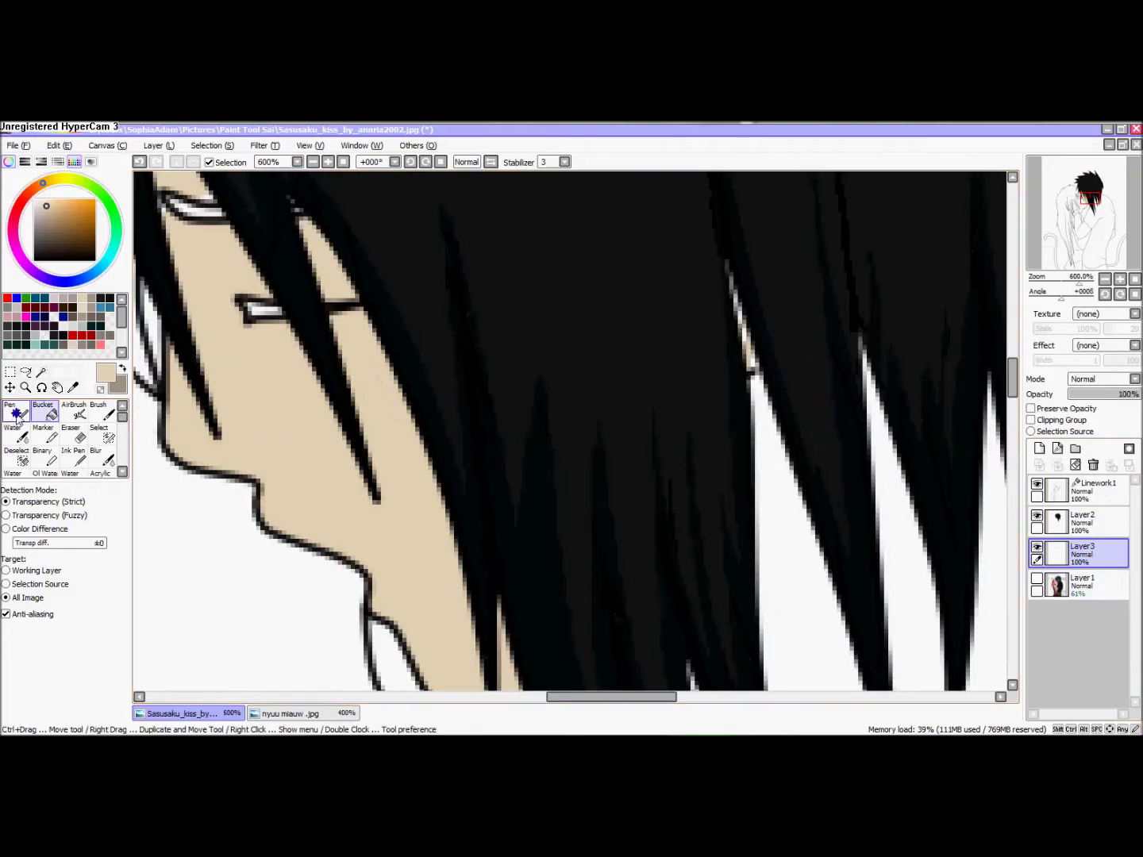
Paint the ear-side gap between the dark hair strands beige and fill the front arm with the beige skin colour.
left_click_drag(699, 306, 742, 307)
scroll(739, 294, "down", 6)
left_click(51, 412)
left_click(657, 524)
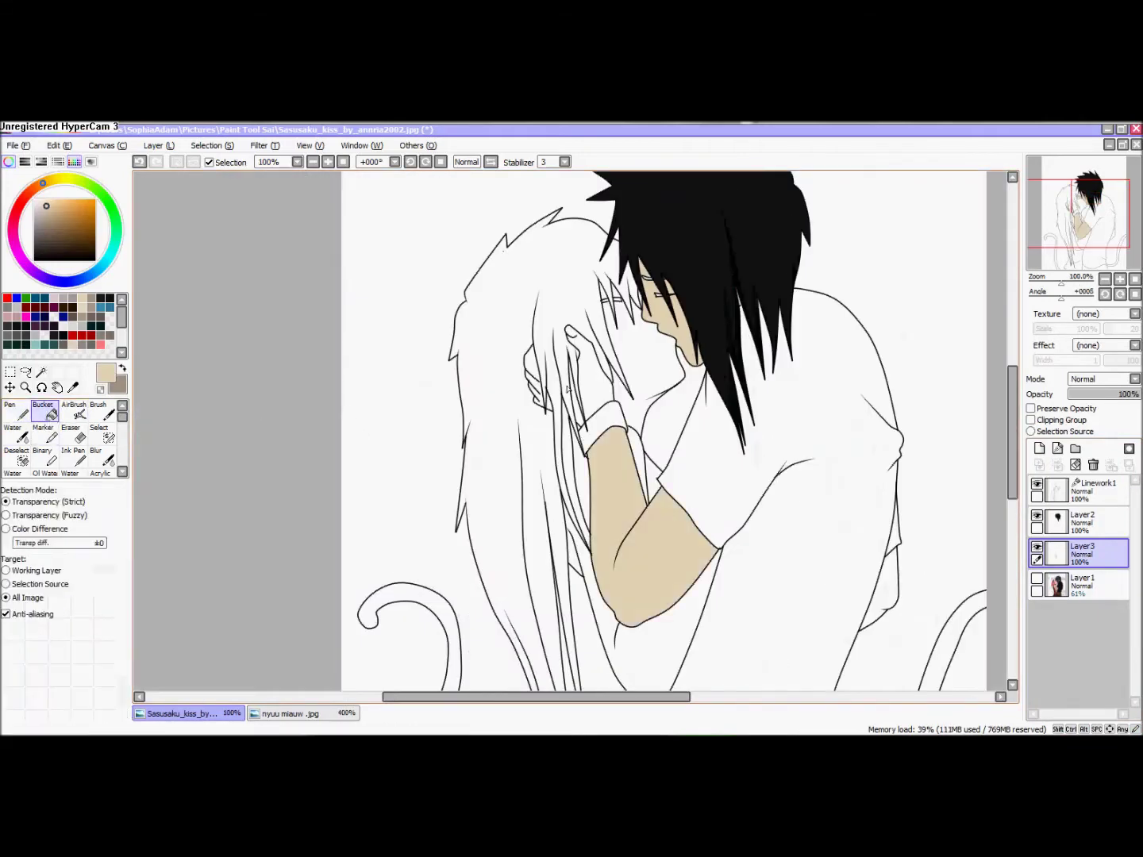
Fill the hand holding the long-haired figure's head, including the fingers showing between the hair strands, with beige.
scroll(566, 339, "up", 5)
left_click(357, 420)
left_click(384, 641)
left_click(432, 657)
Adjust the line pressure of the finger strokes on the Linework1 layer.
left_click(1047, 499)
scroll(556, 405, "down", 5)
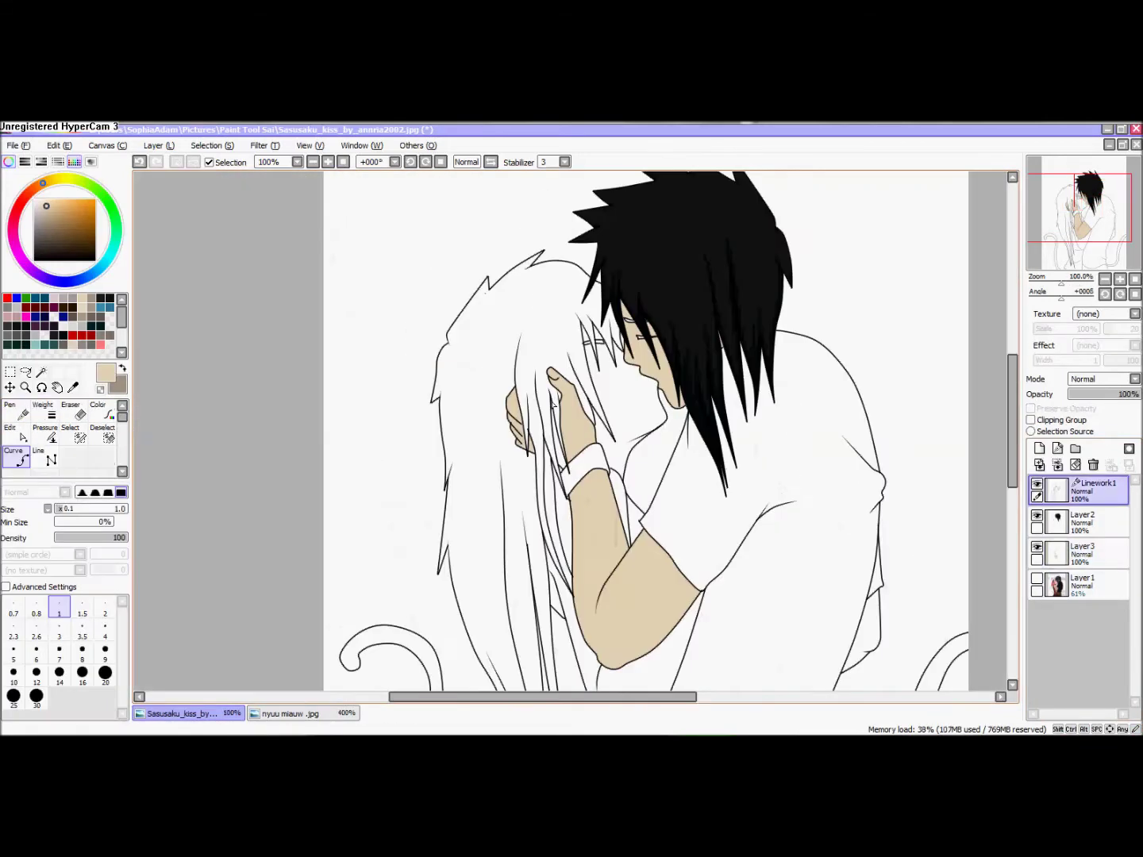
left_click(51, 434)
scroll(562, 450, "up", 4)
left_click_drag(415, 411, 425, 427)
scroll(558, 252, "down", 1)
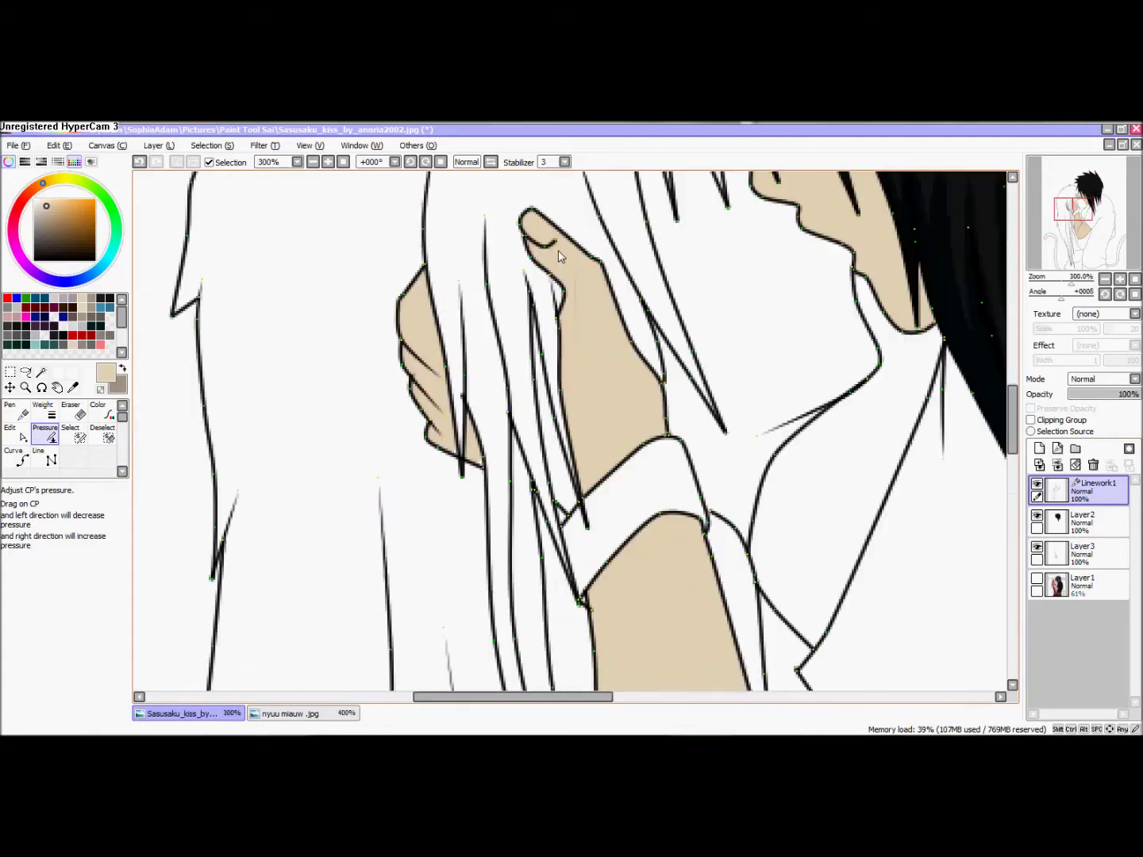
Fill the visible part of the back forearm with beige skin colour on Layer3.
left_click(1082, 554)
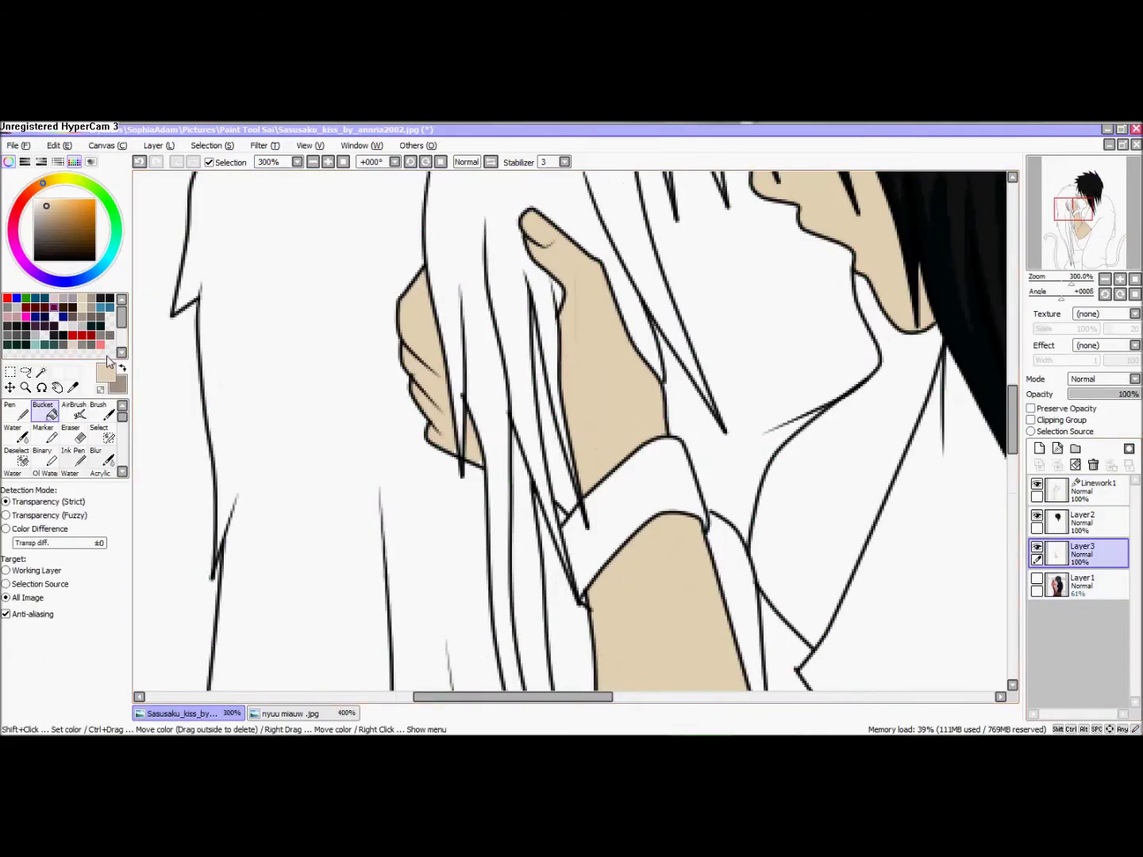
key("Home")
scroll(665, 505, "up", 6)
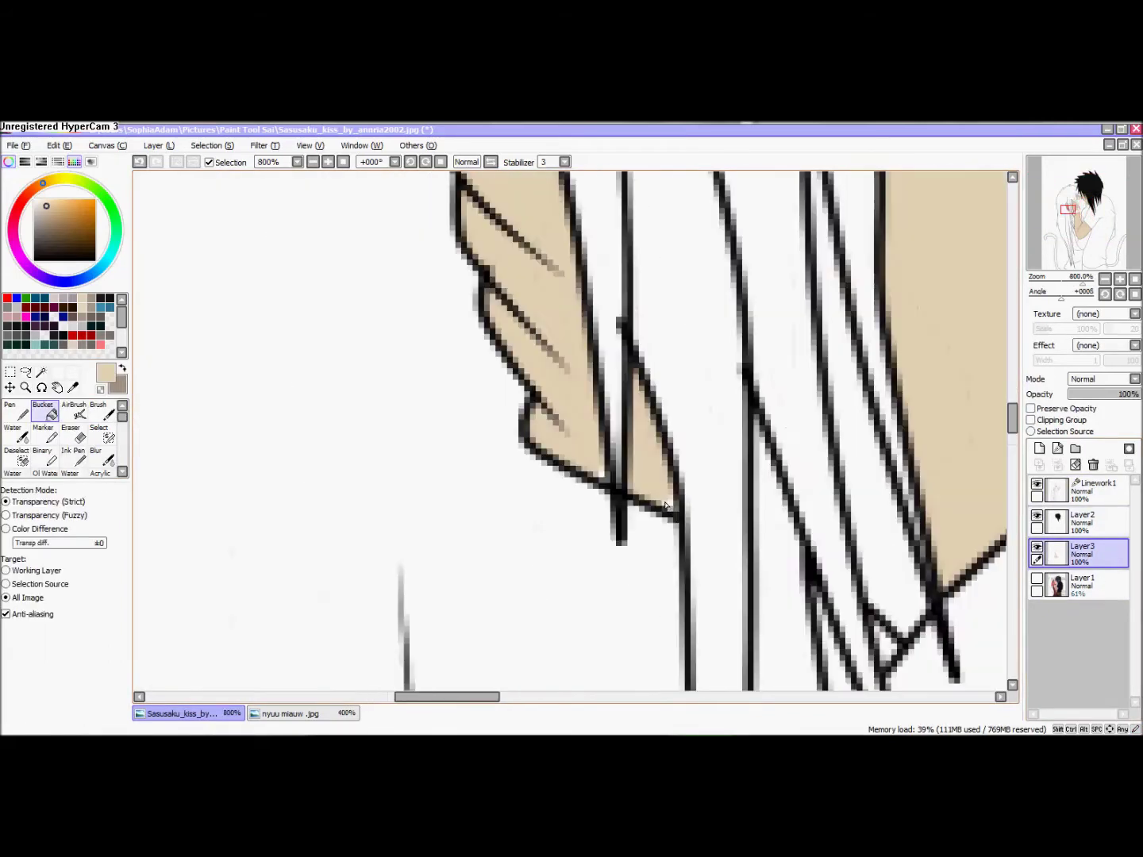
scroll(604, 475, "down", 7)
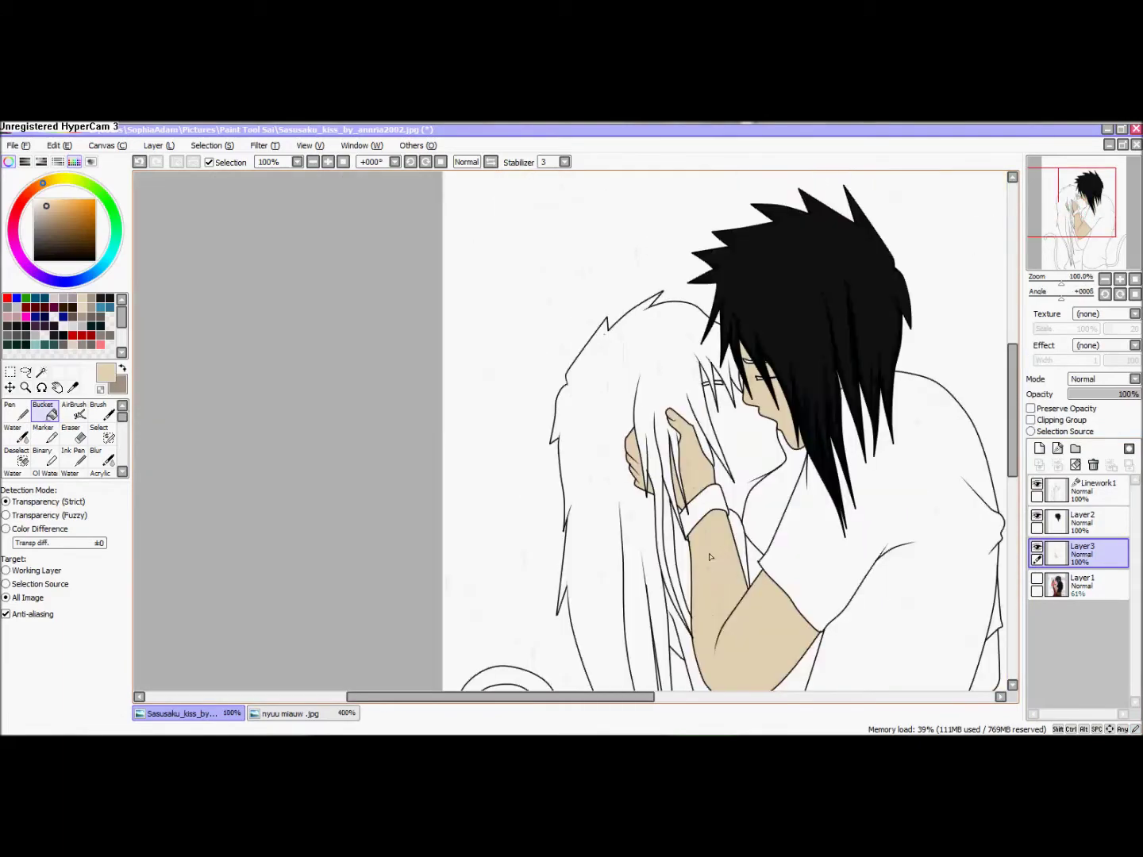
key("Down")
key("Down")
key("Down")
key("Down")
key("Down")
key("Down")
key("Right")
key("Right")
key("Right")
key("Right")
key("Right")
key("Right")
left_click(768, 496)
key("Up")
key("Up")
left_click(650, 370)
key("ctrl+z")
Paint the thumb's nail solid black on Layer3 with the Pen at size 5.
scroll(597, 361, "up", 1)
key("Right")
key("Right")
key("Right")
left_click(16, 411)
left_click(34, 260)
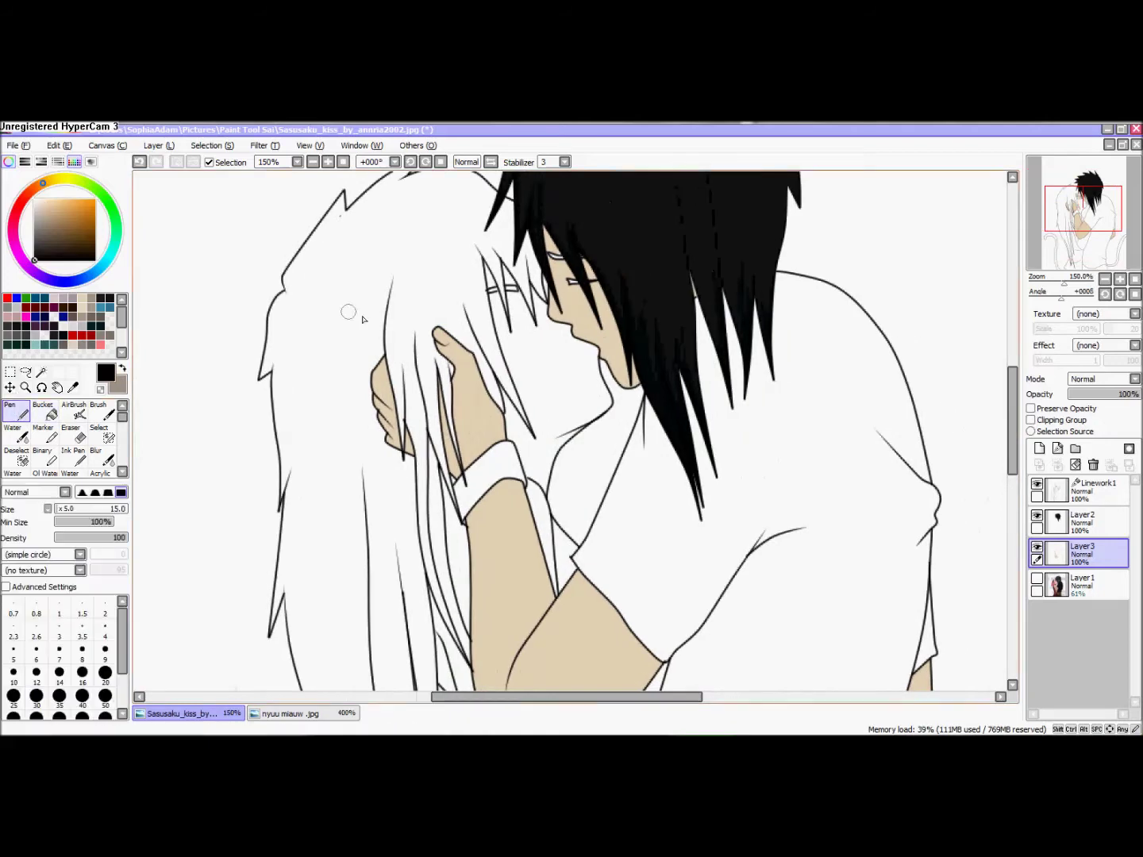
scroll(442, 331, "up", 7)
key("bracketright")
key("bracketright")
key("bracketright")
left_click_drag(456, 320, 423, 379)
key("bracketright")
key("bracketright")
key("bracketright")
key("bracketright")
key("bracketright")
key("bracketright")
mouse_move(533, 404)
left_mouse_down()
mouse_move(465, 341)
mouse_move(516, 381)
mouse_move(492, 411)
mouse_move(508, 414)
mouse_move(442, 360)
left_mouse_up()
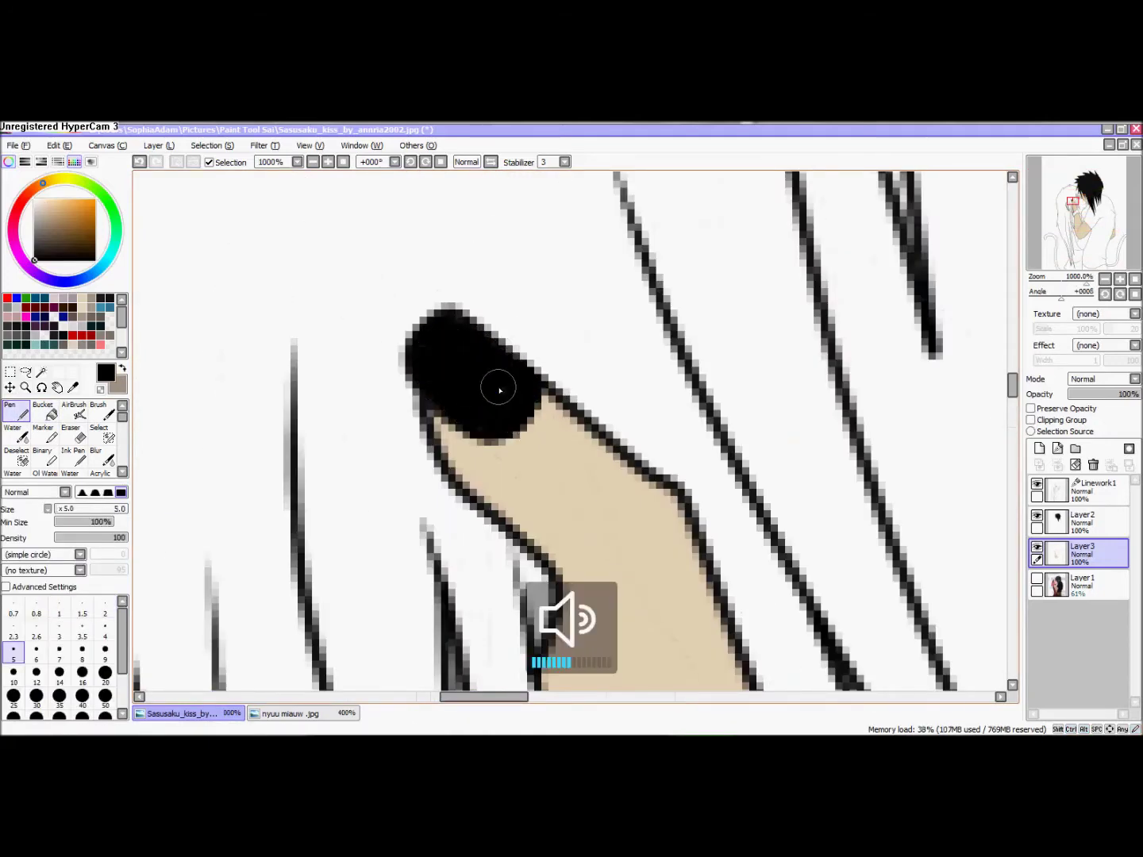
Add Layer4 and a Linework2 layer above Layer3, and ready the Curve tool with the greyish-brown shadow colour.
scroll(447, 401, "down", 5)
left_click(1040, 449)
left_click(1057, 449)
left_click(16, 457)
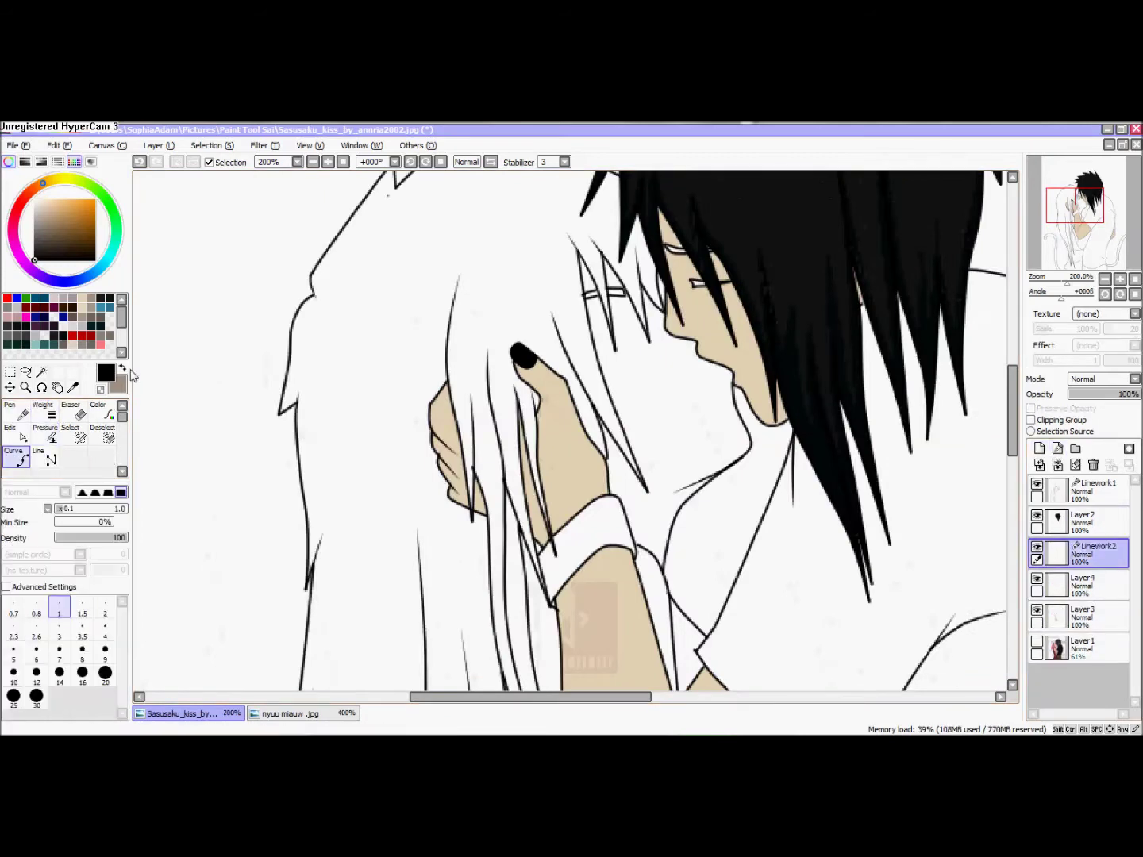
left_click(122, 368)
Draw a thick greyish-brown shadow curve at size 18.7 along the dark-haired figure's face beside the hair.
scroll(550, 370, "down", 3)
left_click_drag(607, 340, 602, 339)
scroll(599, 318, "up", 3)
left_click(582, 308)
double_click(656, 450)
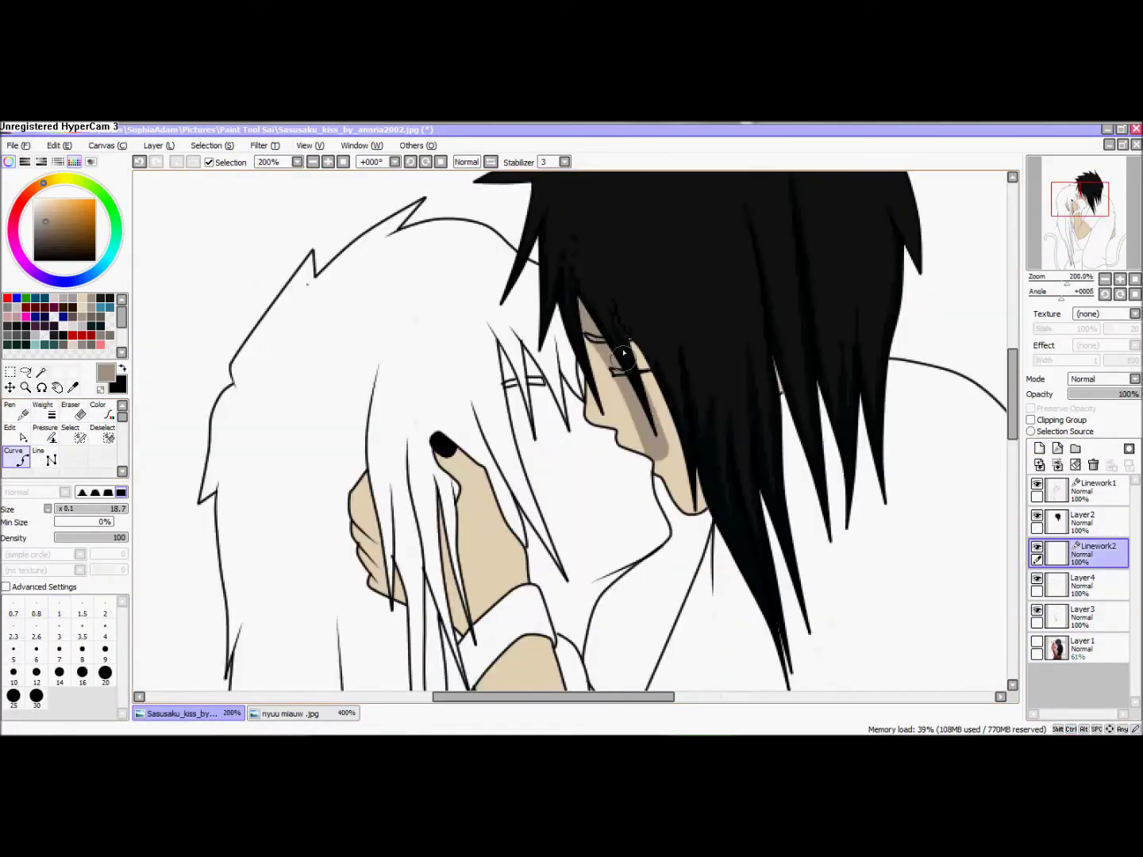
left_click(692, 528)
left_click(46, 437)
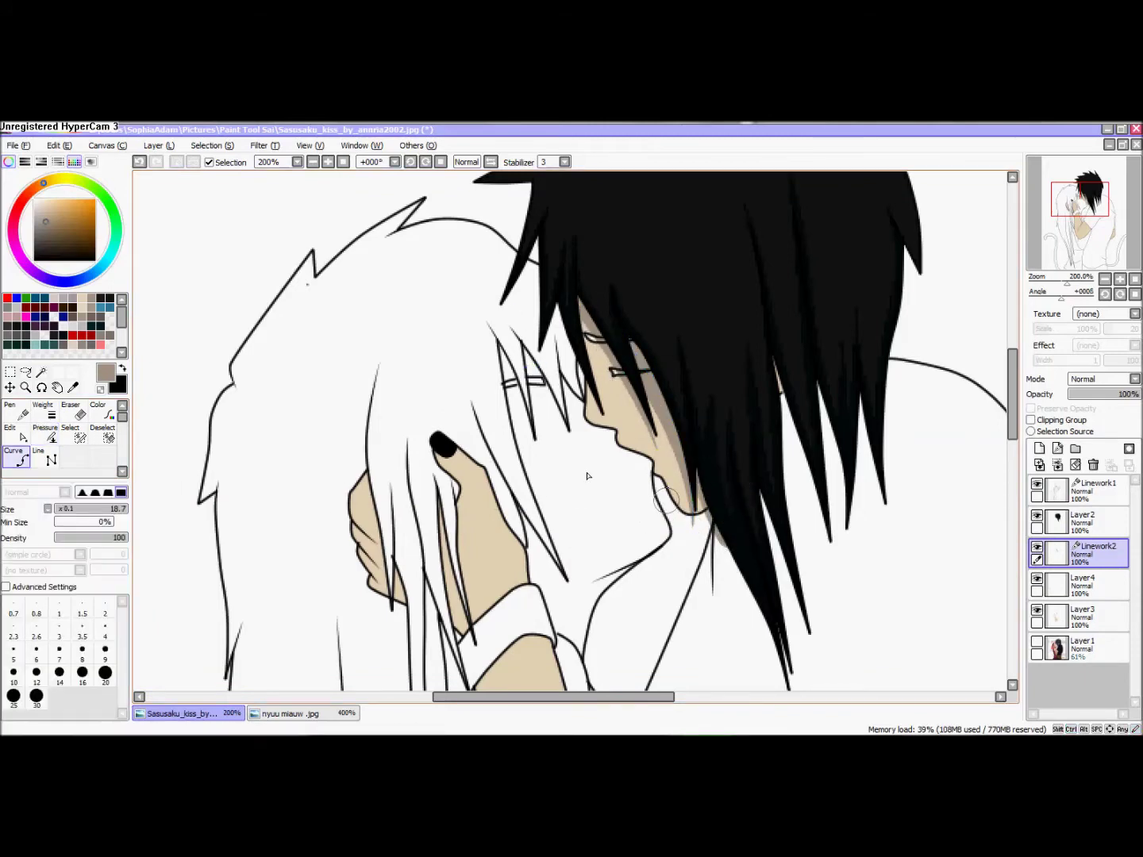
Show the Layer1 reference, hide Layer3, and trace the shadow outline below the nose with a size 1 curve.
left_click(1037, 641)
left_click(1038, 610)
scroll(621, 479, "up", 4)
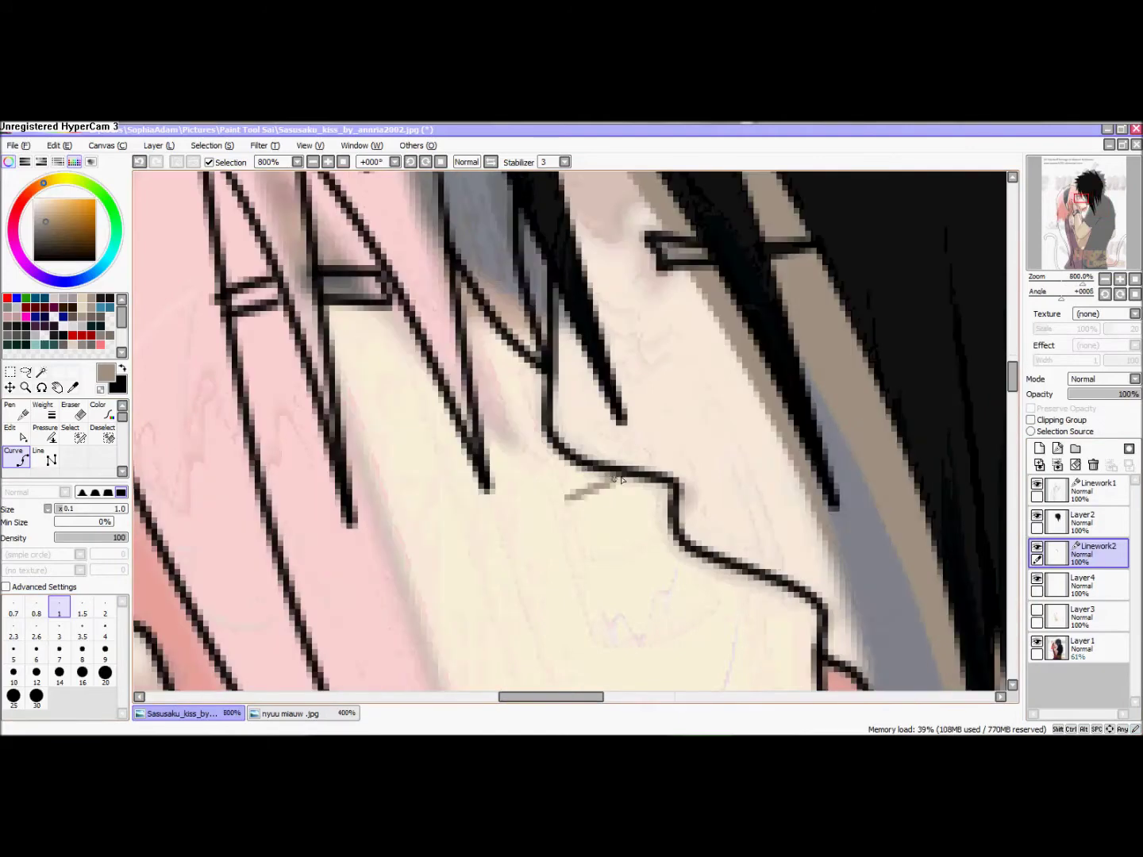
left_click(708, 565)
left_click(663, 582)
double_click(579, 488)
scroll(776, 496, "down", 4)
scroll(738, 499, "up", 3)
Trace more face shadow edges, adjust their line pressure, and set the Curve size to 0.5.
left_click(699, 433)
double_click(80, 448)
key("Escape")
left_click_drag(690, 430, 721, 435)
left_click(721, 439)
double_click(783, 632)
left_click(56, 436)
left_click_drag(782, 629, 238, 559)
left_click(17, 458)
left_click(57, 509)
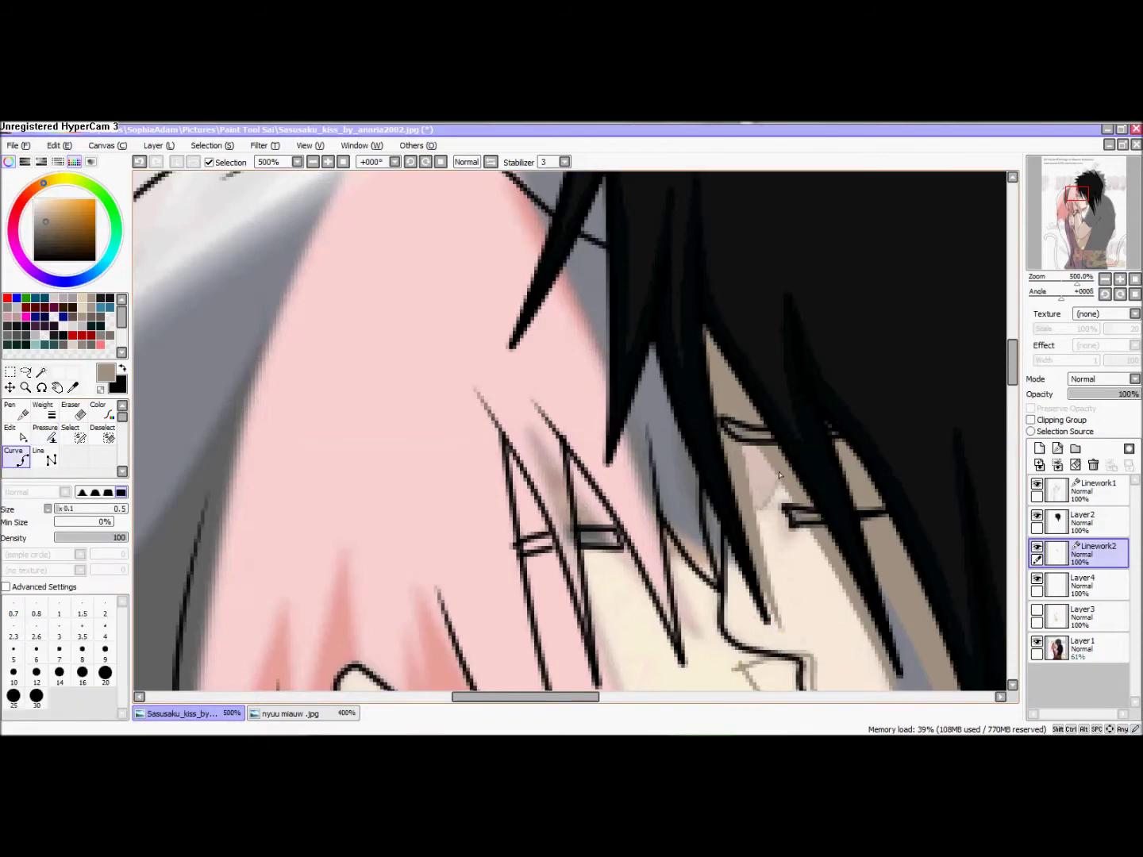
Trace the shadow edges on the upper arm, forearm and hand from the reference with greyish-brown curves at size 0.5.
scroll(713, 468, "down", 7)
scroll(735, 528, "up", 5)
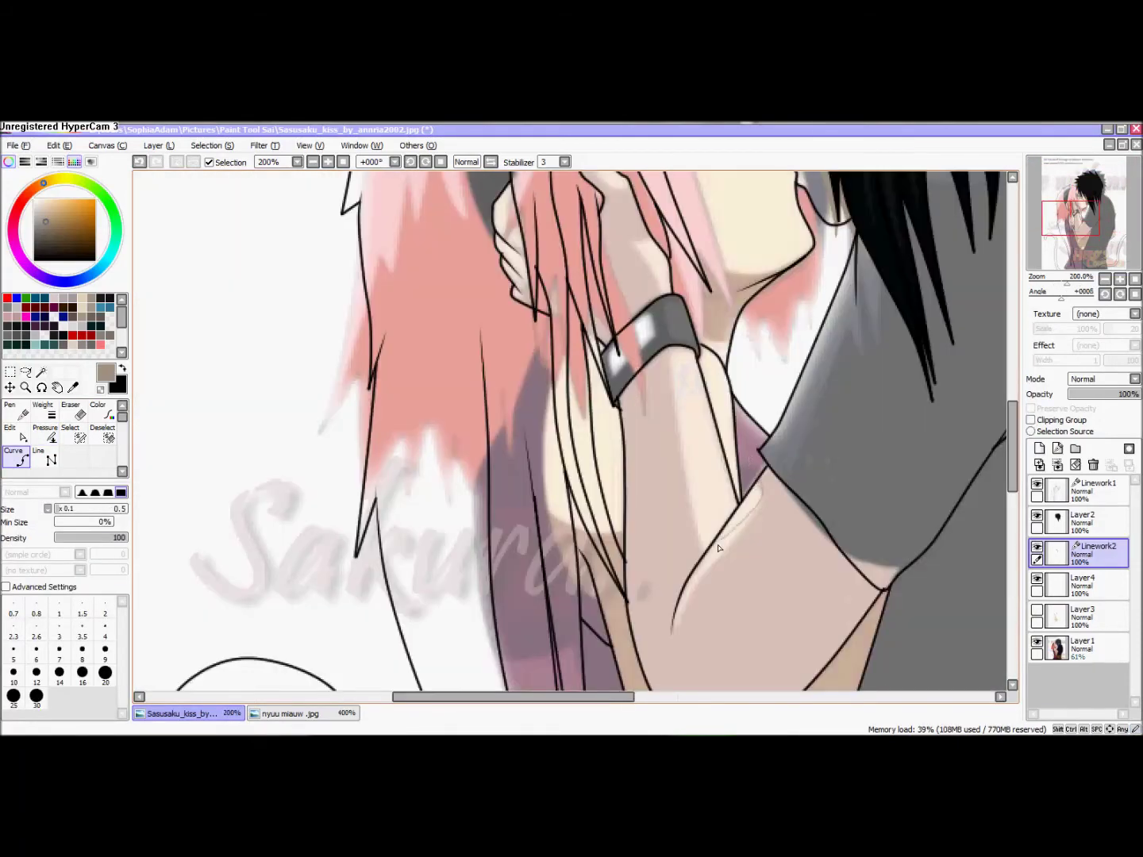
scroll(670, 631, "up", 3)
scroll(723, 374, "down", 1)
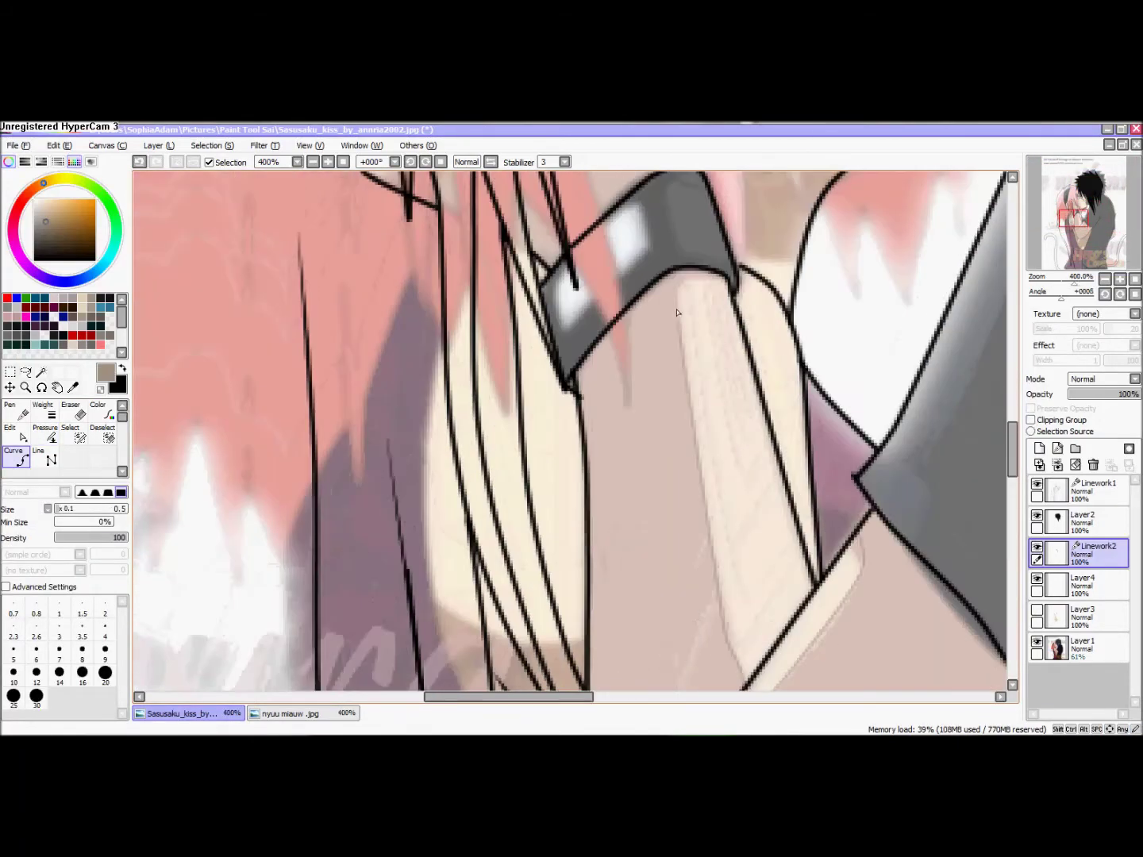
scroll(699, 276, "up", 4)
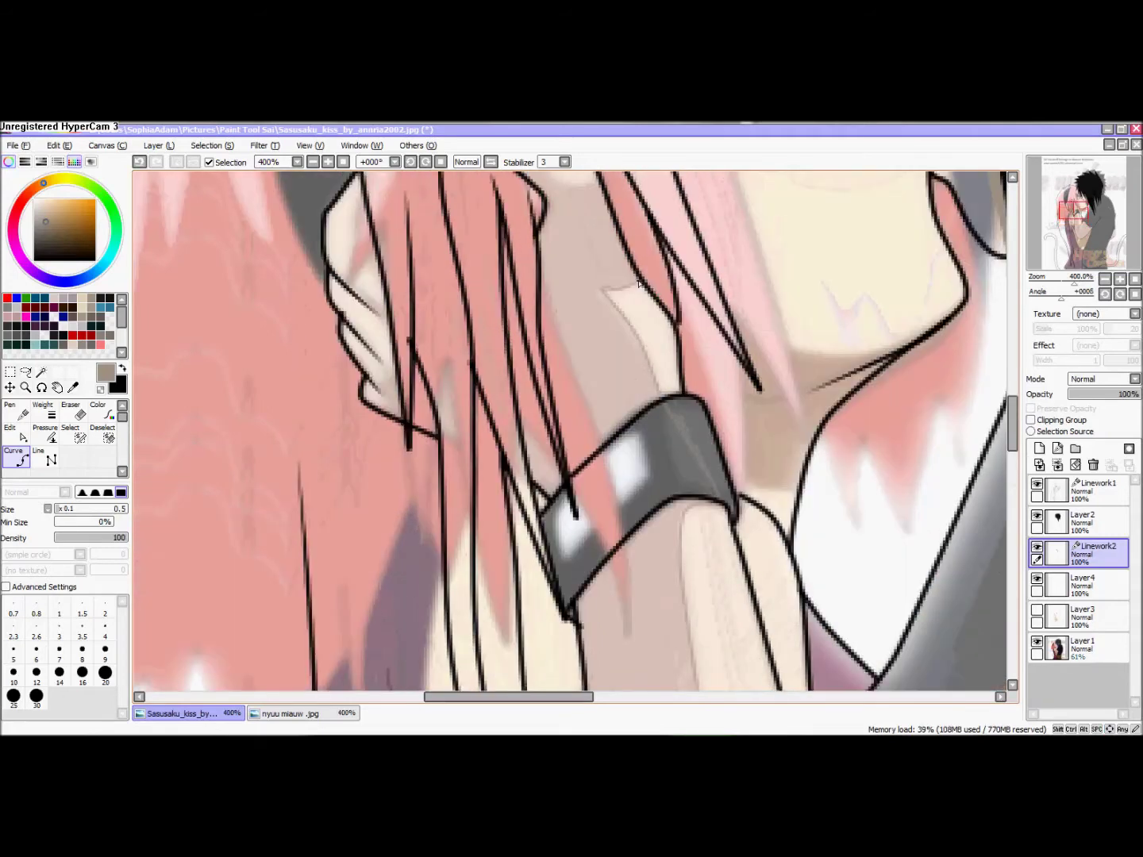
scroll(639, 283, "up", 1)
scroll(420, 372, "down", 1)
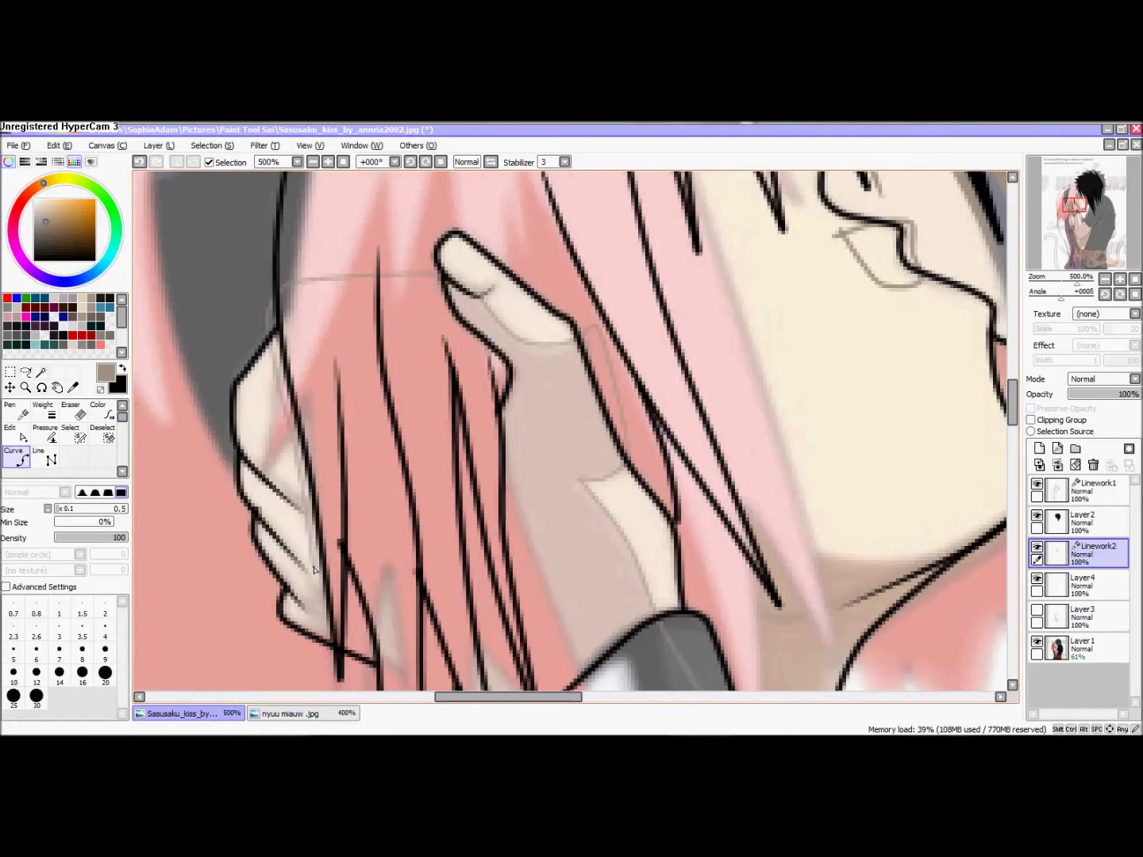
Complete the remaining shadow outlines around the hand and arms, undoing the misplaced curve.
scroll(332, 548, "down", 3)
scroll(365, 533, "down", 5)
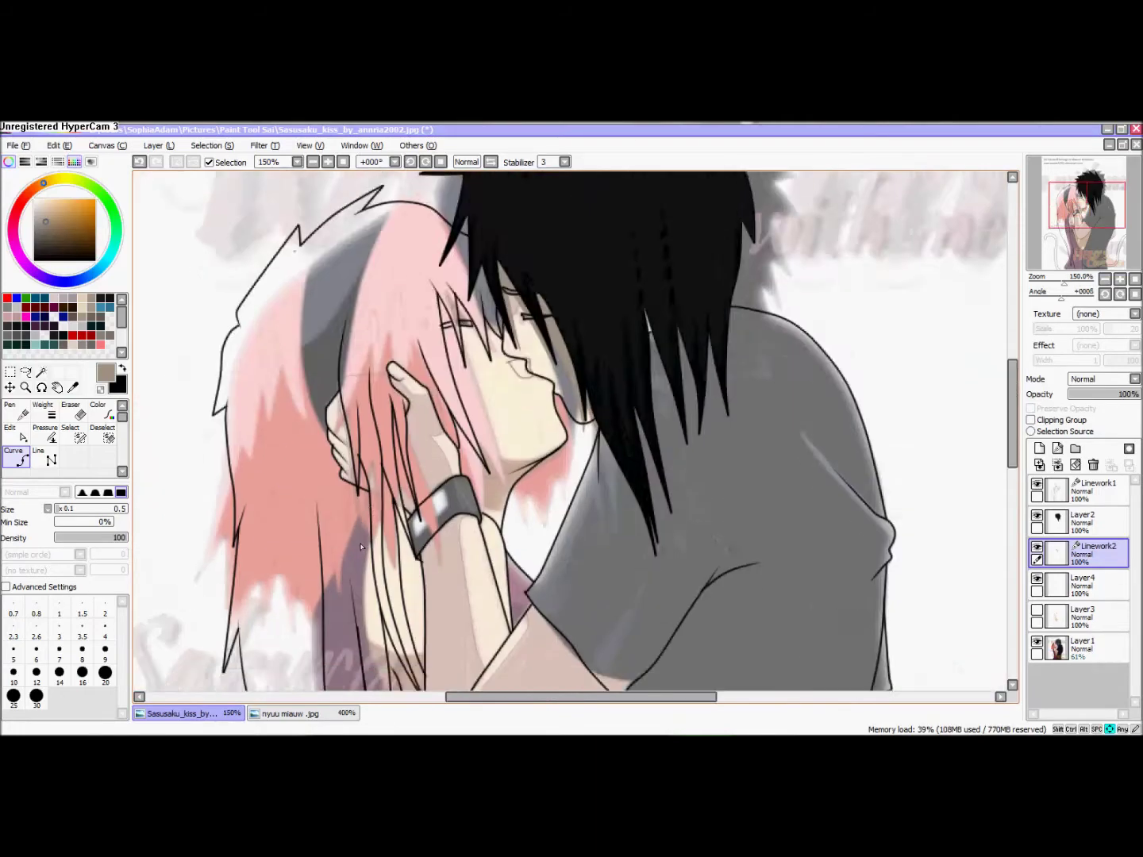
scroll(583, 548, "down", 4)
scroll(500, 429, "up", 5)
scroll(499, 433, "down", 4)
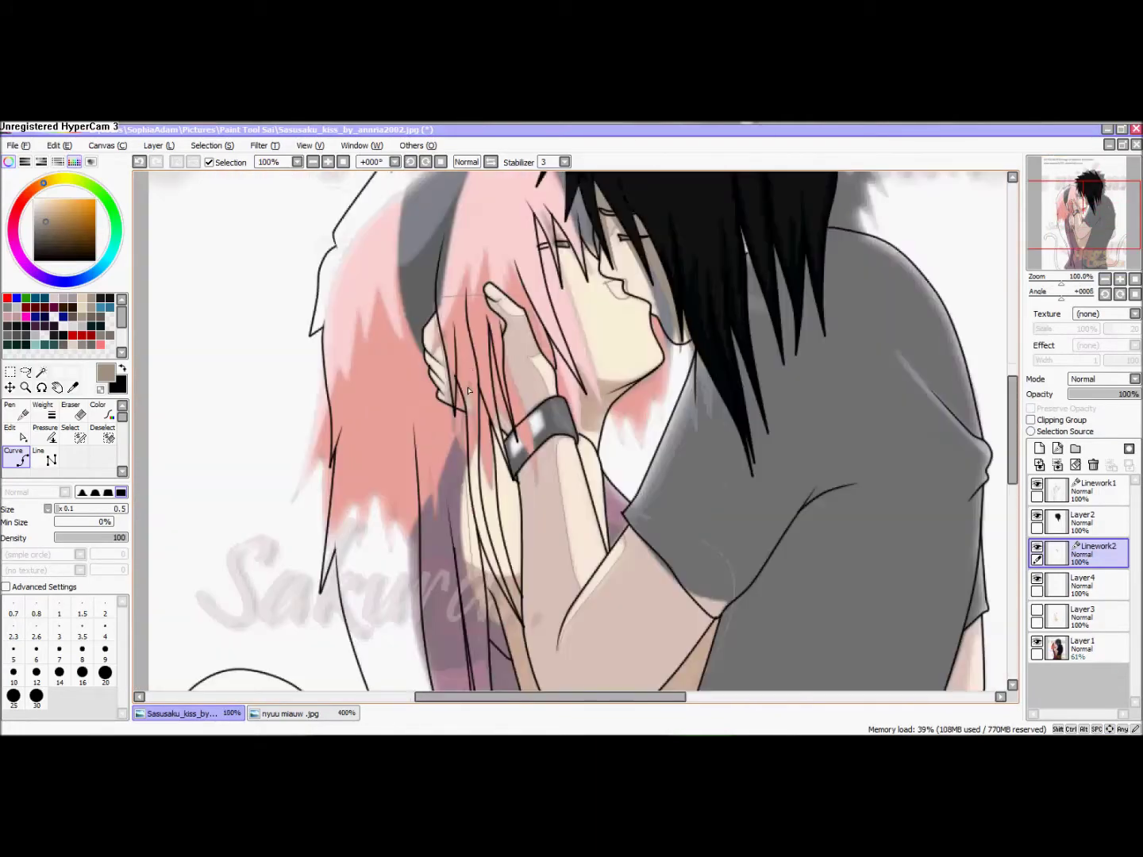
scroll(440, 428, "up", 8)
left_click(414, 486)
key("ctrl+z")
scroll(411, 440, "down", 7)
scroll(413, 440, "down", 4)
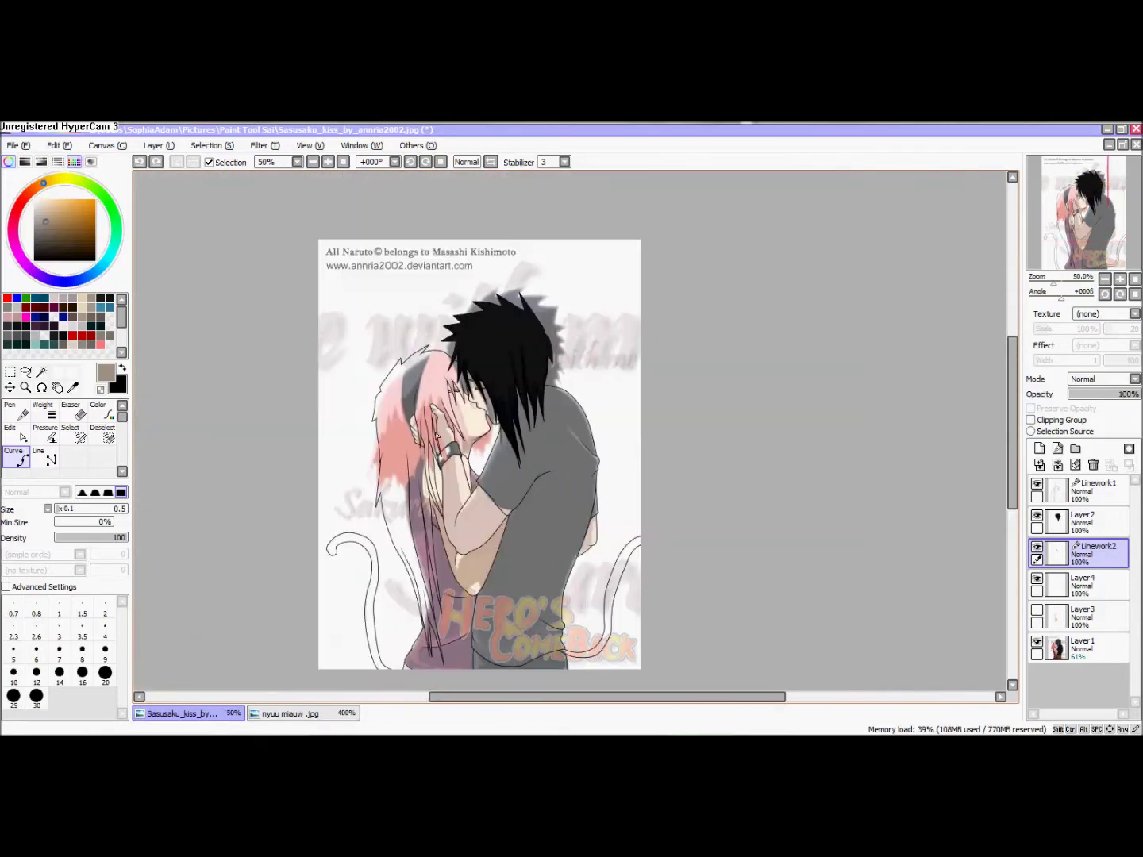
scroll(671, 424, "up", 3)
scroll(644, 447, "down", 4)
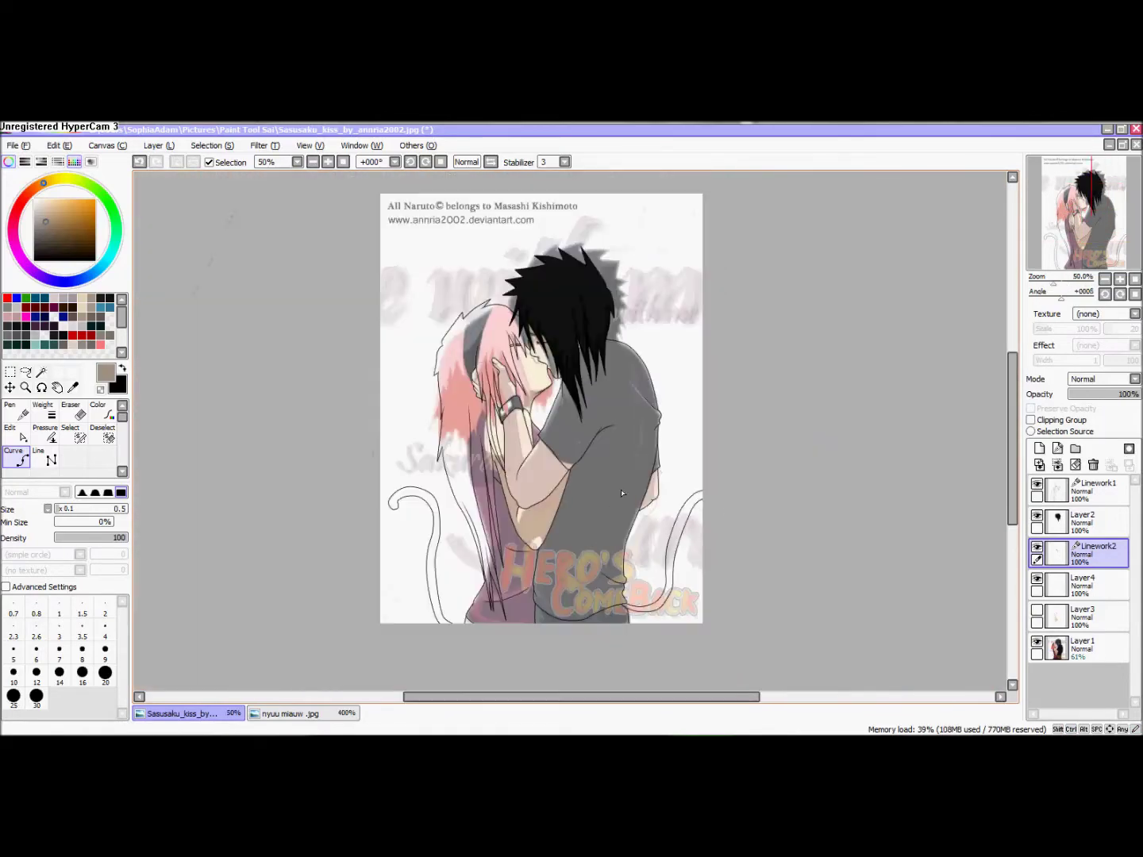
Hide the reference, merge Linework2 into Layer4, and fill the outlined skin shadows with greyish brown using the Working Layer target.
left_click(1038, 642)
left_click(1059, 465)
left_click(45, 410)
scroll(476, 474, "up", 3)
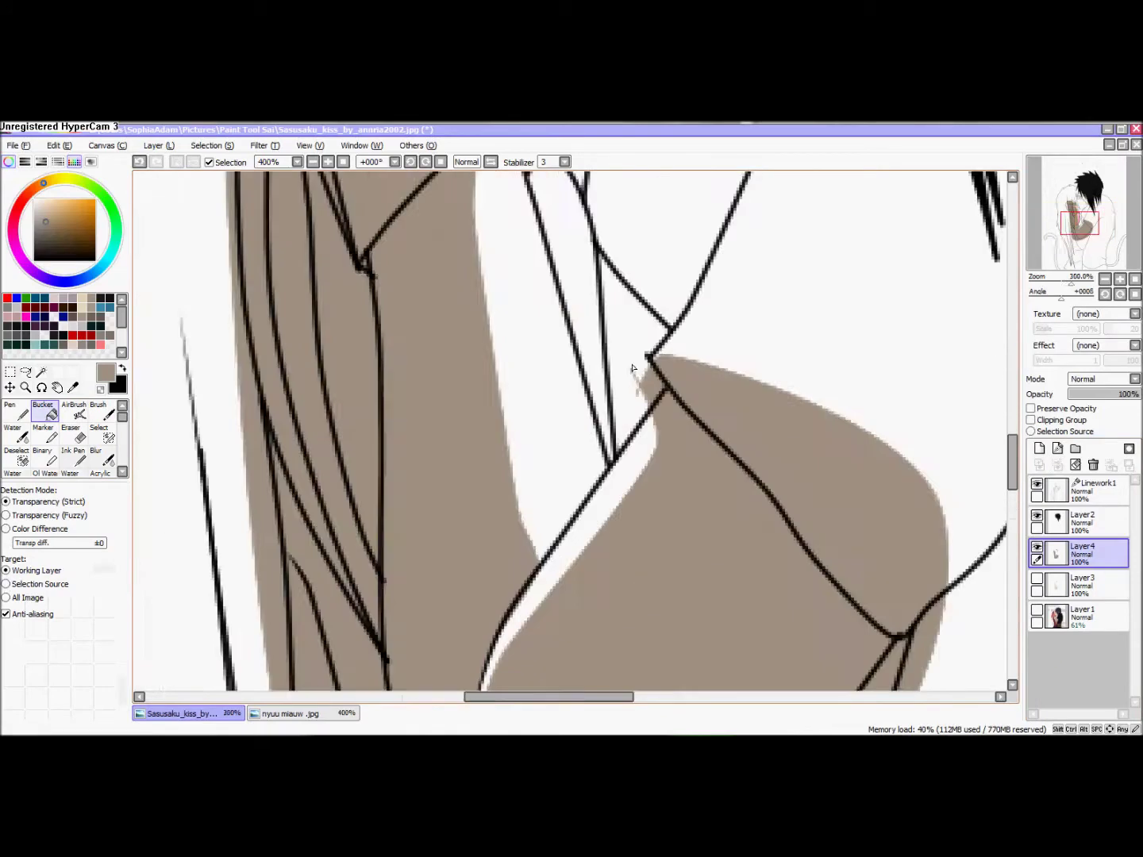
scroll(604, 333, "down", 2)
scroll(543, 272, "up", 4)
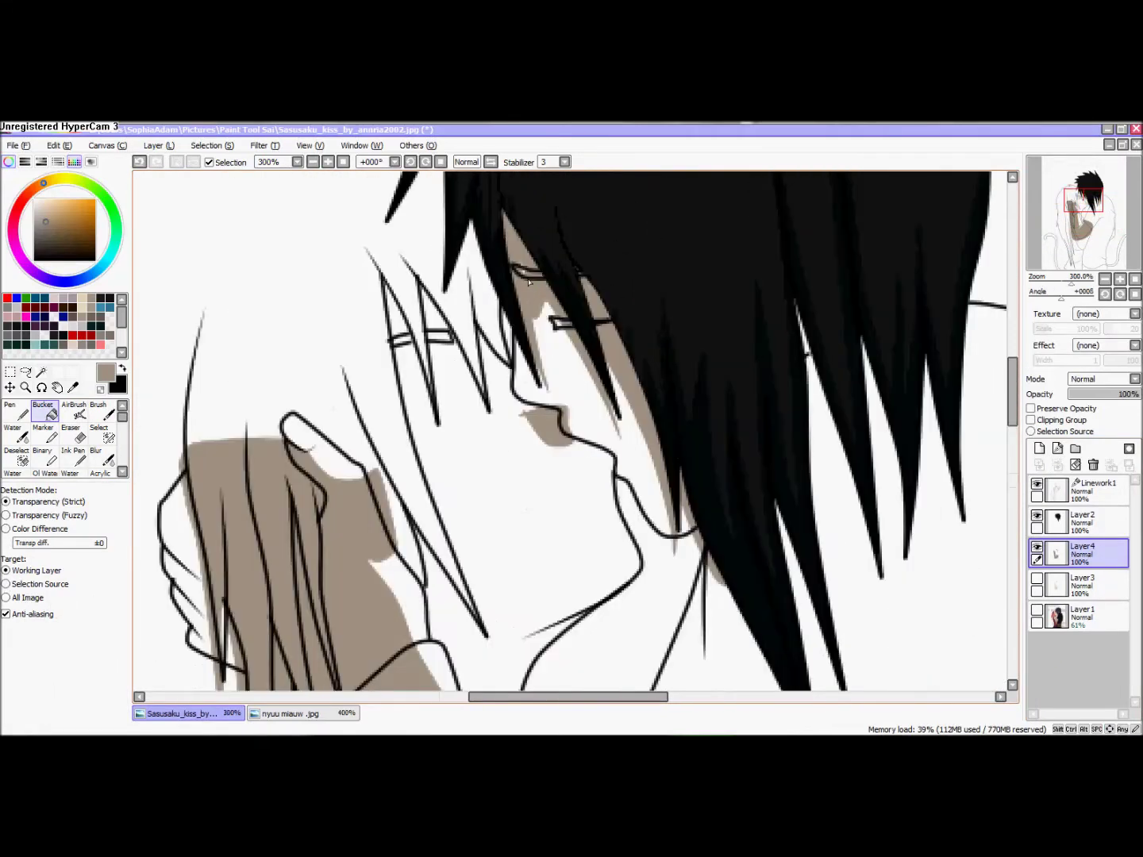
scroll(516, 261, "down", 5)
left_click(627, 424)
key("Up")
Show Layer3 again and clip the Layer4 shadows to it with Clipping Group.
left_click(1031, 422)
left_click(1032, 422)
left_click(1037, 581)
left_click(1031, 422)
scroll(459, 418, "down", 3)
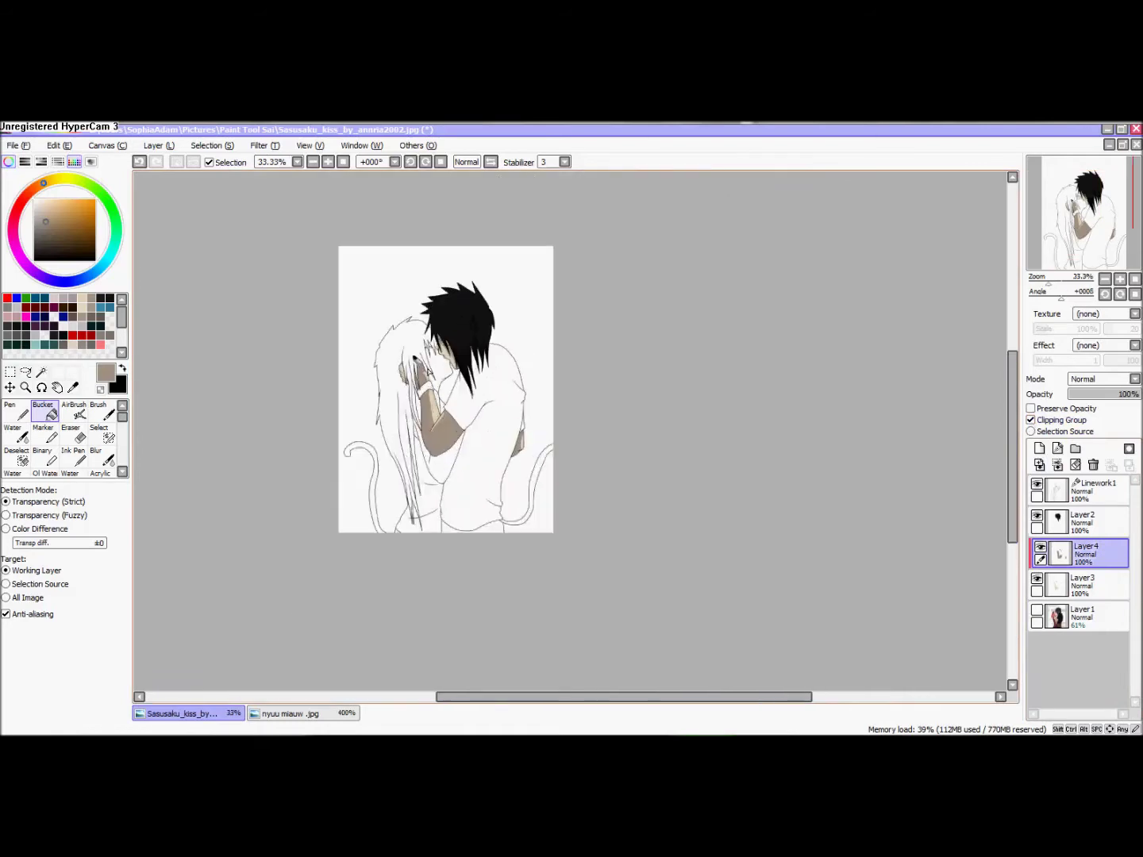
Touch up the face shading on Layer3 with the Pen at size 5.
scroll(458, 418, "up", 3)
scroll(461, 310, "up", 2)
scroll(435, 276, "up", 4)
left_click(1084, 586)
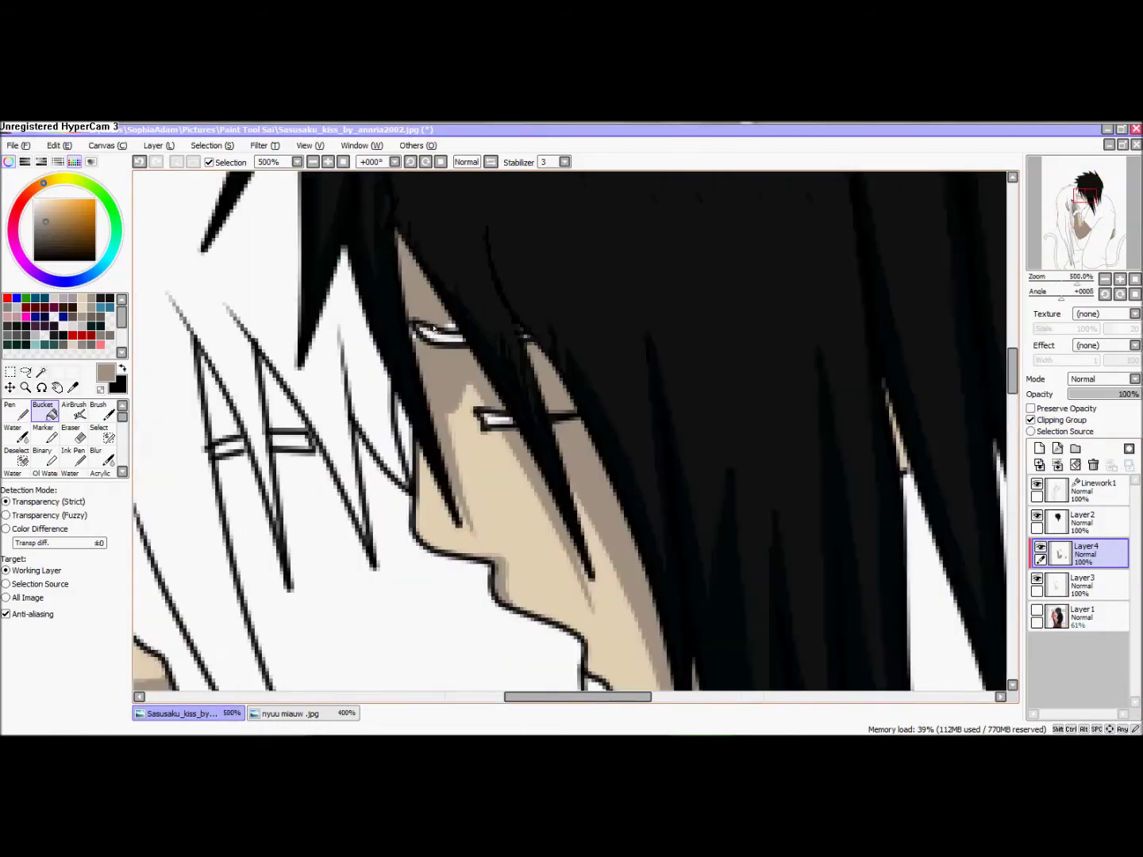
left_click(14, 410)
scroll(440, 335, "down", 6)
scroll(452, 366, "up", 1)
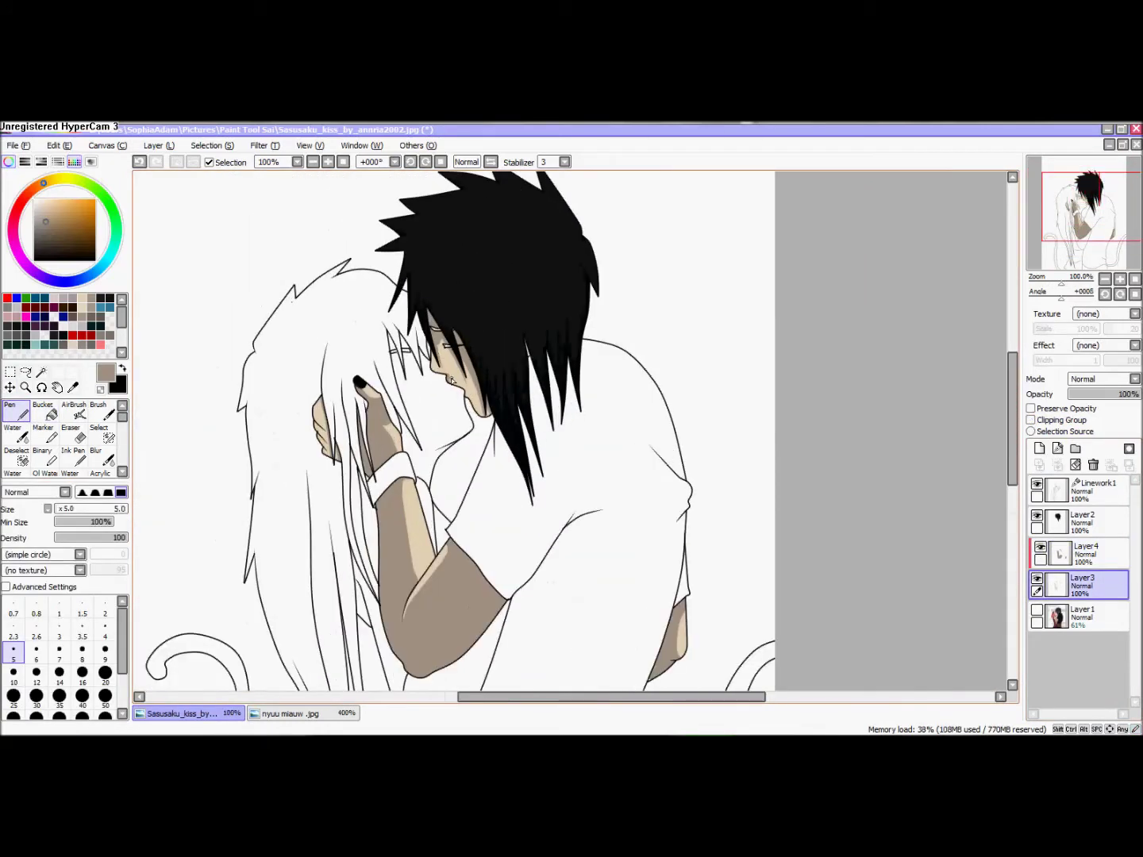
Place a new empty layer below the merged skin layer and fill the shirt on it with the Bucket targeting All Image.
left_click_drag(1068, 553, 1068, 595)
scroll(643, 424, "down", 1)
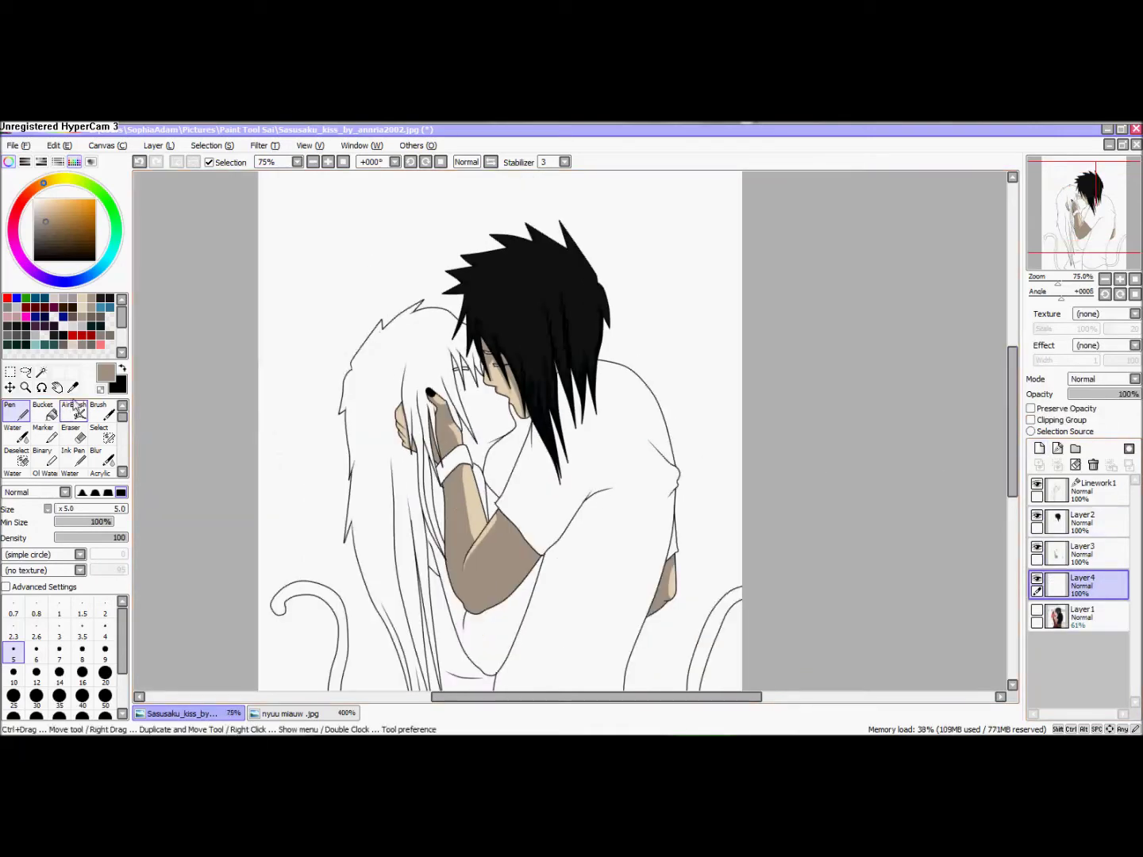
left_click(45, 411)
left_click(580, 492)
key("ctrl+z")
left_click(7, 598)
left_click(583, 475)
scroll(547, 418, "up", 4)
scroll(577, 437, "up", 3)
Sample the two green sleeve colours from nyuu miauw .jpg and recolour the shirt bright green in the kiss drawing.
left_click(289, 713)
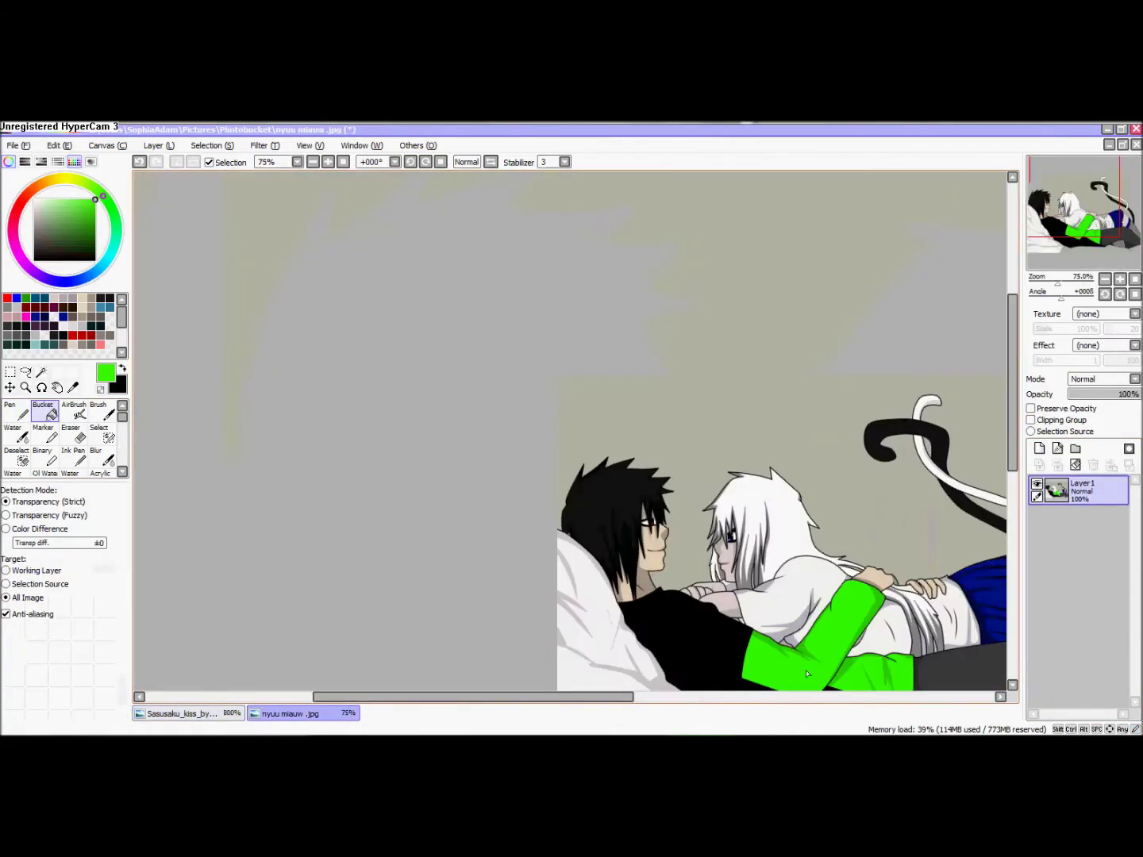
scroll(308, 580, "up", 4)
left_click(189, 714)
left_click(126, 373)
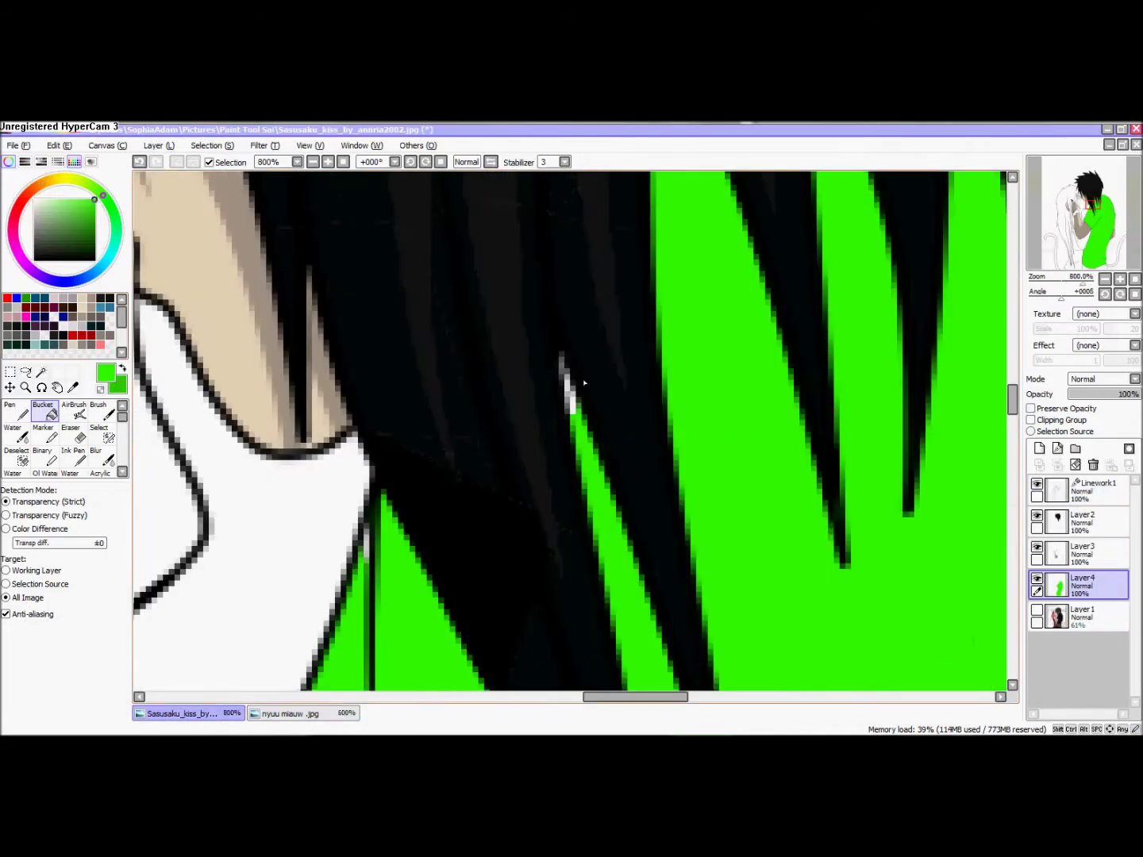
Fill the remaining shirt sections and the gaps between the hair strands with bright green.
scroll(426, 472, "down", 2)
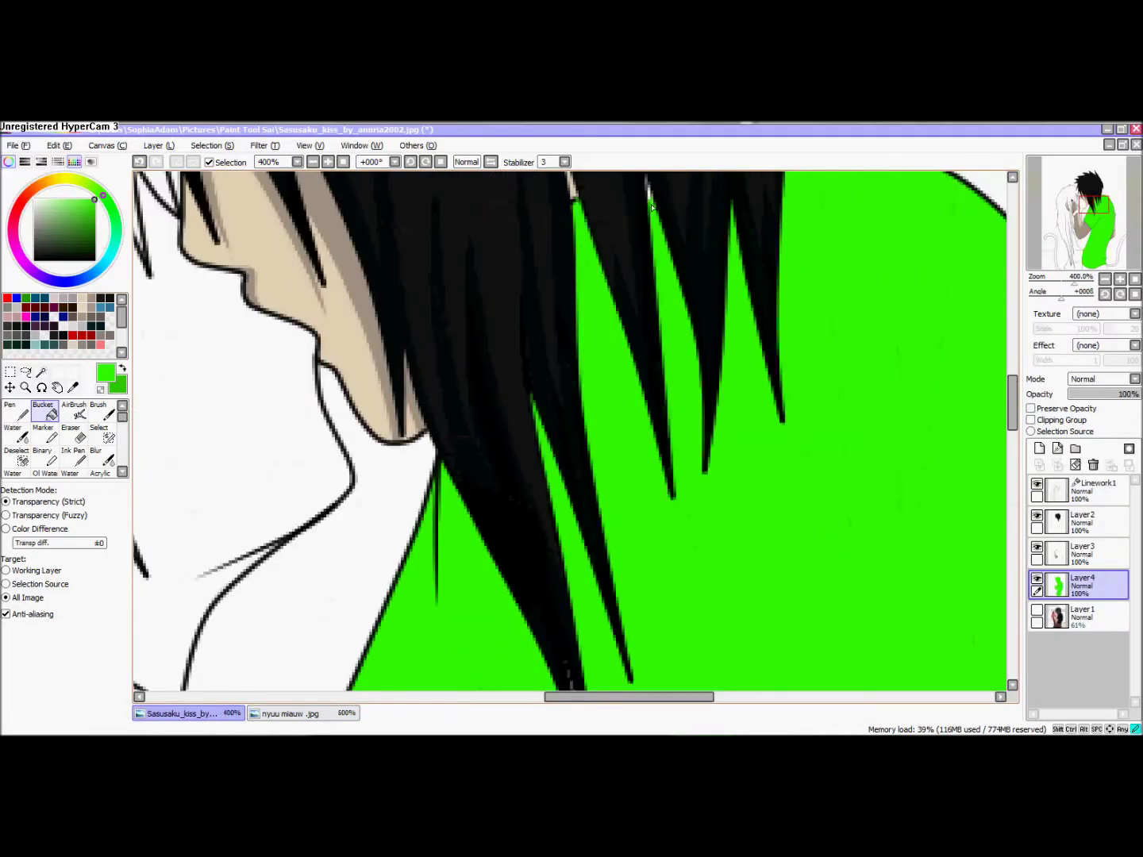
scroll(668, 249, "down", 4)
scroll(805, 475, "up", 4)
left_click(829, 483)
scroll(788, 568, "up", 3)
left_click(786, 563)
scroll(611, 456, "down", 5)
scroll(467, 230, "up", 3)
key("n")
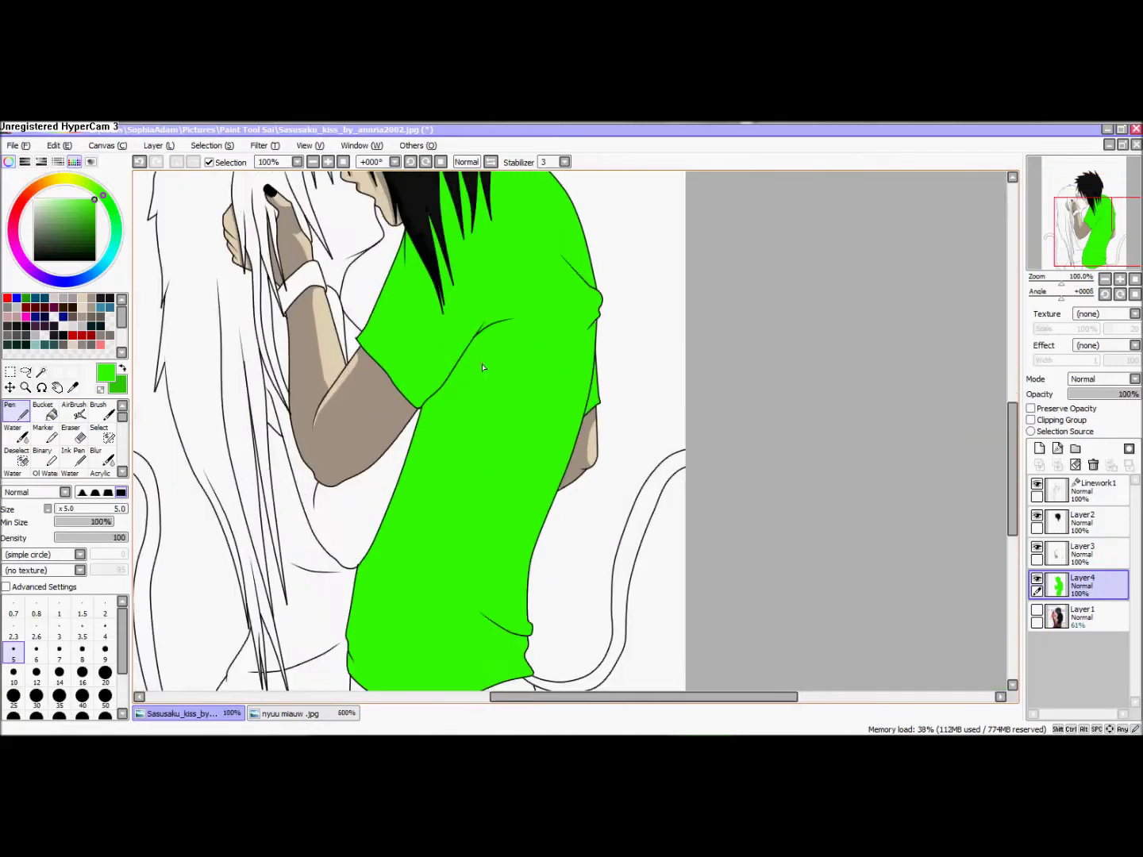
Show the Layer1 reference, hide the green shirt layer, and ready the Curve tool on Linework2 with the darker green.
left_click(1037, 673)
left_click(1037, 642)
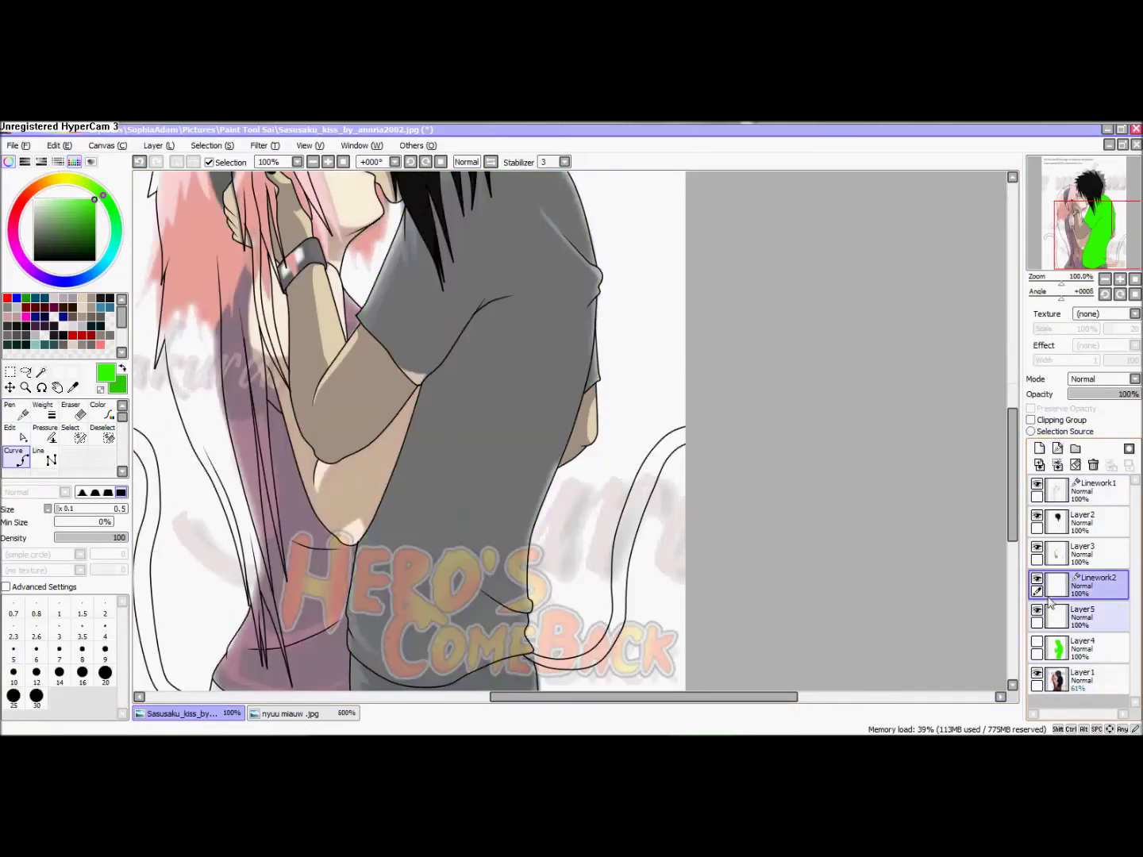
left_click(123, 369)
left_click(51, 458)
left_click(16, 457)
Trace the shadow edges of the shirt's collar, shoulder, upper back and rear sleeve with thin dark green curves on Linework2.
scroll(379, 296, "up", 2)
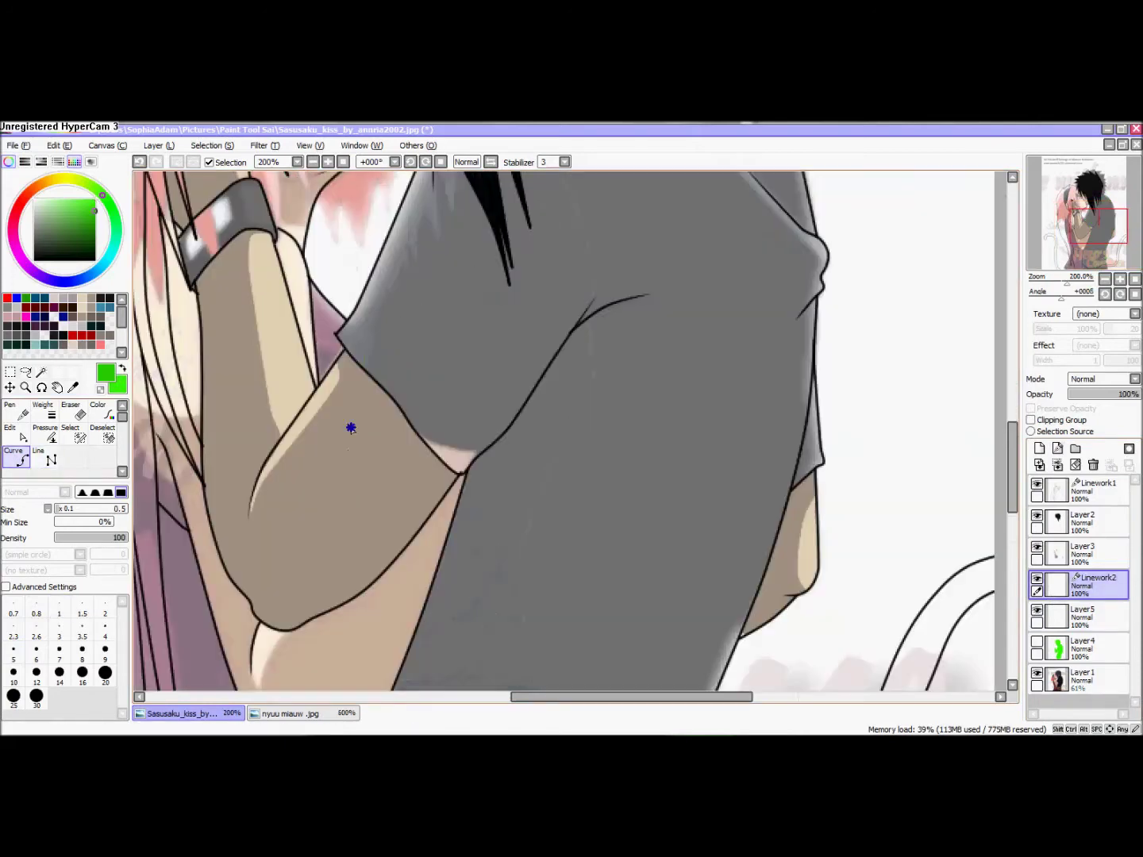
scroll(452, 278, "up", 3)
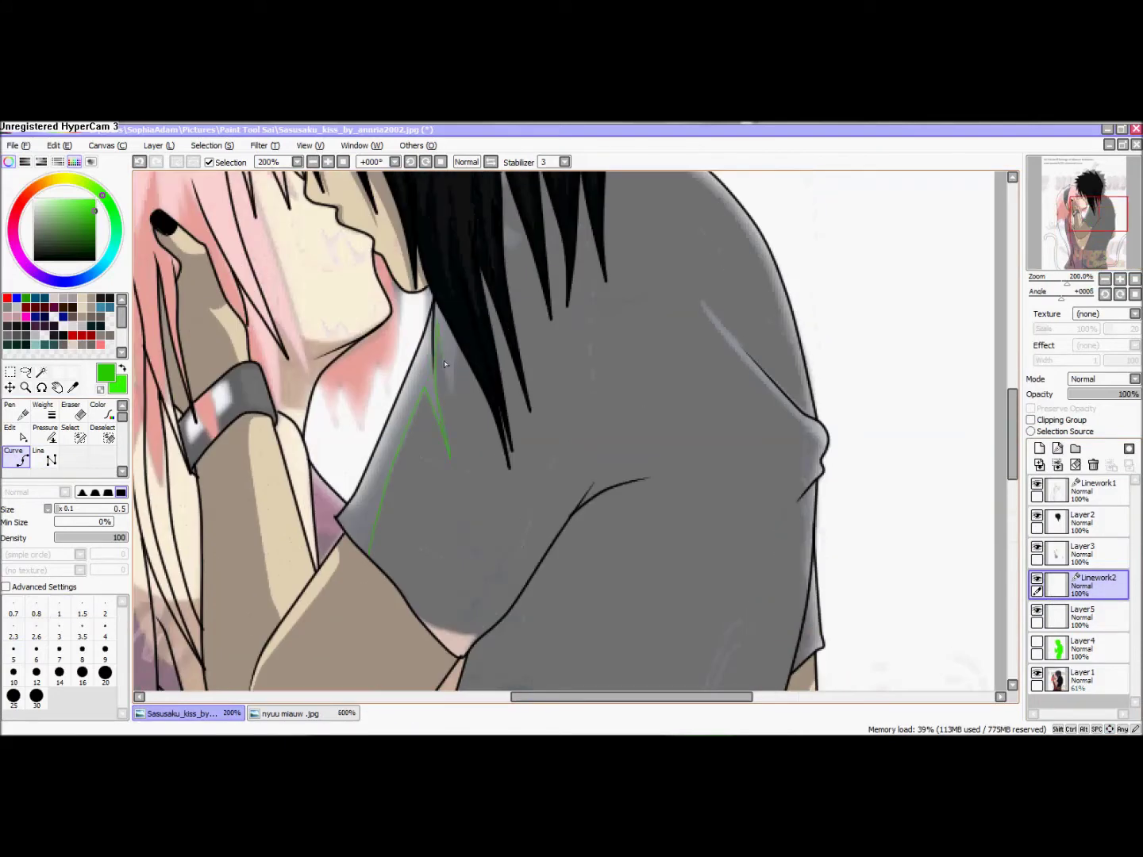
scroll(457, 389, "up", 3)
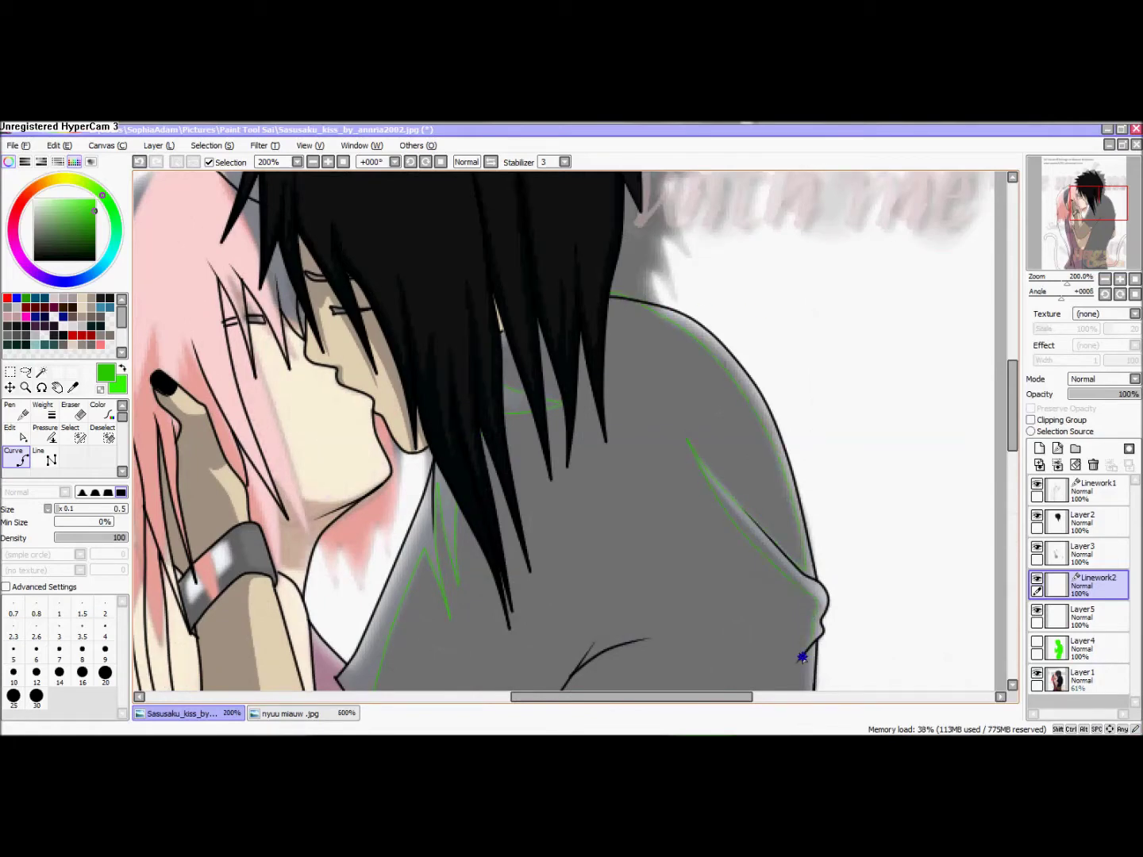
key("Down")
scroll(806, 469, "up", 3)
scroll(823, 614, "down", 2)
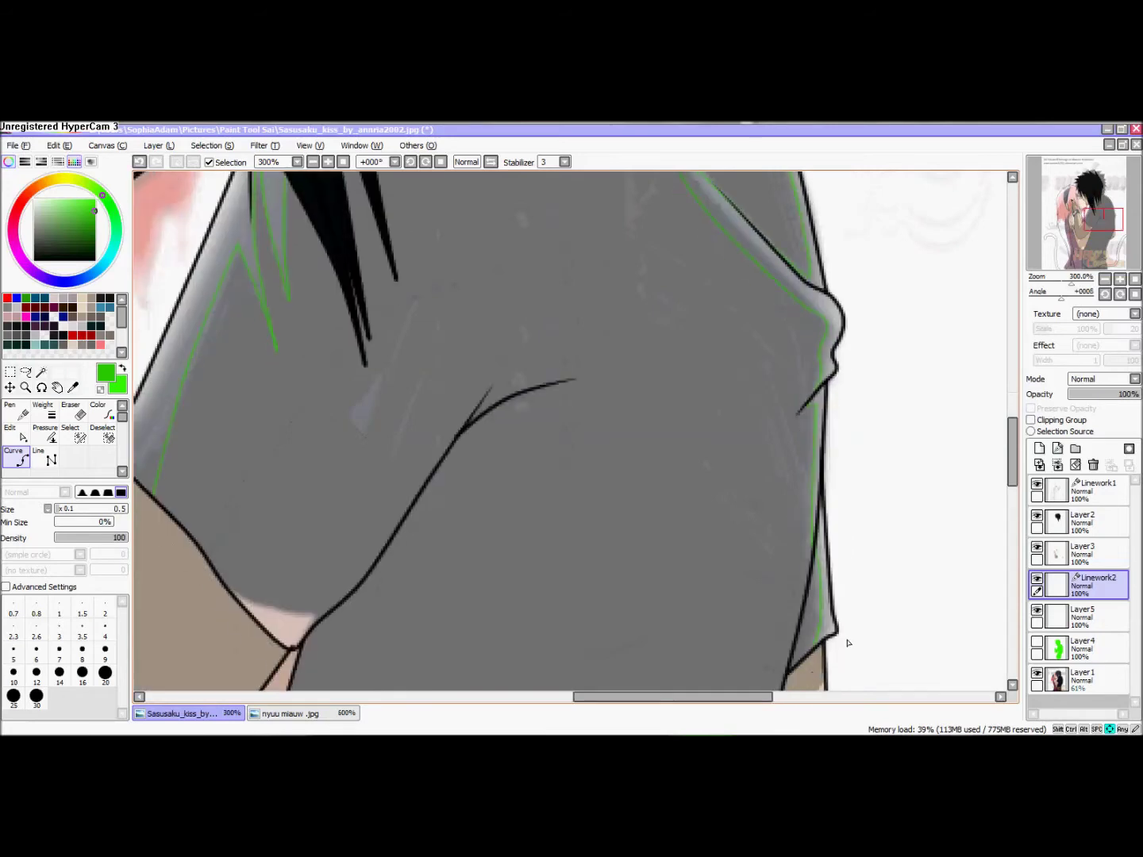
Trace the remaining shadow edges along the shirt's lower back, hem and front waist with dark green curves.
scroll(848, 643, "down", 5)
scroll(690, 481, "down", 2)
scroll(670, 594, "down", 3)
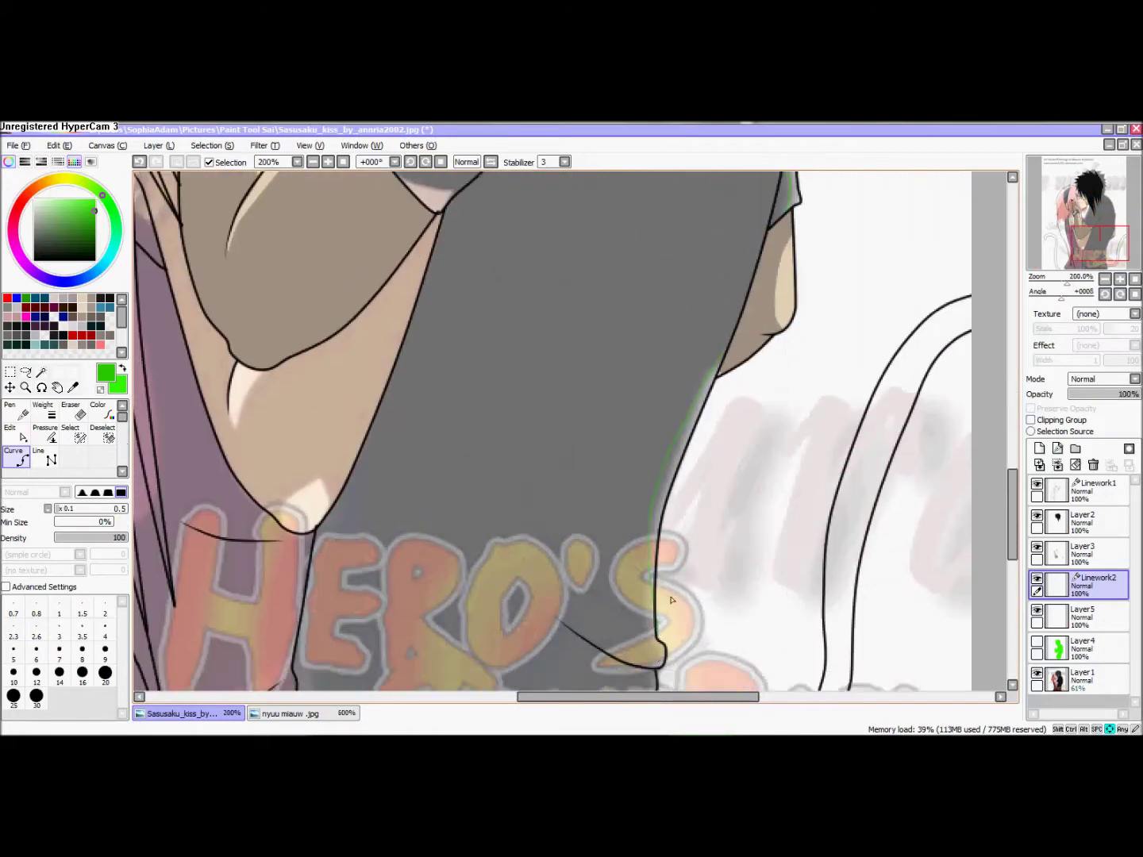
scroll(335, 578, "up", 2)
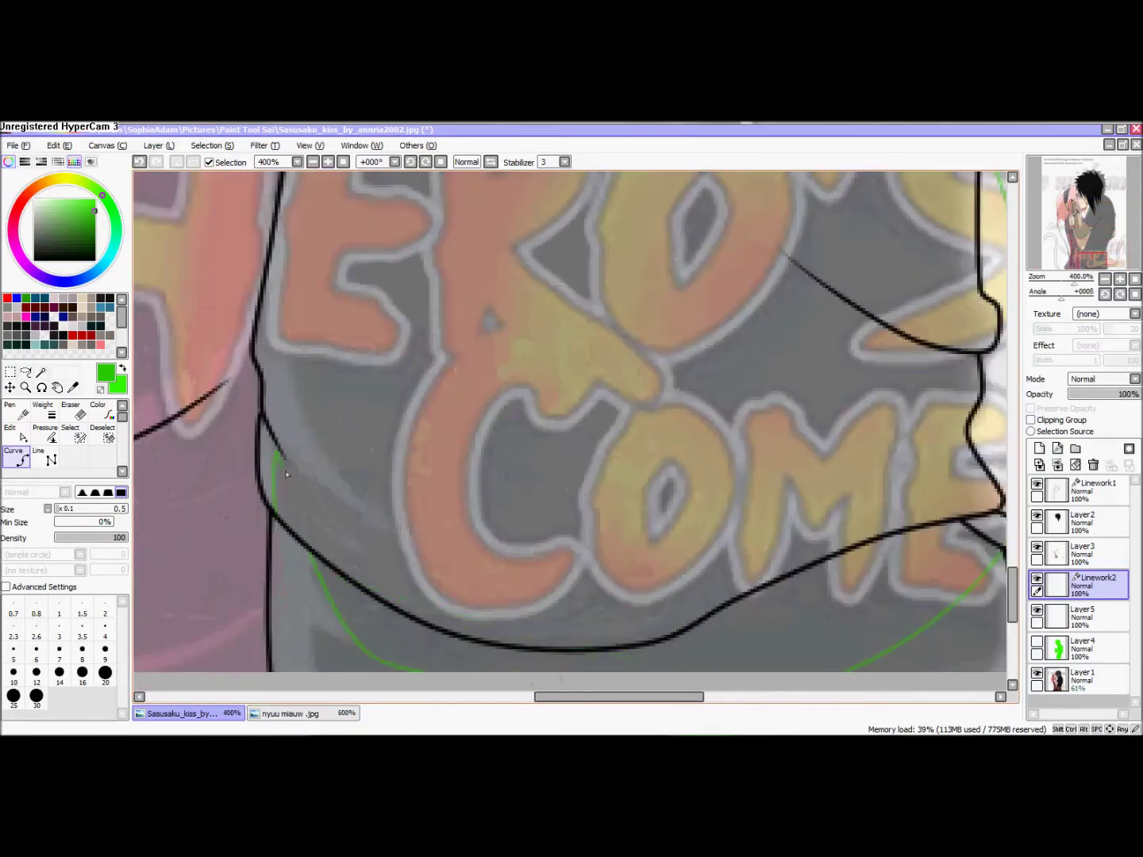
scroll(286, 352, "down", 6)
scroll(279, 310, "up", 3)
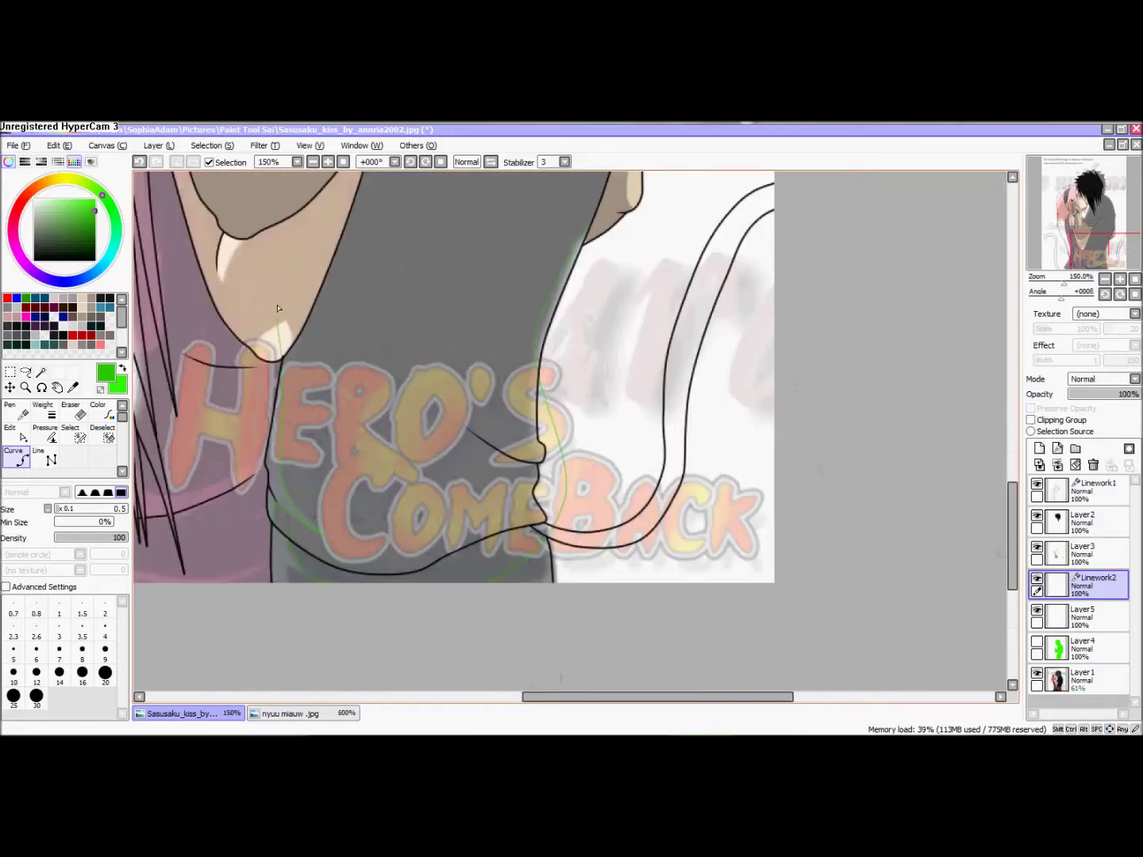
scroll(280, 319, "up", 4)
scroll(309, 410, "up", 5)
scroll(310, 409, "down", 3)
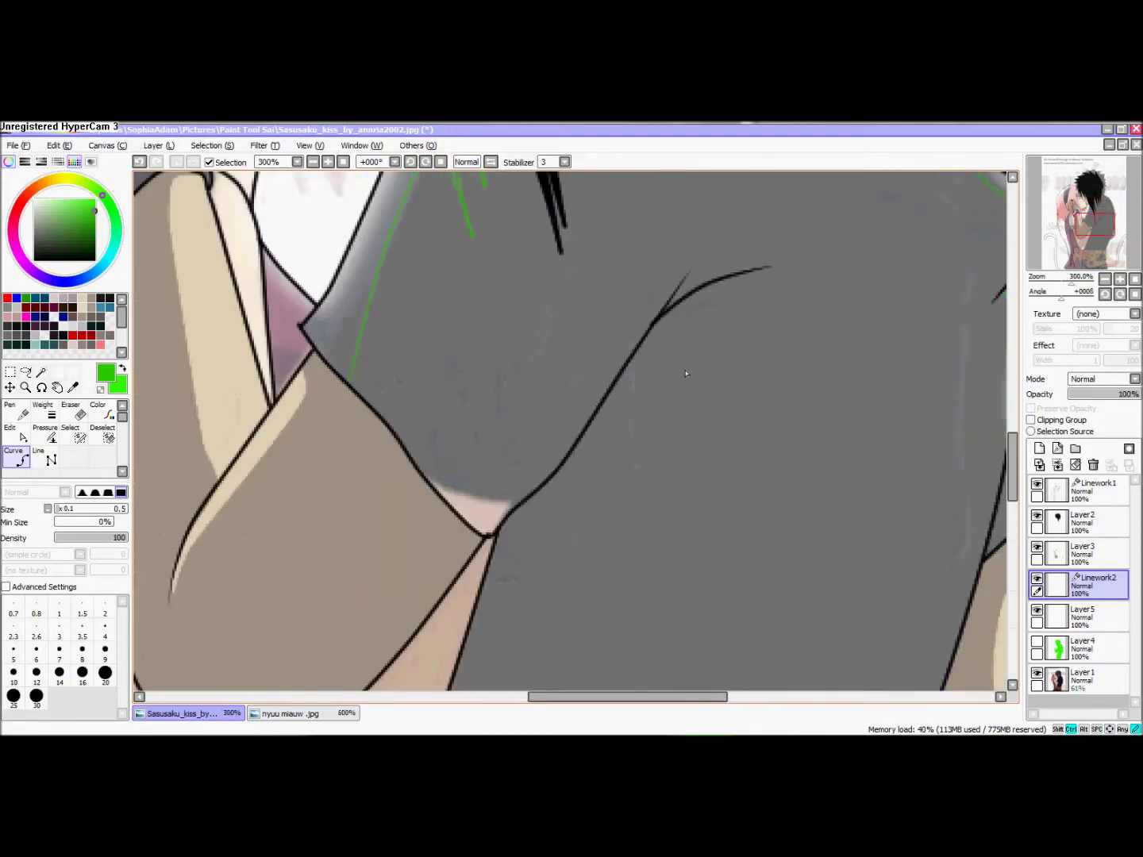
Merge Linework2 into Layer5, hide the Layer1 reference and fill the shirt's main shaded area with dark green.
scroll(311, 410, "down", 3)
left_click(1060, 466)
left_click(1037, 640)
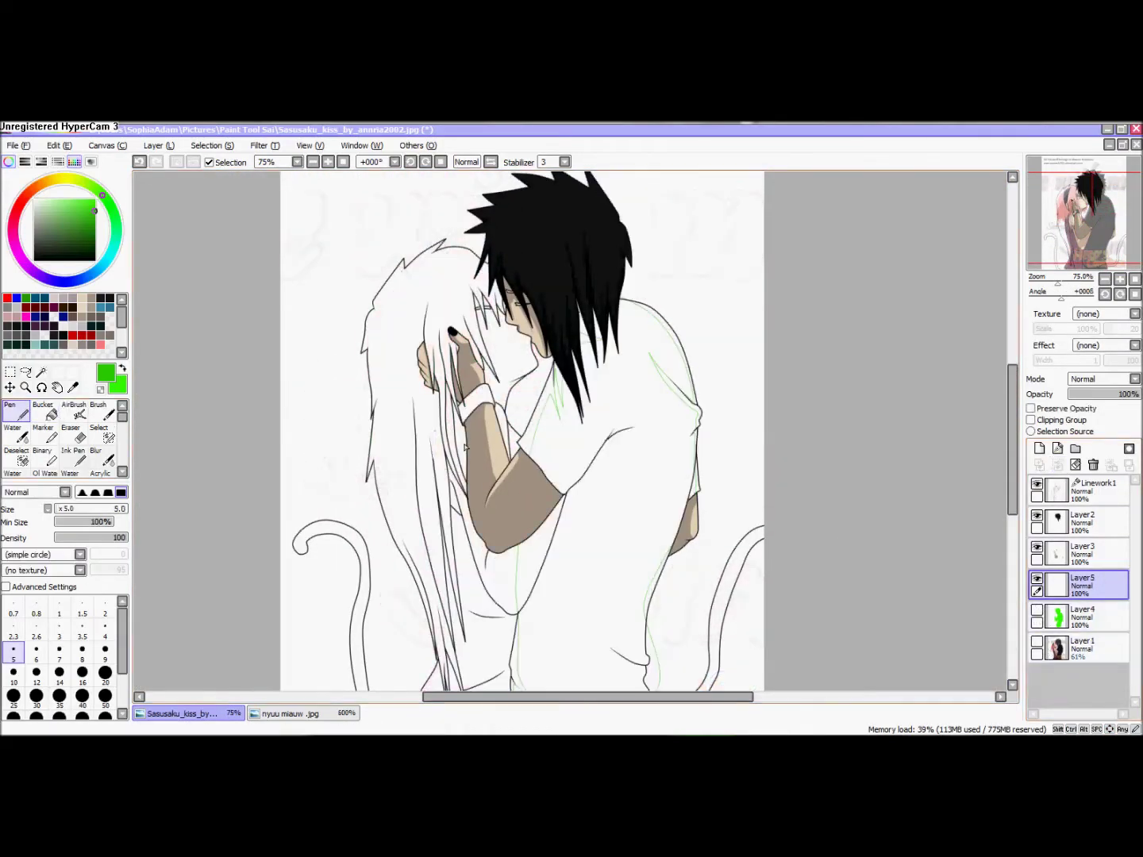
left_click(45, 411)
left_click(607, 446)
scroll(608, 439, "up", 5)
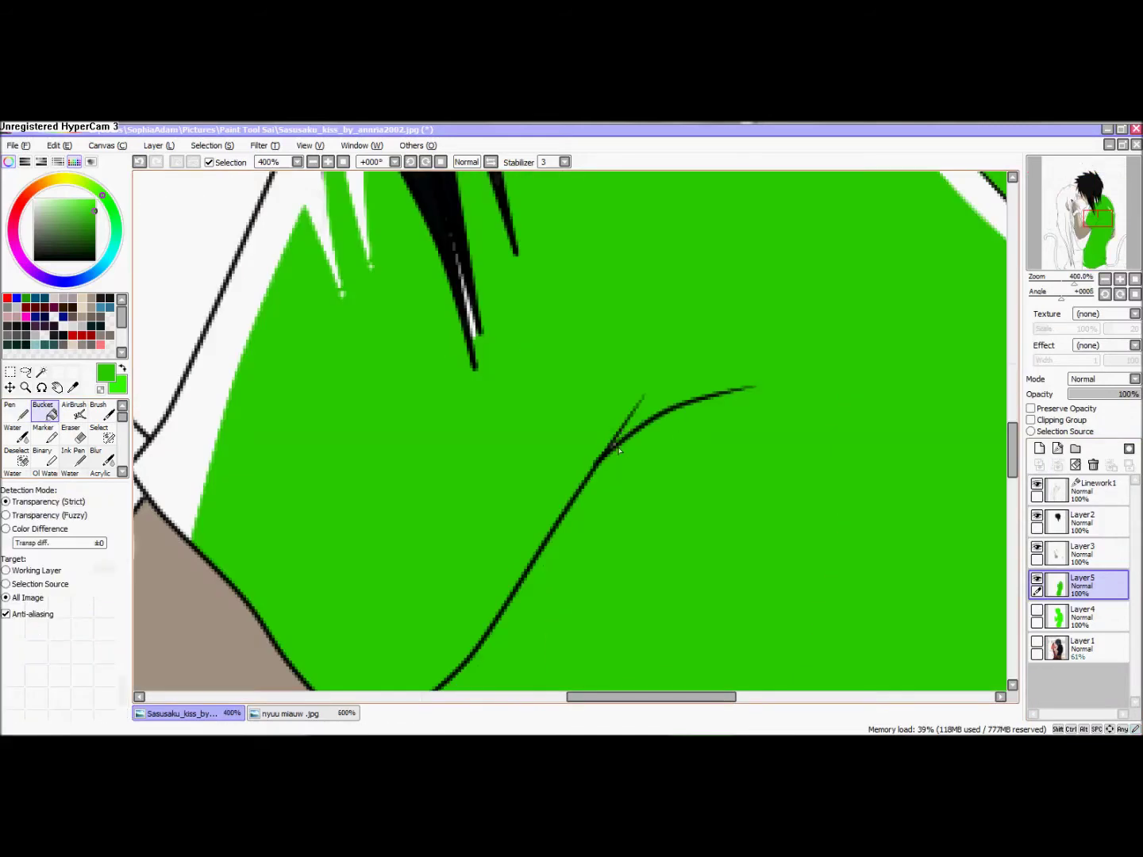
Fill the shirt gaps between the black hair strands with dark green, using the Pen and the Bucket.
scroll(452, 255, "up", 3)
left_click(15, 411)
left_click_drag(457, 209, 505, 425)
scroll(488, 401, "down", 5)
scroll(477, 355, "up", 4)
scroll(498, 339, "down", 4)
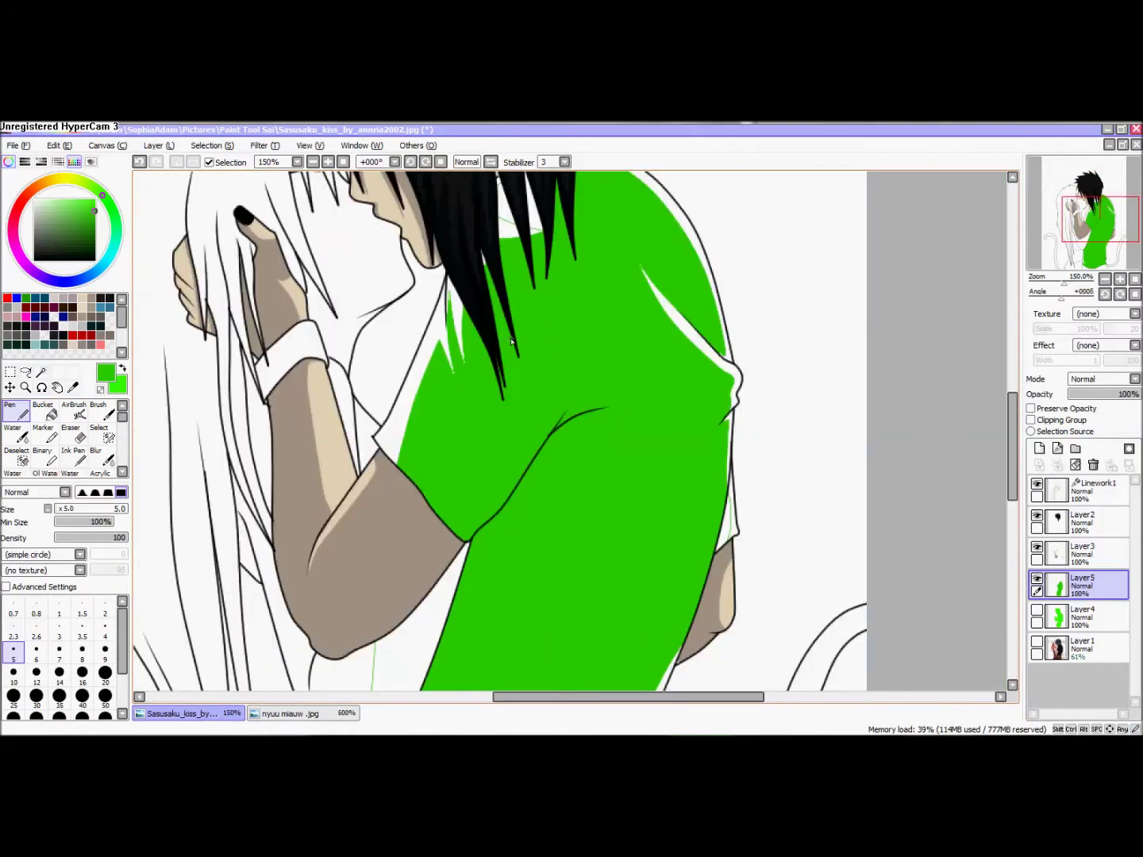
scroll(510, 346, "down", 2)
left_click(46, 415)
scroll(504, 269, "up", 4)
left_click(505, 275)
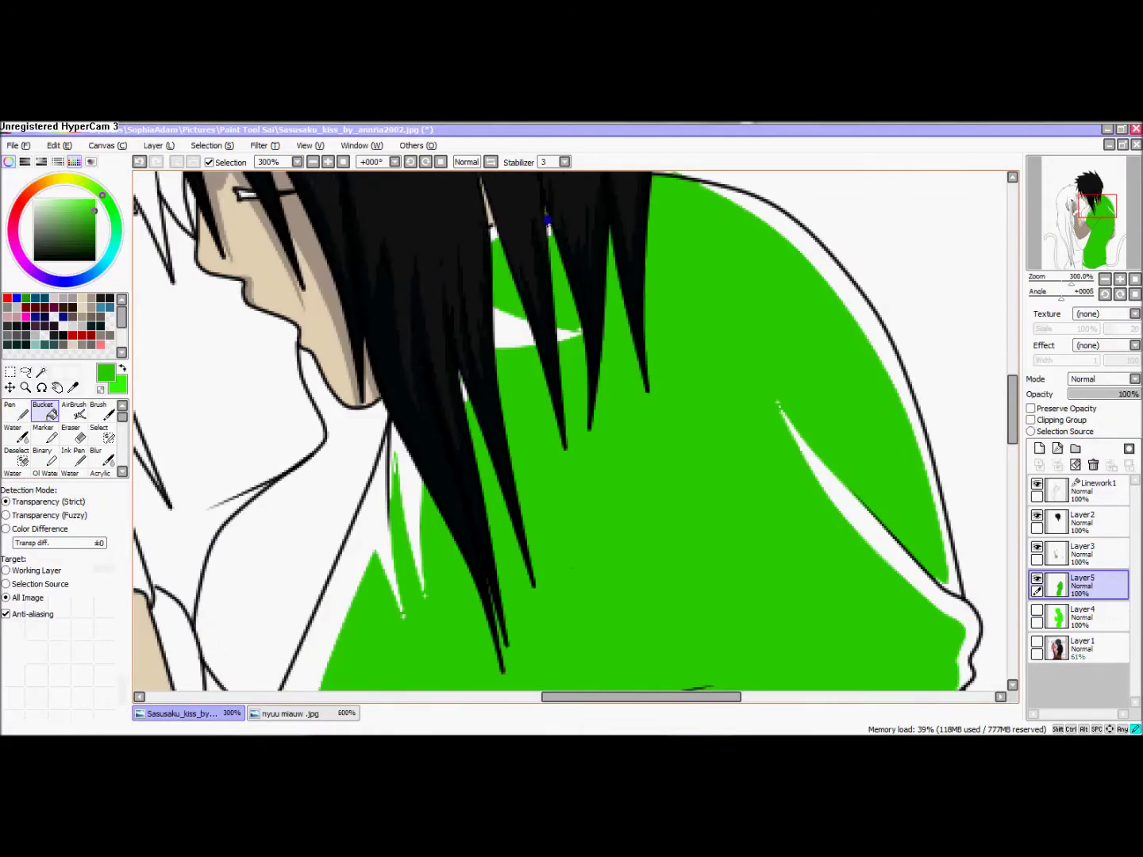
Compare the shading with the Layer1 reference, hide it again and fill the rear sleeve's shaded area with dark green.
left_click(1036, 641)
scroll(559, 244, "up", 2)
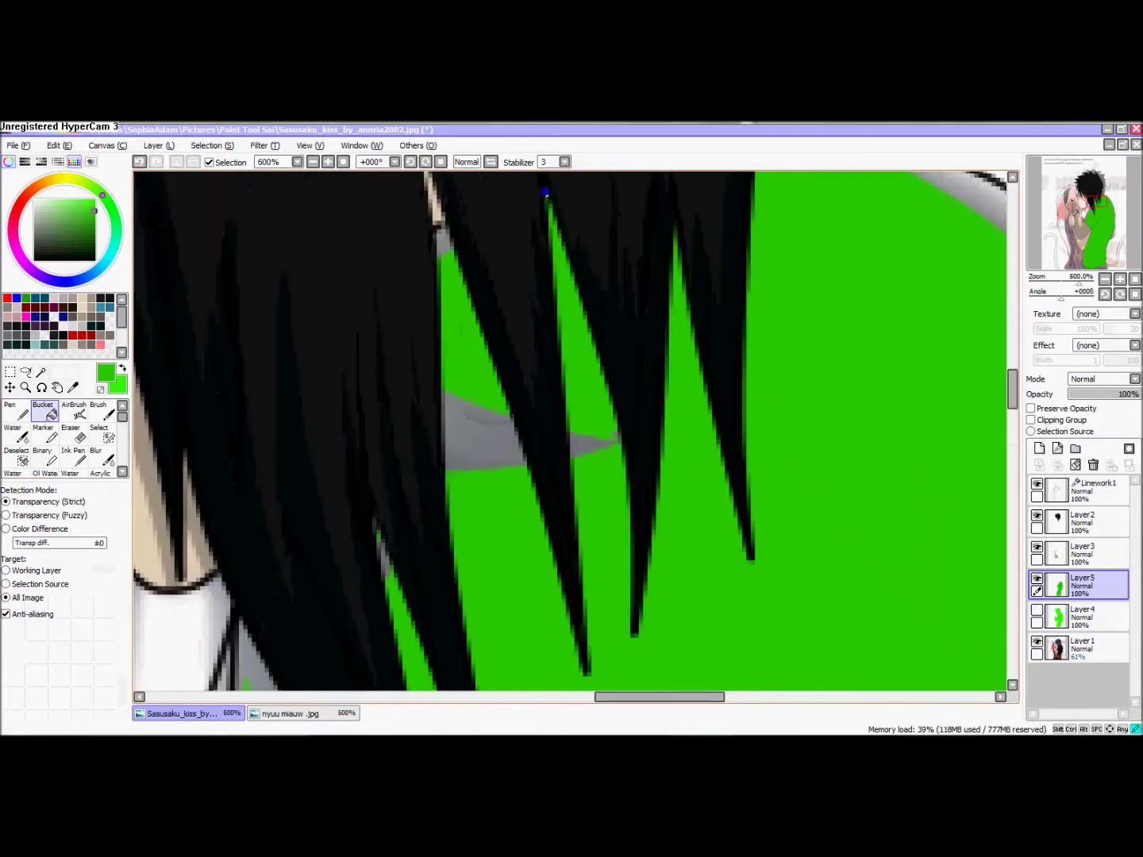
scroll(616, 437, "down", 4)
scroll(755, 438, "up", 5)
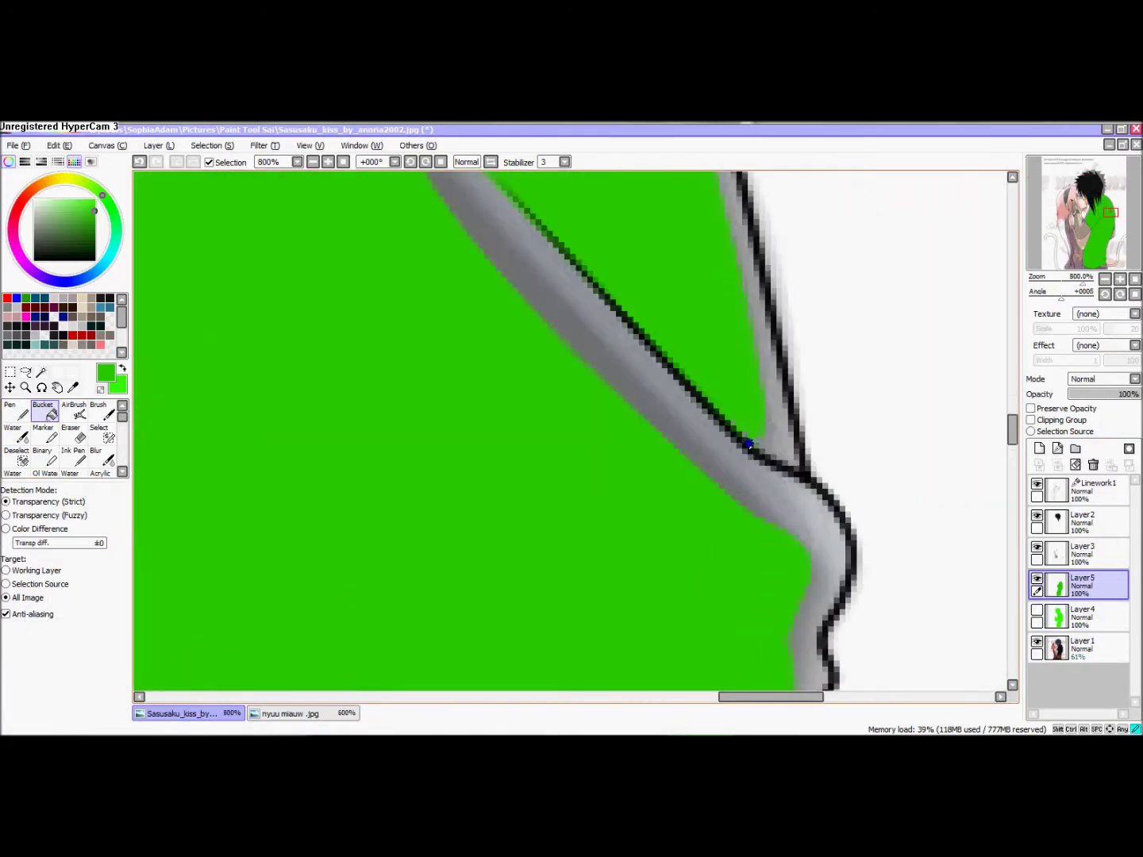
left_click(1037, 641)
scroll(734, 427, "down", 6)
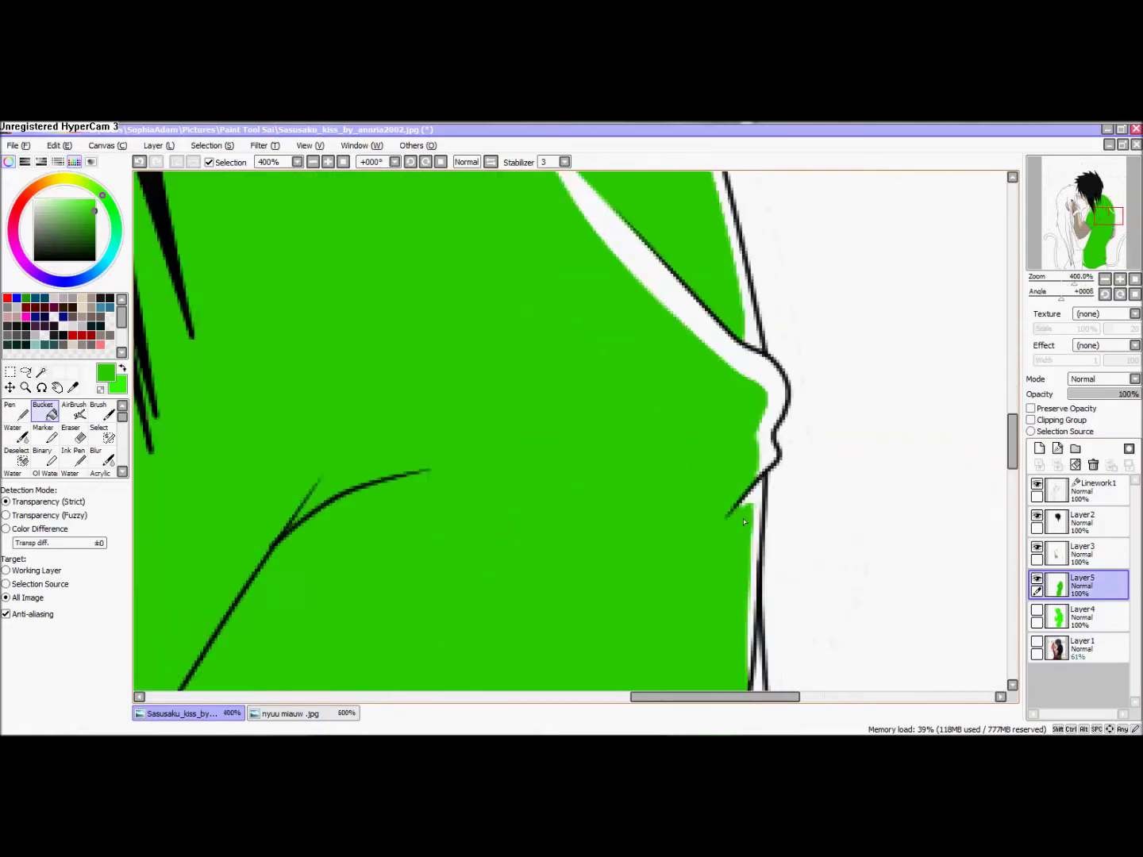
scroll(811, 505, "up", 5)
scroll(720, 601, "down", 6)
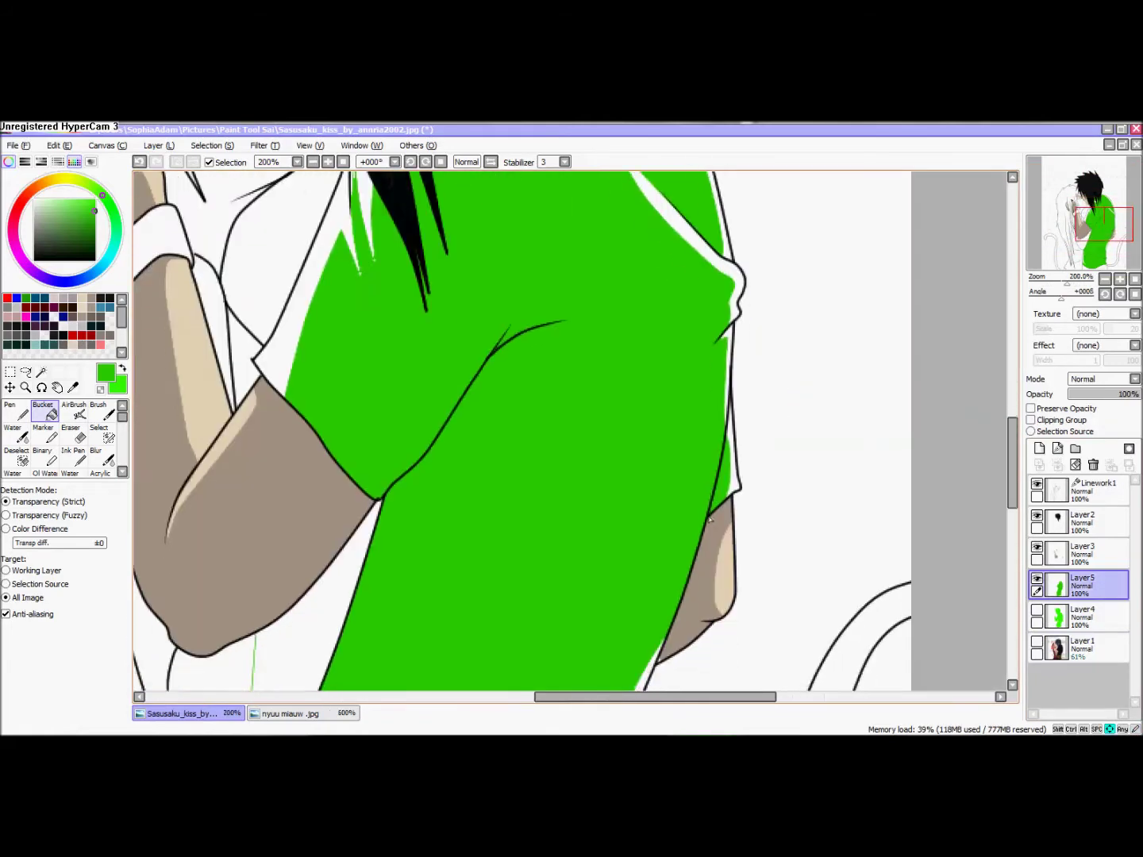
Show Layer4, clip the shadow layer Layer5 to it and merge Layer5 down into Layer4.
left_click(1038, 611)
scroll(695, 446, "down", 3)
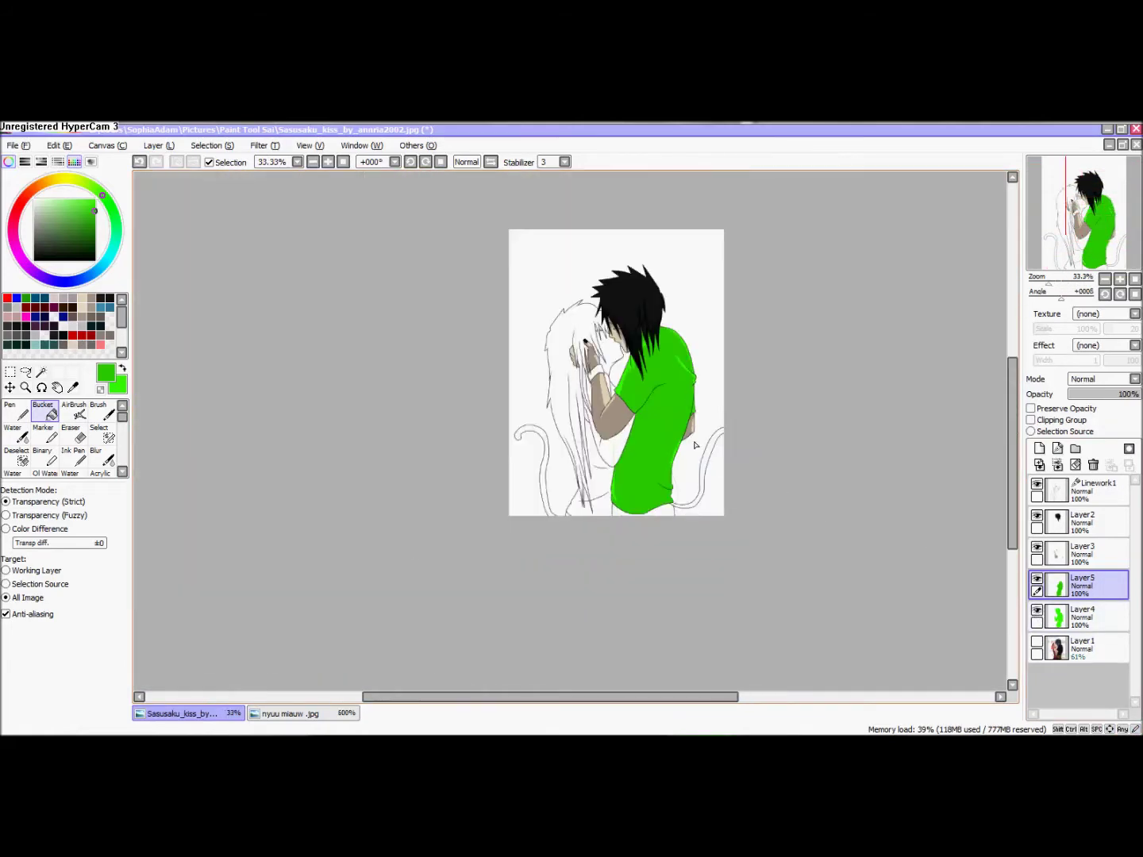
scroll(706, 346, "up", 3)
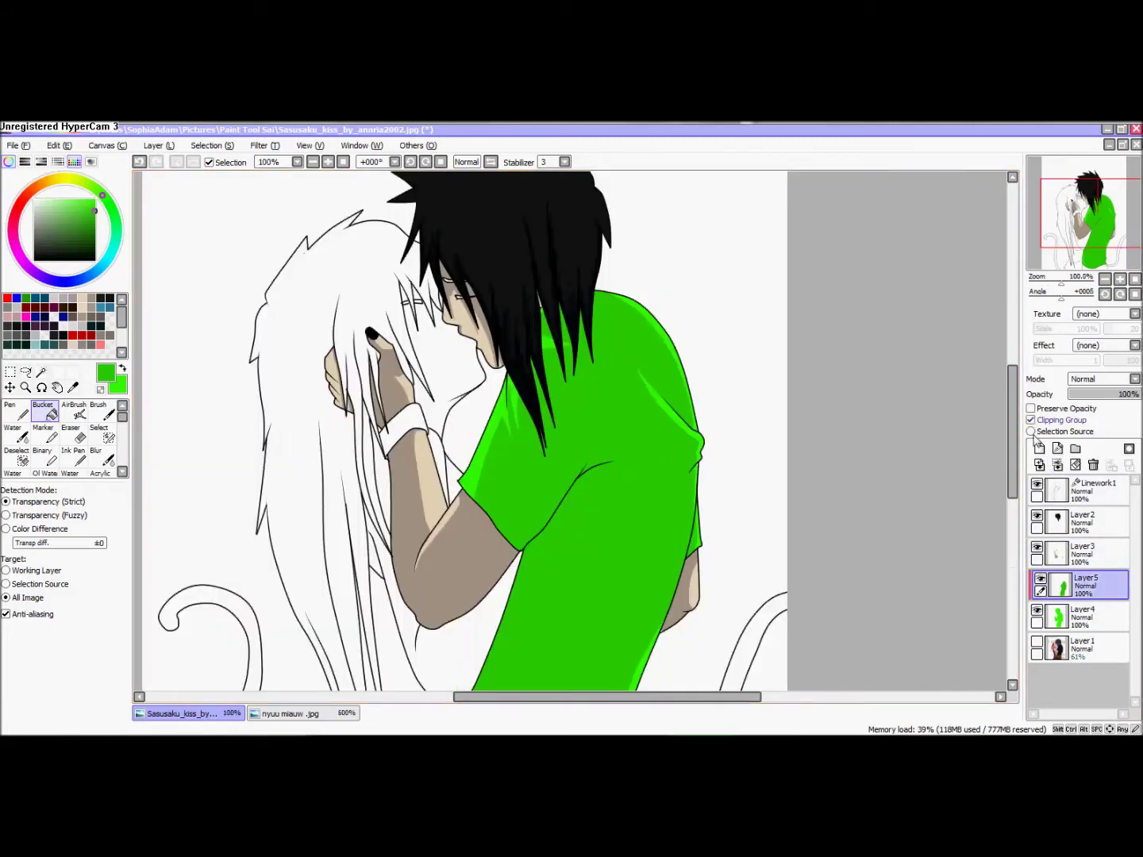
left_click(1058, 466)
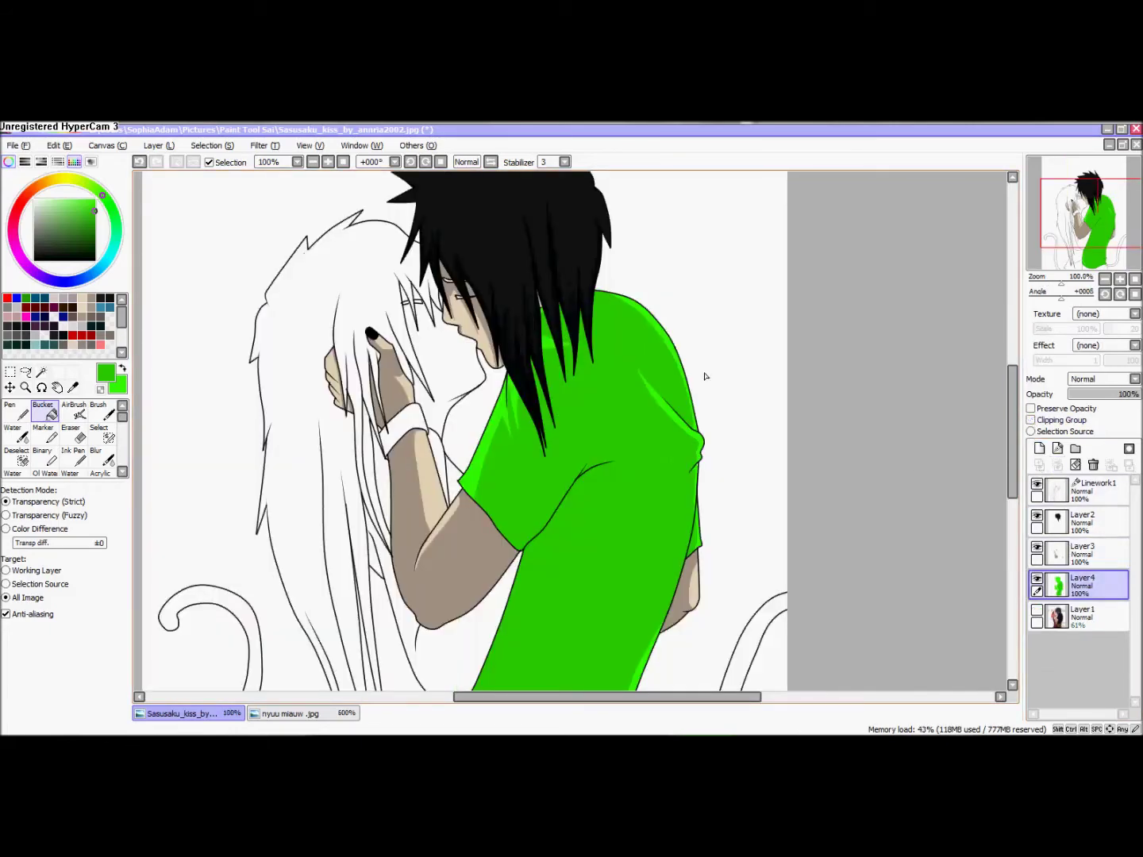
Sample the two dark grey trouser colours from nyuu miauw .jpg and return to the kiss drawing.
scroll(703, 349, "down", 2)
left_click(294, 713)
scroll(855, 629, "down", 5)
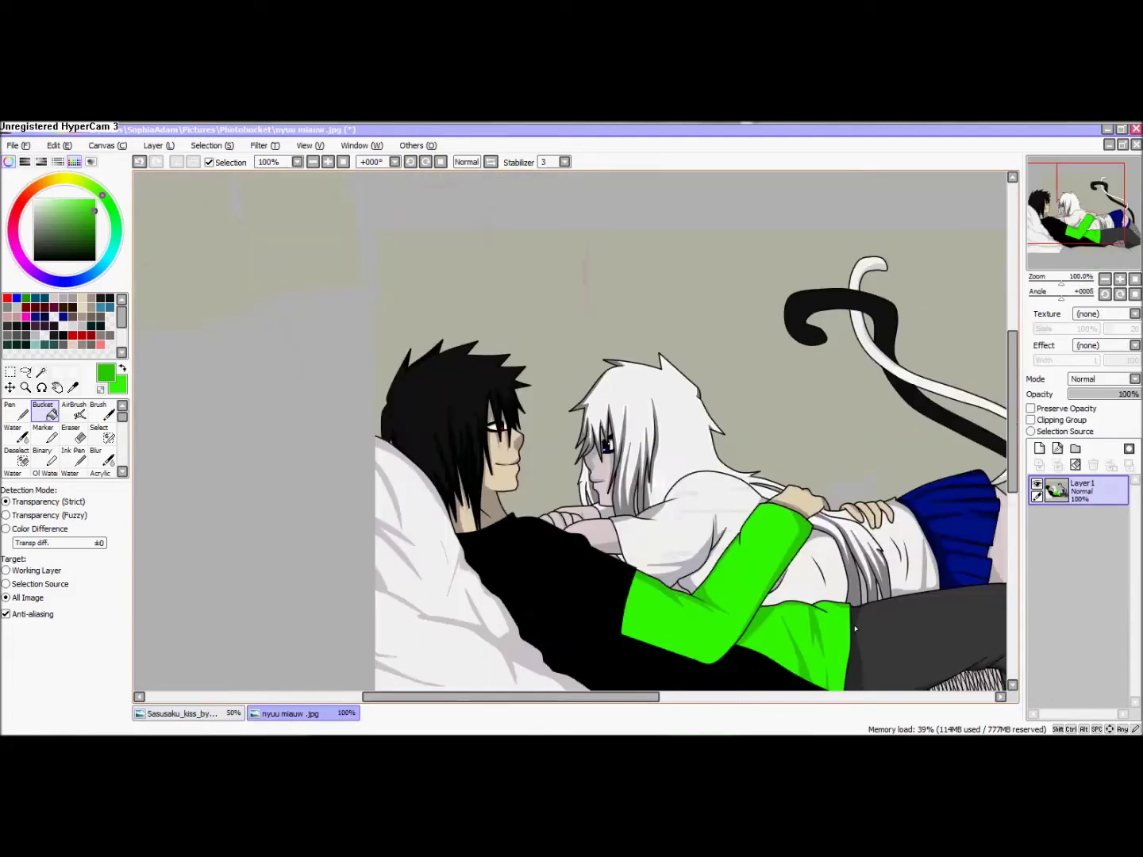
left_click(122, 369)
scroll(862, 670, "up", 1)
right_click(865, 674)
left_click(186, 714)
left_click(122, 369)
Add two normal layers and a linework layer above Layer1, and fill the trousers dark grey on the lowest new layer.
left_click(1090, 616)
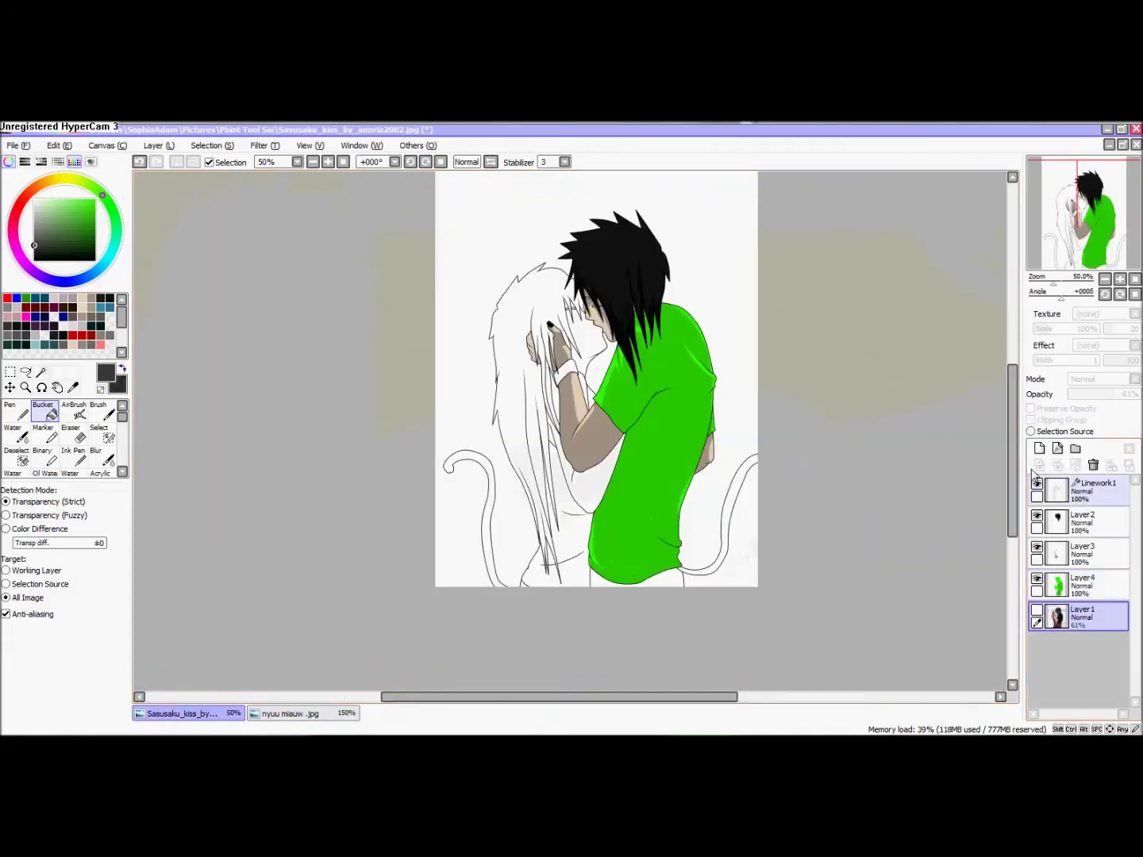
left_click(1040, 449)
left_click(1040, 449)
left_click(1057, 450)
left_click(1083, 675)
scroll(618, 594, "up", 3)
left_click(810, 549)
scroll(810, 547, "up", 1)
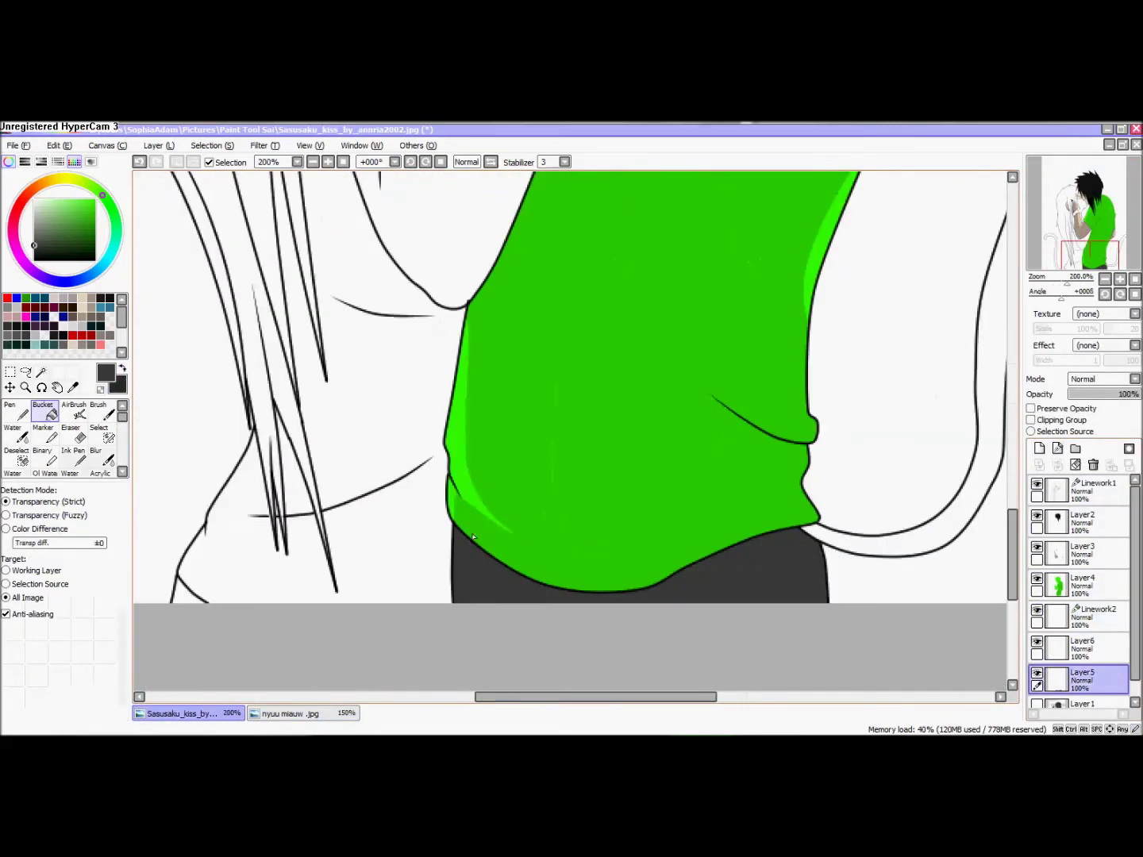
Show Layer1, hide the Layer5 trouser fill and trace the trousers' shadow edges on Linework2 in the darker grey.
left_click(1075, 623)
scroll(1075, 635, "down", 1)
left_click(1038, 687)
left_click(1037, 655)
left_click(123, 370)
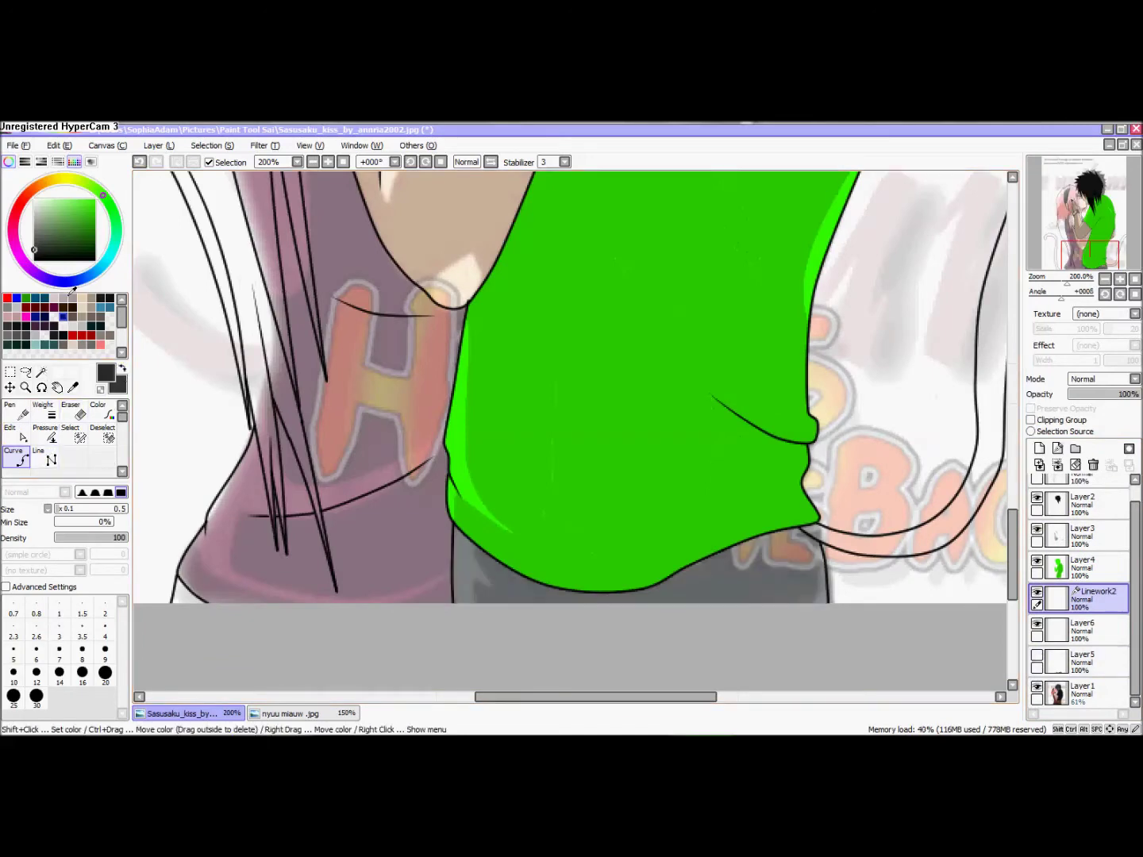
scroll(481, 547, "up", 1)
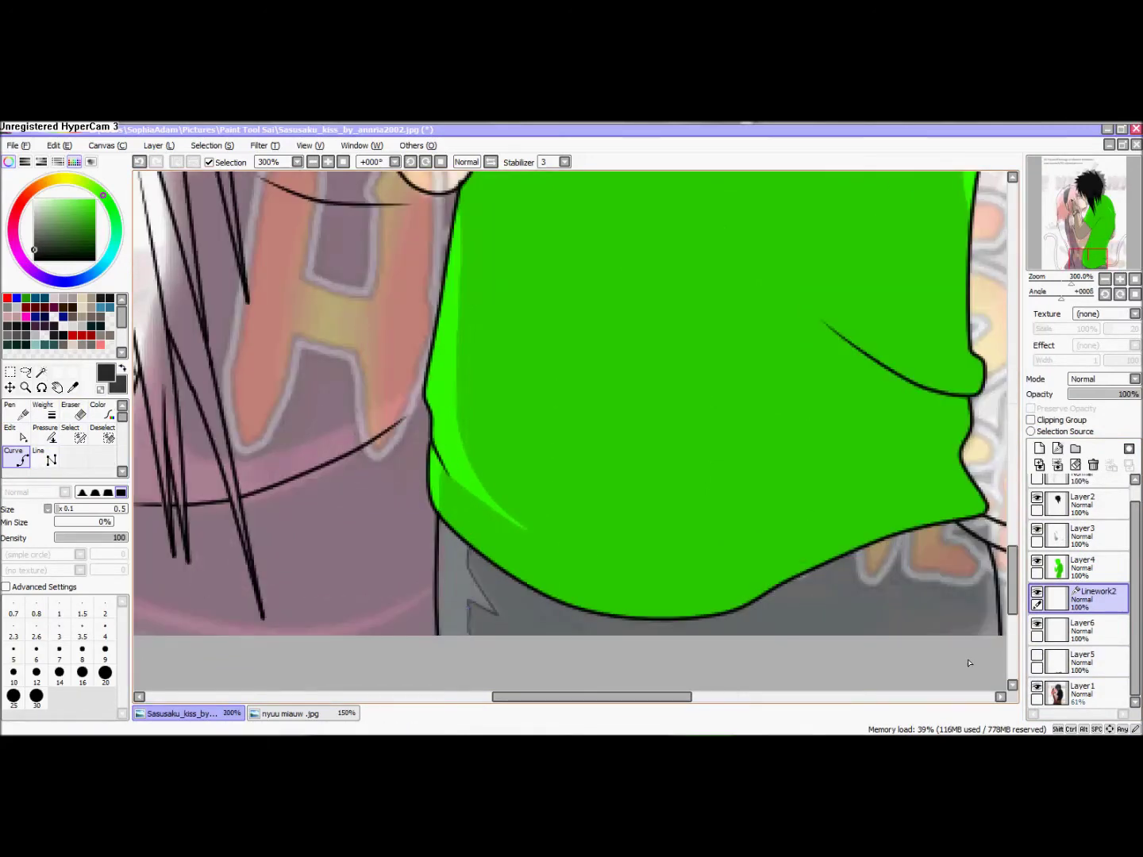
scroll(873, 597, "up", 1)
scroll(307, 476, "down", 4)
Merge Linework2 into Layer6 and fill the trousers' shaded area with the darker grey.
left_click(1057, 466)
left_click(44, 410)
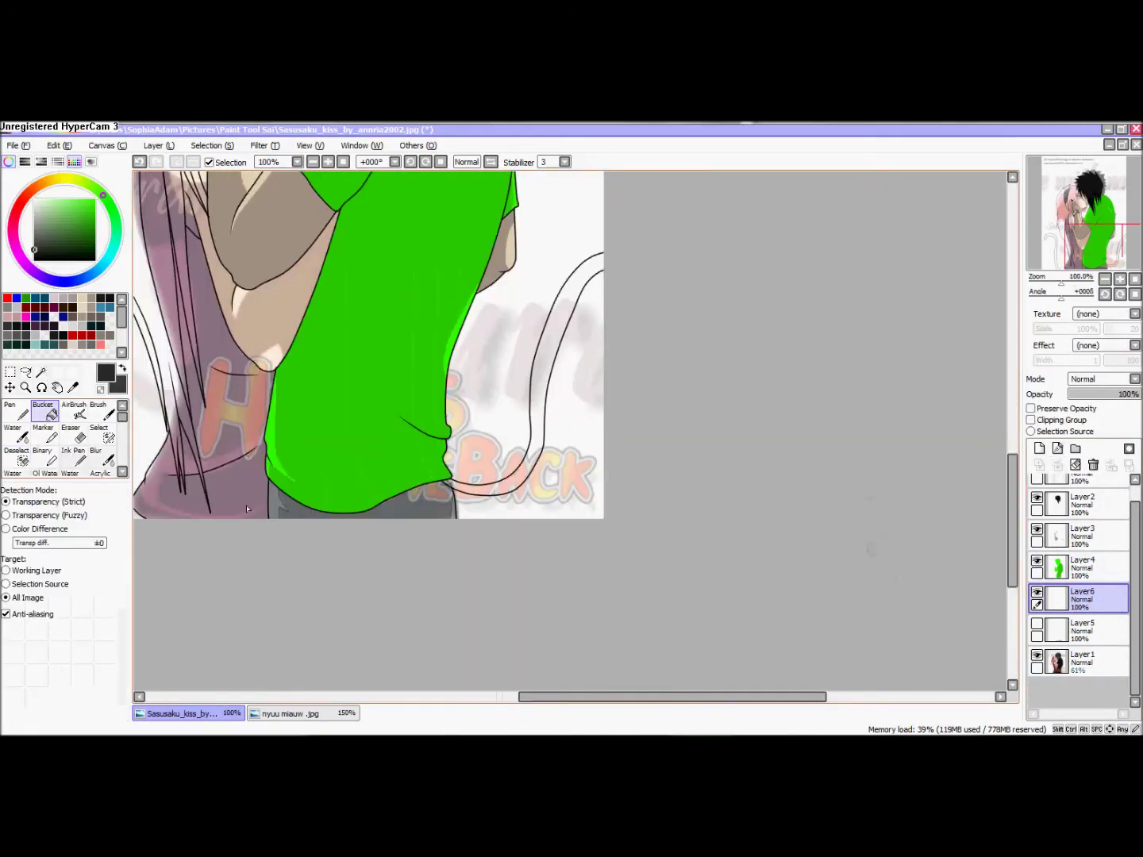
left_click(388, 504)
scroll(389, 505, "up", 5)
Show Layer5, merge the trouser shadow layer down into it and hide the Layer1 reference.
left_click(1037, 625)
left_click(1057, 465)
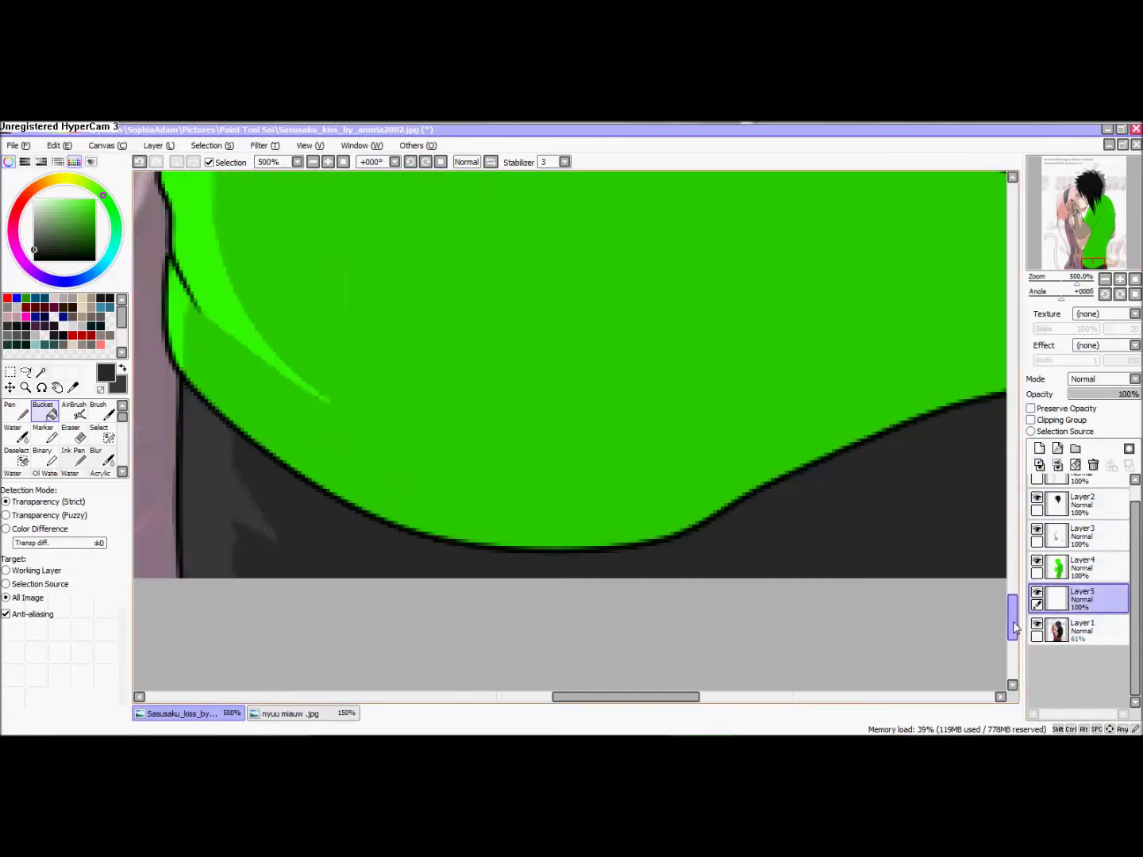
left_click(1037, 625)
scroll(536, 404, "down", 7)
scroll(467, 296, "down", 1)
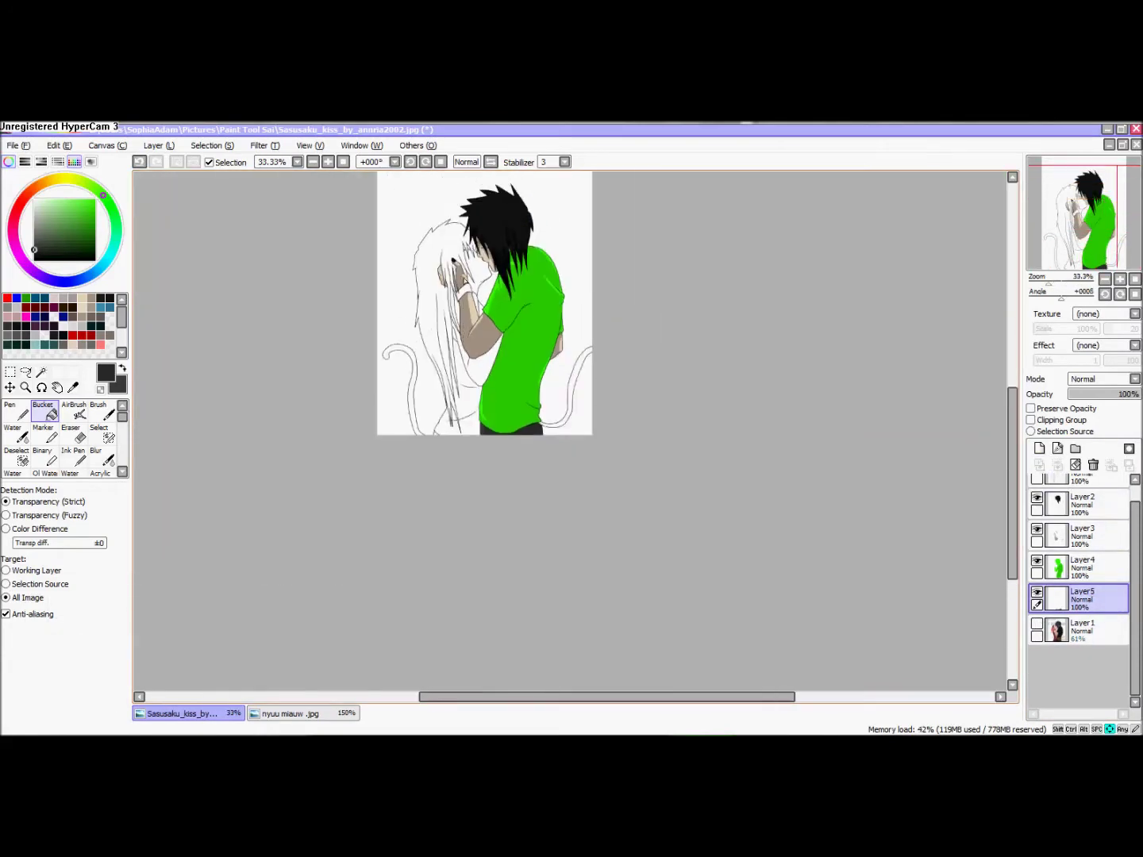
Try to fill the man's wristband with black on Layer5.
scroll(492, 297, "up", 7)
left_click(16, 412)
left_click(33, 260)
left_click(46, 410)
left_click(487, 326)
scroll(605, 363, "up", 1)
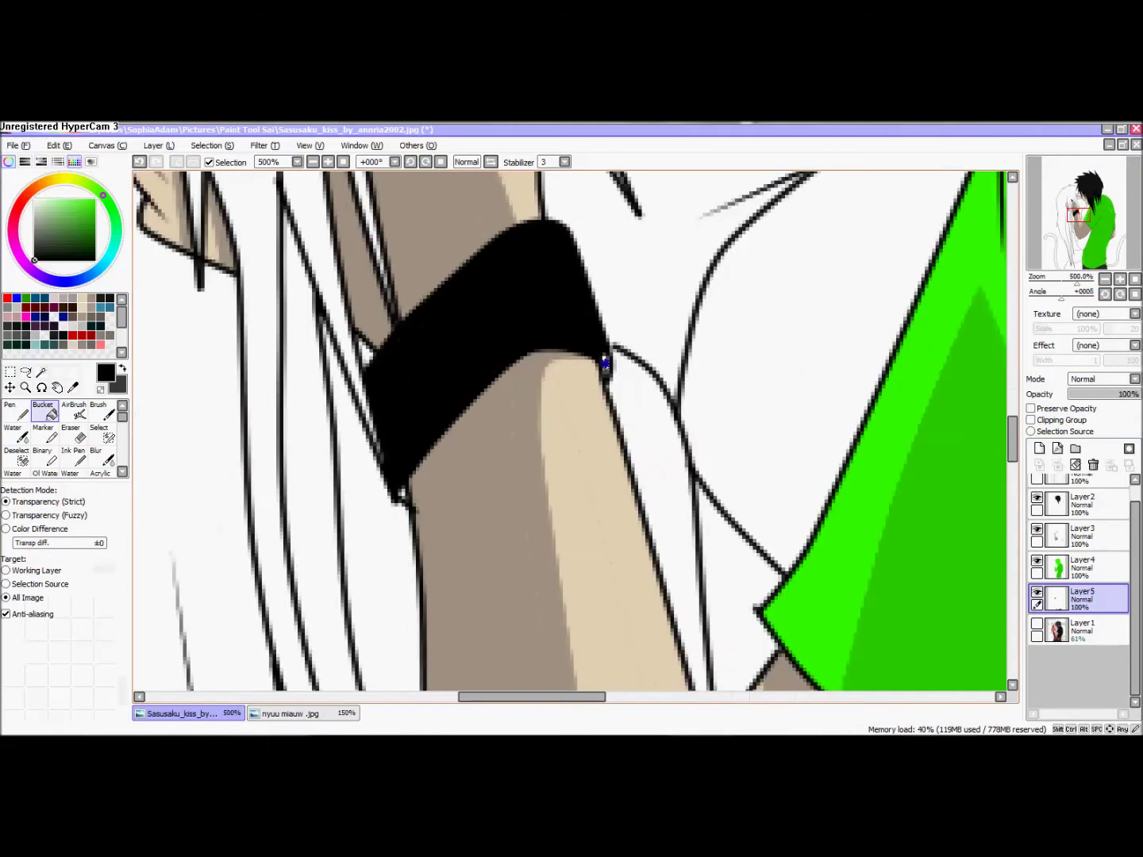
scroll(605, 384, "up", 2)
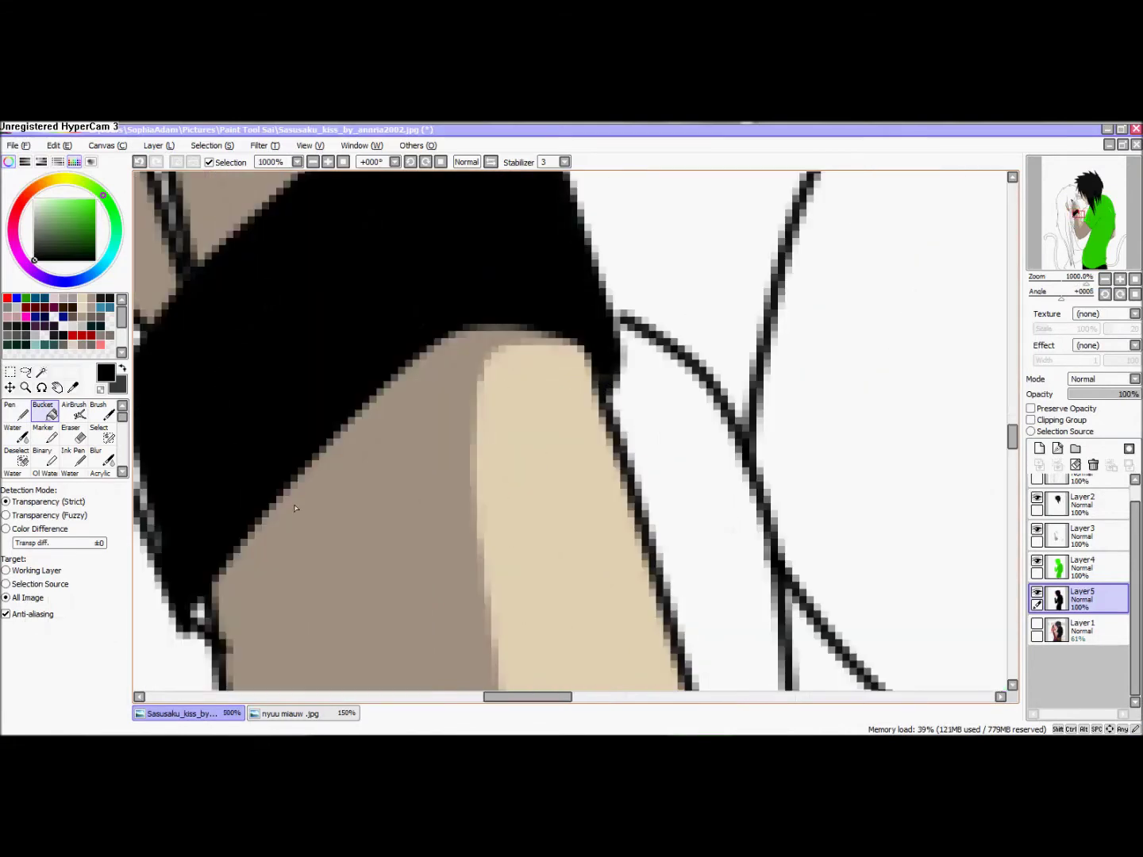
scroll(603, 382, "down", 10)
scroll(413, 439, "up", 1)
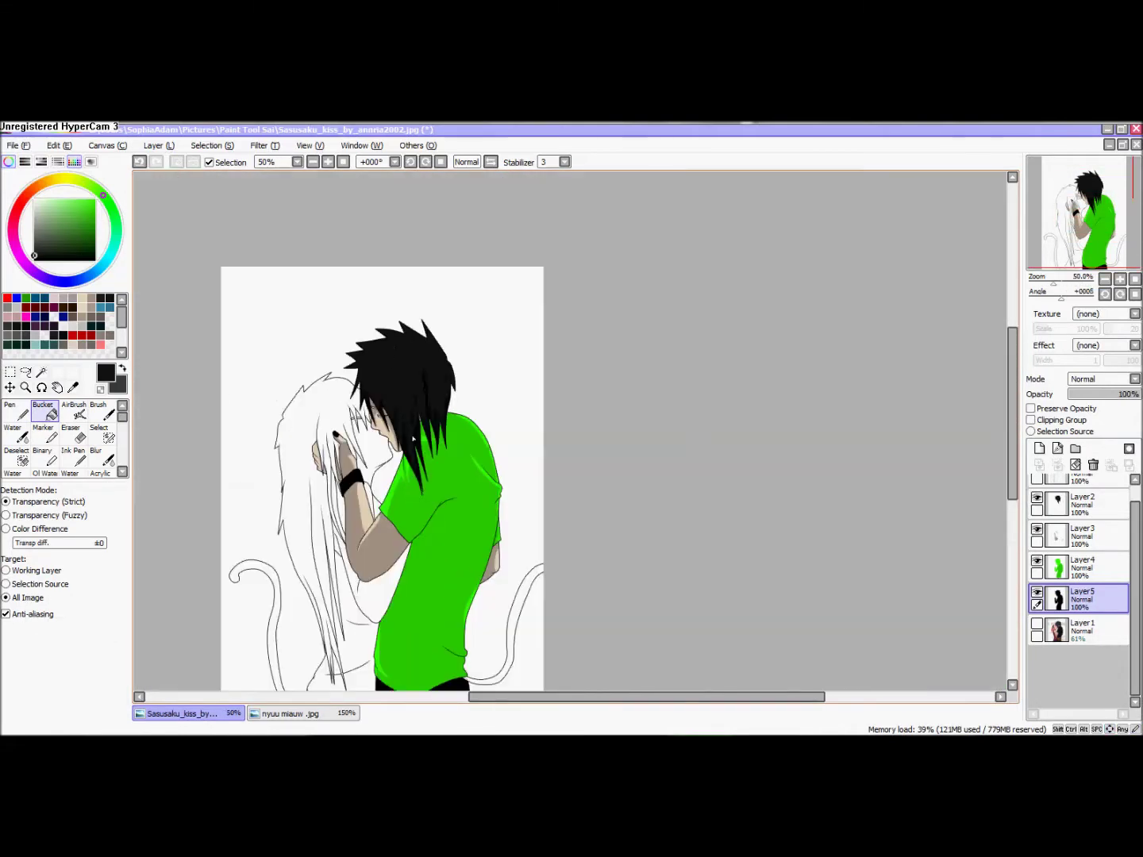
Try to fill the man's tail with near-black on Layer2, and undo the fills.
left_click(1087, 511)
scroll(383, 570, "up", 6)
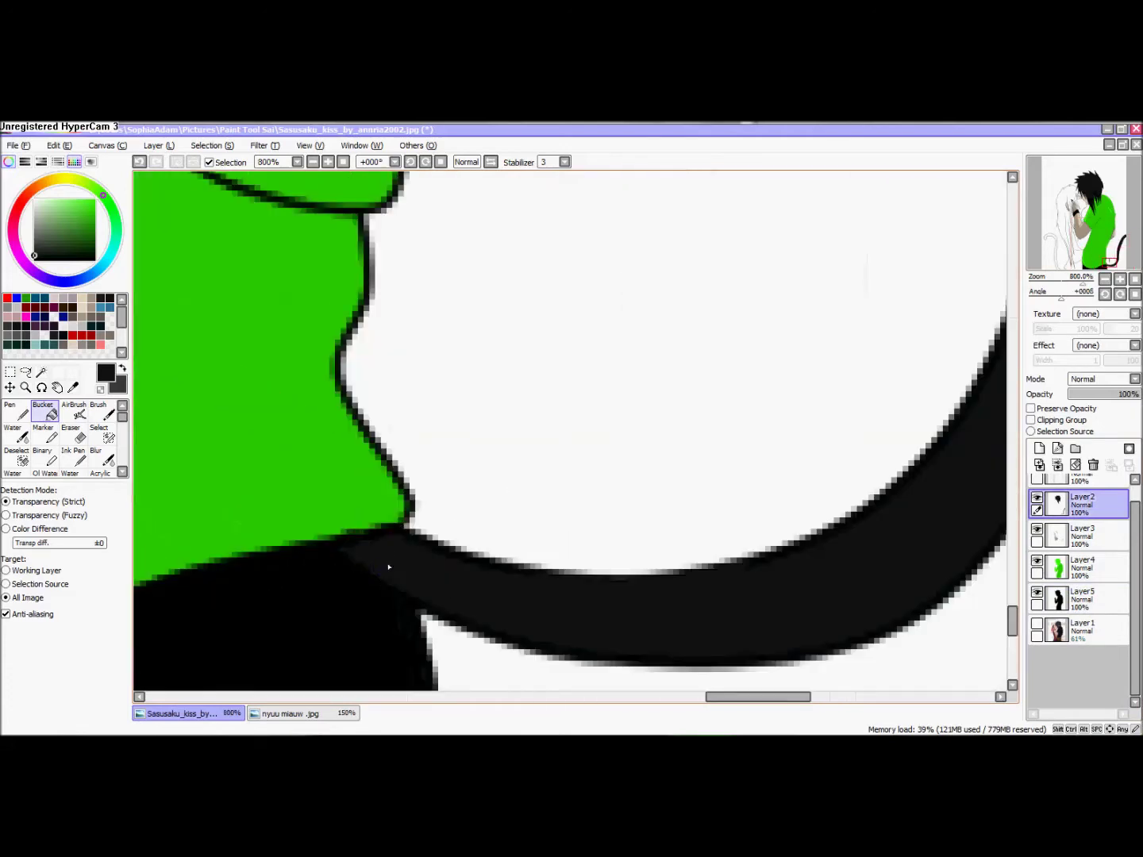
key("ctrl+z")
key("ctrl+z")
scroll(635, 475, "down", 3)
Try to fill the tail and its base on Layer5, and undo these fills together with the black wristband fill.
left_click(1072, 592)
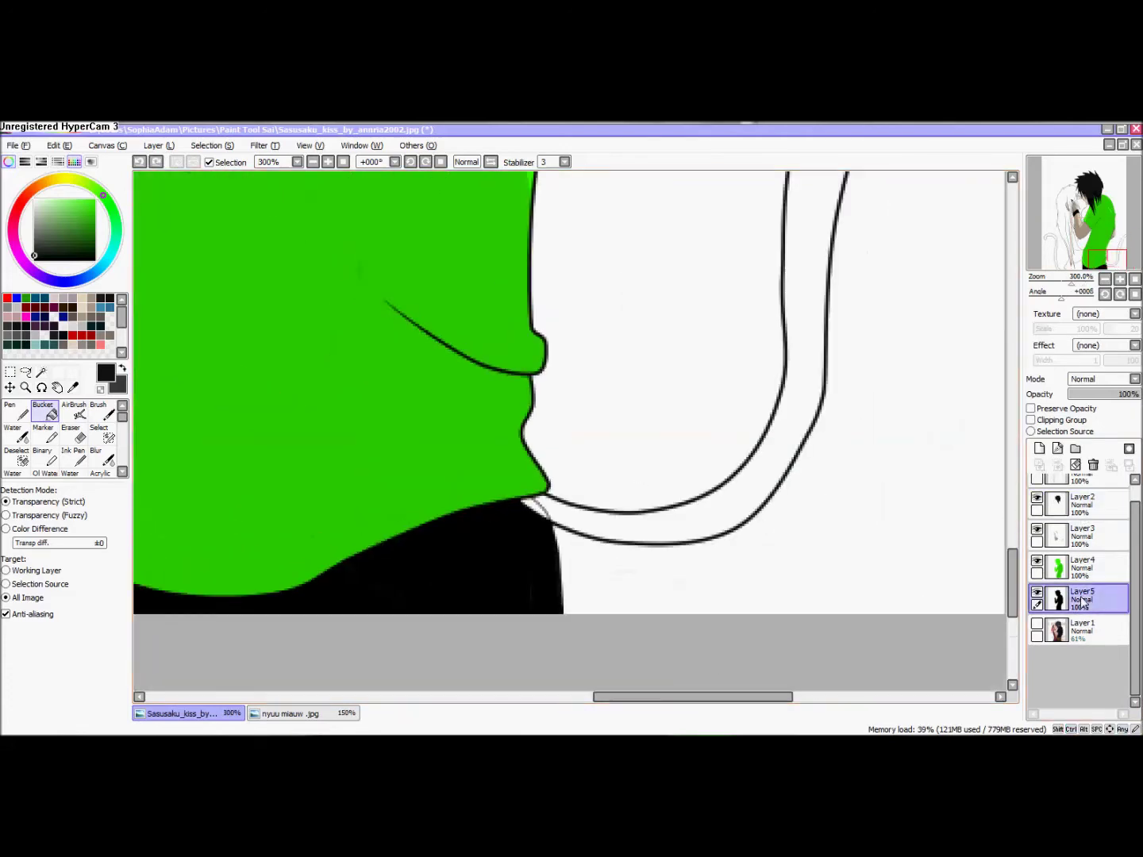
left_click(610, 527)
scroll(534, 510, "up", 3)
left_click(561, 518)
key("ctrl+z")
key("ctrl+z")
scroll(570, 529, "down", 4)
scroll(562, 536, "up", 3)
scroll(424, 503, "down", 3)
scroll(423, 503, "down", 1)
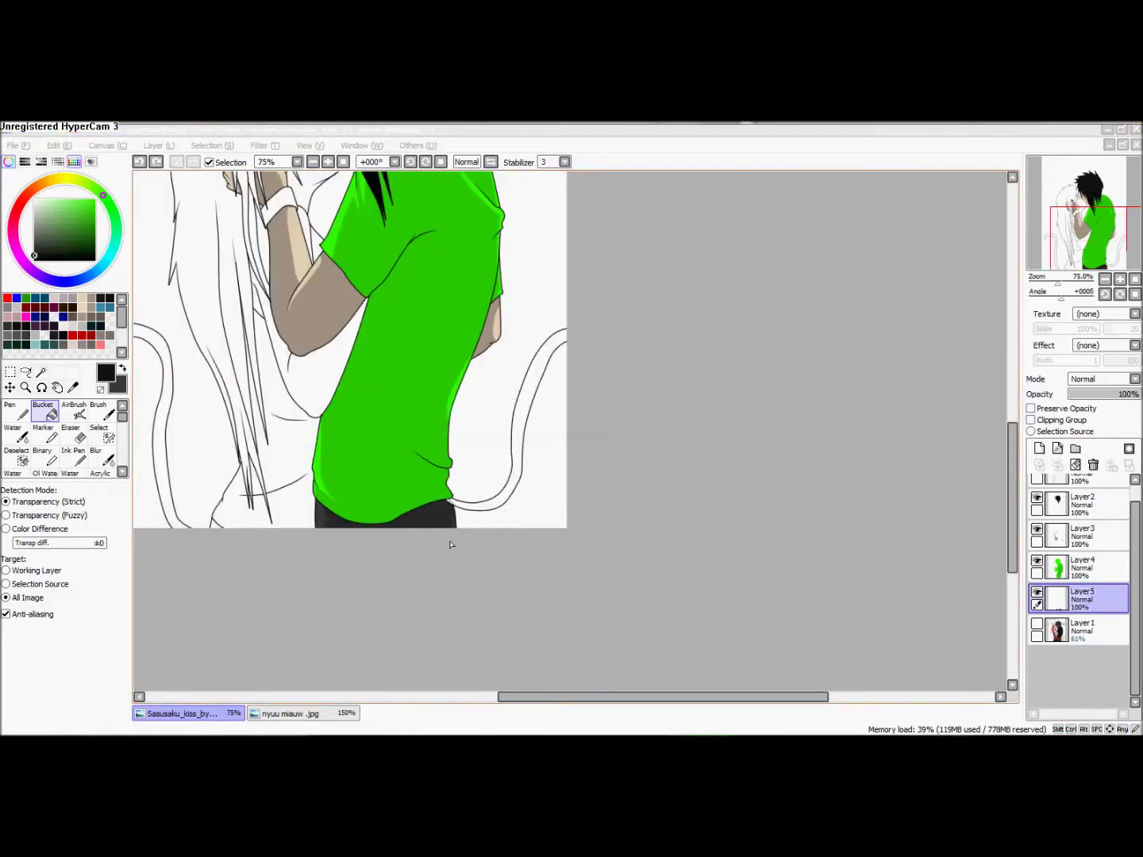
Fill the man's tail, including its base beside the trousers, with near-black on Layer5.
scroll(446, 500, "up", 6)
left_click(547, 560)
scroll(509, 555, "down", 6)
scroll(578, 462, "up", 4)
Add a new normal layer and a linework layer above Layer5 for the tail shading.
left_click(1039, 449)
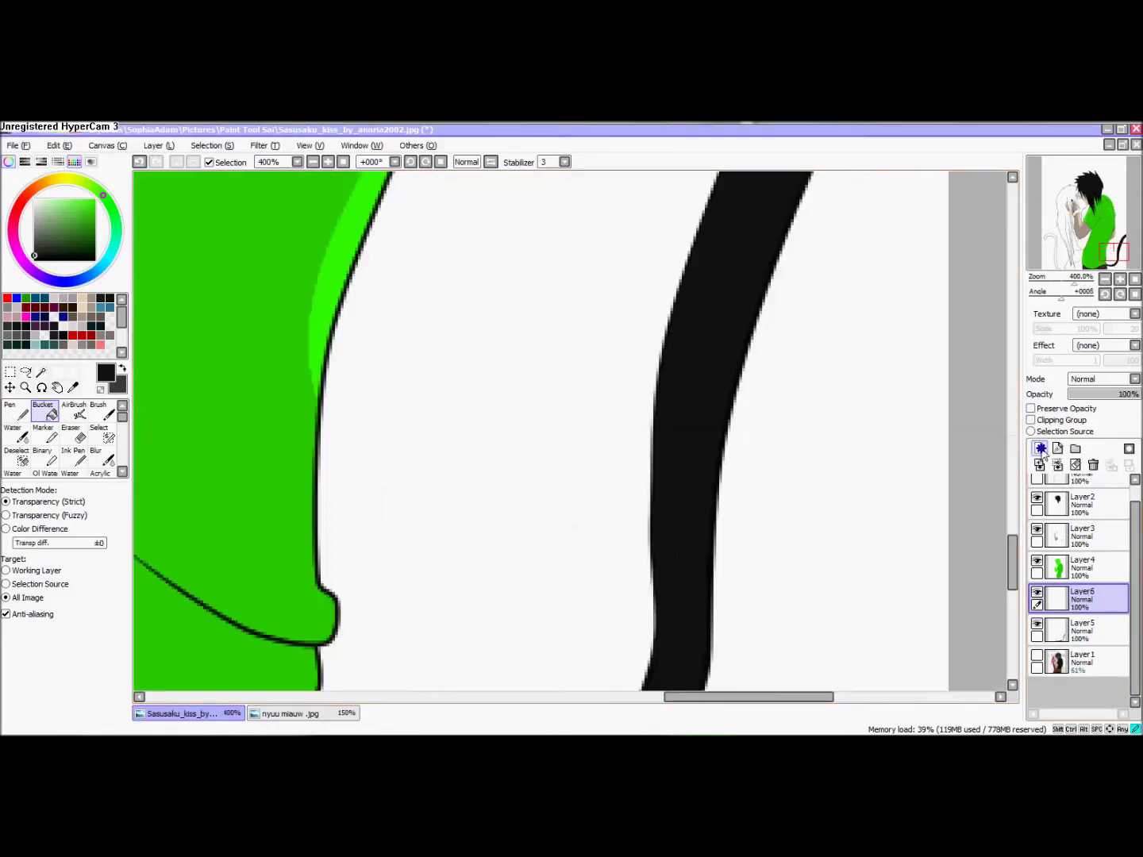
left_click(1058, 449)
scroll(385, 397, "down", 7)
scroll(559, 443, "up", 4)
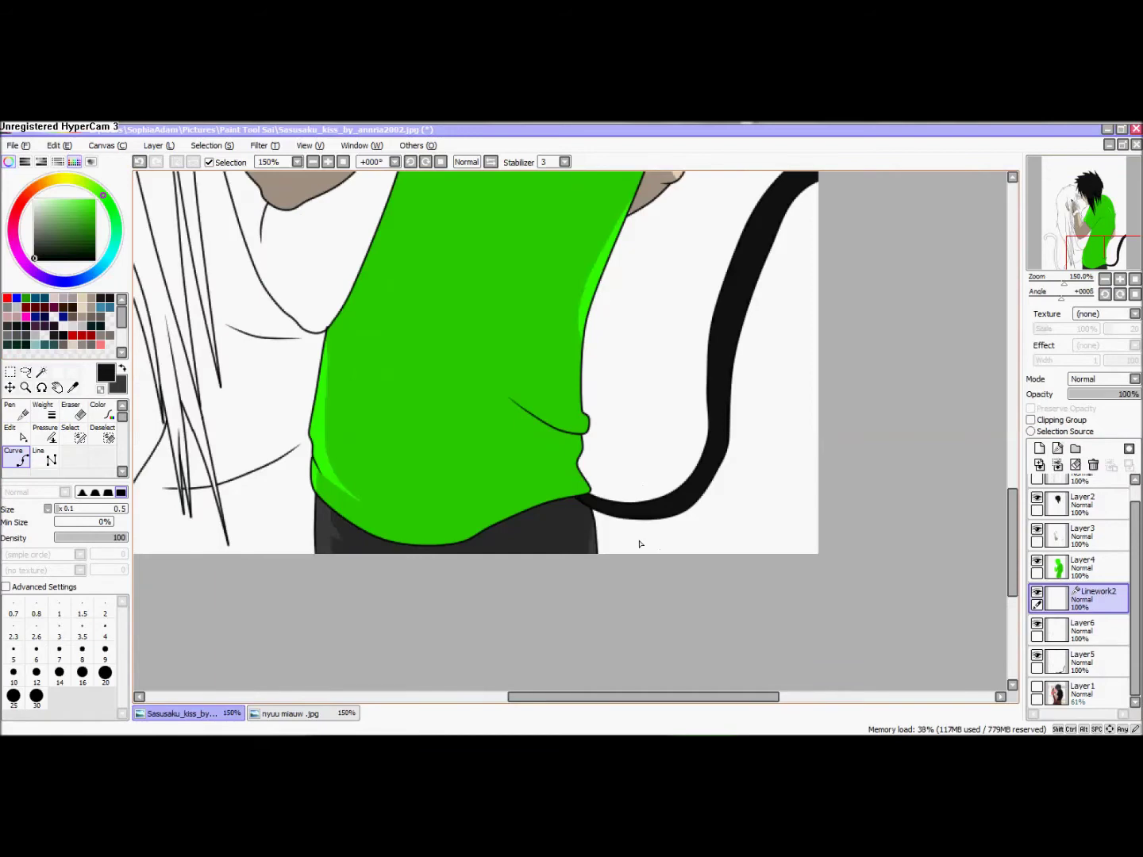
Outline a shading area along the outer side of the man's tail with curves and merge the linework into Layer6.
scroll(640, 544, "up", 3)
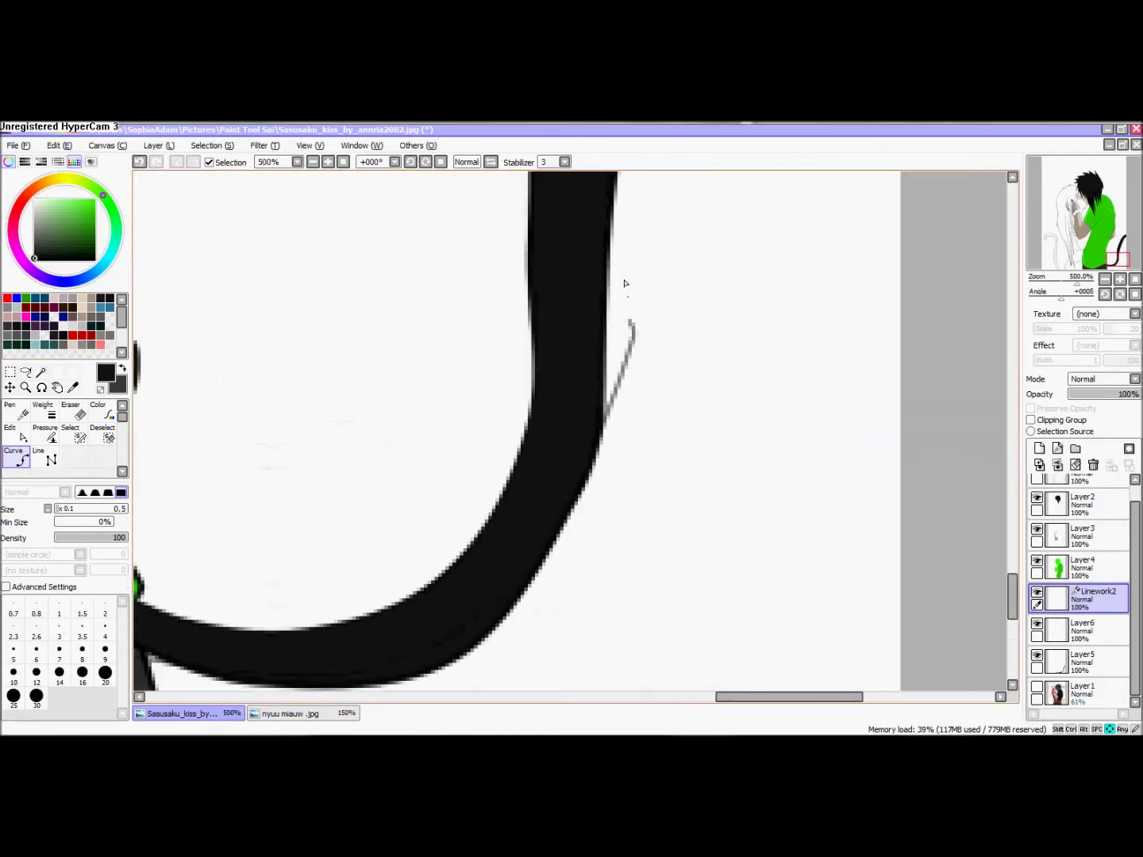
scroll(624, 284, "up", 6)
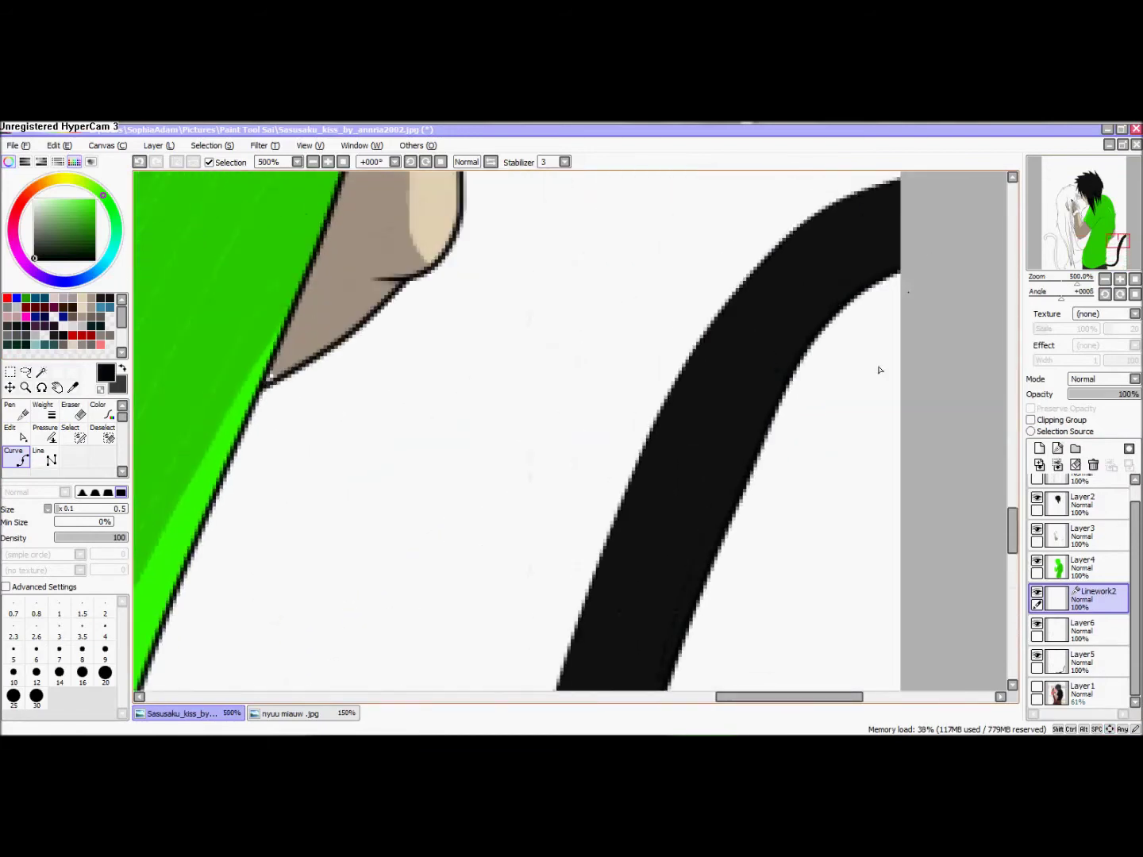
scroll(842, 369, "down", 2)
scroll(803, 551, "down", 3)
left_click(753, 564)
double_click(377, 592)
left_click(1058, 465)
Try to fill the outlined tail shading with black on Layer6, and undo it.
left_click(762, 492)
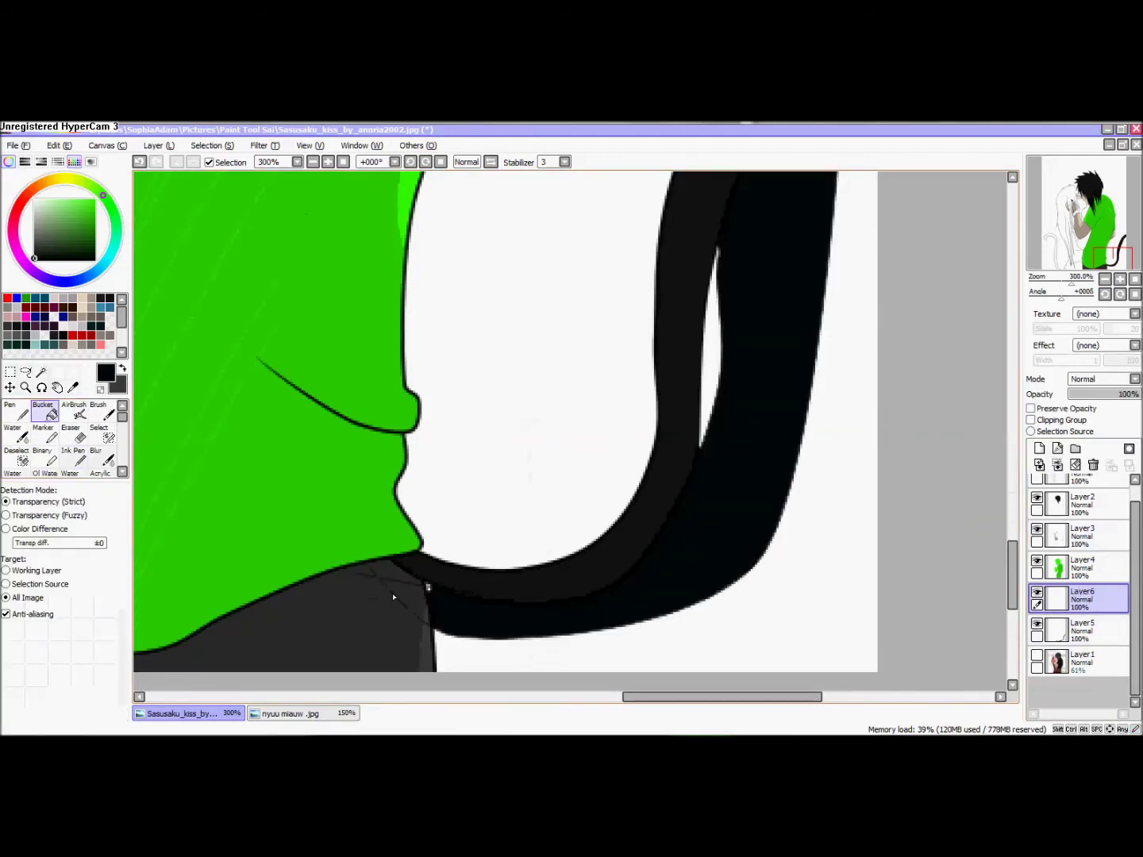
scroll(394, 596, "up", 4)
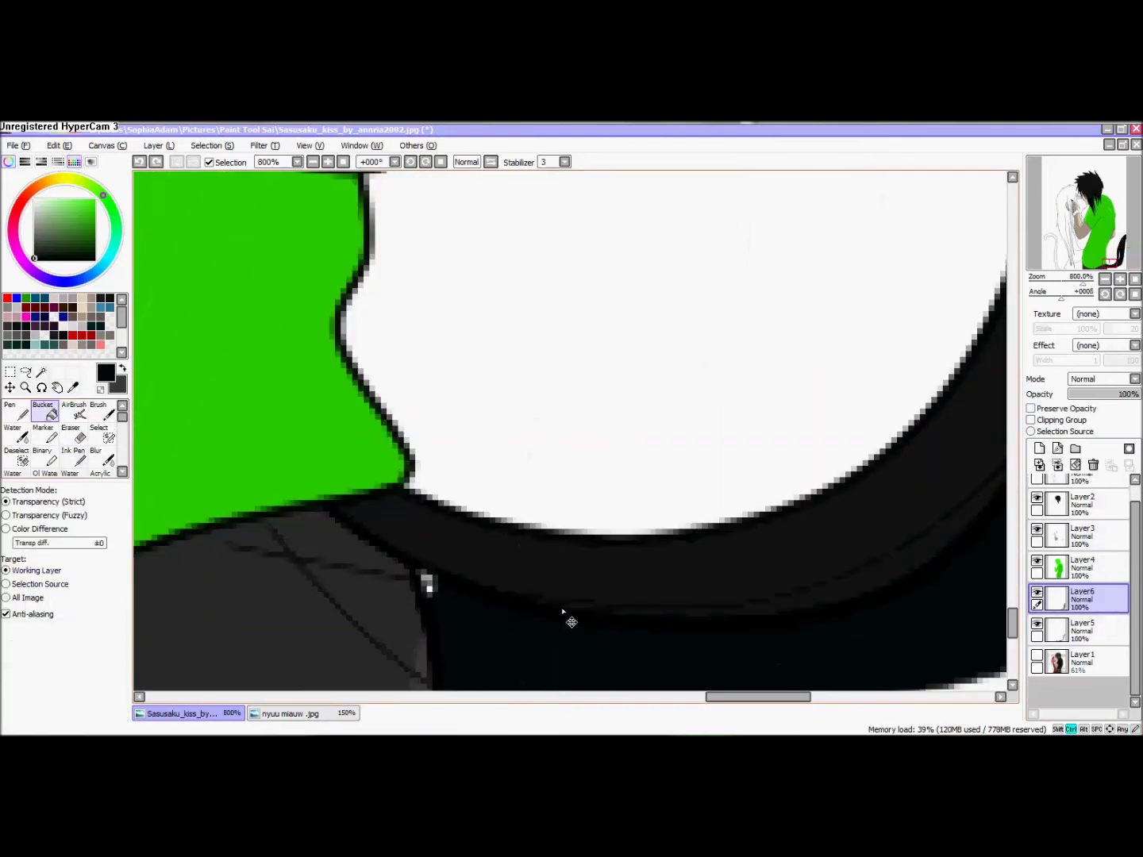
key("ctrl+z")
key("ctrl+z")
Fill the shading strip of the man's tail with black and remove the extra shading layer.
left_click(1057, 466)
left_click(531, 594)
scroll(531, 596, "down", 4)
mouse_move(1011, 543)
left_mouse_down()
mouse_move(1030, 510)
mouse_move(1012, 561)
left_mouse_up()
left_click(1094, 466)
scroll(698, 430, "down", 3)
scroll(641, 539, "up", 3)
scroll(1078, 508, "up", 1)
Select the trousers area with the magic wand, try to erase the stray tail shading there on Layer5, and undo the stroke.
left_click(1079, 487)
left_click(41, 372)
left_click(581, 549)
left_click(1082, 617)
left_click(73, 435)
left_click_drag(573, 525, 590, 548)
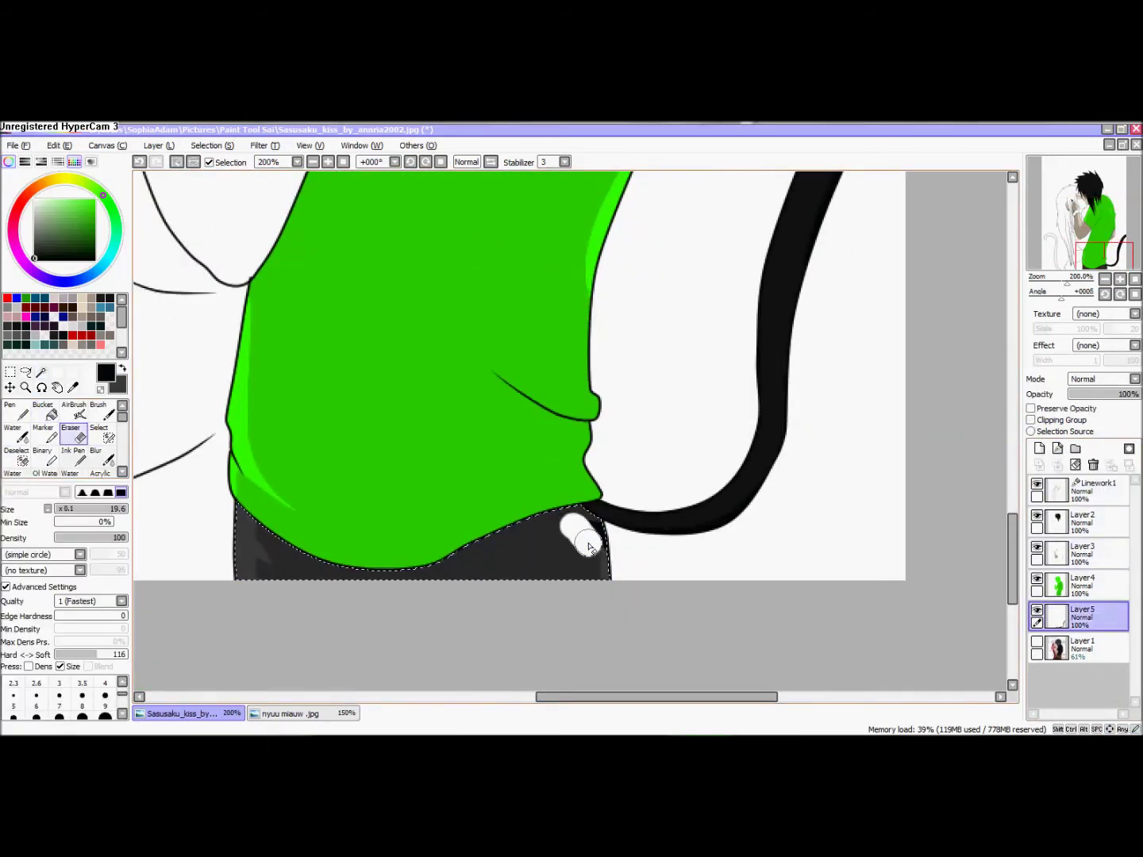
key("ctrl+z")
Paint over the stray tail shading inside the trousers selection with dark greys sampled from the trousers, and clear the selection.
scroll(589, 547, "up", 3)
key("n")
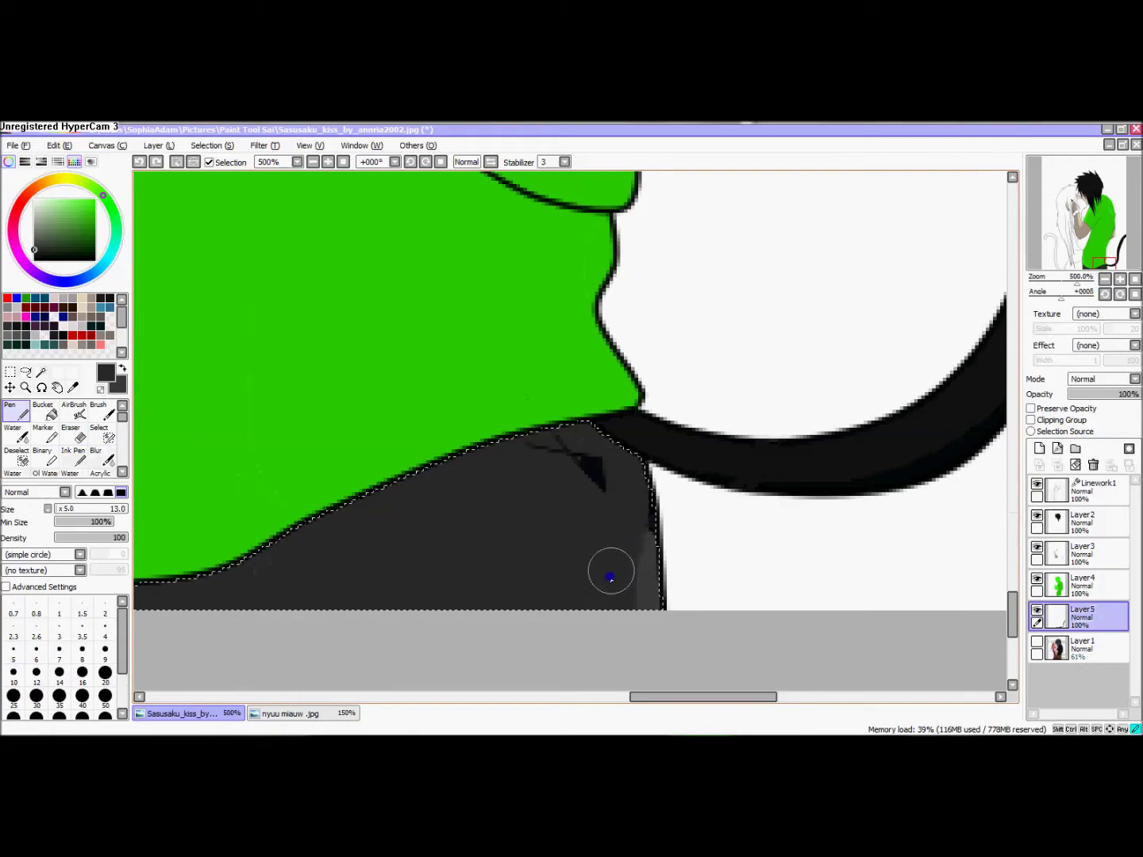
right_click(668, 563)
left_click_drag(669, 566, 668, 545)
right_click(656, 550)
left_click_drag(655, 482, 661, 553)
scroll(660, 553, "down", 3)
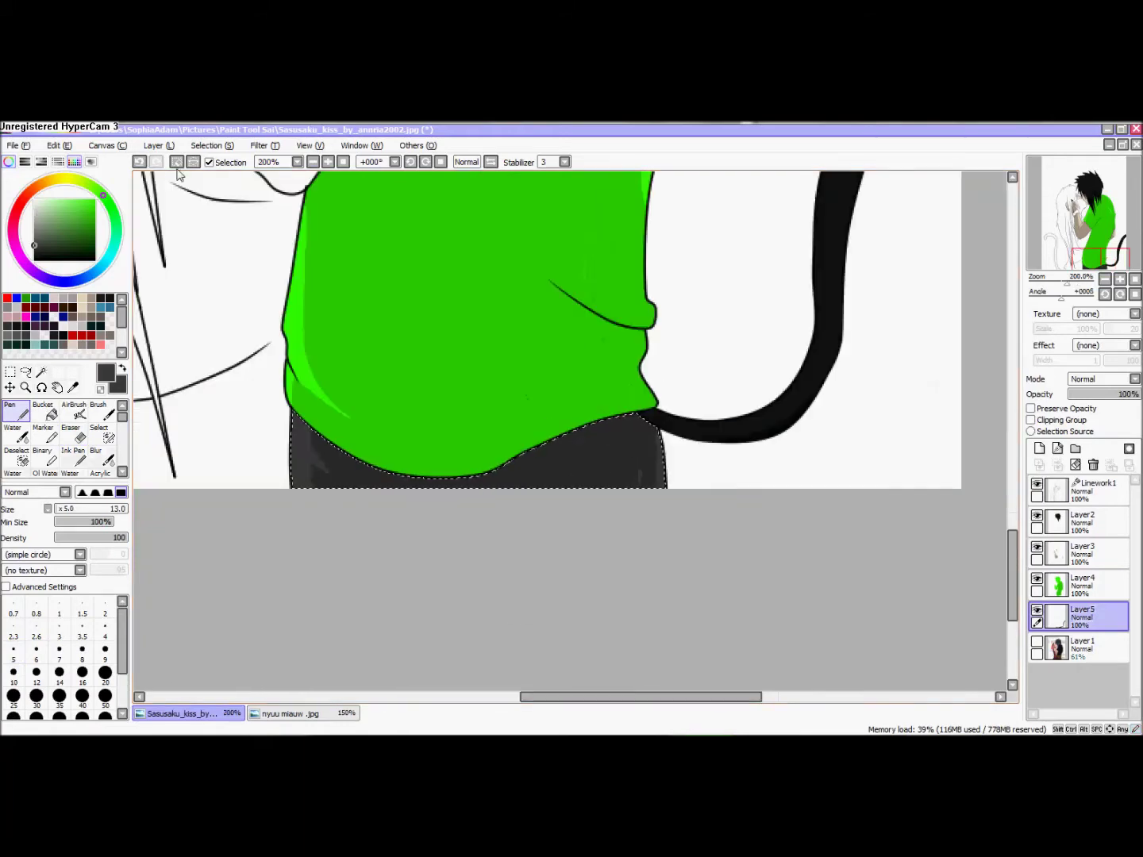
scroll(536, 472, "down", 4)
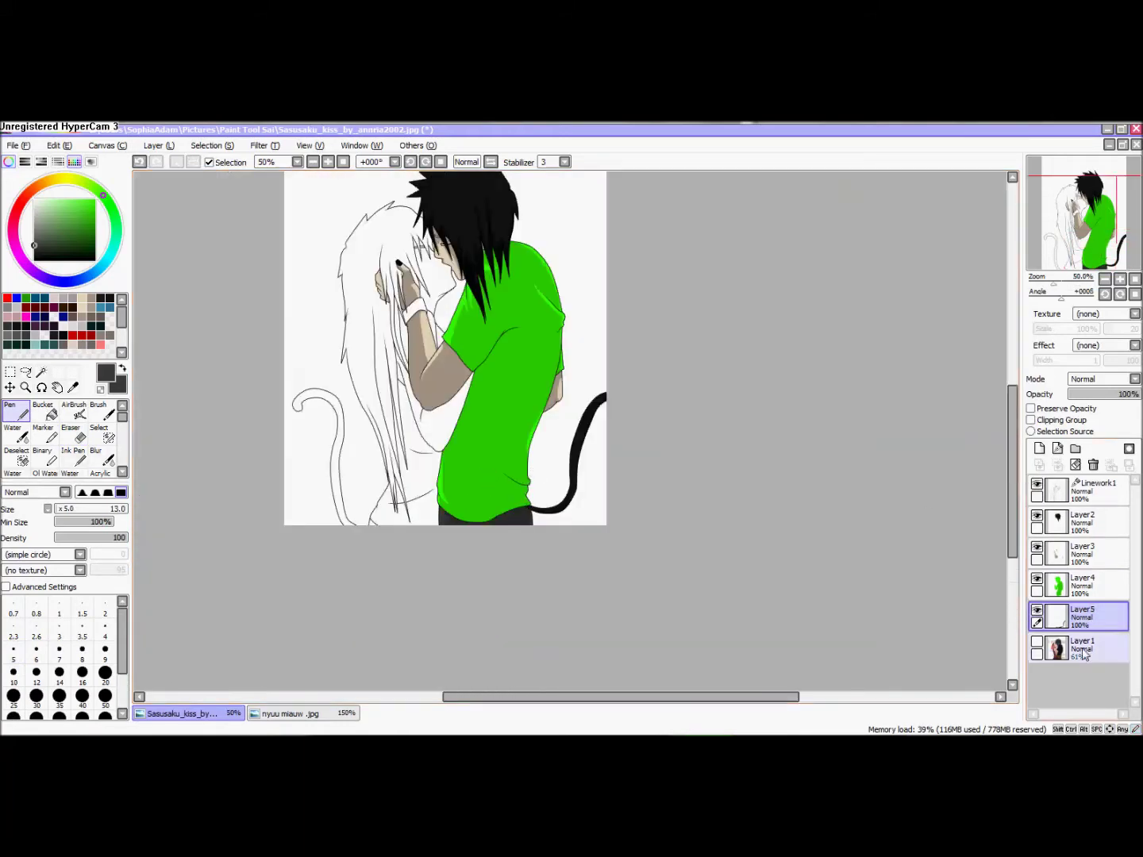
Add a new layer above Layer1, sample the black from the hair, and set the Bucket's target to All Image.
left_click(1086, 655)
left_click(1039, 448)
right_click(477, 274)
left_click(45, 411)
scroll(438, 300, "up", 6)
left_click(314, 358)
key("ctrl+z")
left_click(27, 597)
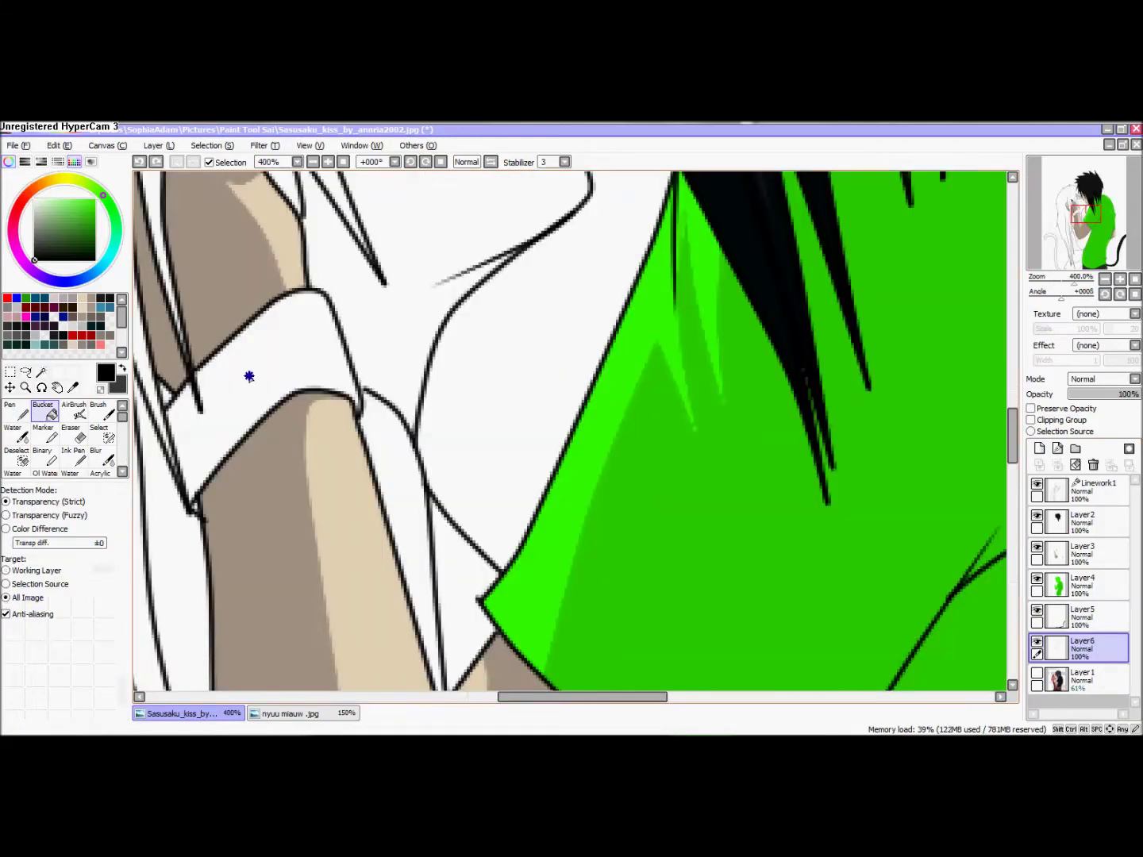
Fill the man's wristband, including its small separate corners, with black on Layer6.
left_click(249, 376)
scroll(354, 395, "up", 3)
left_click(359, 412)
scroll(390, 395, "down", 3)
scroll(195, 505, "up", 4)
left_click(260, 532)
scroll(265, 494, "down", 7)
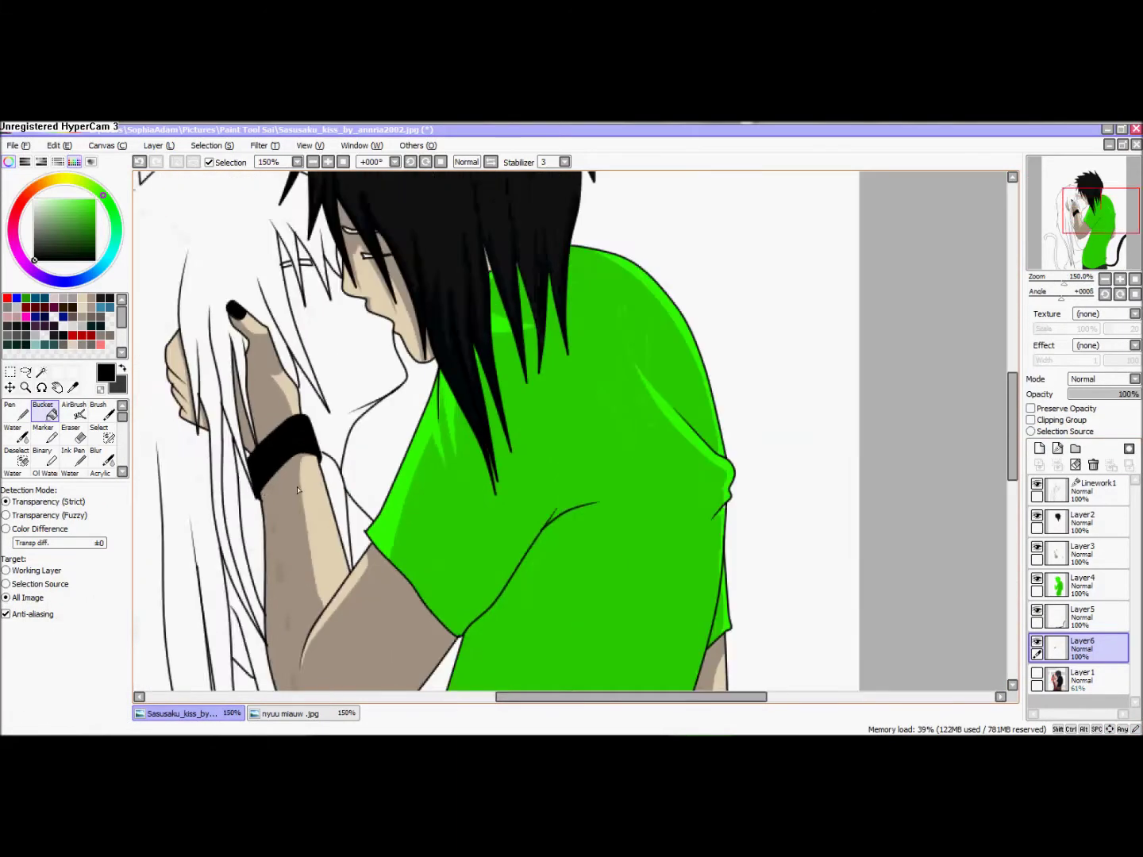
scroll(297, 490, "down", 3)
scroll(325, 518, "up", 1)
scroll(324, 517, "down", 1)
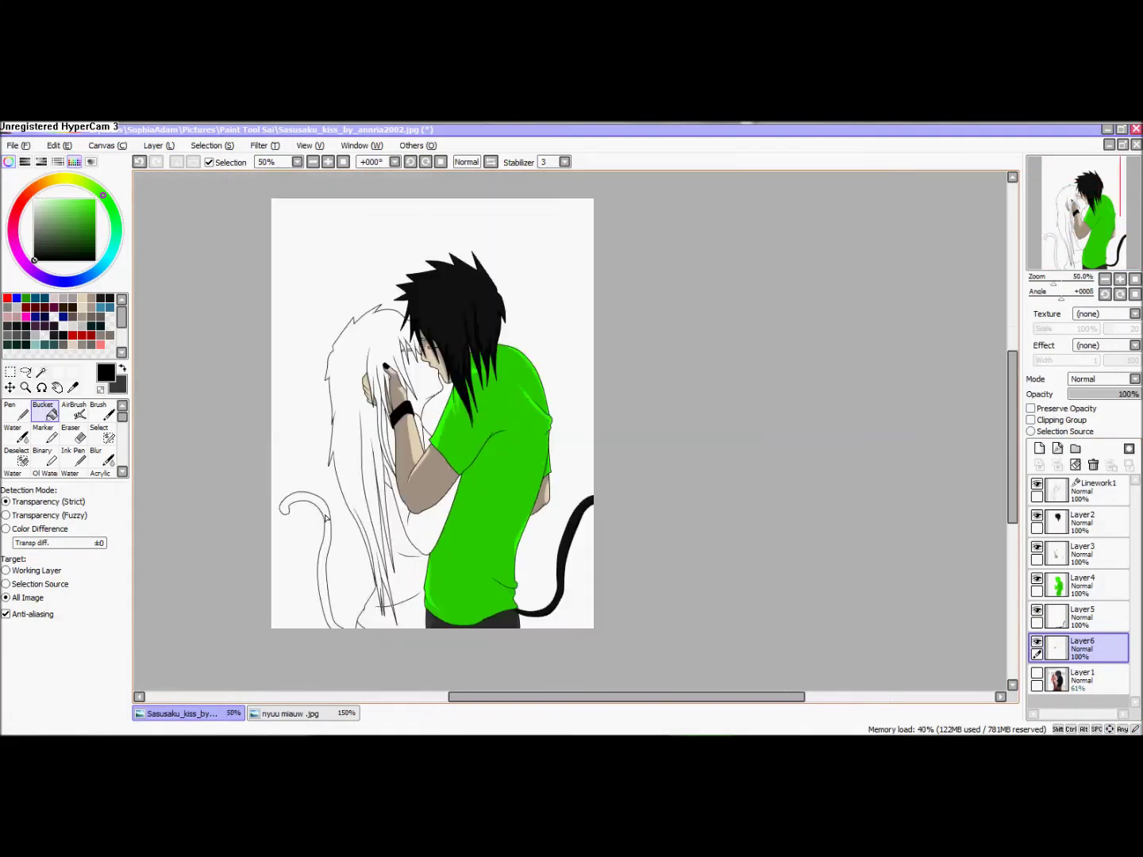
Fill the man's eyebrow and closed eye, including the gaps between the hair strands, with black on Layer6.
scroll(325, 518, "up", 1)
scroll(476, 316, "up", 2)
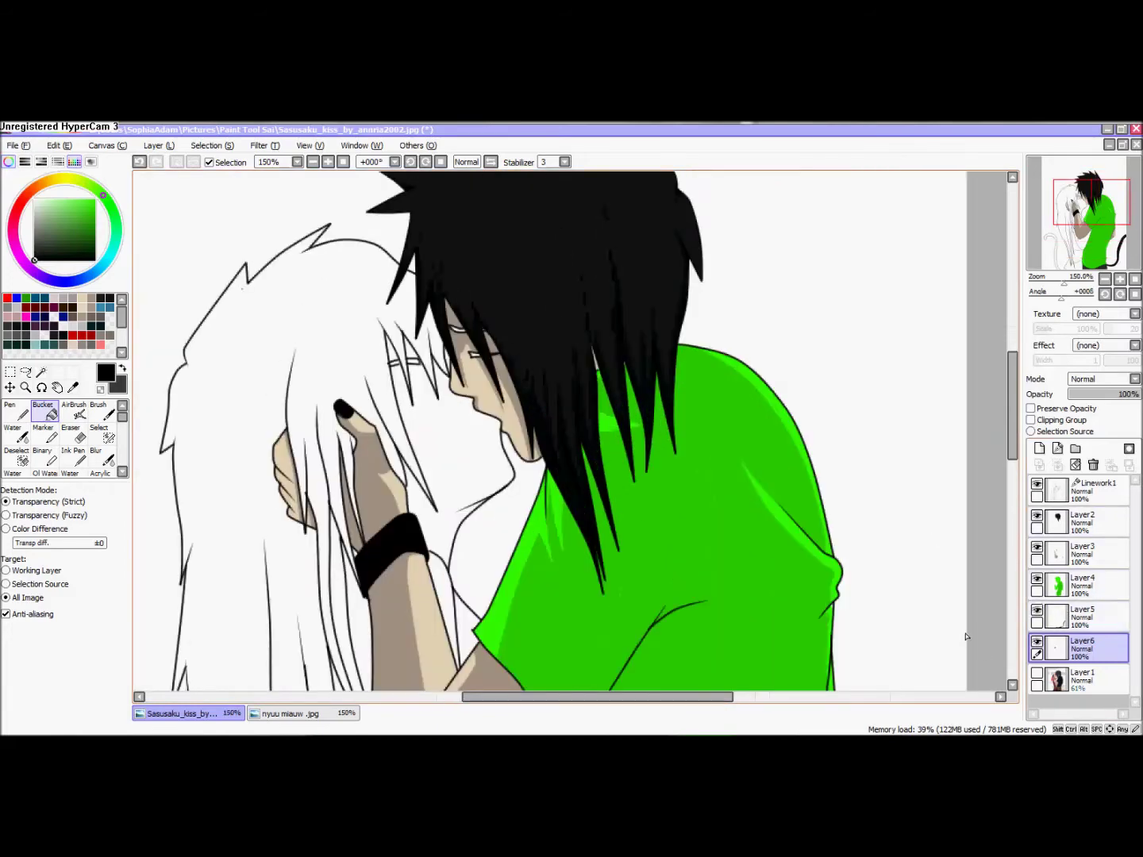
scroll(440, 382, "up", 5)
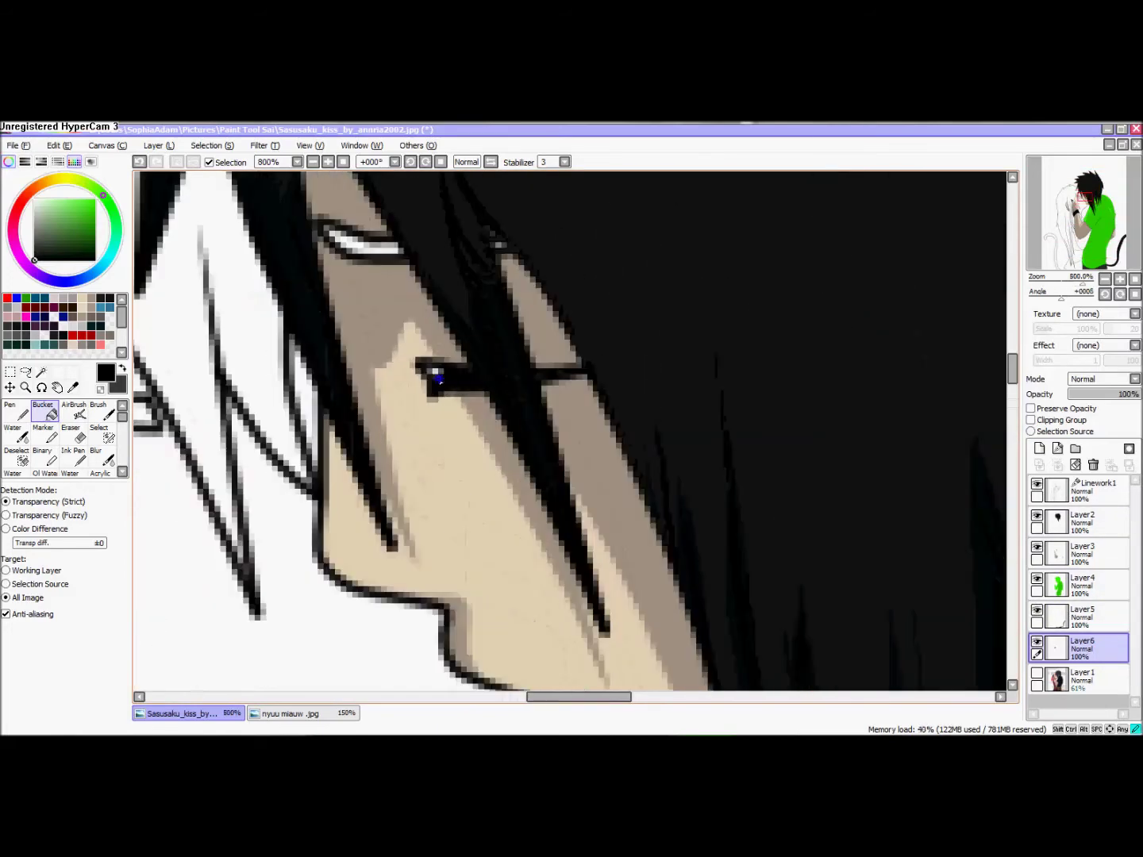
scroll(538, 382, "down", 3)
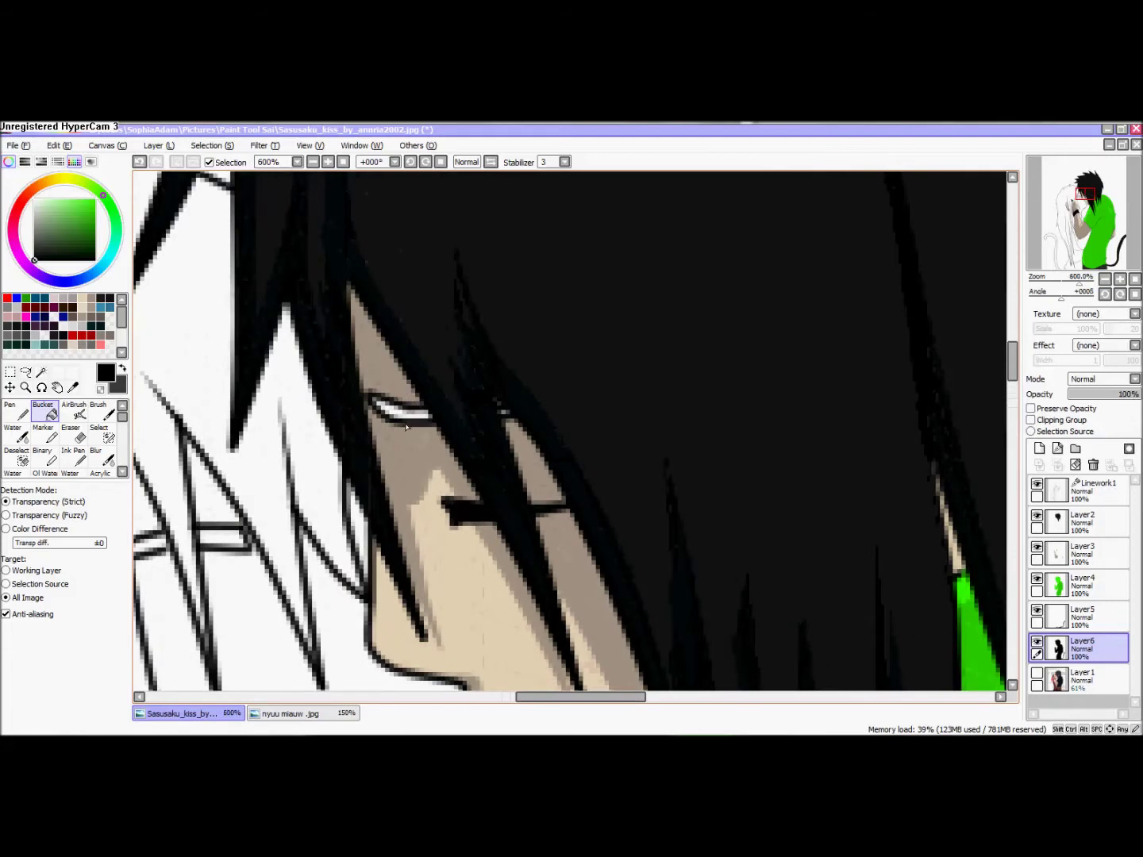
scroll(401, 421, "up", 4)
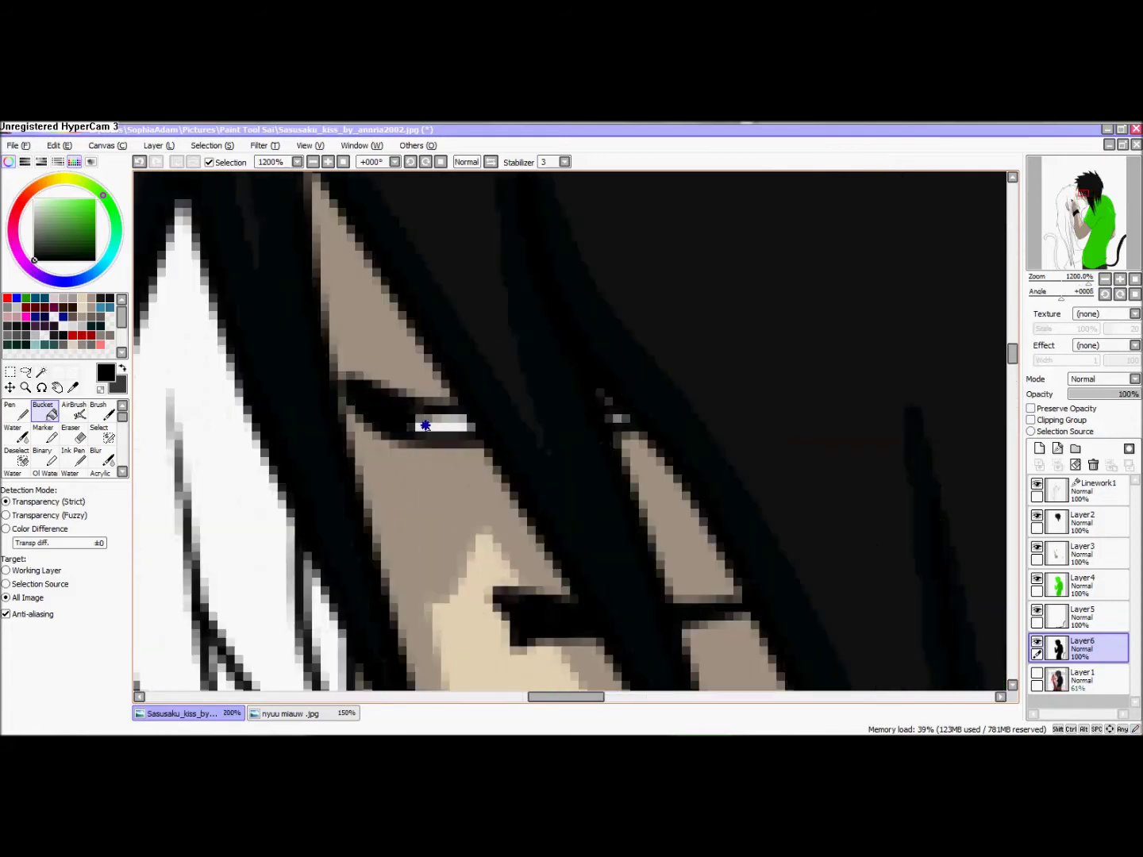
left_click(18, 412)
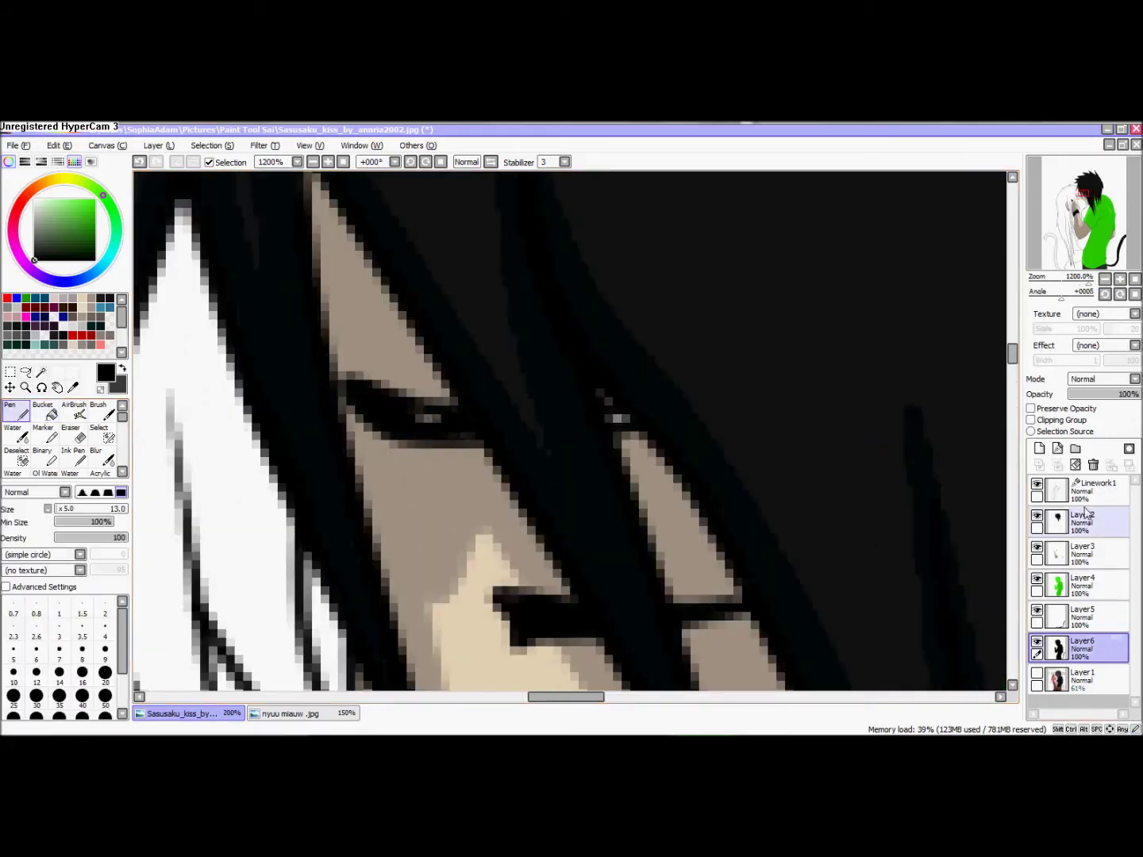
left_click(1087, 519)
left_click(1091, 655)
left_click(46, 411)
left_click(618, 419)
scroll(635, 412, "down", 10)
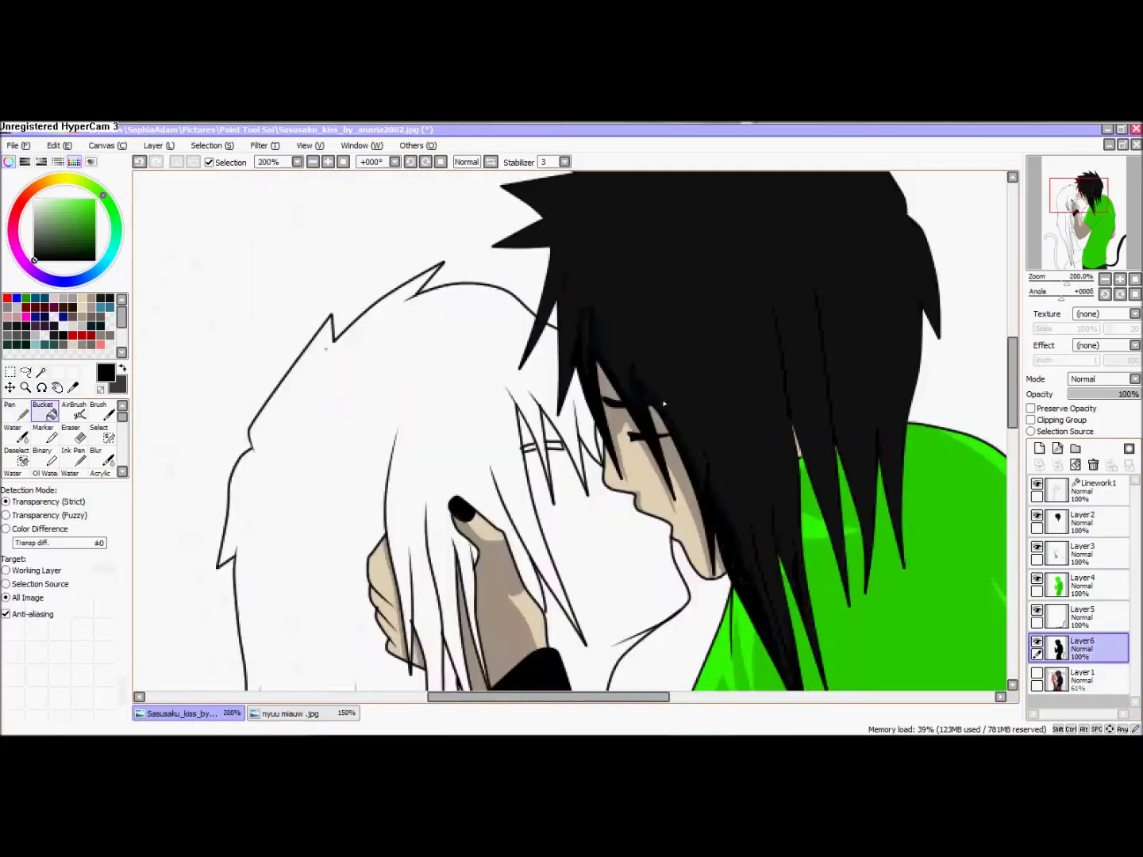
Merge Layer2 through Layer5 down into Layer6, and add a new layer between Layer6 and Layer1.
left_click(1094, 519)
left_click(1058, 466)
left_click(1058, 466)
left_click(1058, 465)
left_click(1057, 465)
left_click(1040, 449)
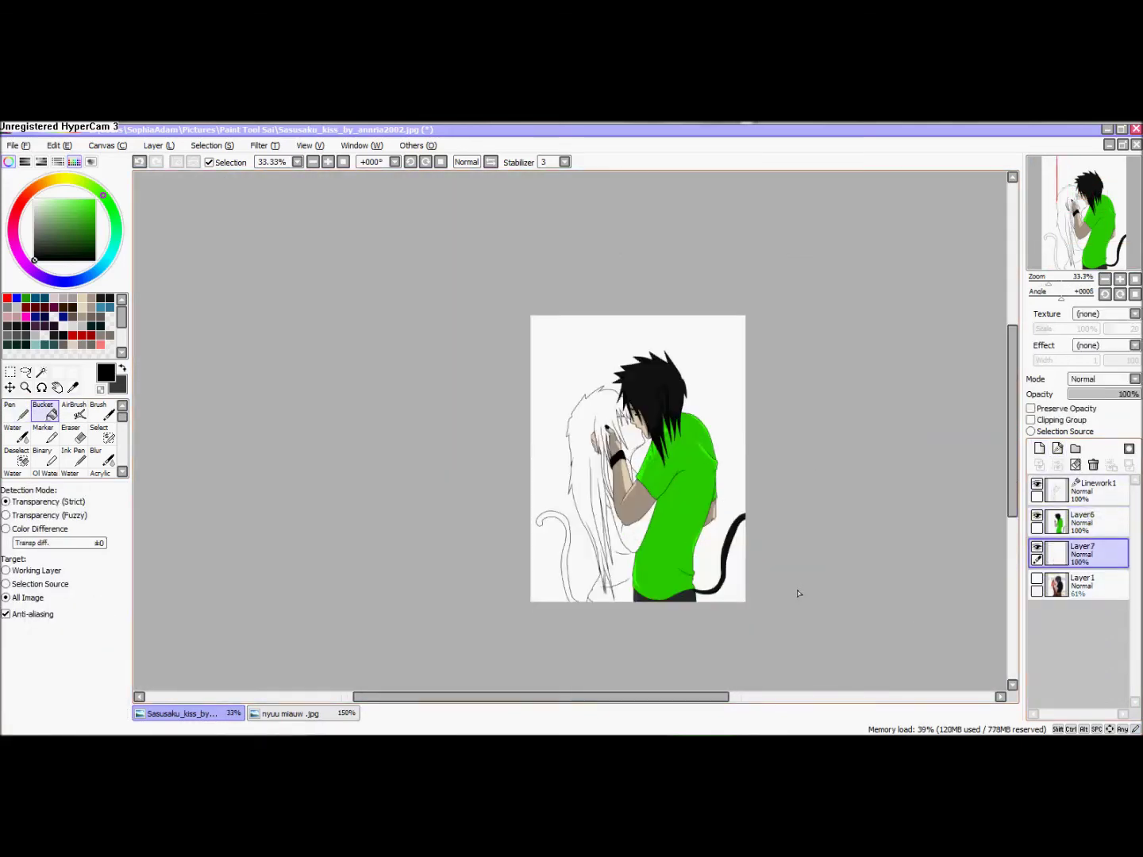
Fill the main area of the woman's hair and its top spikes with bright red on Layer7.
scroll(413, 552, "up", 1)
left_click(7, 299)
scroll(604, 401, "up", 2)
left_click(604, 400)
scroll(665, 333, "up", 4)
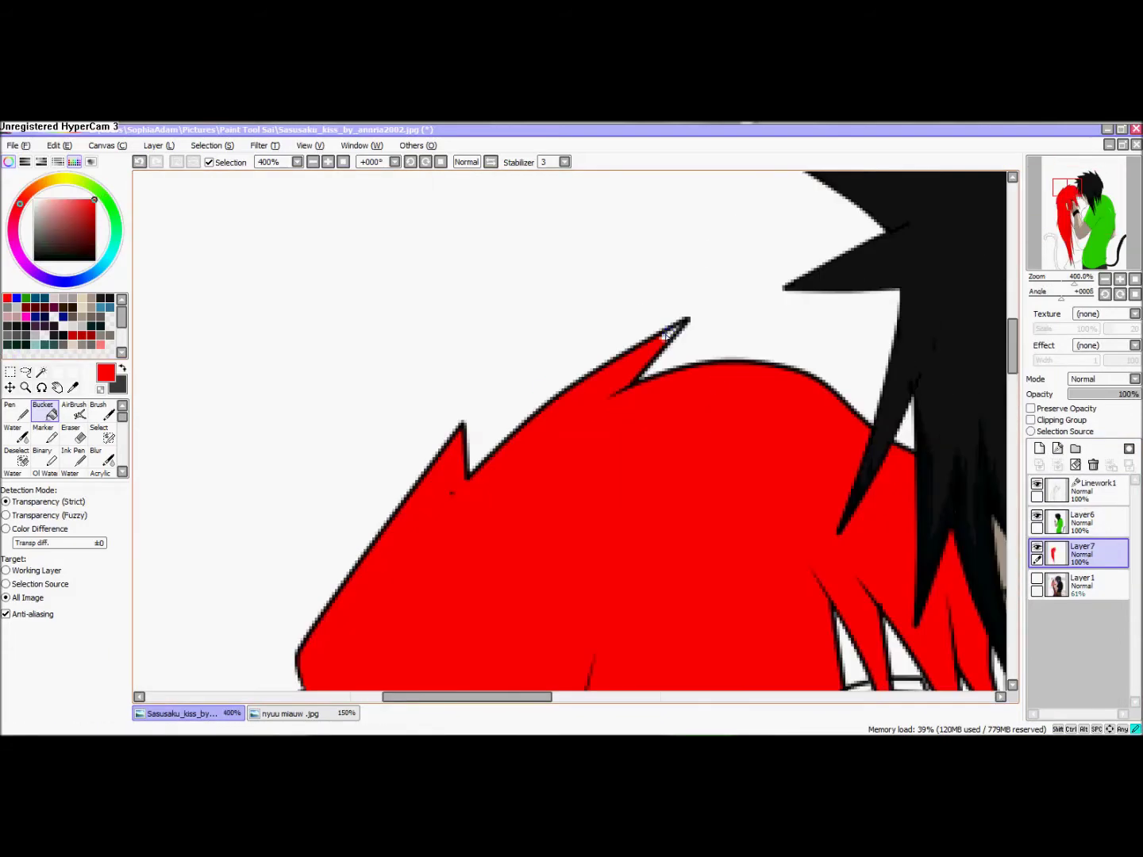
Fill the unfilled tips of the woman's fringe above her eye with red.
scroll(778, 497, "up", 1)
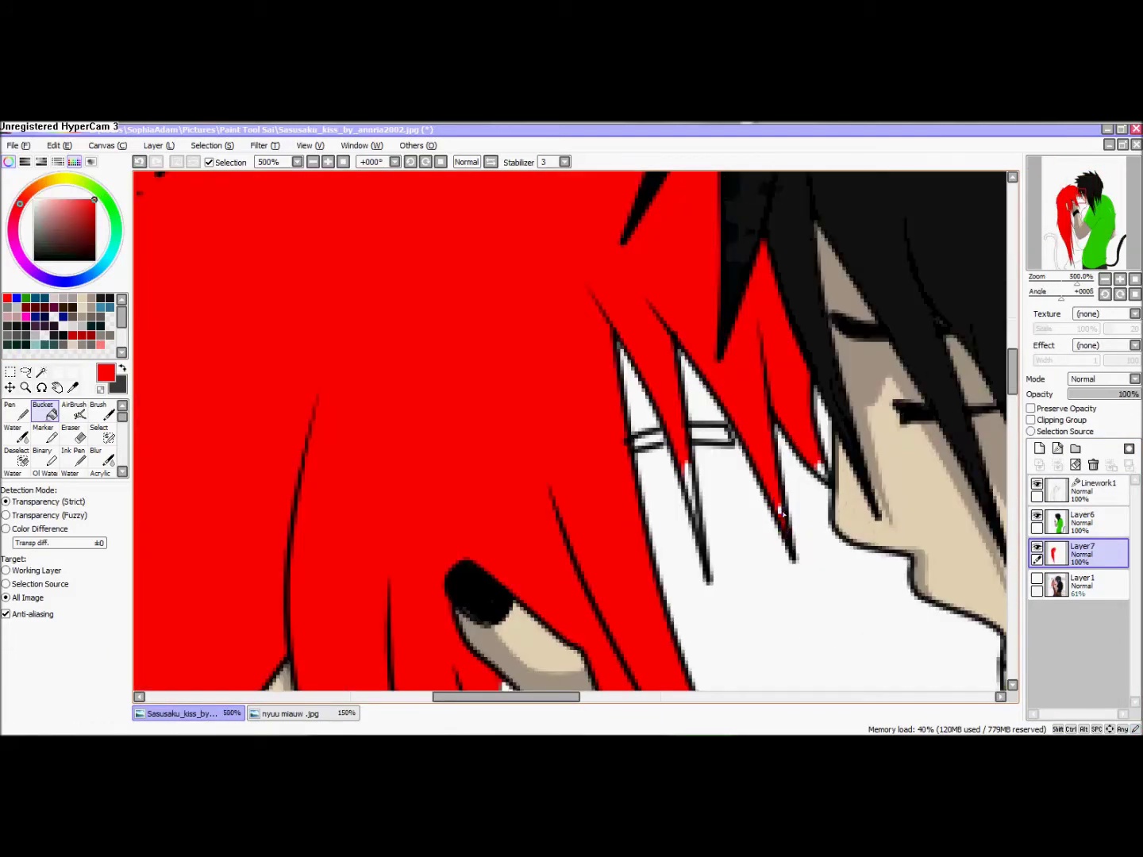
scroll(682, 465, "up", 3)
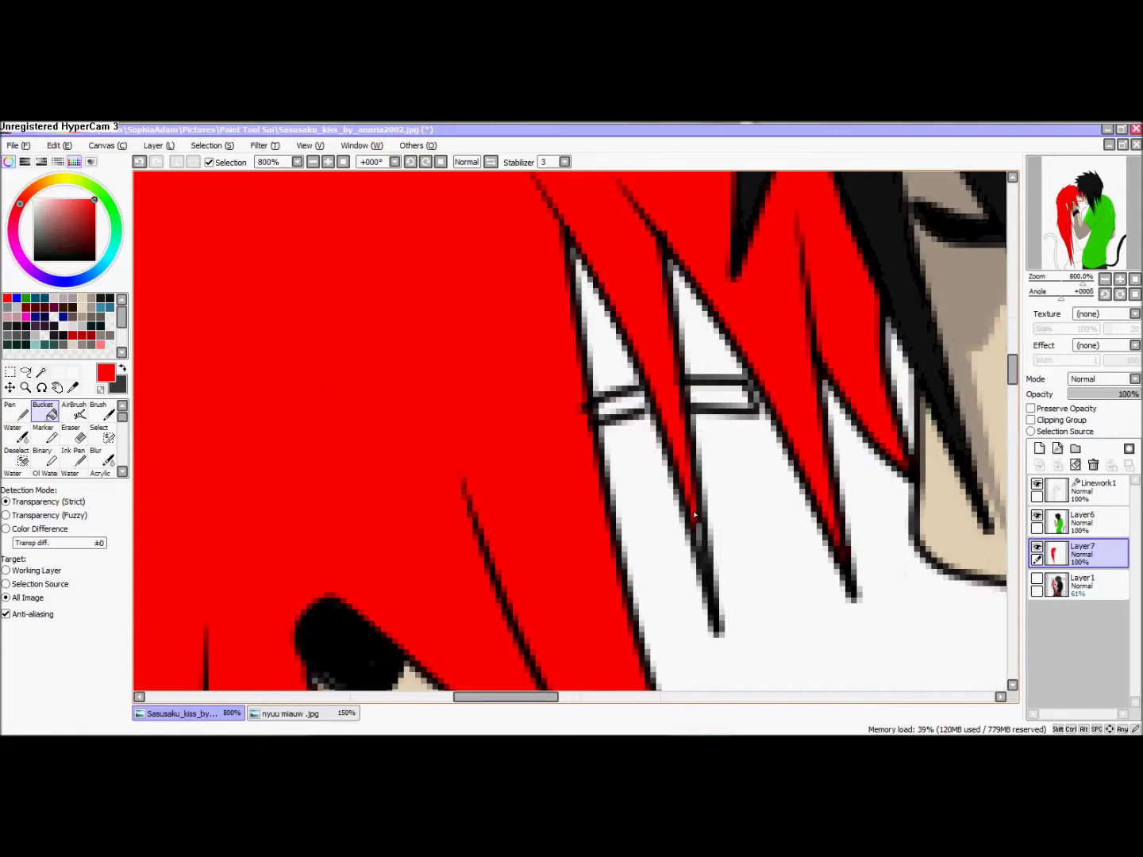
scroll(699, 533, "down", 4)
Fill the hair gap beside the man's thumb and the tip of the long front strand with red.
scroll(707, 546, "up", 2)
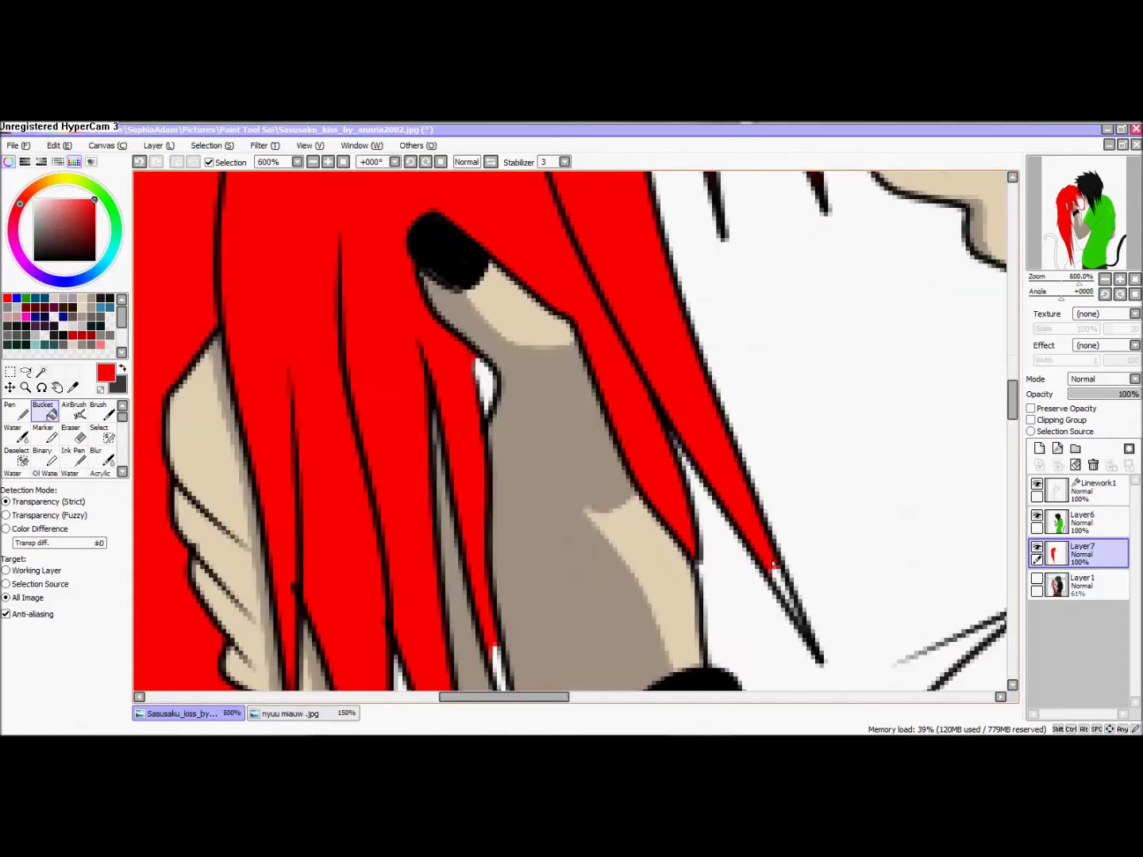
left_click(487, 387)
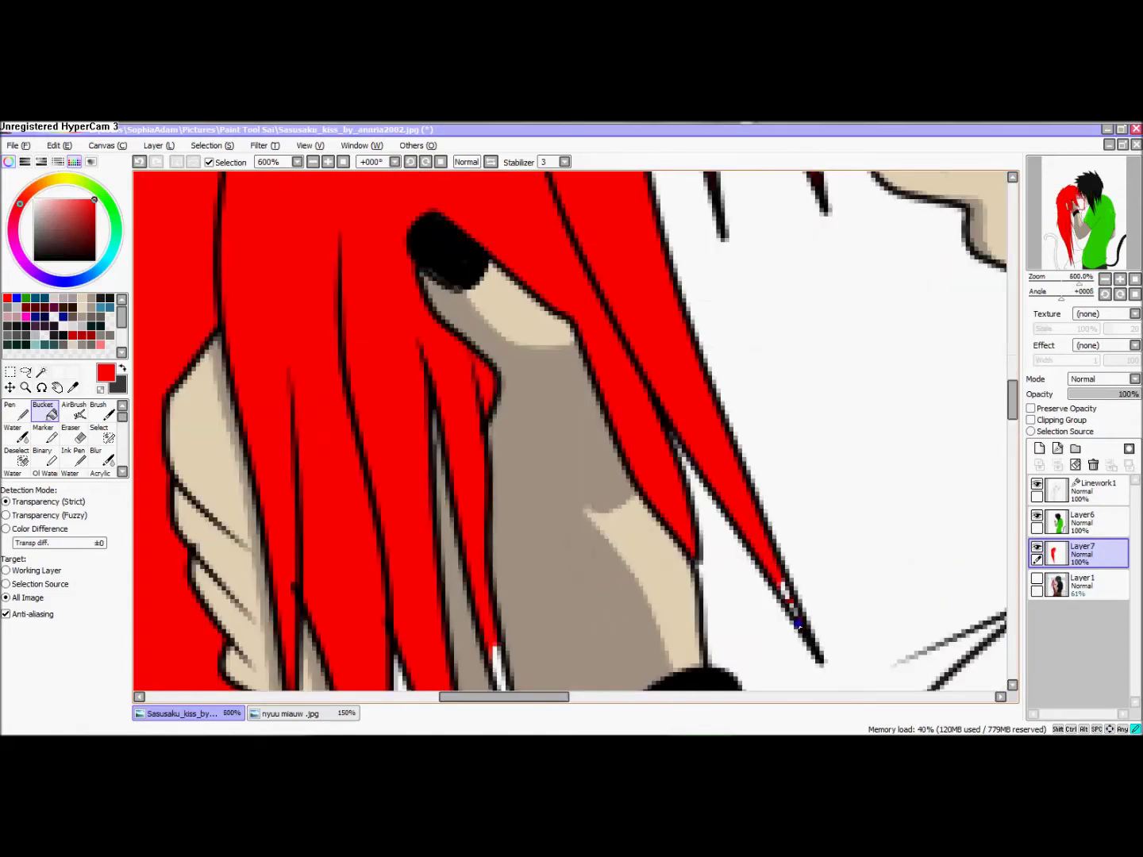
scroll(802, 604, "up", 4)
left_click(768, 585)
scroll(794, 588, "down", 4)
left_click(498, 608)
scroll(508, 609, "down", 2)
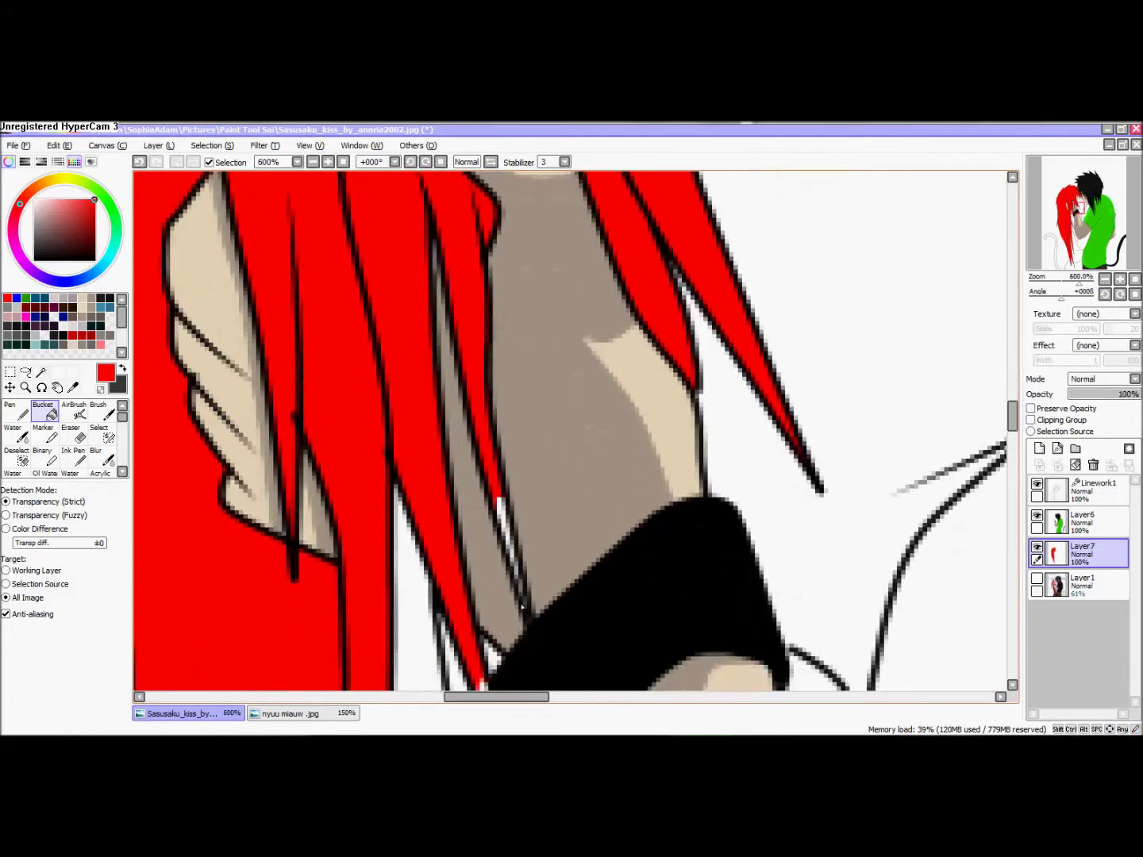
Fill the thin hair strands running across the man's hand down to the wristband with red.
scroll(522, 607, "up", 3)
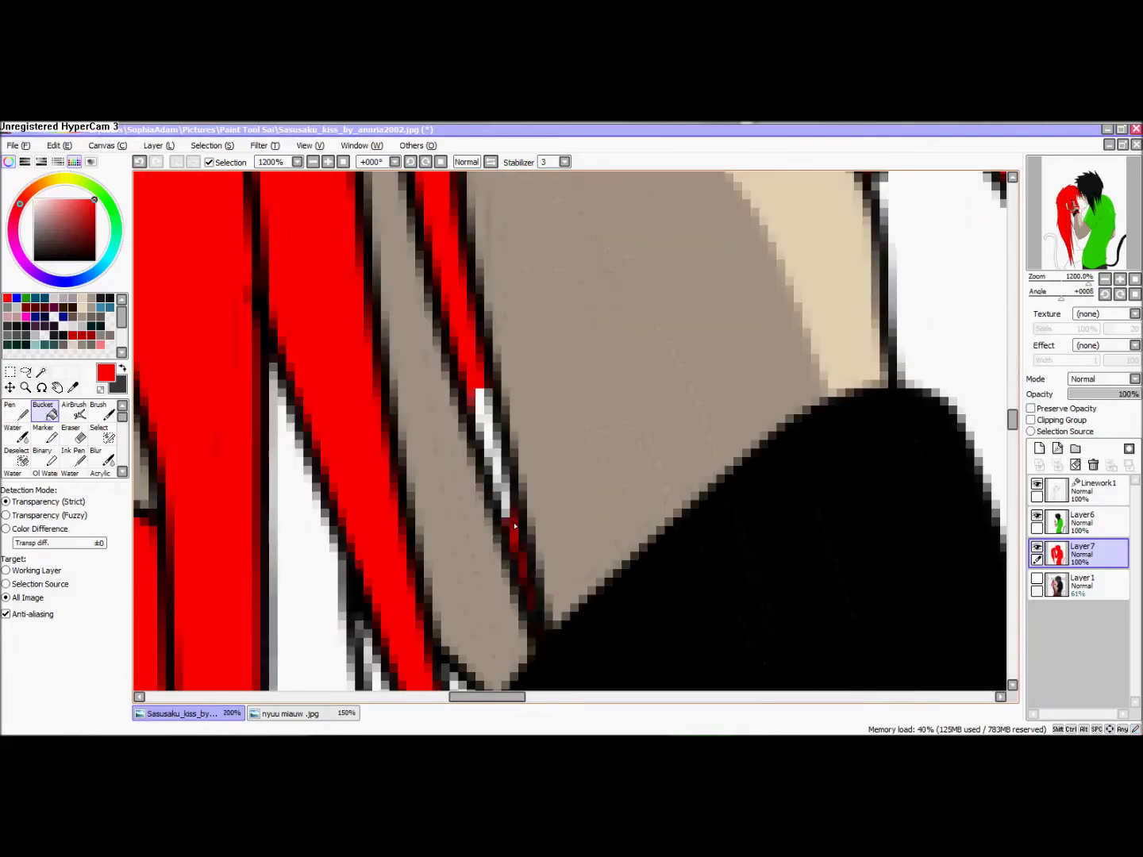
left_click(498, 475)
left_click(487, 432)
left_click(480, 402)
scroll(477, 401, "down", 2)
left_click(450, 629)
key("Down")
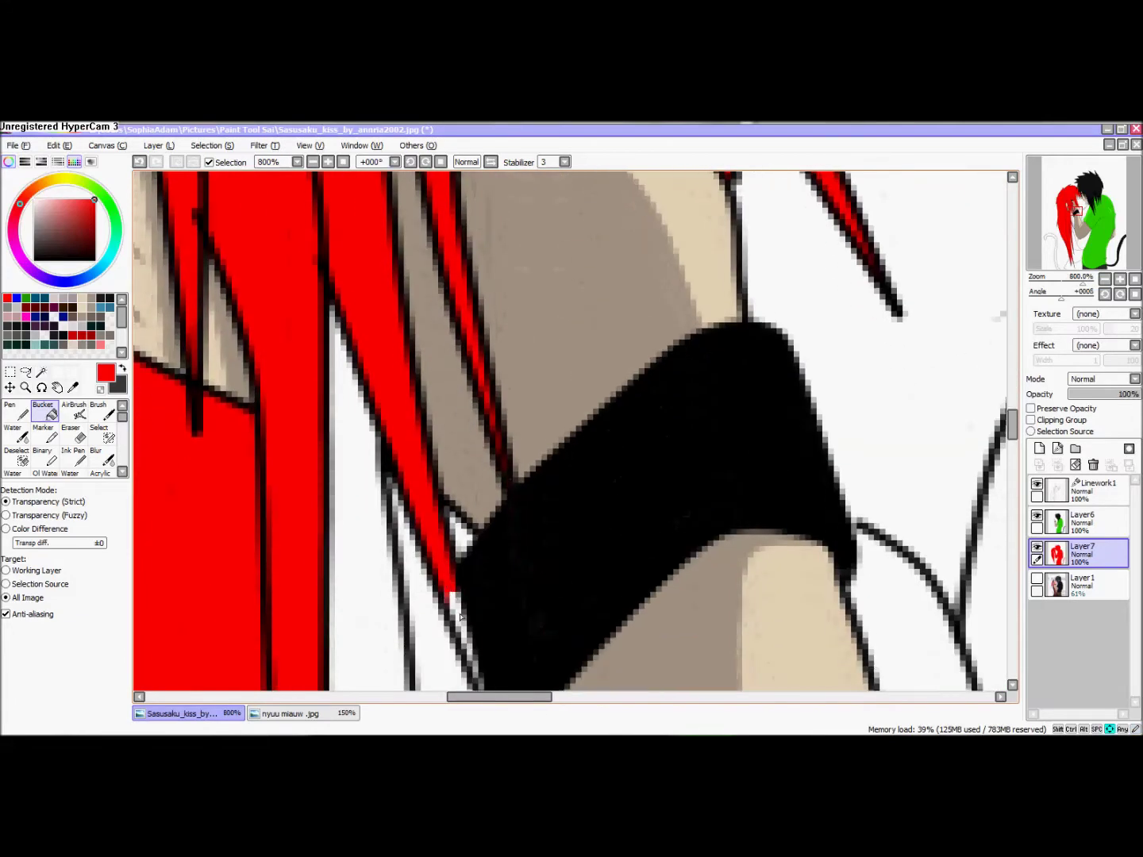
scroll(452, 555, "up", 2)
scroll(511, 632, "down", 3)
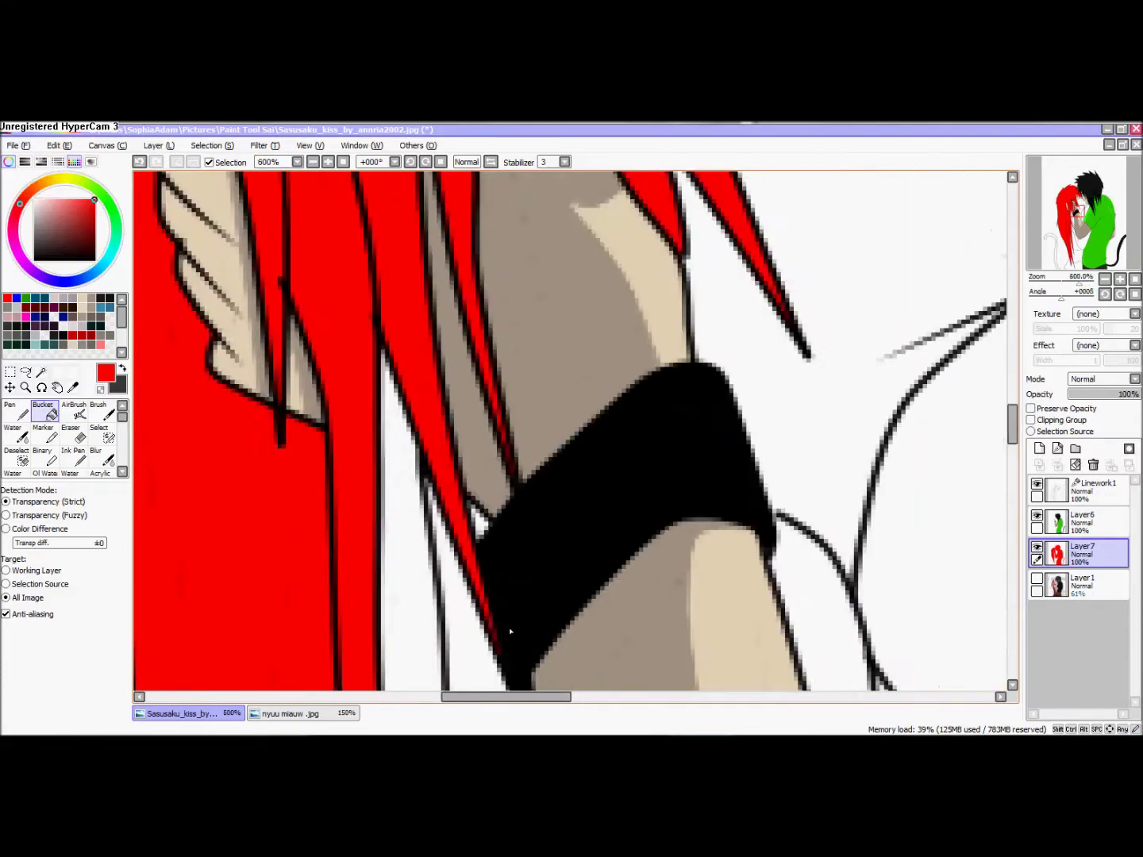
Fill the narrow ends of the woman's hair strands beside the man's forearm with red.
scroll(512, 632, "down", 4)
scroll(482, 386, "up", 3)
scroll(562, 582, "up", 1)
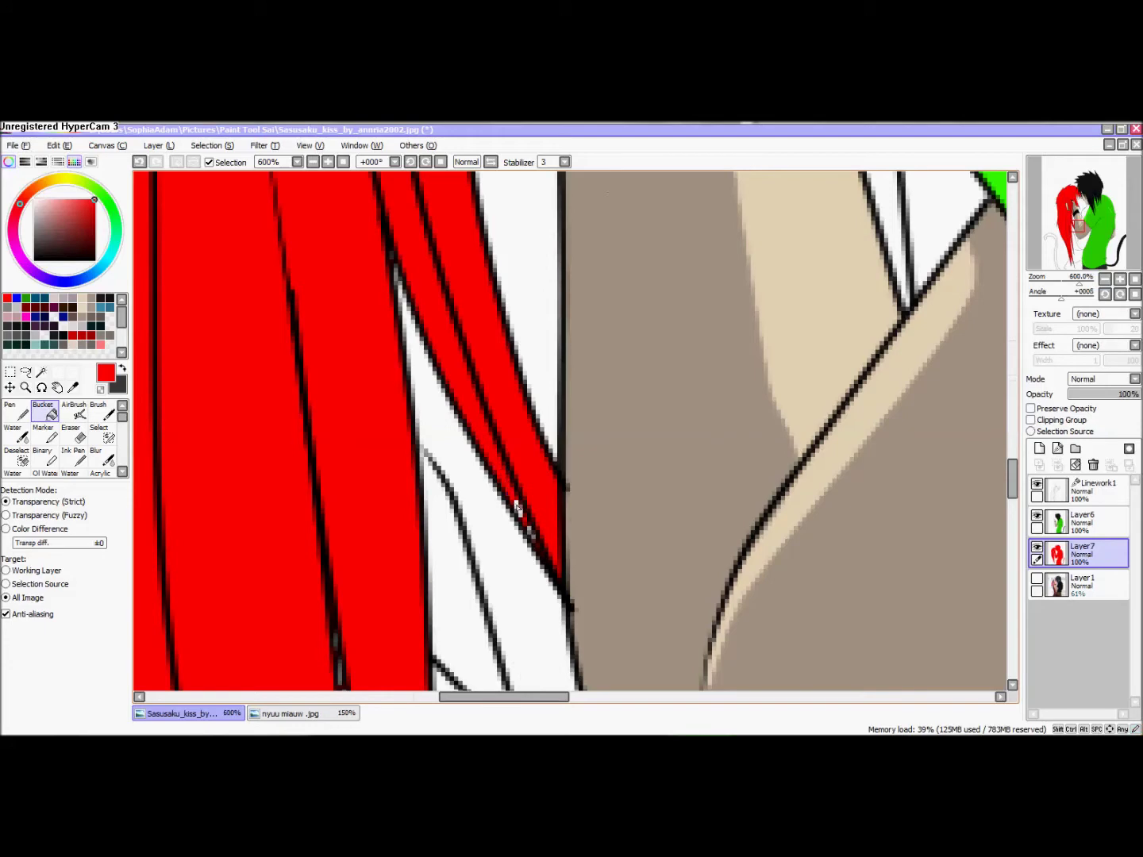
scroll(514, 504, "down", 4)
Fill the pointed tips along the back of the woman's hair with red.
scroll(424, 539, "up", 3)
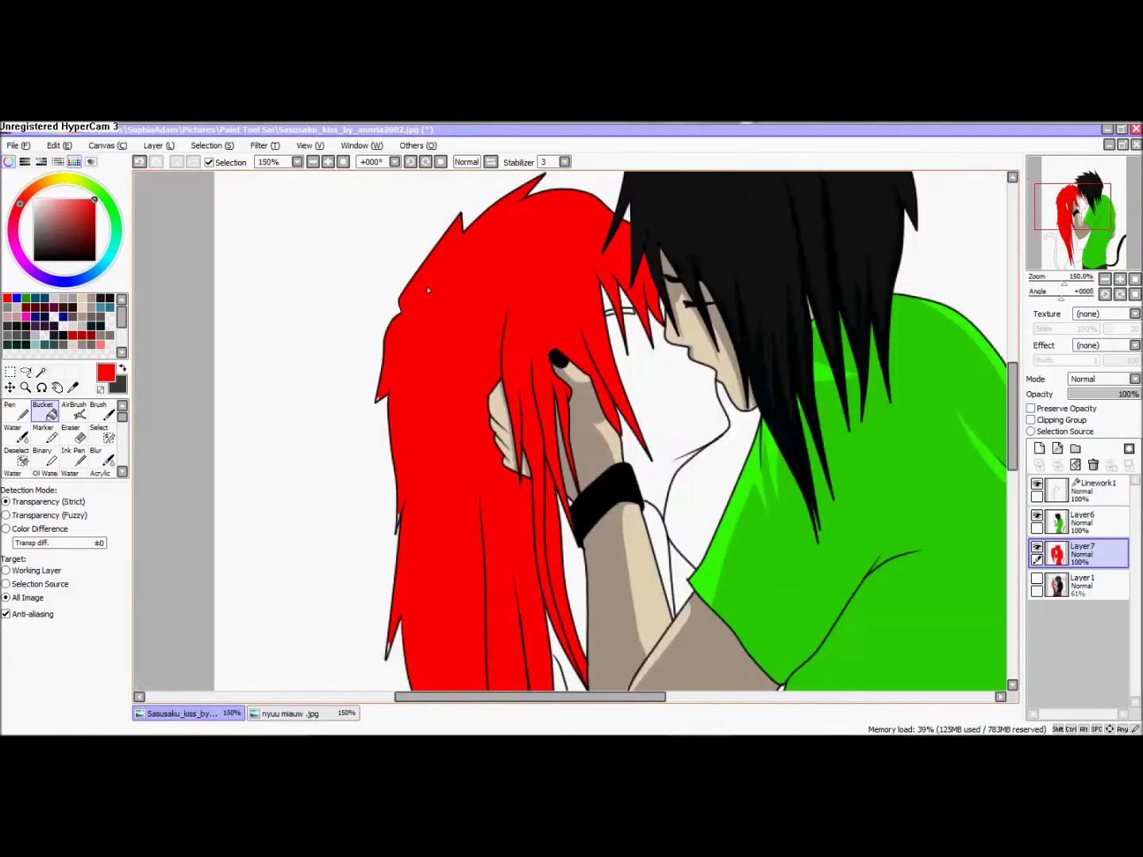
scroll(422, 550, "down", 3)
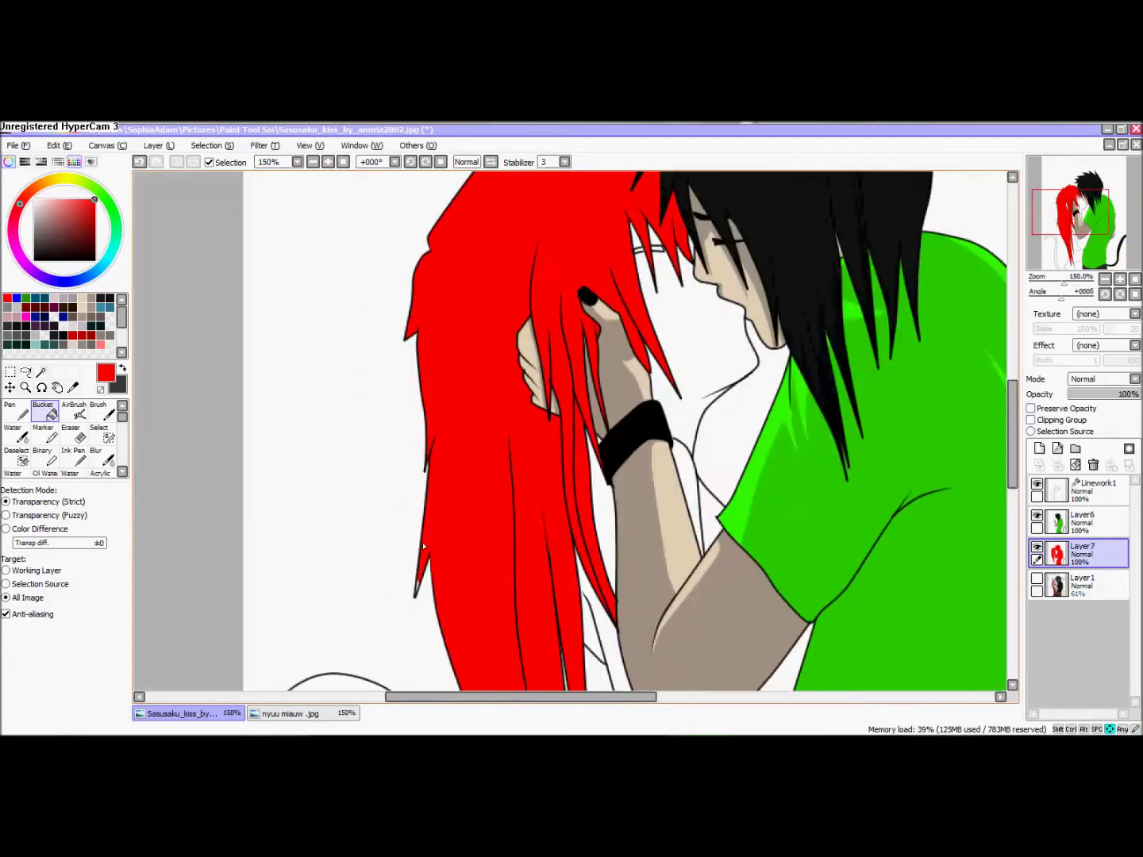
scroll(397, 578, "up", 3)
scroll(694, 479, "down", 2)
Fill the remaining white tips at the lower ends of the woman's long hair with red.
scroll(800, 500, "up", 3)
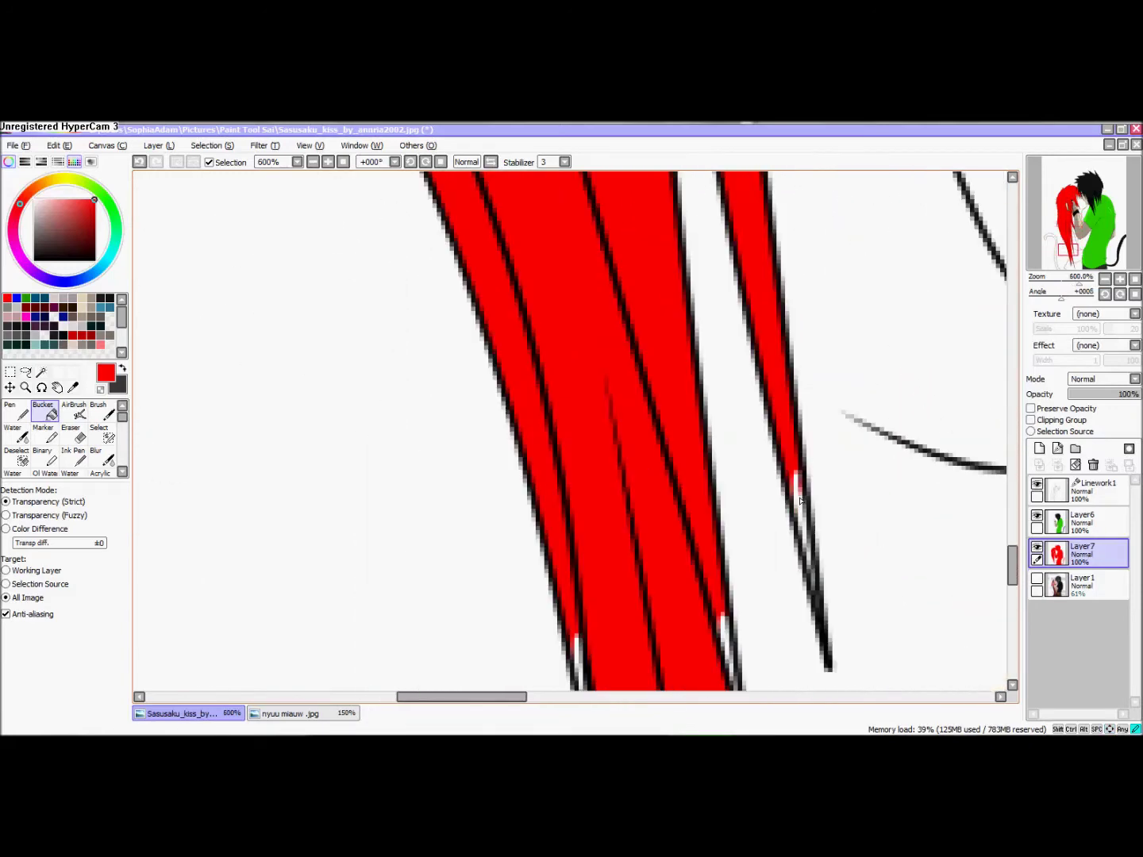
left_click(803, 514)
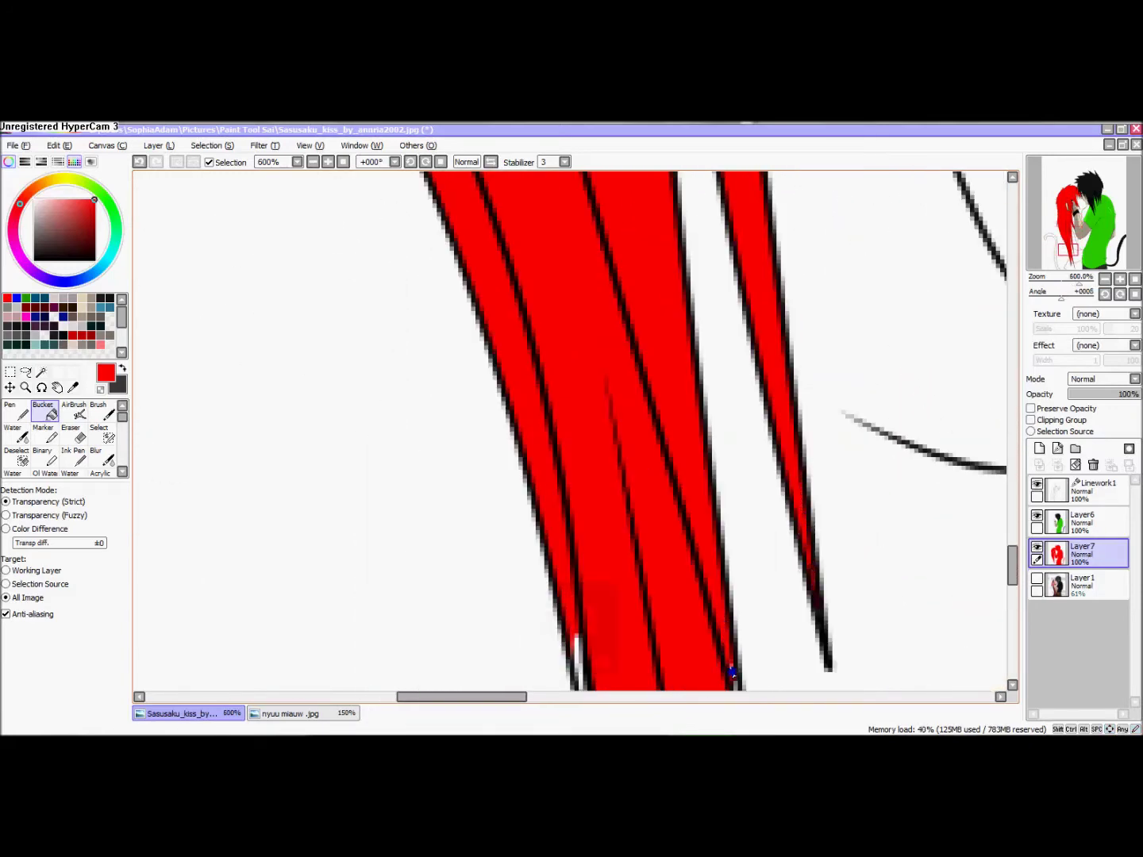
scroll(737, 479, "down", 3)
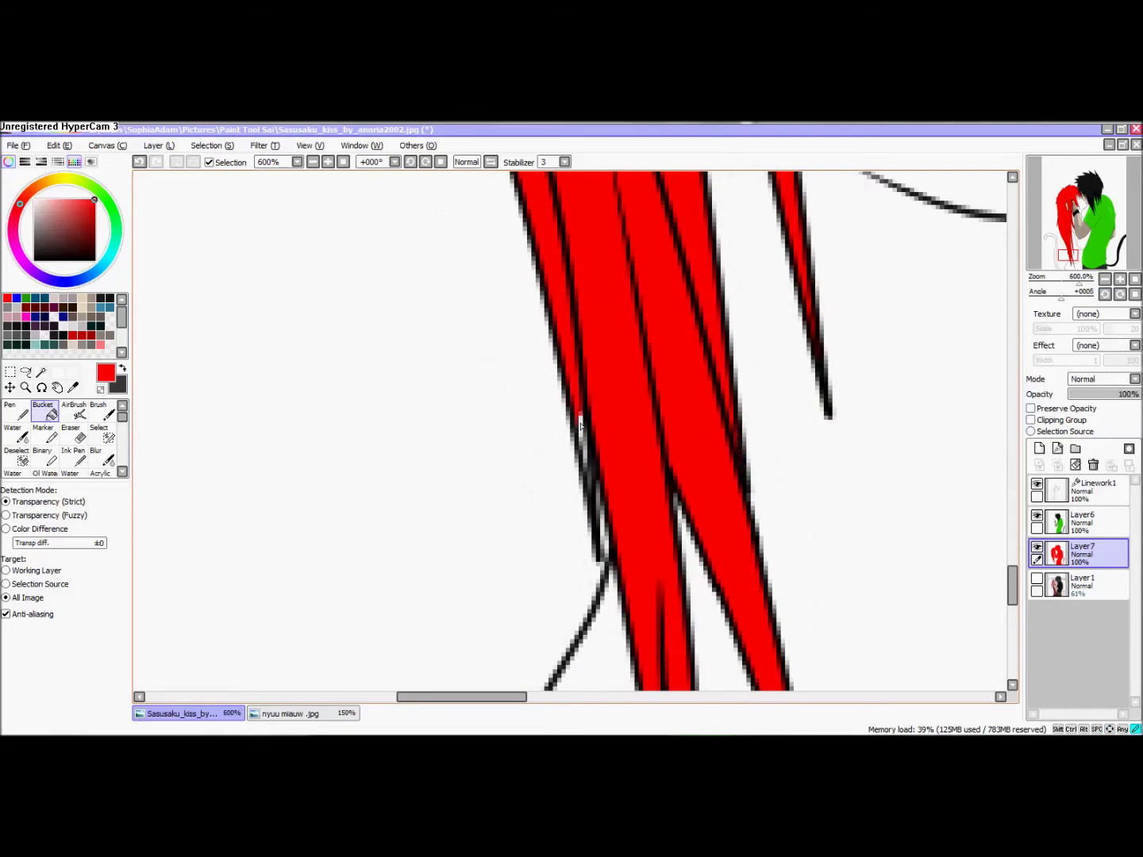
scroll(583, 458, "down", 1)
scroll(714, 516, "up", 2)
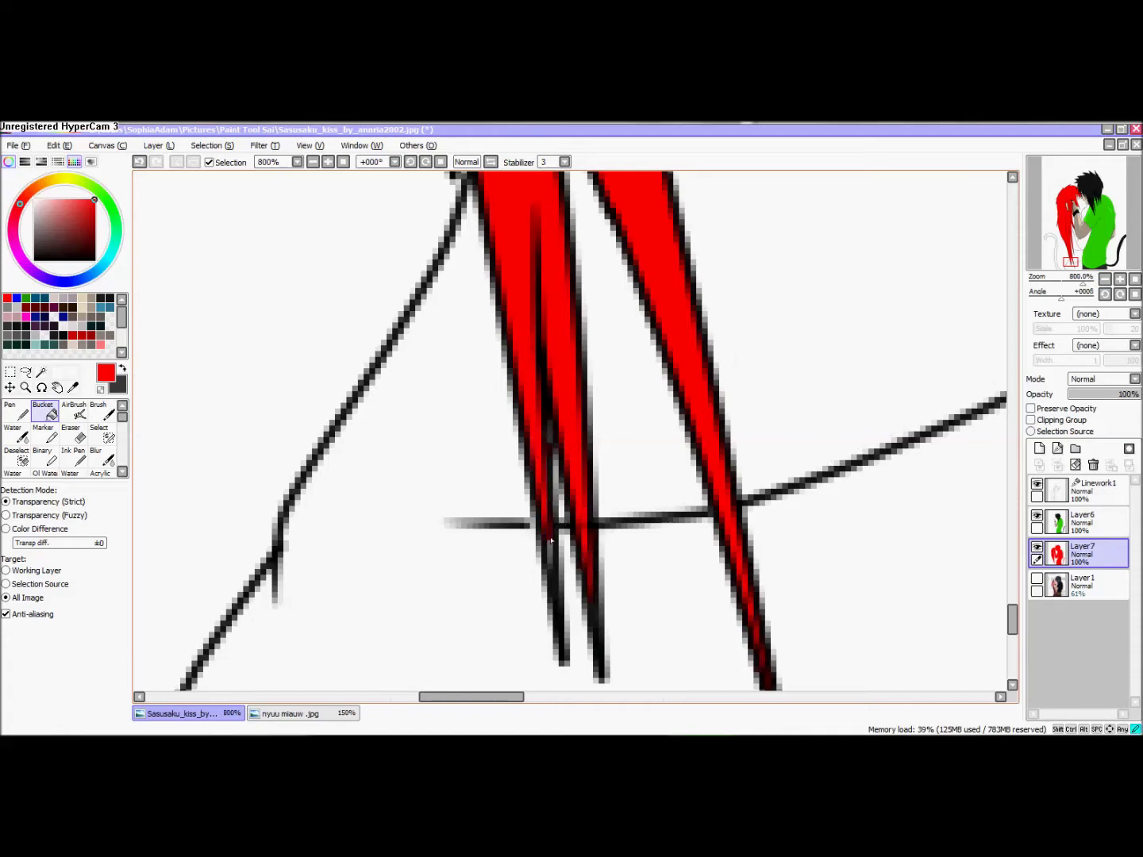
scroll(565, 523, "down", 2)
scroll(635, 528, "up", 1)
scroll(631, 486, "down", 3)
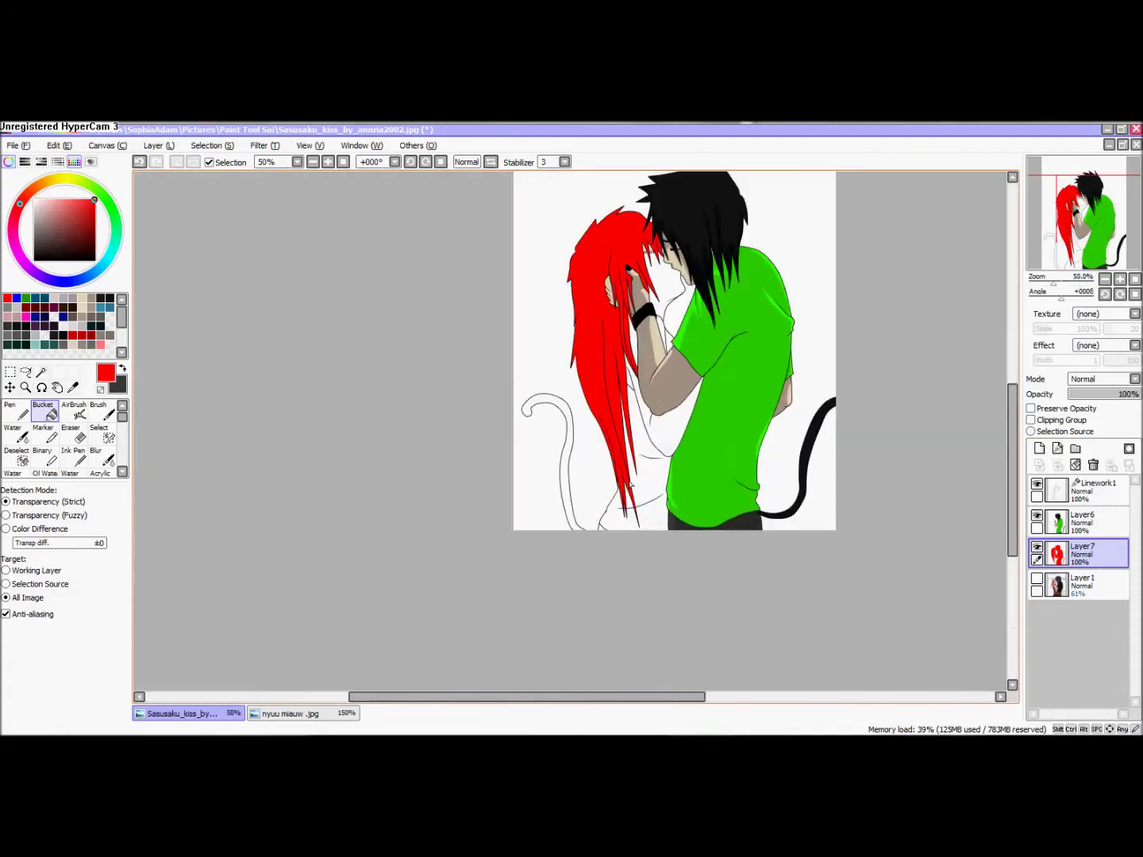
Turn the woman's red hair fill white with the Hue and Saturation adjustment.
key("ctrl+u")
left_click_drag(453, 292, 601, 293)
left_click(489, 319)
Add a normal layer and a linework layer above the hair fill and draw thick grey shadow curves beneath the man's bangs.
left_click(1040, 448)
left_click(1057, 449)
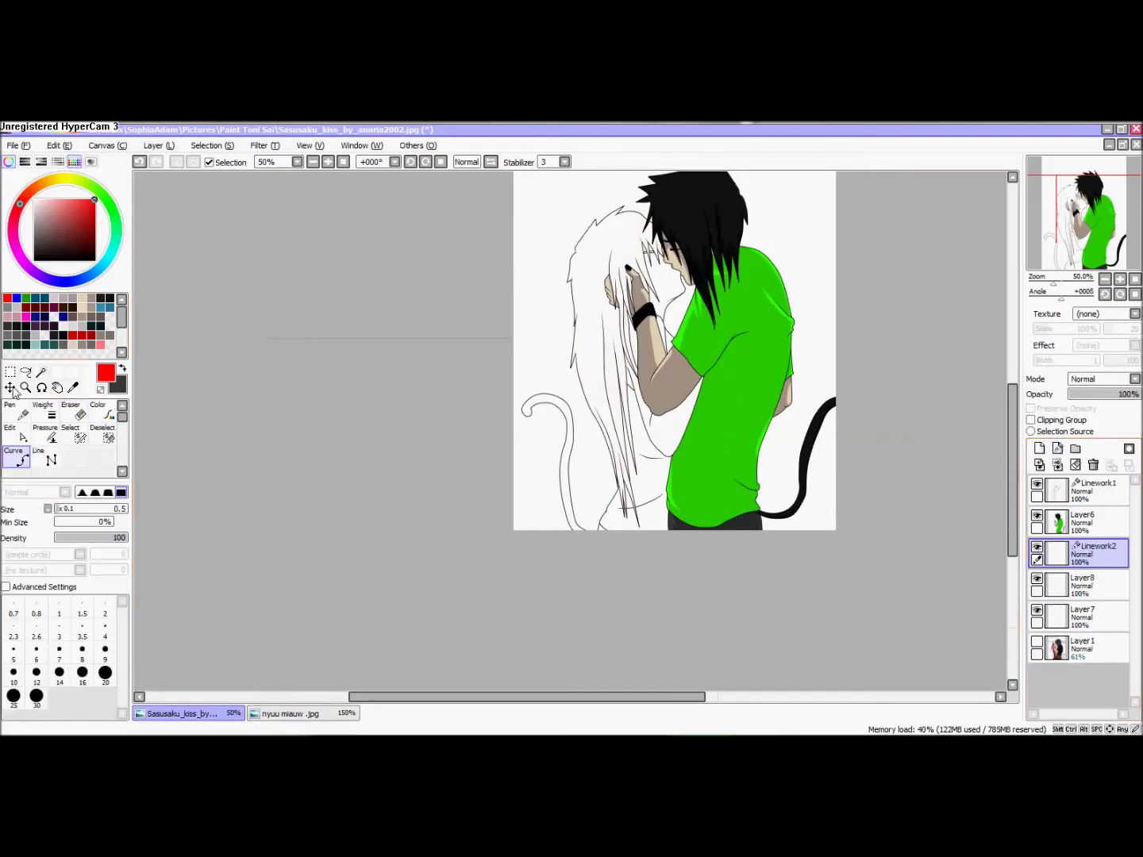
scroll(668, 238, "up", 3)
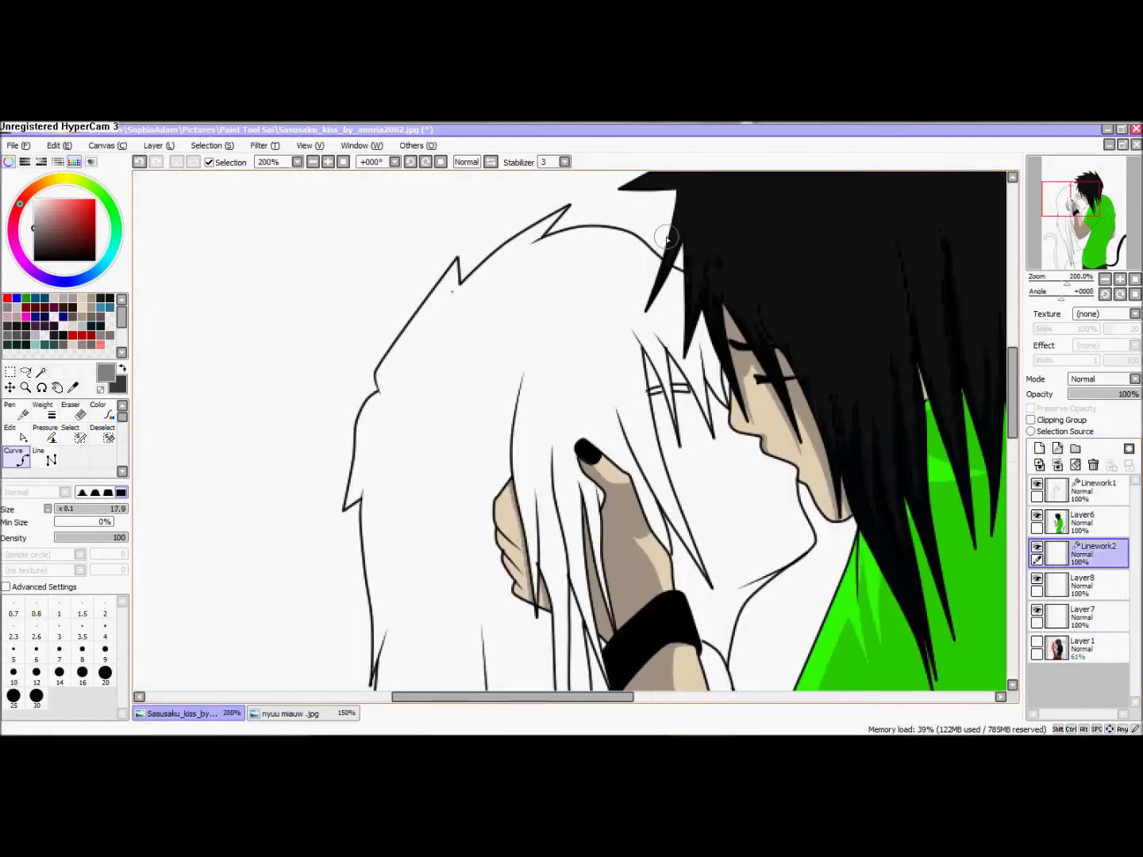
left_click(666, 239)
double_click(634, 325)
left_click(677, 247)
left_click(688, 324)
double_click(689, 370)
left_click(695, 307)
double_click(737, 399)
Taper the grey shadow curves beneath the man's bangs by lowering the pressure of their control points.
left_click(45, 433)
left_click_drag(632, 327, 515, 297)
left_click_drag(688, 370, 462, 368)
left_click_drag(689, 324, 608, 322)
left_click_drag(689, 370, 676, 364)
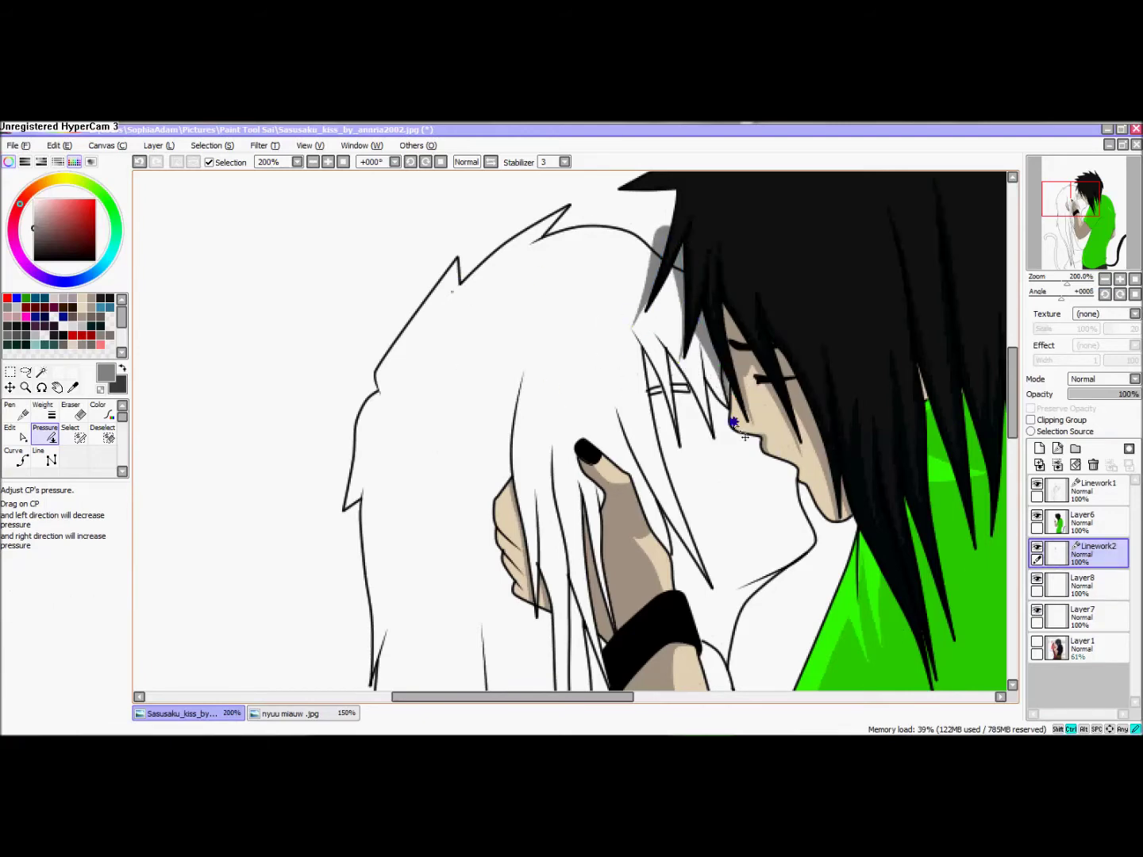
Outline a shadow around the spike on top of the woman's head with grey curves at size 0.5.
left_click(16, 456)
left_click(58, 510)
scroll(534, 220, "up", 2)
left_click_drag(525, 270, 525, 359)
left_click(525, 359)
left_click(559, 296)
left_click(658, 251)
Outline the shading shapes along the woman's fringe and the strands beside the man's thumb with thin grey curves.
scroll(879, 611, "up", 1)
left_click(830, 482)
left_click(825, 608)
left_click(699, 434)
left_click(748, 595)
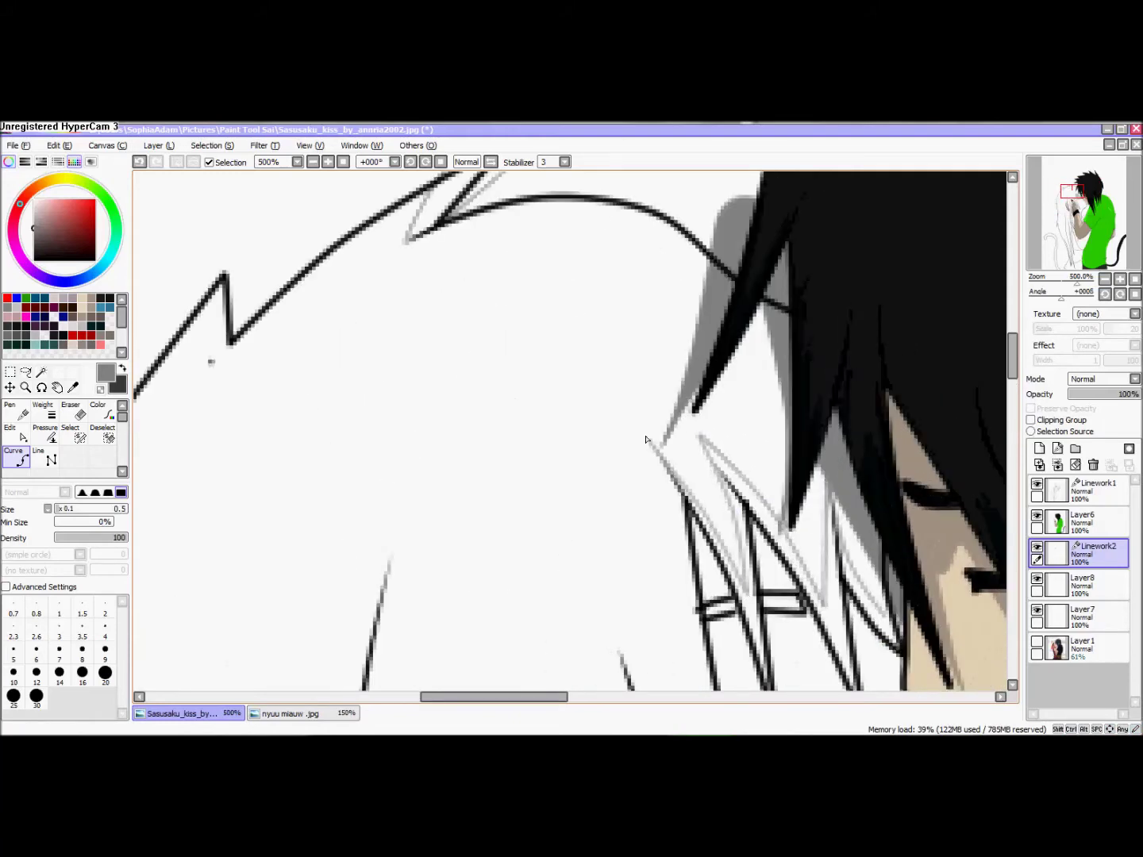
scroll(674, 517, "down", 2)
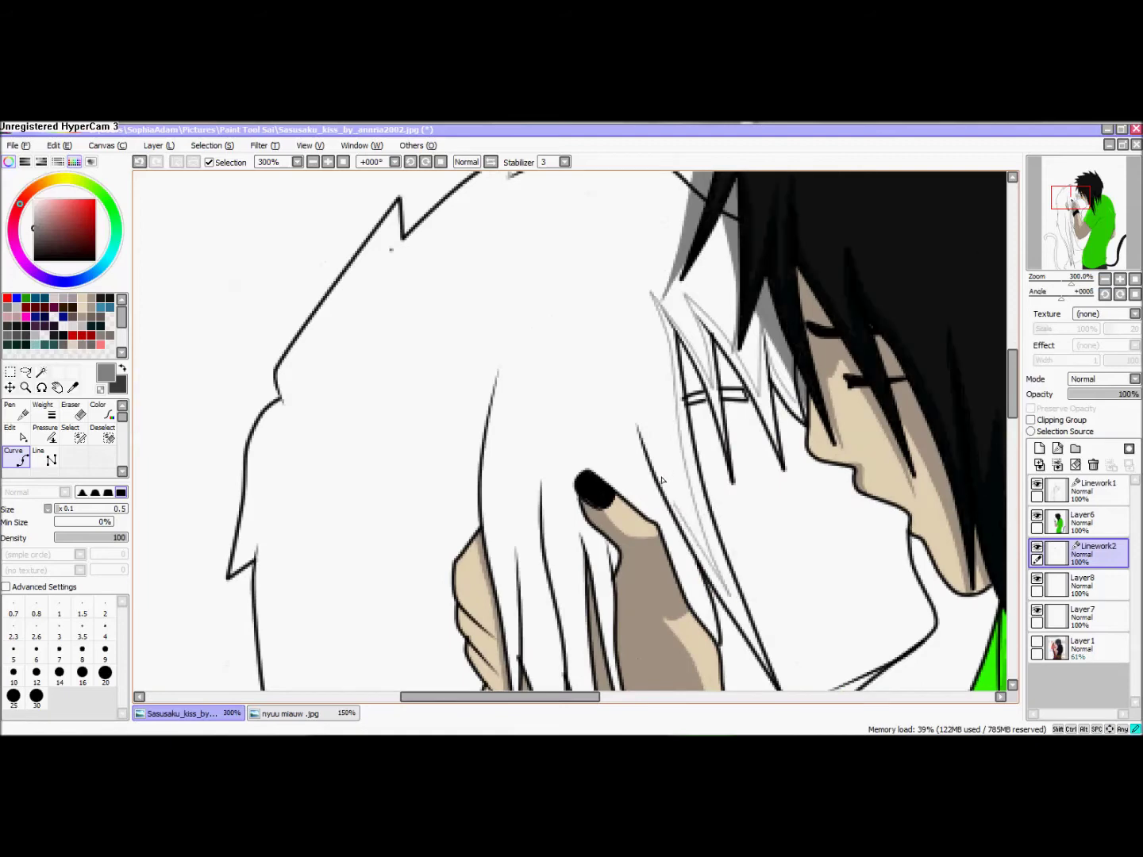
left_click(623, 366)
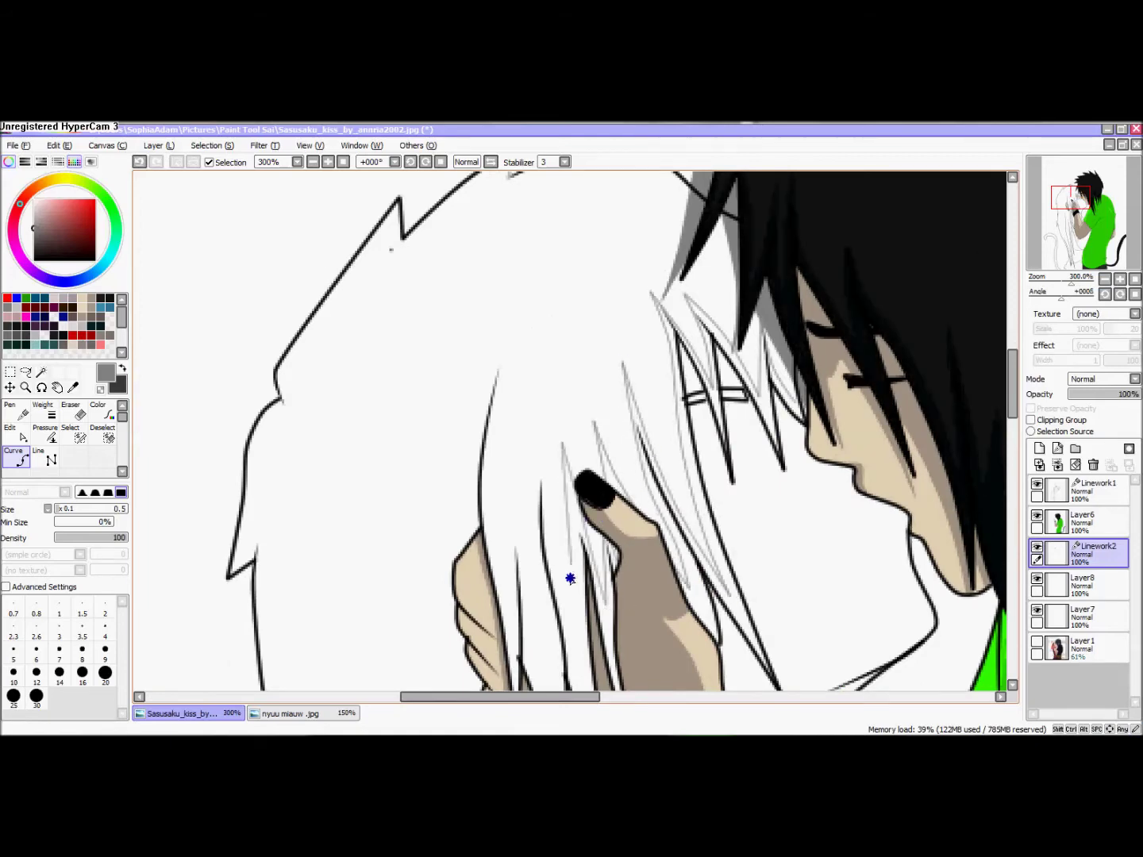
Outline the shading along the hair strands crossing the man's hand and around his fingers with thin grey curves.
scroll(552, 492, "down", 5)
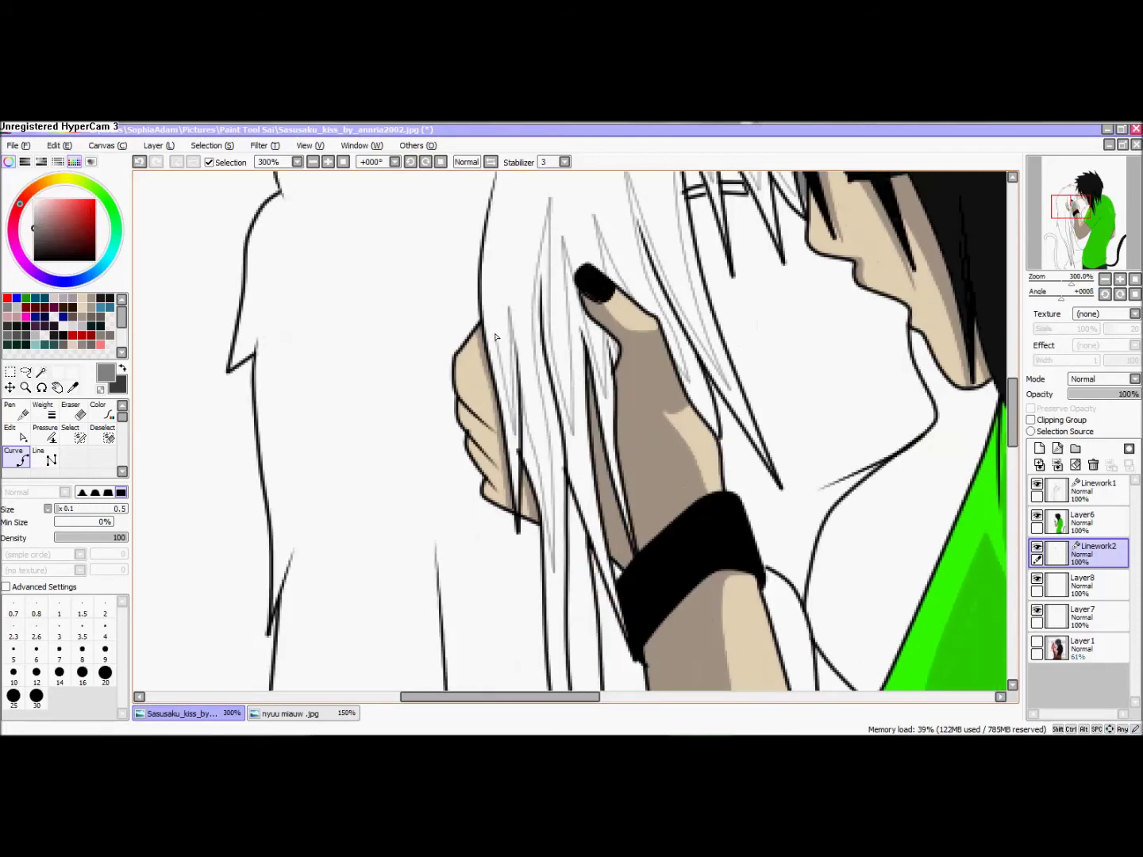
scroll(497, 344, "up", 5)
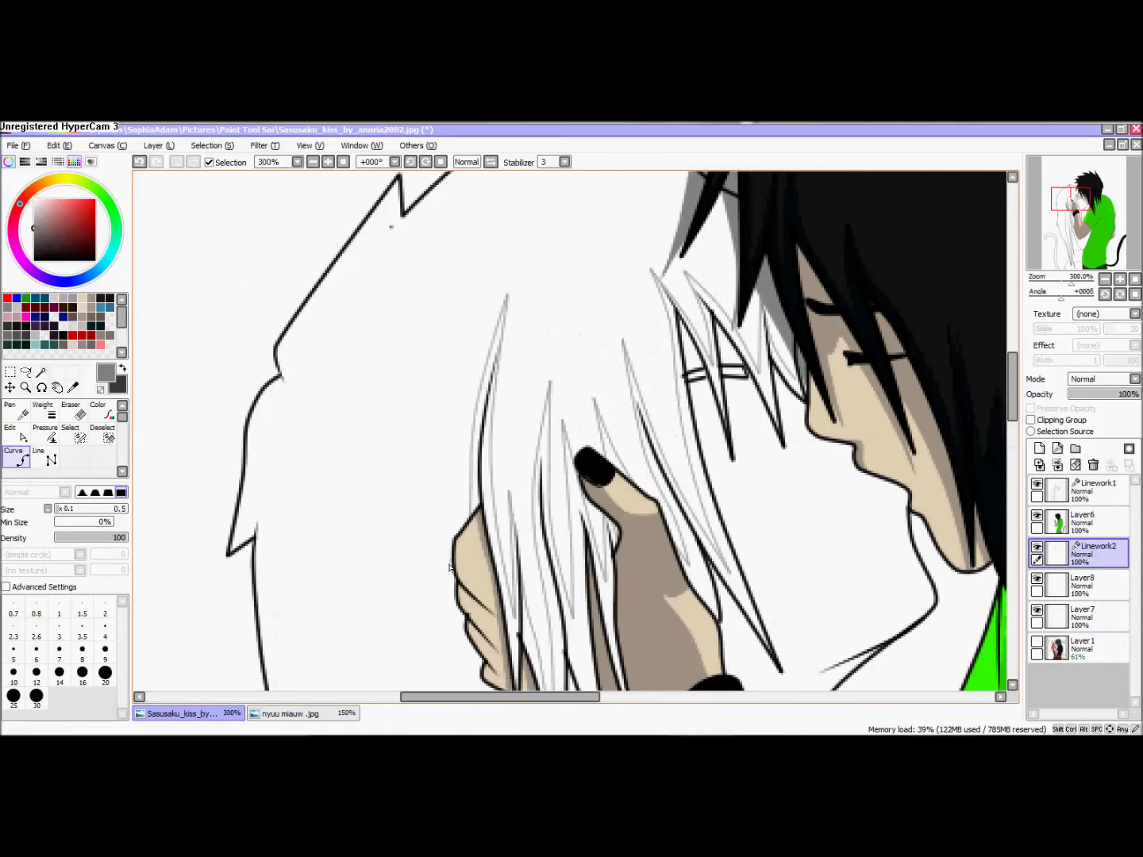
scroll(452, 609, "up", 1)
scroll(475, 662, "down", 3)
scroll(513, 366, "up", 1)
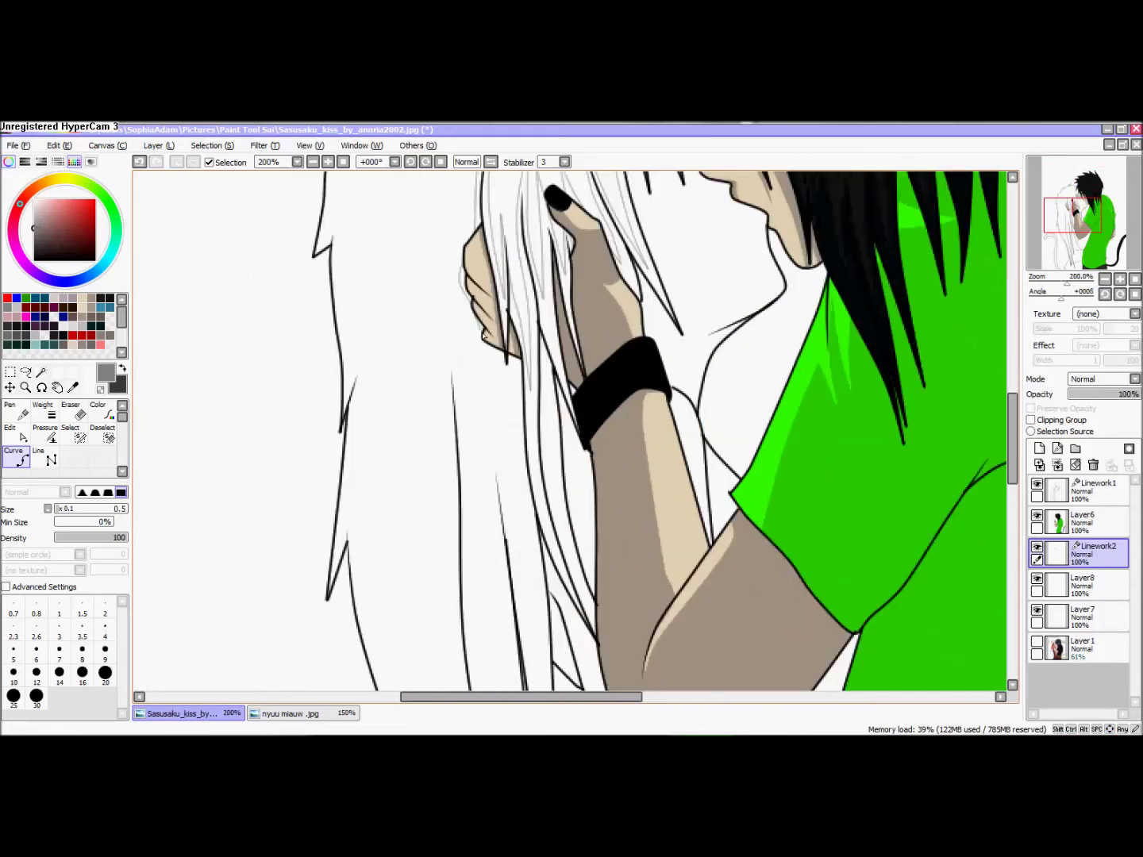
Draw thin grey shading curves along the woman's long strands beside the man's forearm.
scroll(540, 614, "down", 2)
left_click_drag(540, 613, 539, 383)
scroll(540, 383, "up", 2)
left_click(548, 521)
left_click(501, 237)
left_click_drag(489, 189, 487, 232)
left_click(483, 215)
left_click(502, 384)
key("ctrl+z")
key("Down")
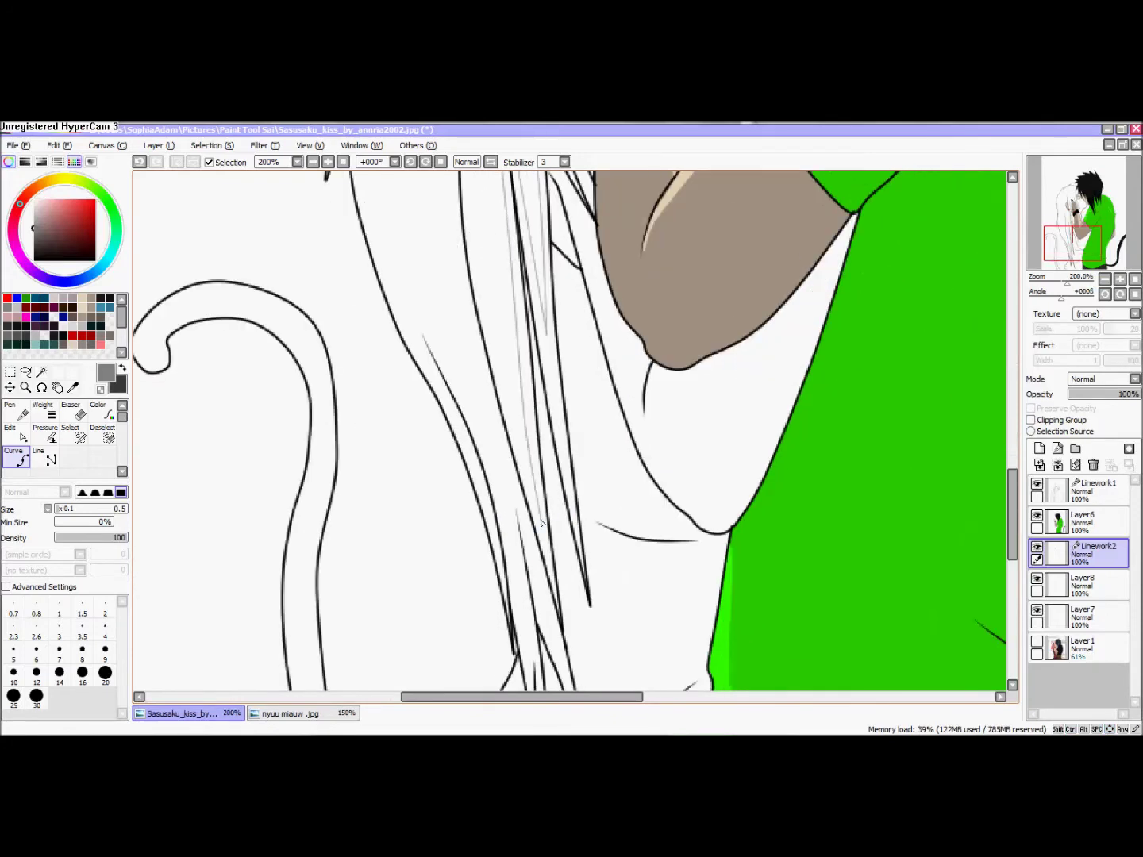
Outline the shading strands in the lower hair and along its jagged back edge with thin grey curves.
scroll(531, 395, "down", 3)
scroll(481, 431, "up", 2)
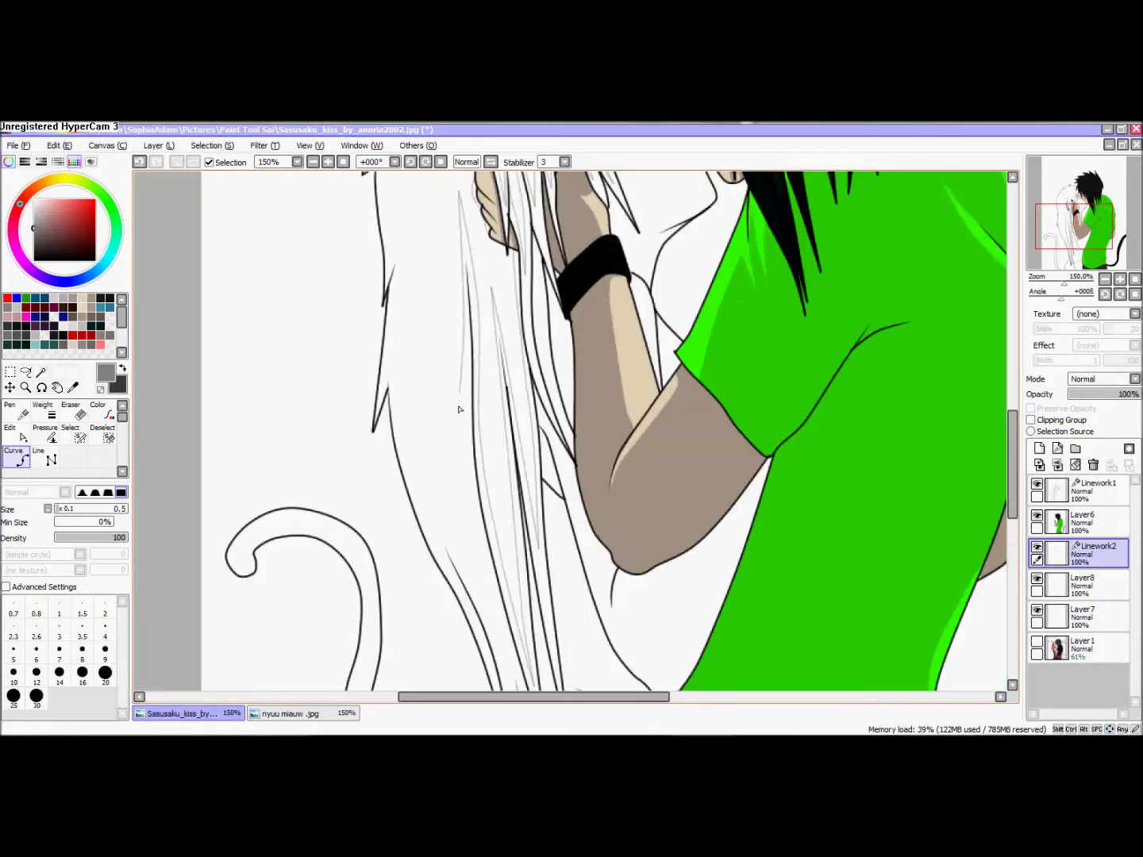
scroll(518, 518, "down", 2)
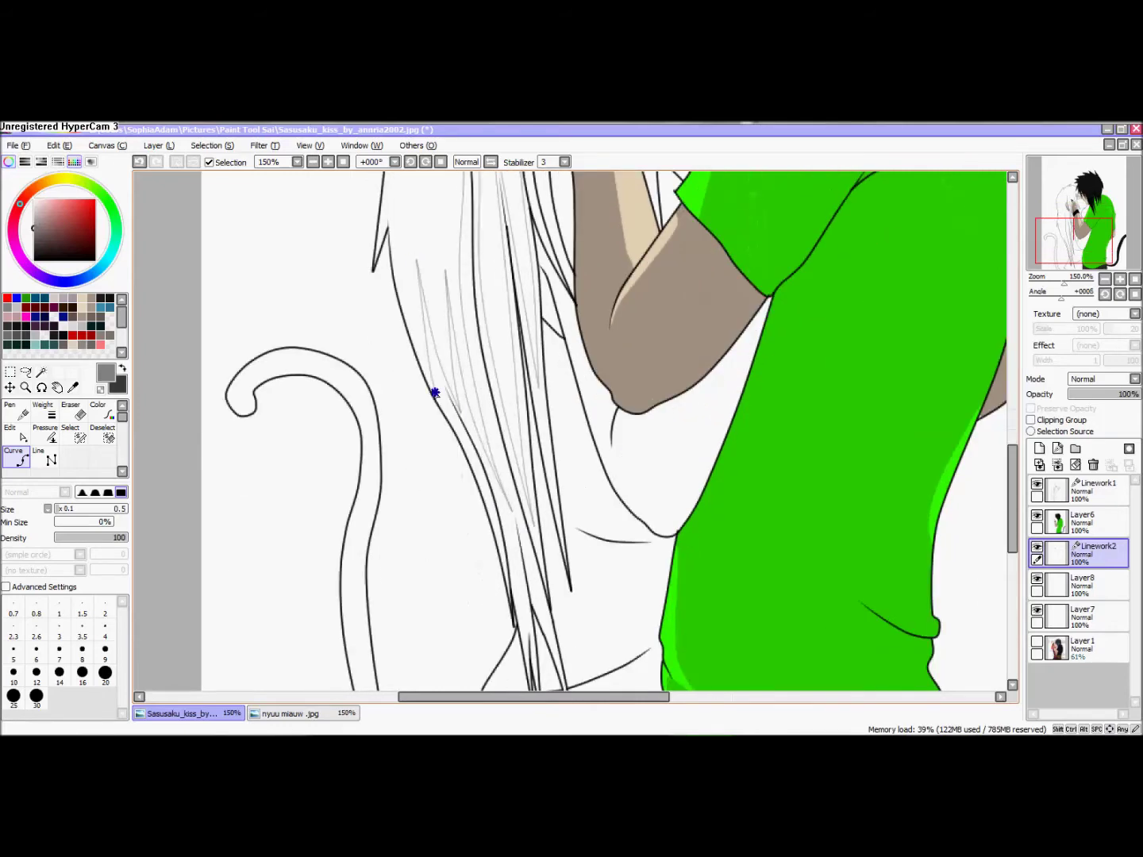
scroll(385, 231, "up", 2)
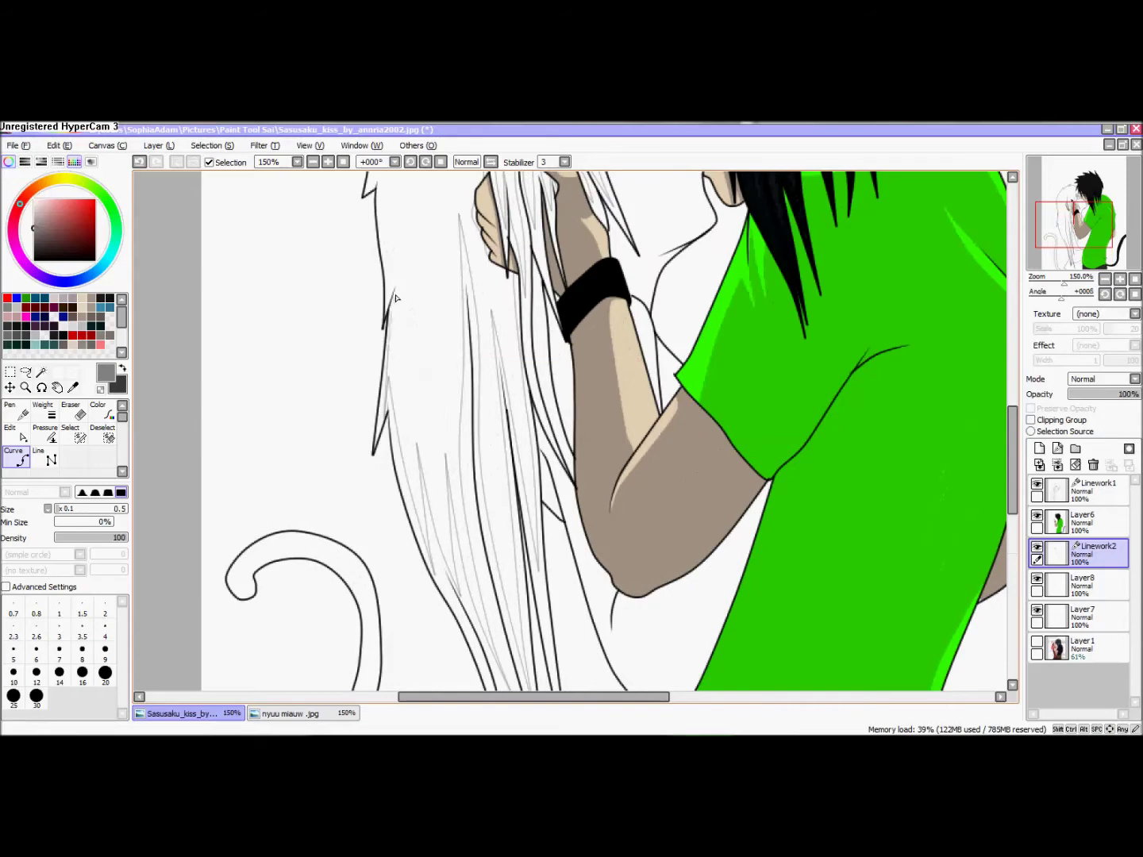
scroll(379, 182, "up", 2)
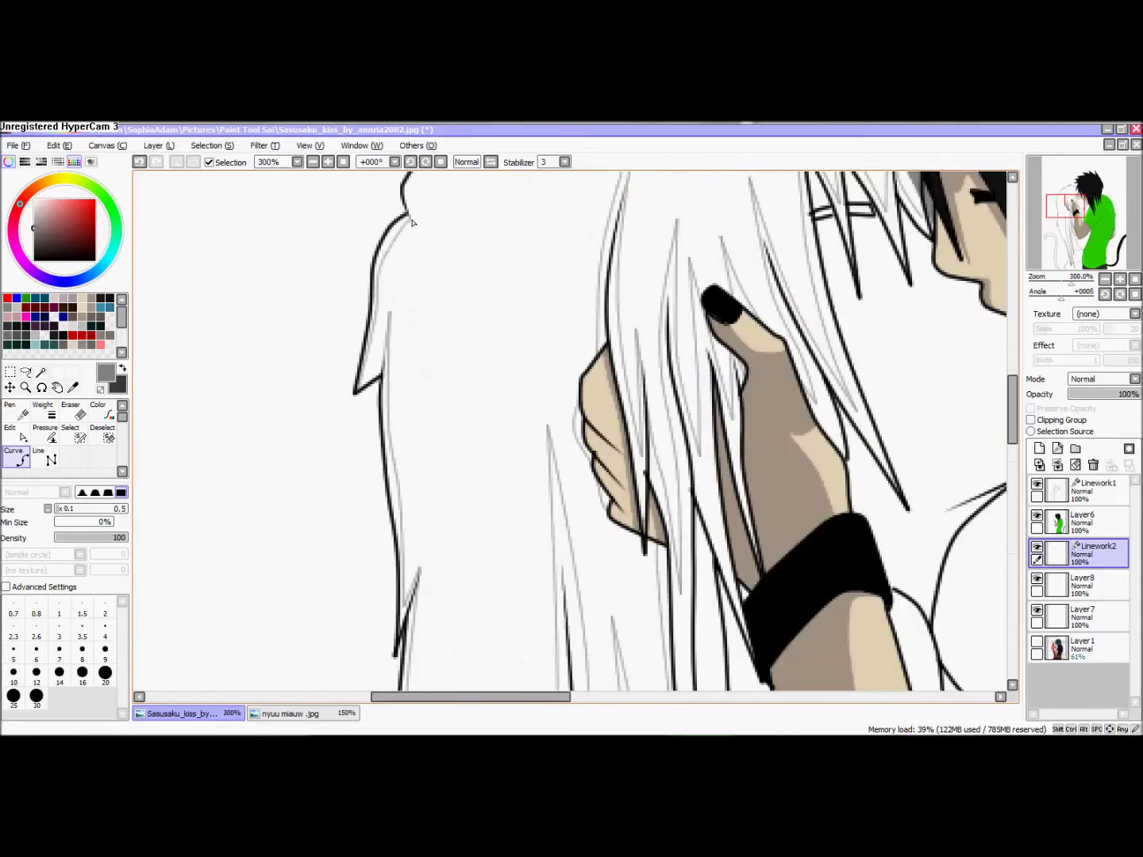
Close off the shading shapes with a grey curve around the outside of the hair and another down across the woman's face.
scroll(311, 319, "down", 5)
scroll(412, 423, "up", 4)
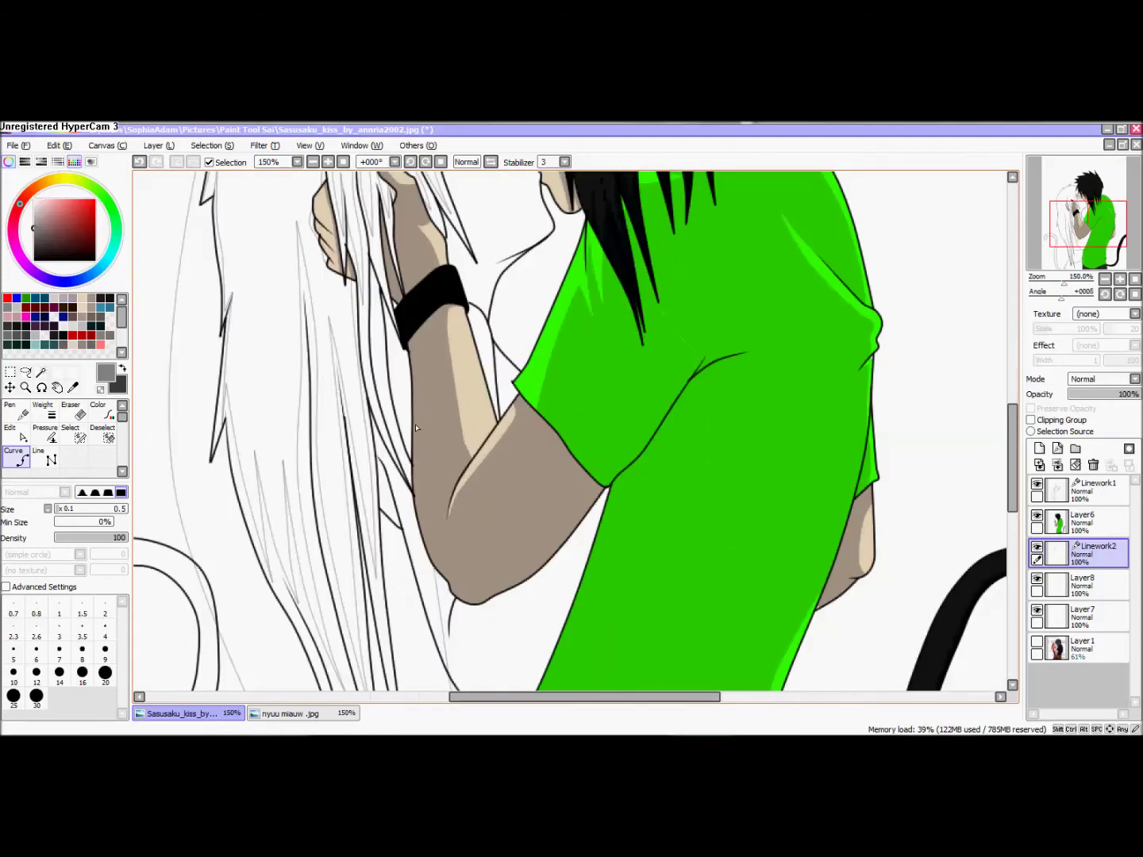
scroll(489, 293, "up", 1)
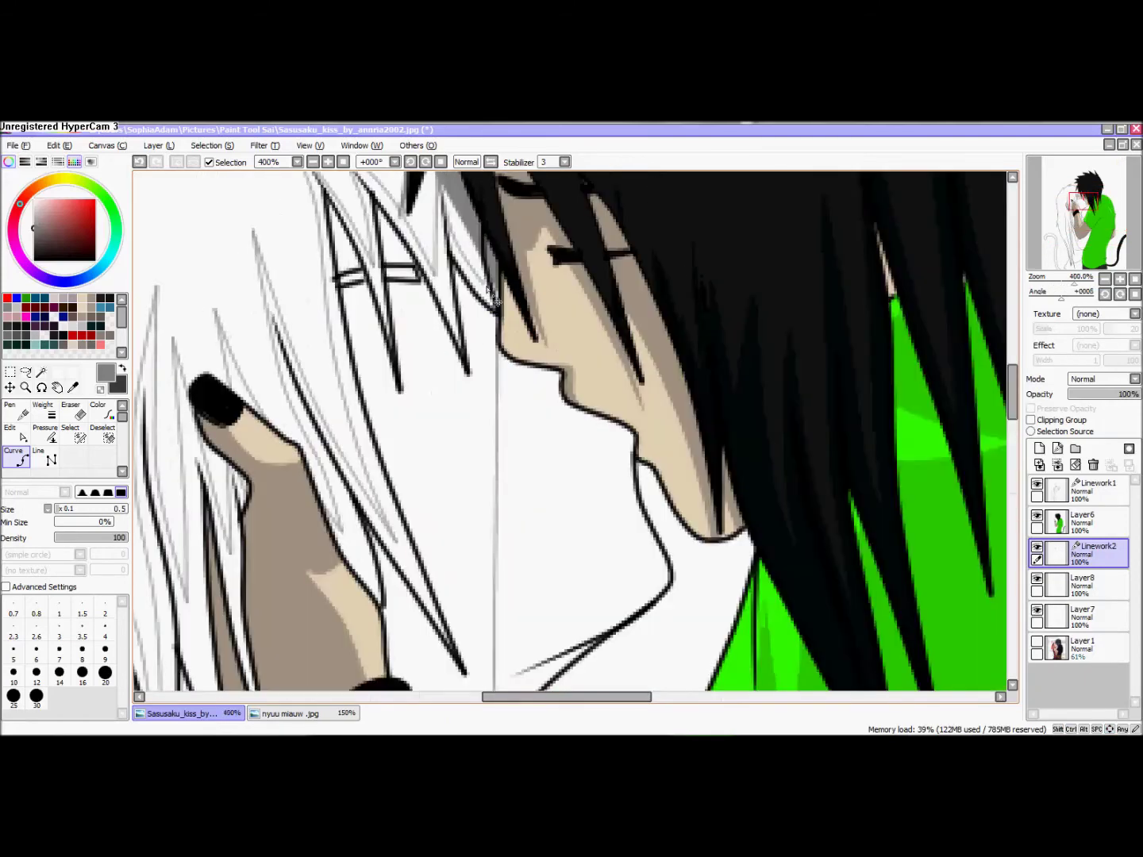
Merge the linework layer down and fill the outlined hair shading with grey, using Working Layer as the bucket target.
scroll(476, 309, "down", 5)
left_click(1058, 466)
left_click(44, 411)
left_click(346, 397)
key("ctrl+z")
left_click(6, 571)
left_click(345, 396)
scroll(319, 348, "up", 8)
left_click(317, 374)
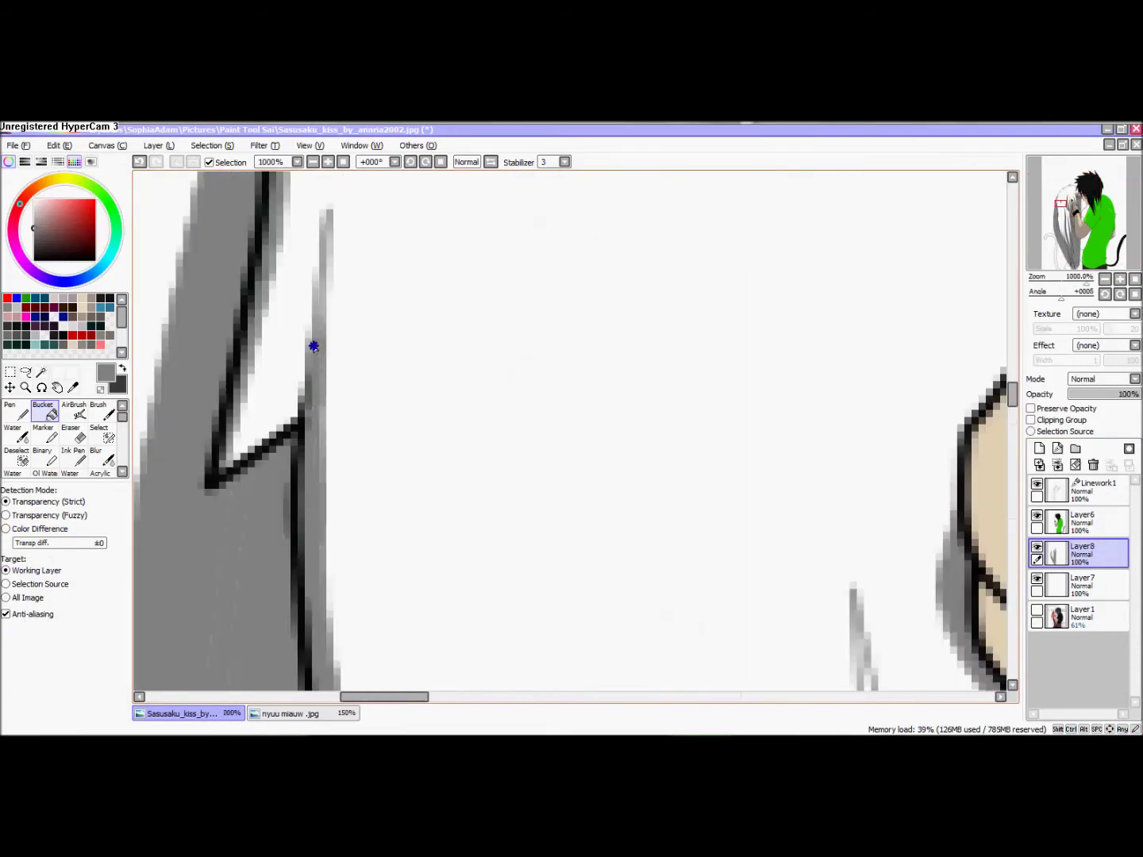
Fill the narrow upper tips of the shading strands around the man's hand with grey.
scroll(596, 526, "down", 2)
left_click(769, 346)
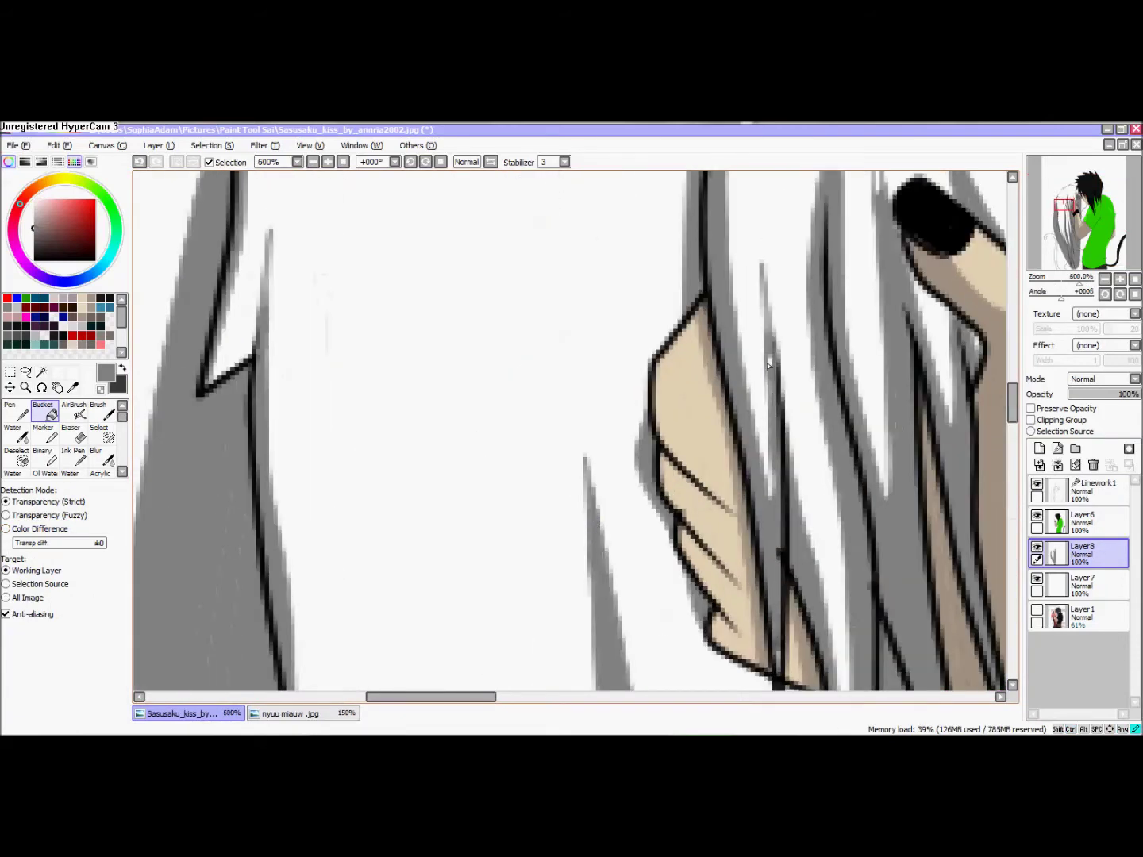
scroll(937, 312, "up", 3)
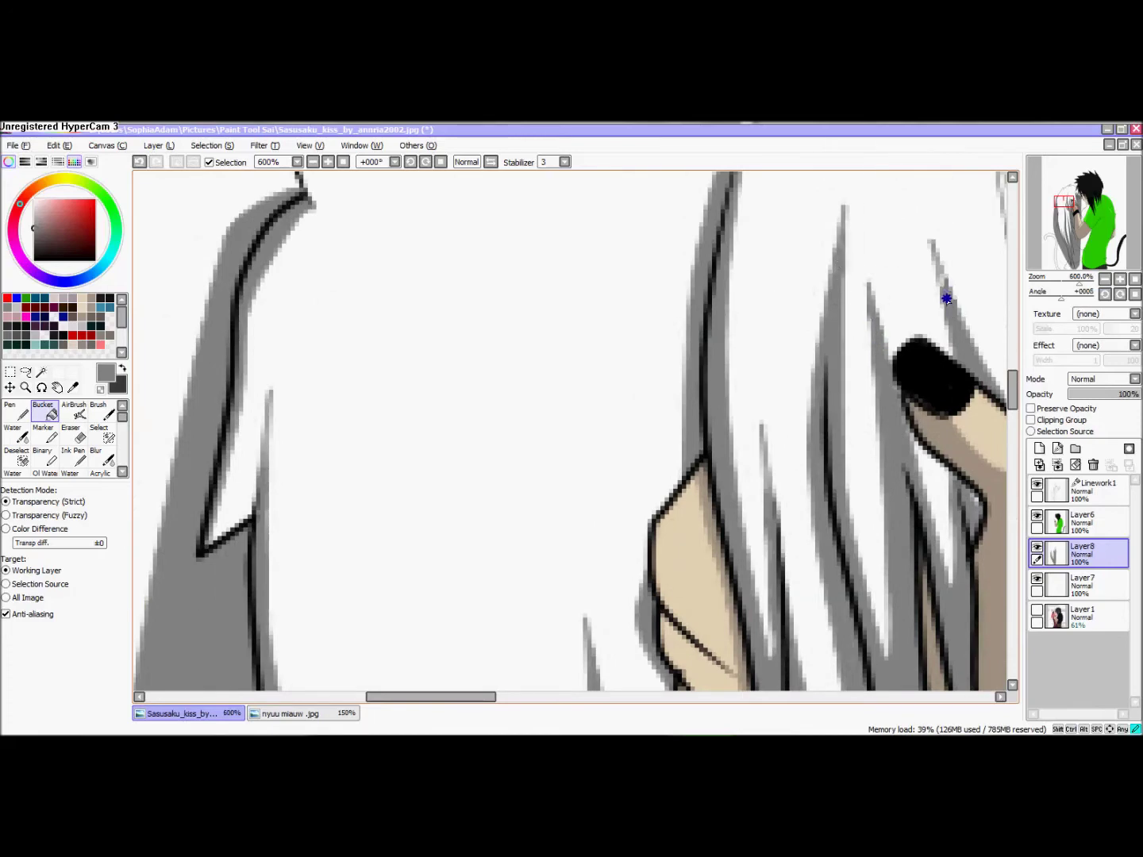
scroll(941, 272, "up", 3)
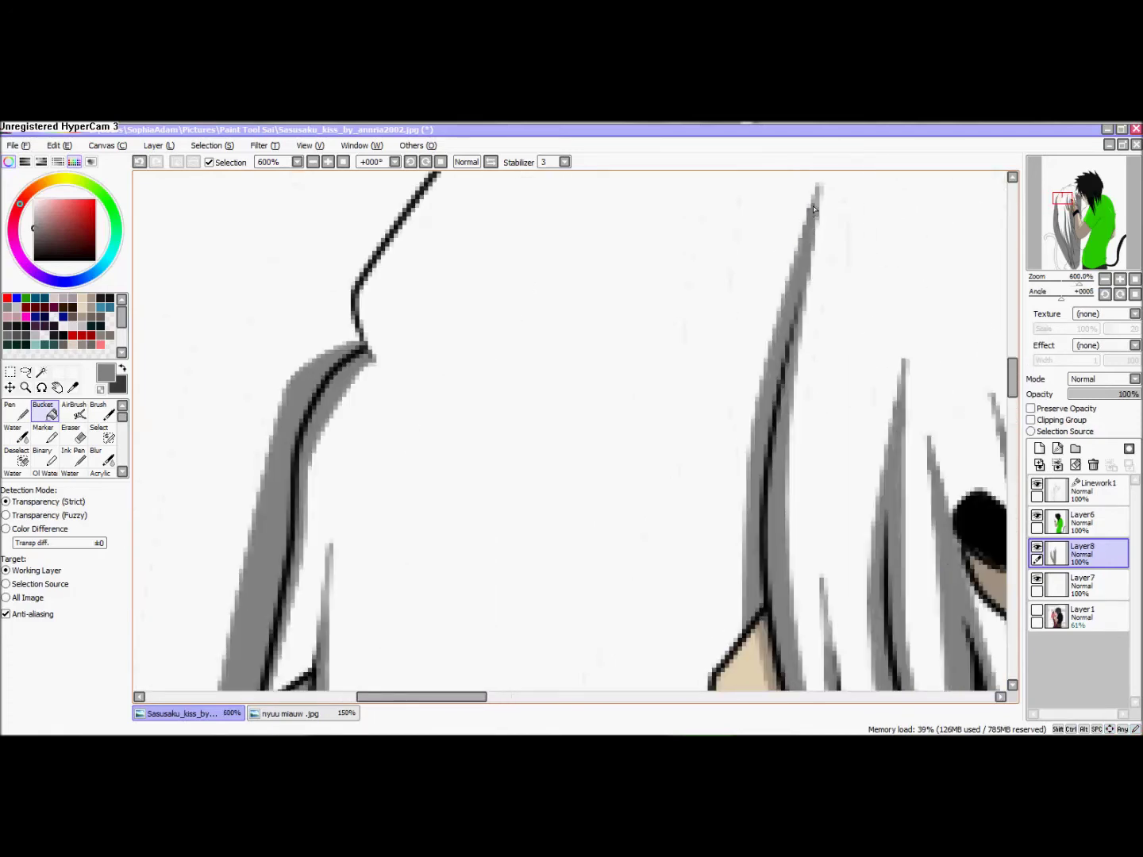
scroll(813, 210, "down", 4)
scroll(681, 482, "up", 4)
left_click(639, 510)
scroll(639, 510, "down", 4)
scroll(636, 619, "up", 2)
scroll(646, 460, "down", 3)
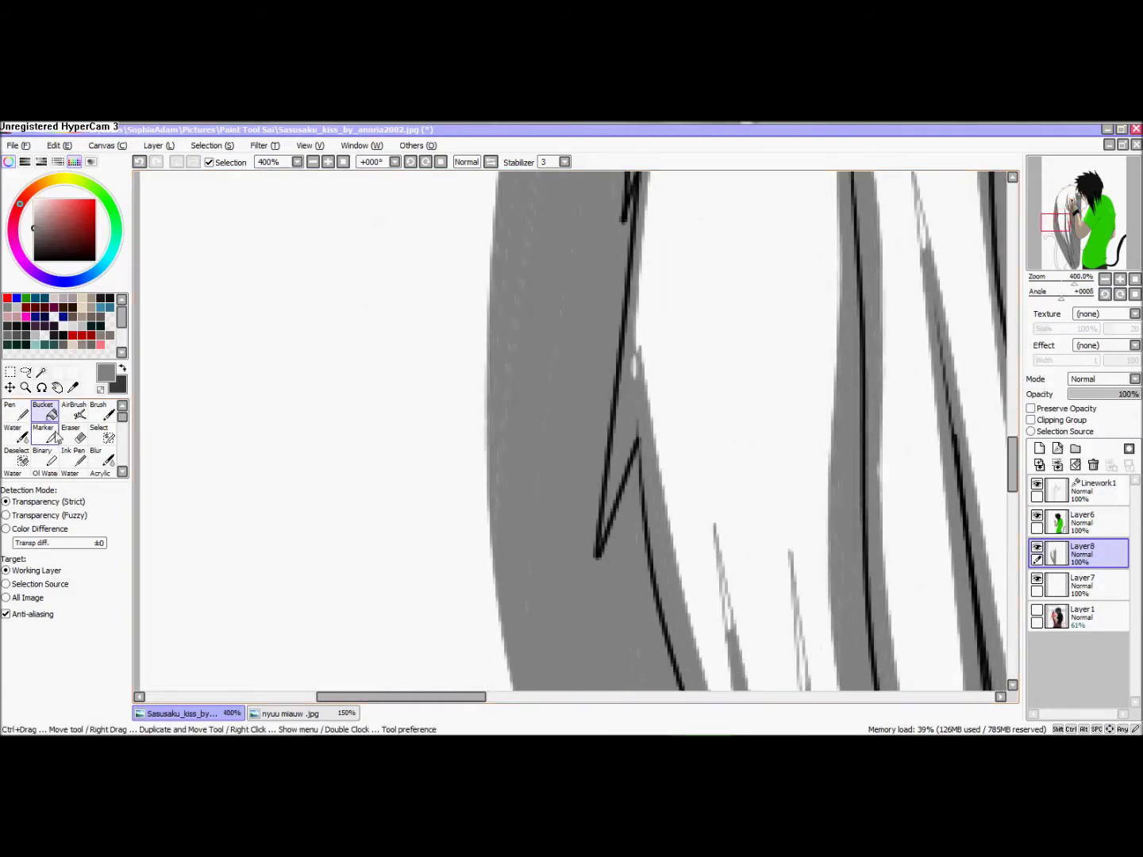
Clean up the uneven shading edge above the lower pointed tip at the back of the hair with the Eraser.
left_click(74, 435)
scroll(627, 343, "up", 2)
left_click_drag(647, 332, 639, 407)
Fill the thin shading strands in the middle and lower part of the woman's hair with grey.
left_click(44, 410)
scroll(322, 386, "down", 3)
scroll(539, 590, "up", 4)
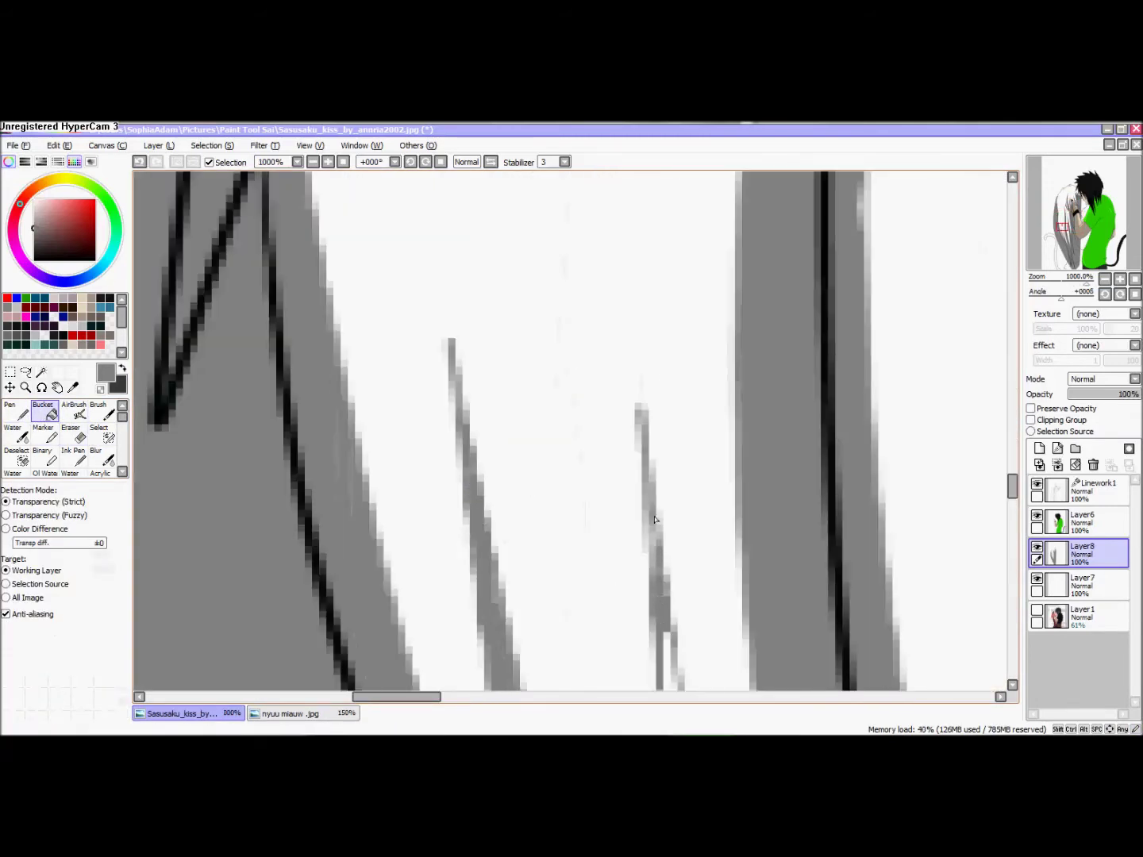
scroll(658, 588, "down", 2)
scroll(670, 356, "down", 4)
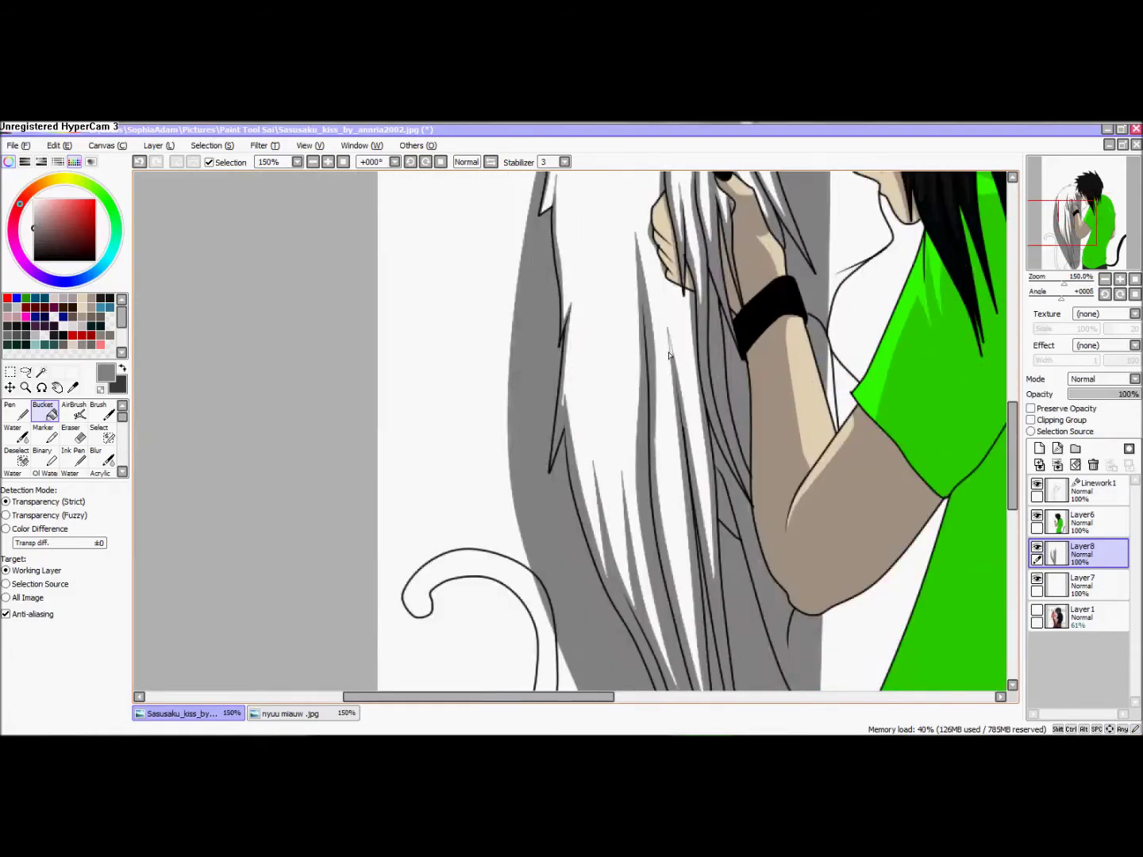
scroll(668, 357, "up", 3)
scroll(682, 347, "down", 3)
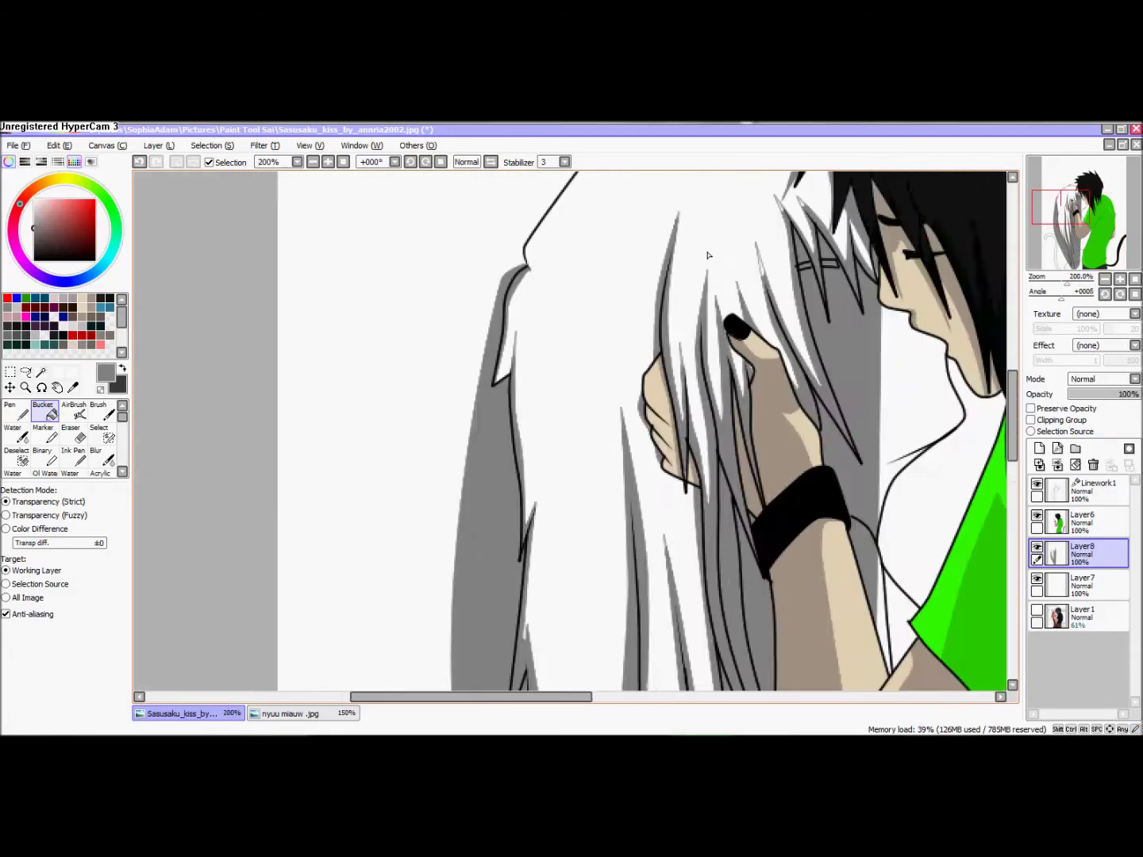
Fill the fringe and head-spike shading tips with grey and clip the shading layer to the white hair layer.
scroll(729, 249, "up", 3)
scroll(823, 343, "up", 3)
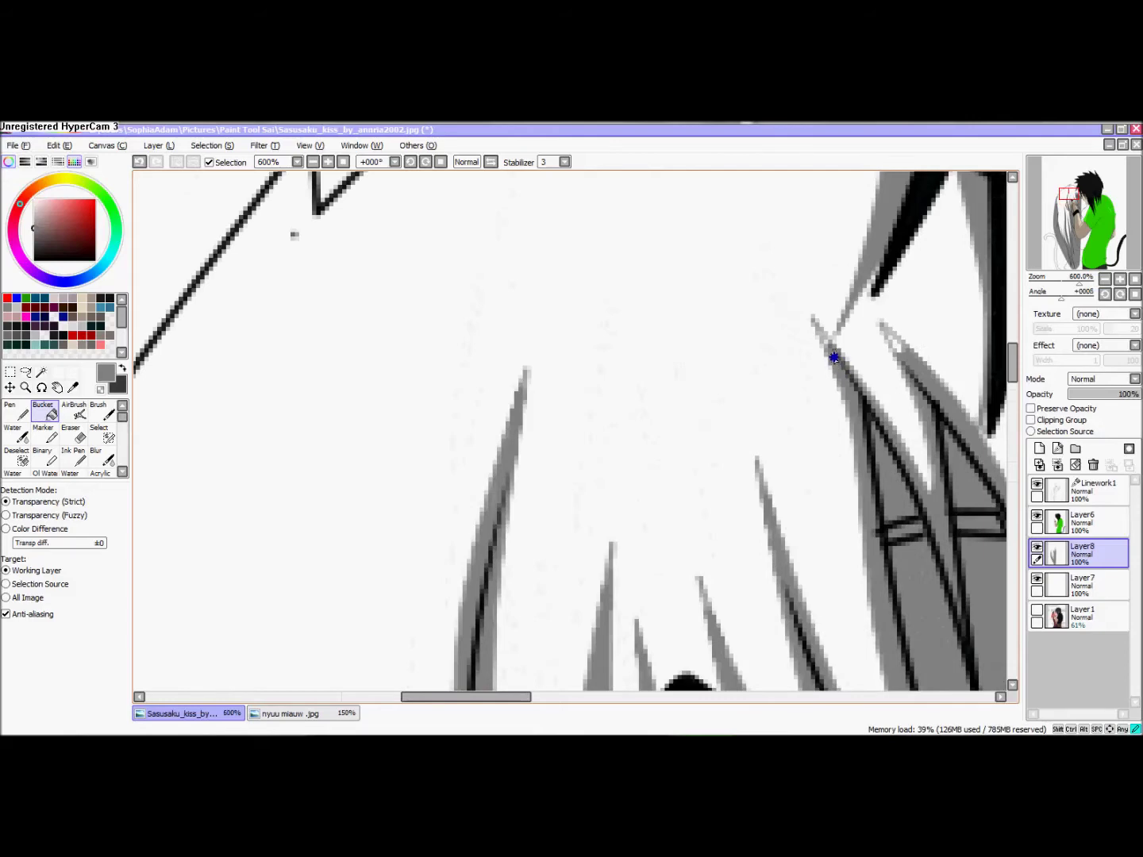
scroll(891, 340, "down", 3)
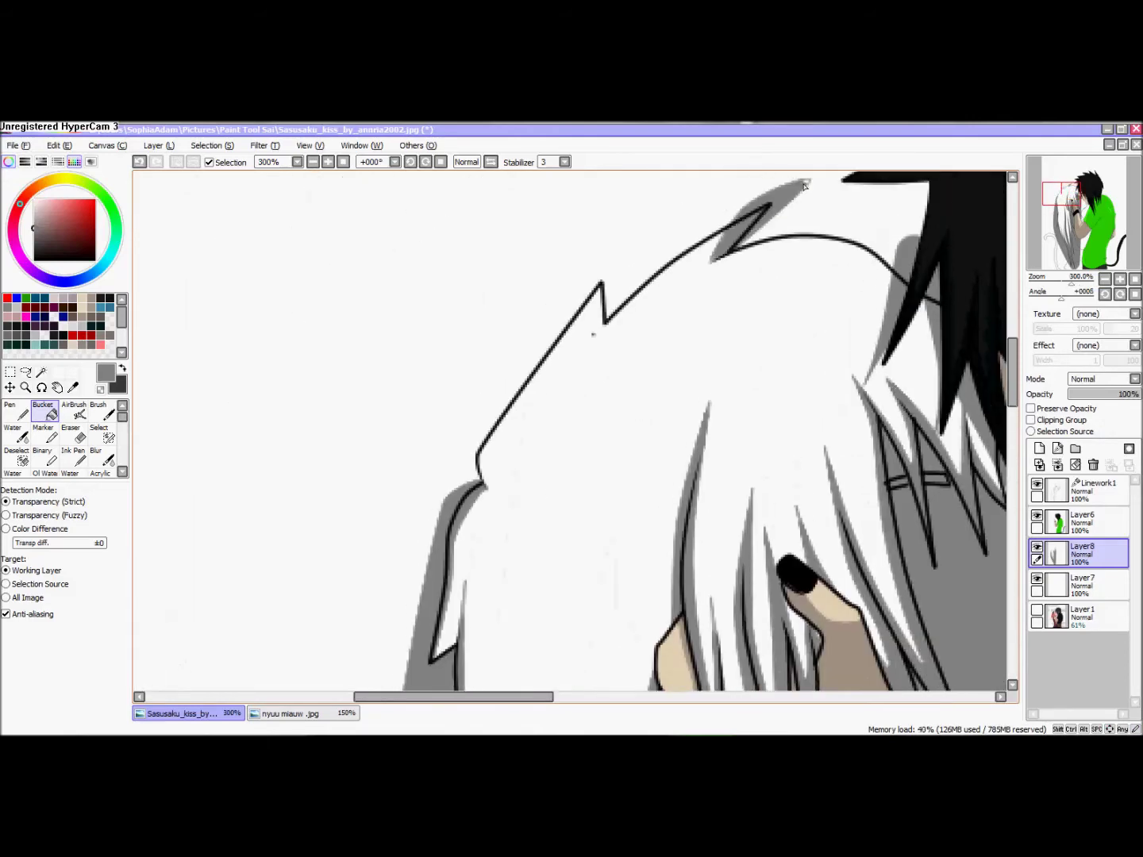
scroll(804, 189, "down", 2)
left_click(1038, 581)
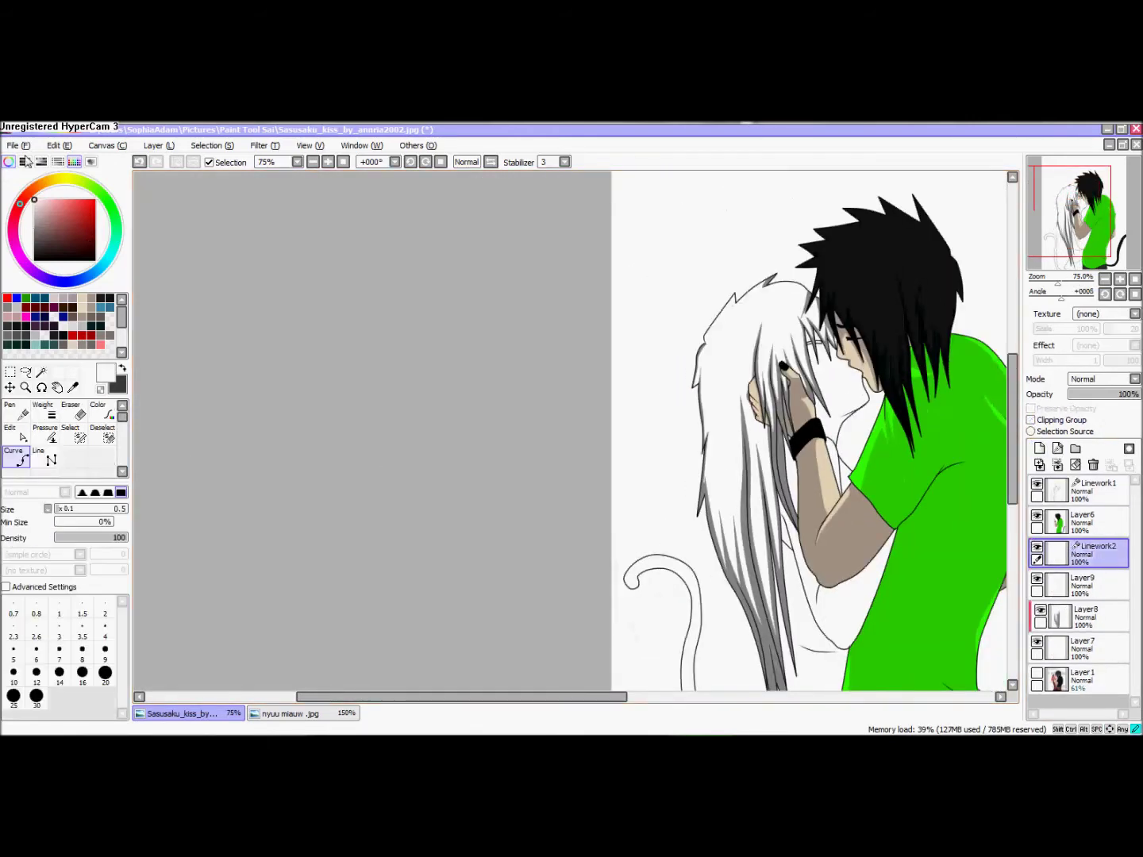
scroll(778, 432, "up", 3)
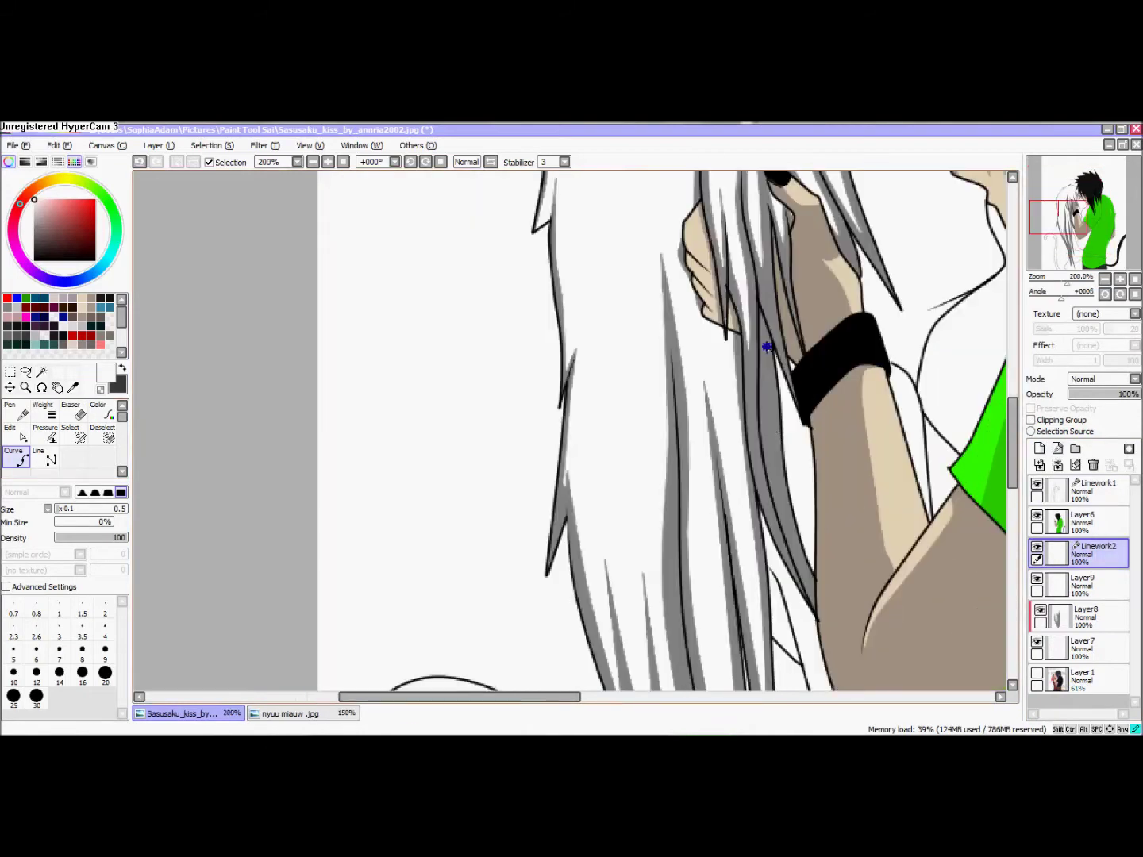
scroll(777, 359, "up", 3)
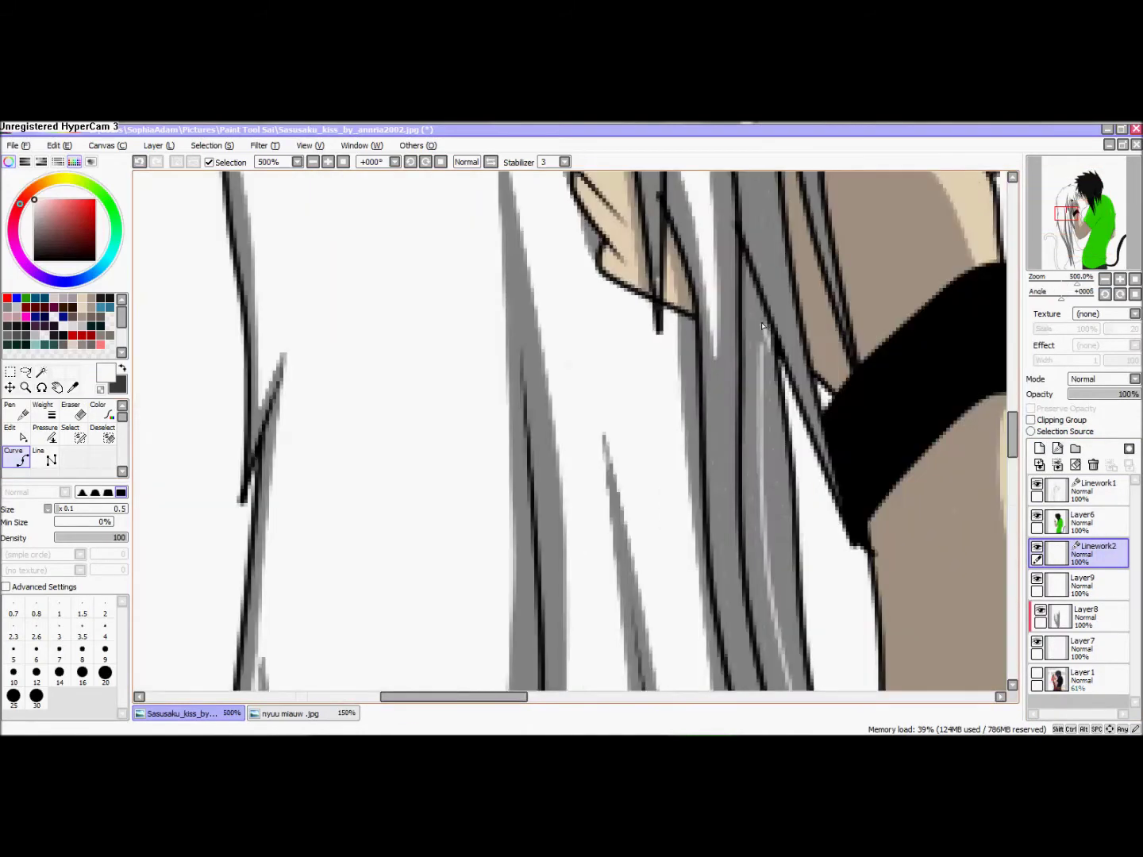
left_click(1093, 465)
Merge the grey shading layer and the empty layer above it down into the woman's hair layer.
scroll(796, 509, "down", 4)
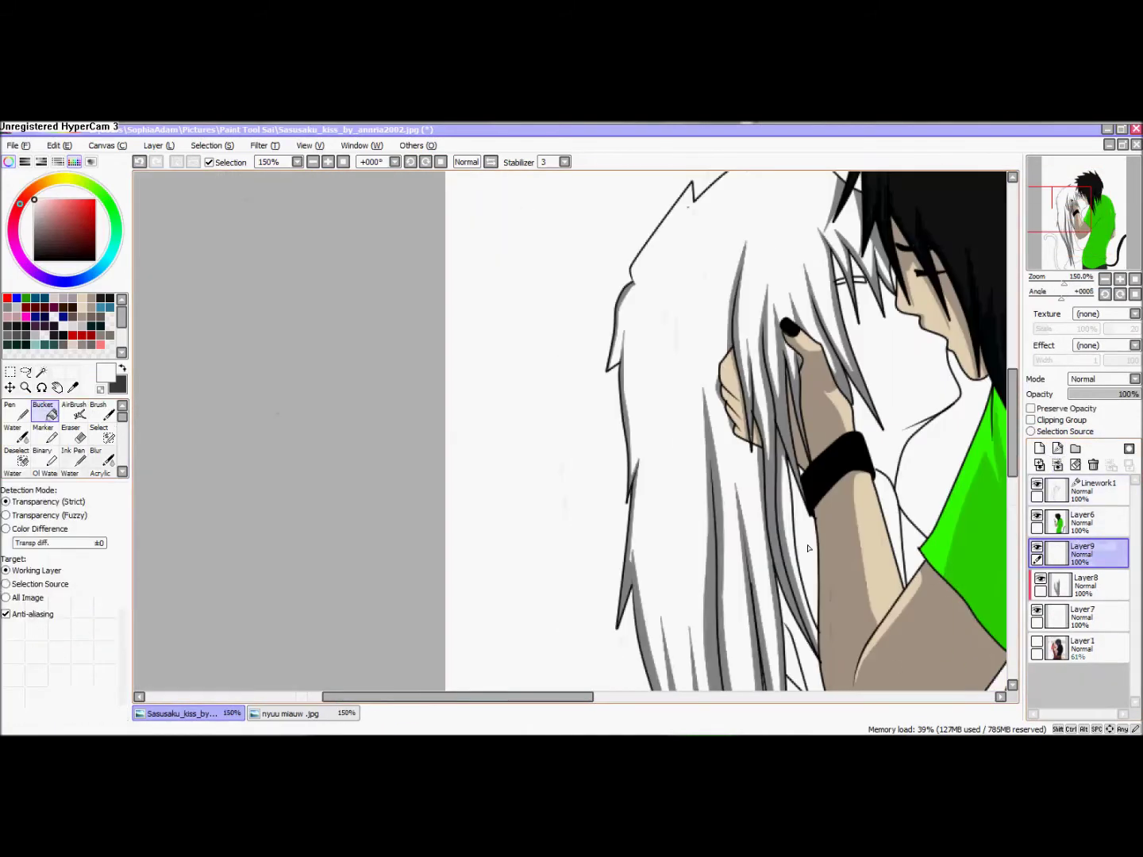
left_click(1067, 585)
left_click(1057, 465)
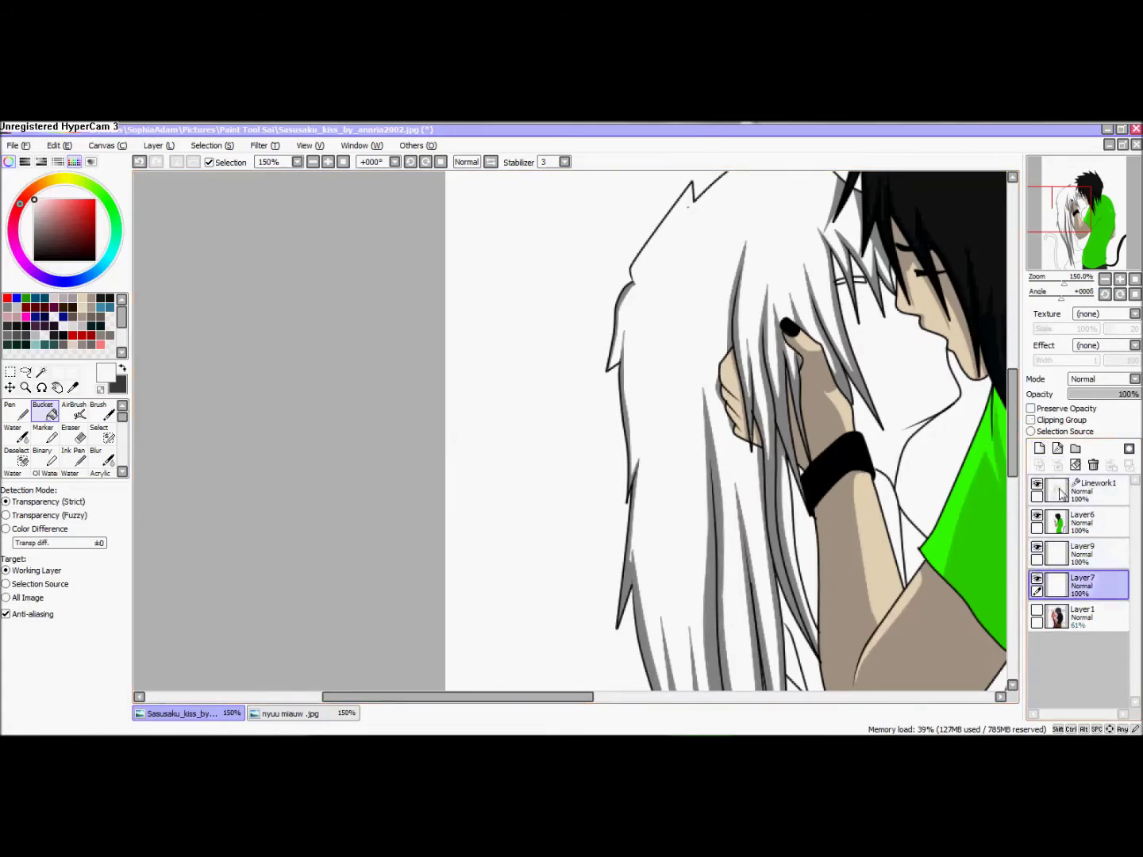
left_click(1068, 555)
left_click(1033, 420)
left_click(1057, 466)
Add a new layer beneath the hair layer and sample the woman's pale pink skin colour from nyuu miauw .jpg.
left_click(1071, 586)
left_click(1040, 449)
left_click(291, 713)
scroll(478, 363, "up", 4)
right_click(479, 363)
scroll(479, 364, "down", 4)
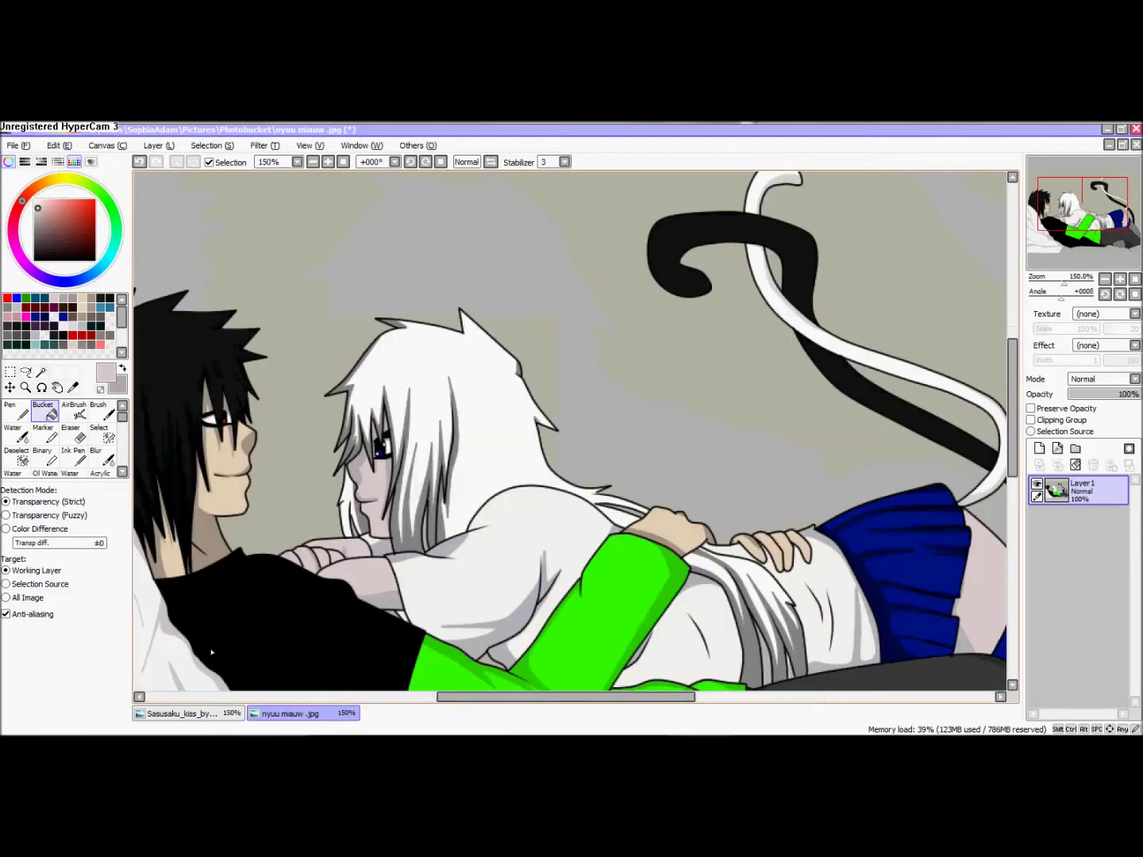
Back in the kissing couple drawing, fill the woman's skin below the man's elbow with pale pink, using All Image as the bucket target.
left_click(182, 714)
mouse_move(1011, 445)
left_mouse_down()
mouse_move(1011, 493)
mouse_move(1012, 476)
left_mouse_up()
scroll(695, 497, "up", 3)
left_click(693, 497)
key("ctrl+z")
left_click(27, 597)
left_click(672, 527)
Fill the skin gaps between the hair strands and beside the man's forearm, plus the woman's face and neck, with pale pink.
scroll(572, 356, "up", 3)
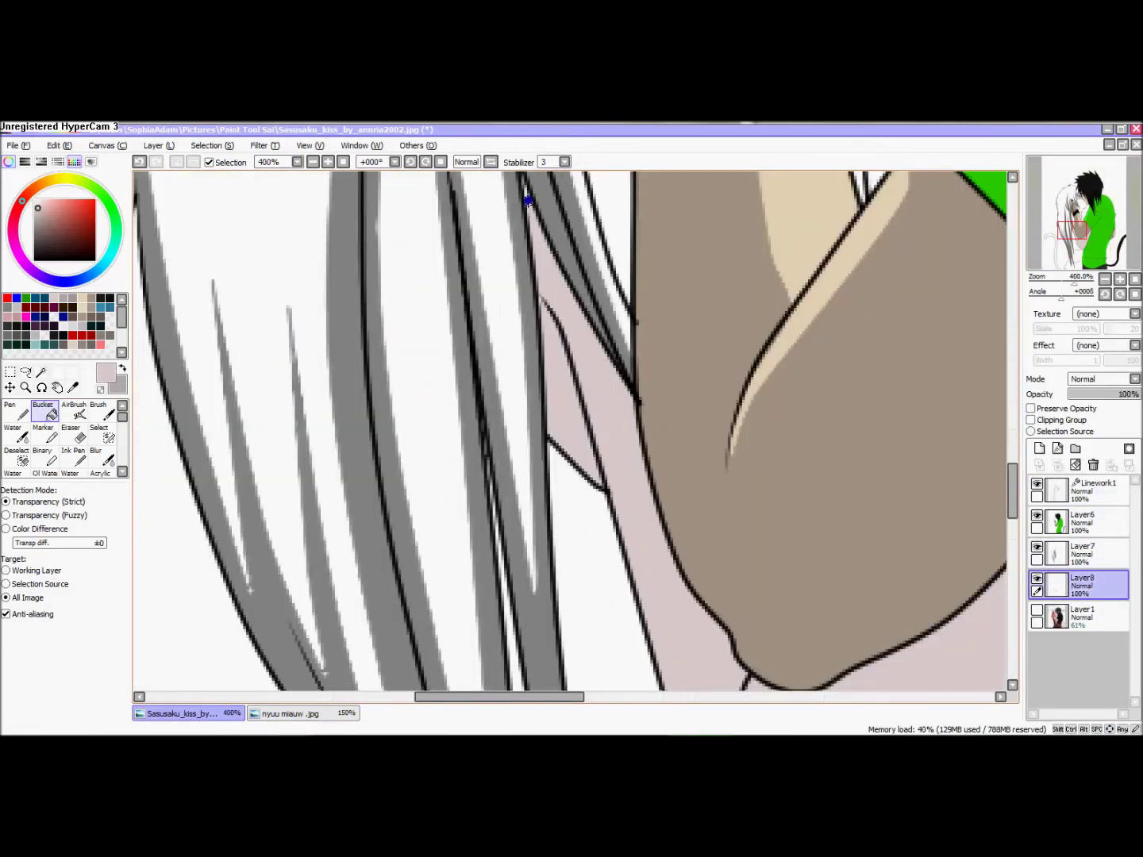
scroll(528, 202, "down", 3)
scroll(622, 301, "up", 4)
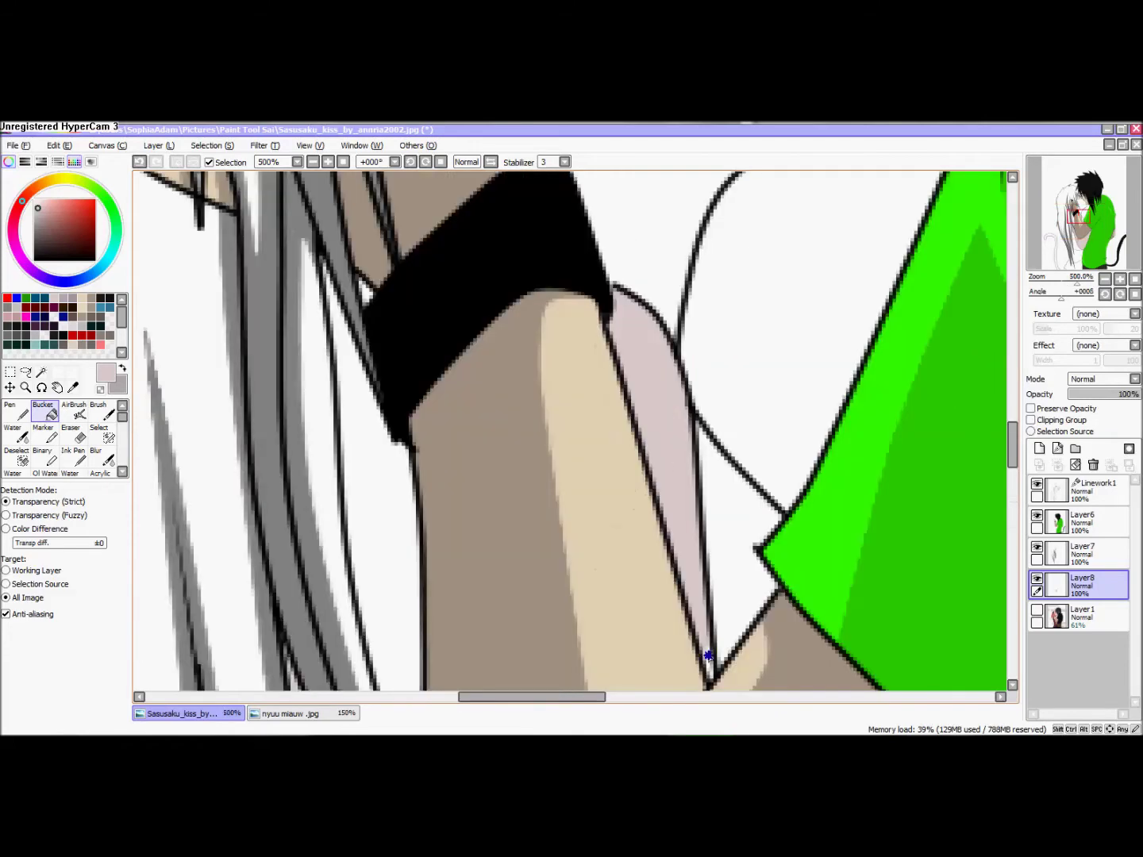
scroll(668, 271, "up", 1)
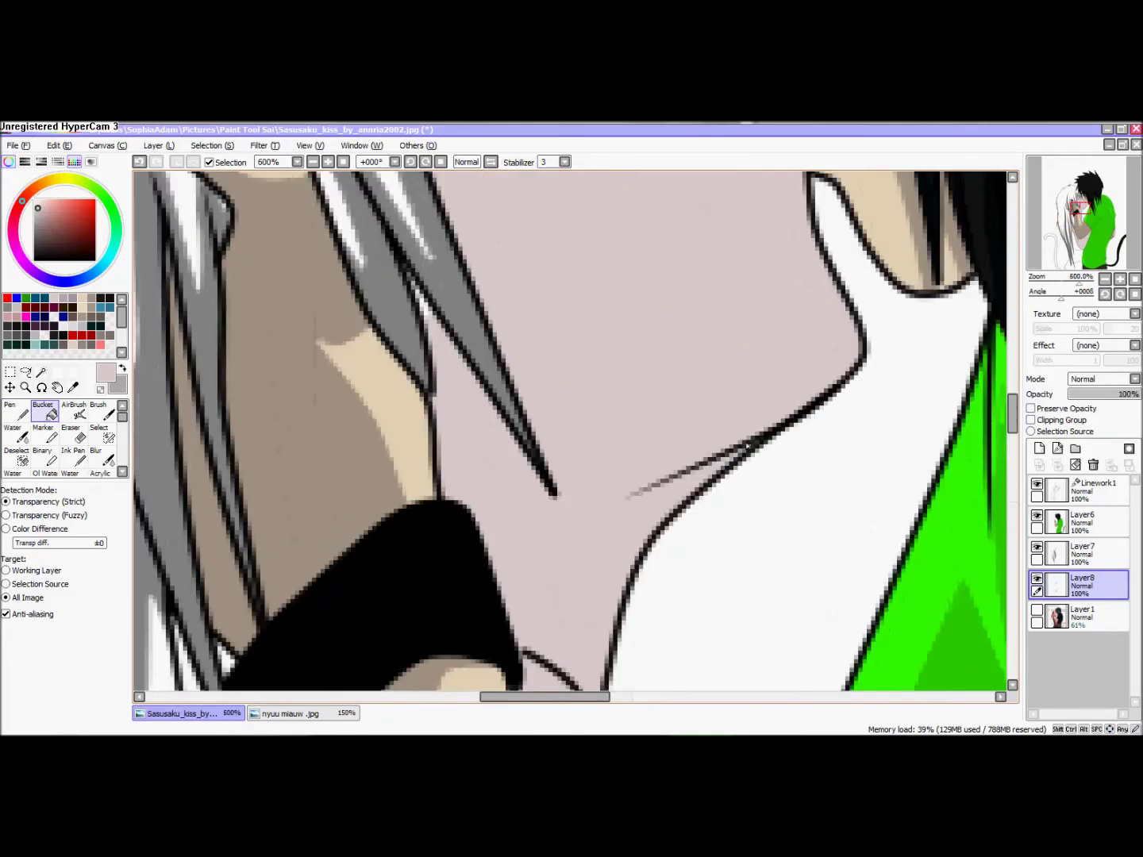
Switch to the darker greyish pink and add a new layer and a linework layer above the woman's pink skin layer.
scroll(748, 431, "down", 1)
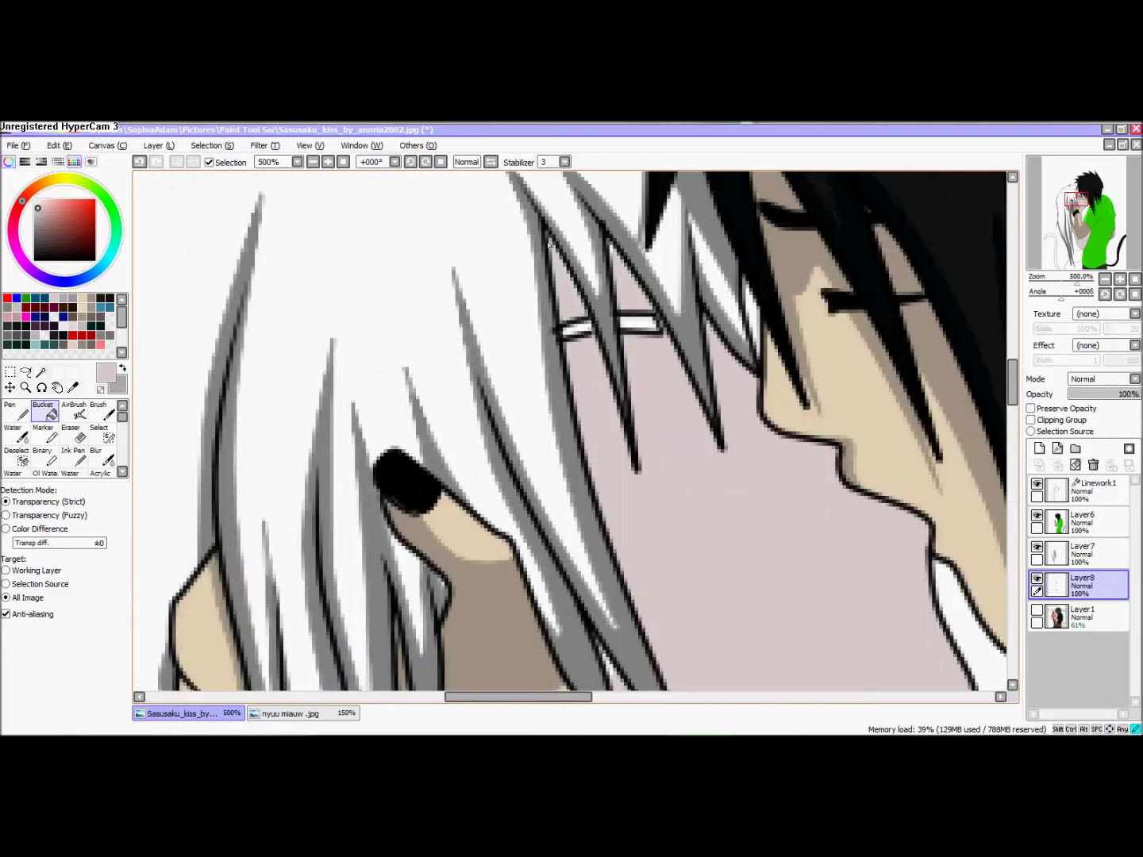
scroll(601, 273, "down", 6)
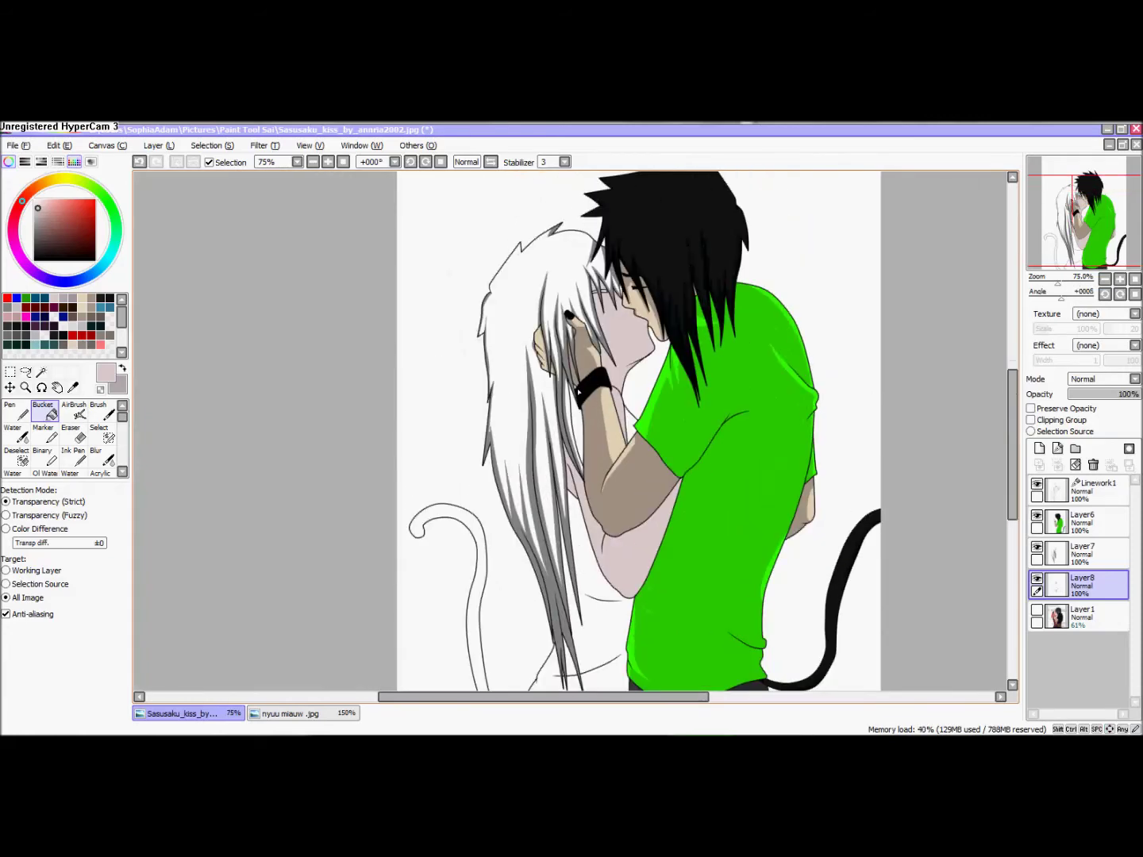
left_click(124, 367)
scroll(573, 278, "up", 1)
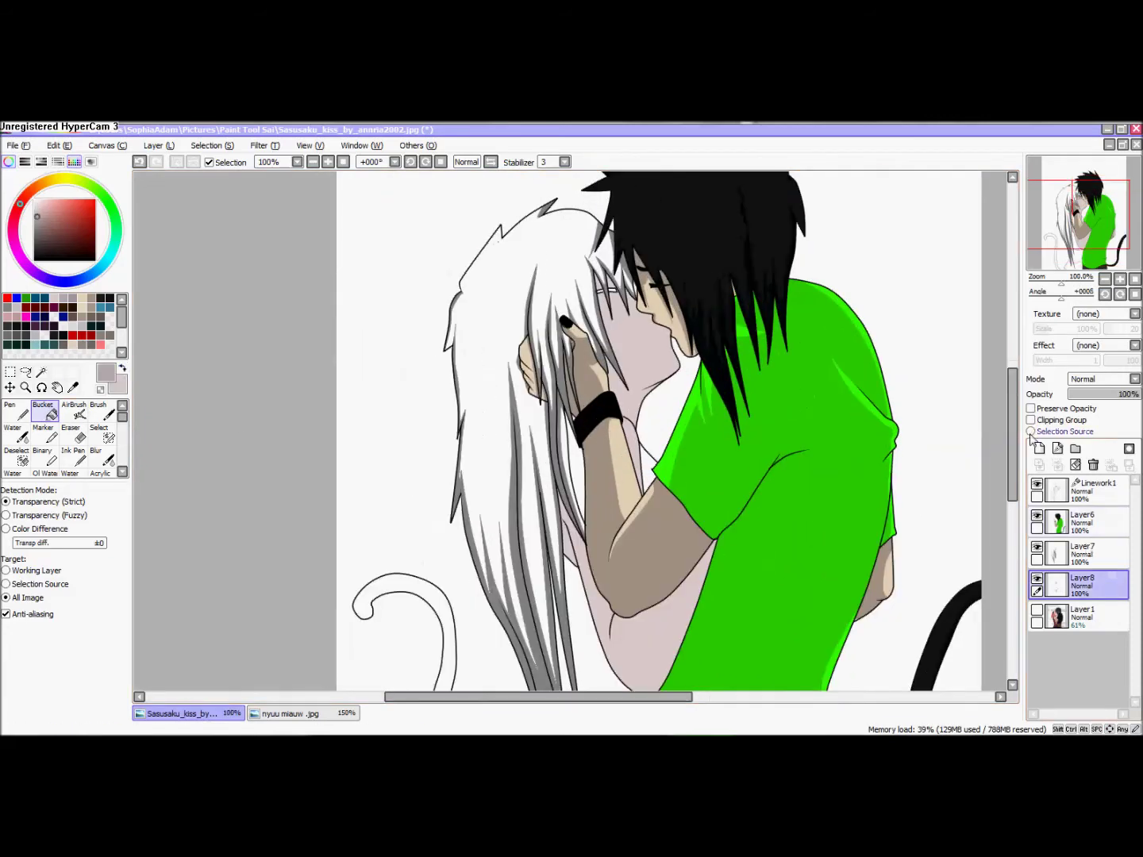
left_click(1039, 449)
left_click(1057, 449)
Draw size 21 curve strokes as shadows beneath the short fringe strands on the woman's face.
scroll(611, 283, "up", 3)
left_click(123, 509)
left_click(637, 315)
double_click(689, 352)
left_click(588, 274)
double_click(648, 419)
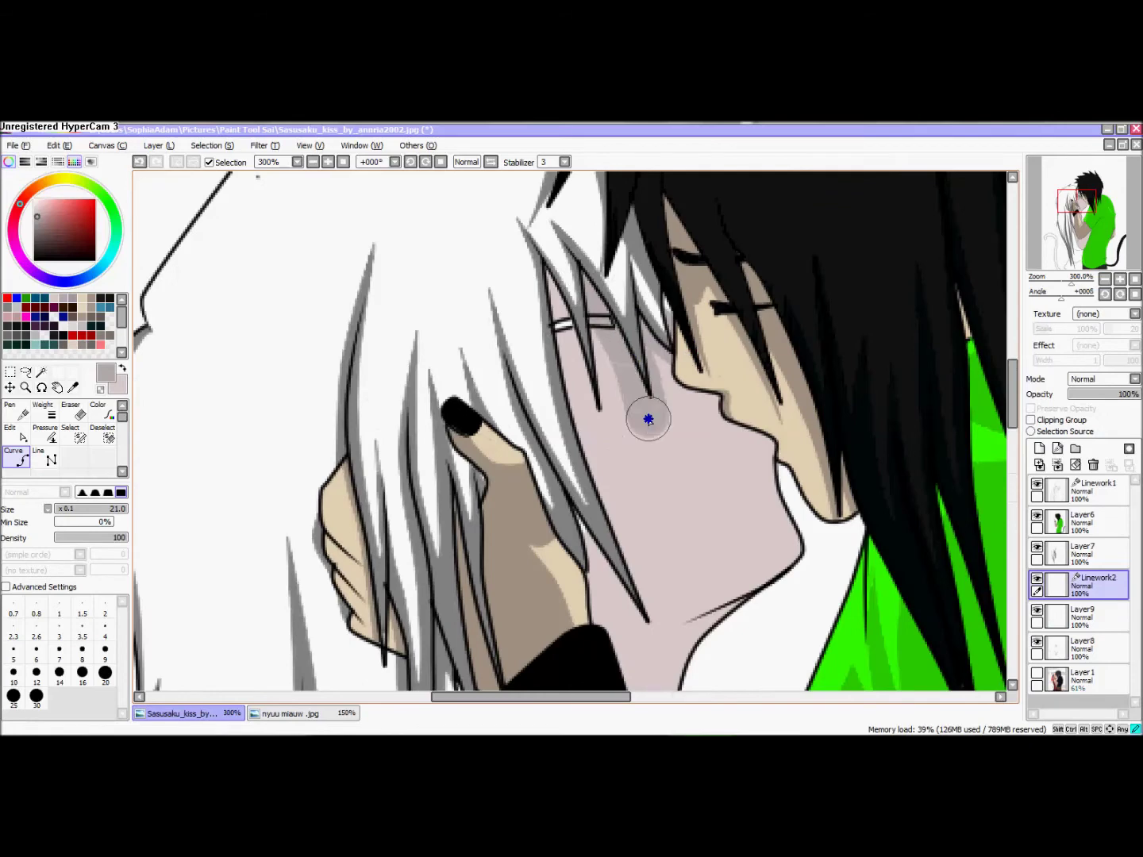
left_click(566, 280)
left_click(584, 351)
double_click(597, 413)
Taper the ends of the fringe shadow strokes with the Pressure tool.
left_click(47, 434)
left_click_drag(648, 416, 556, 412)
left_click_drag(627, 346, 511, 362)
mouse_move(599, 416)
left_mouse_down()
mouse_move(533, 357)
mouse_move(473, 376)
left_mouse_up()
Draw a curved shadow along the long hair strand beside the woman's cheek and taper its lower end with the Pressure tool.
left_click(16, 457)
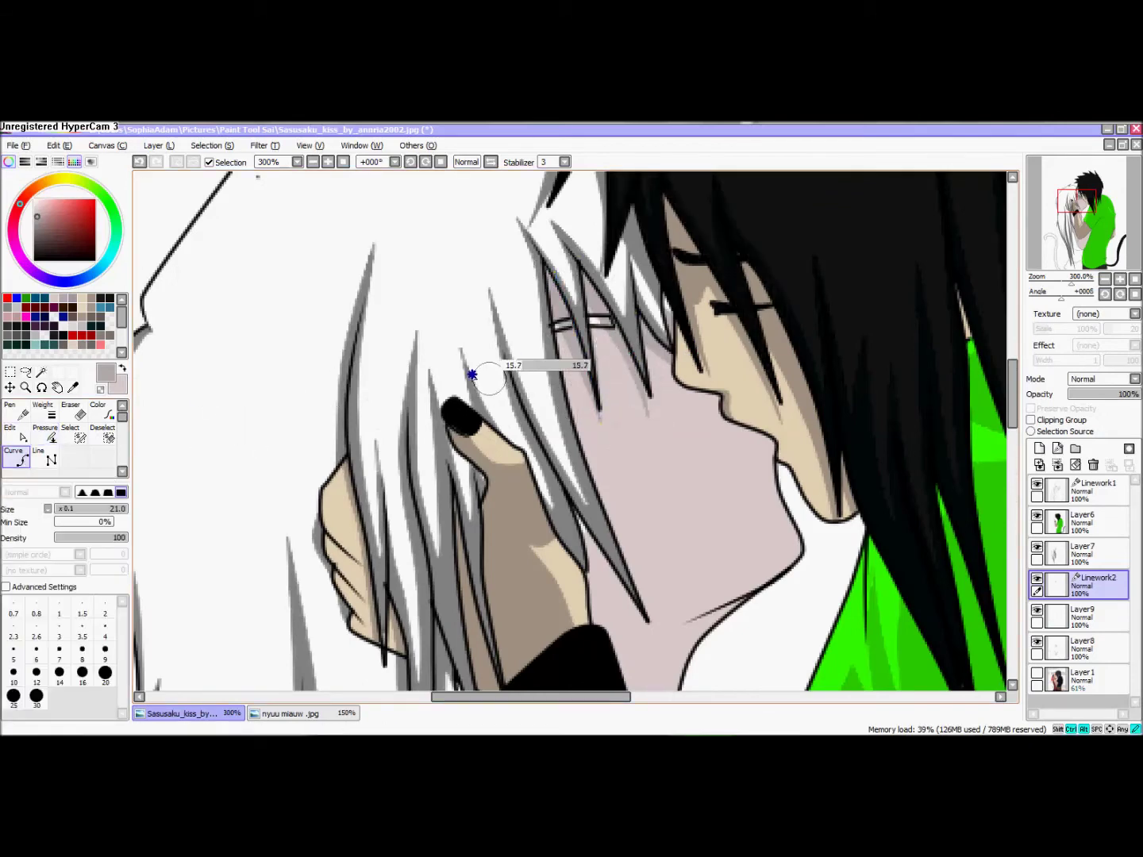
left_click(547, 305)
left_click(595, 470)
double_click(659, 627)
left_click(52, 436)
left_click_drag(659, 627, 275, 591)
left_click(1075, 617)
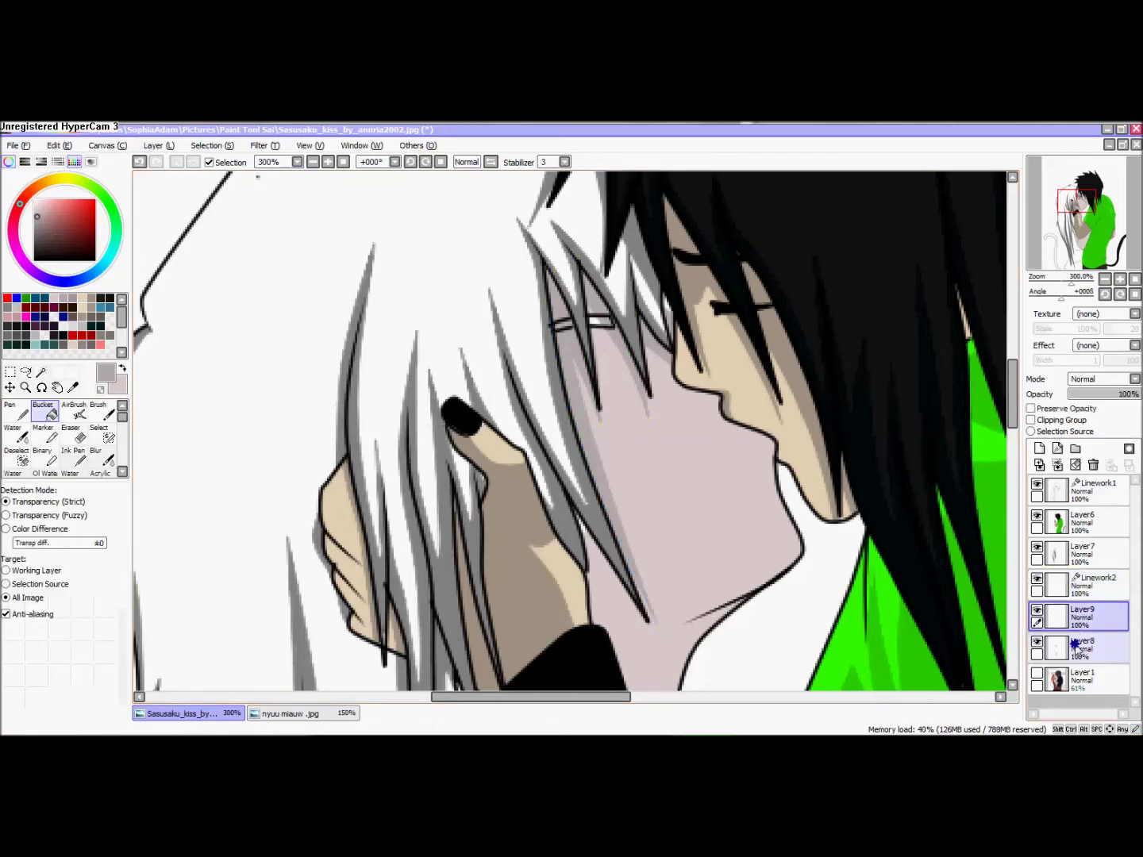
left_click(1075, 645)
left_click(124, 368)
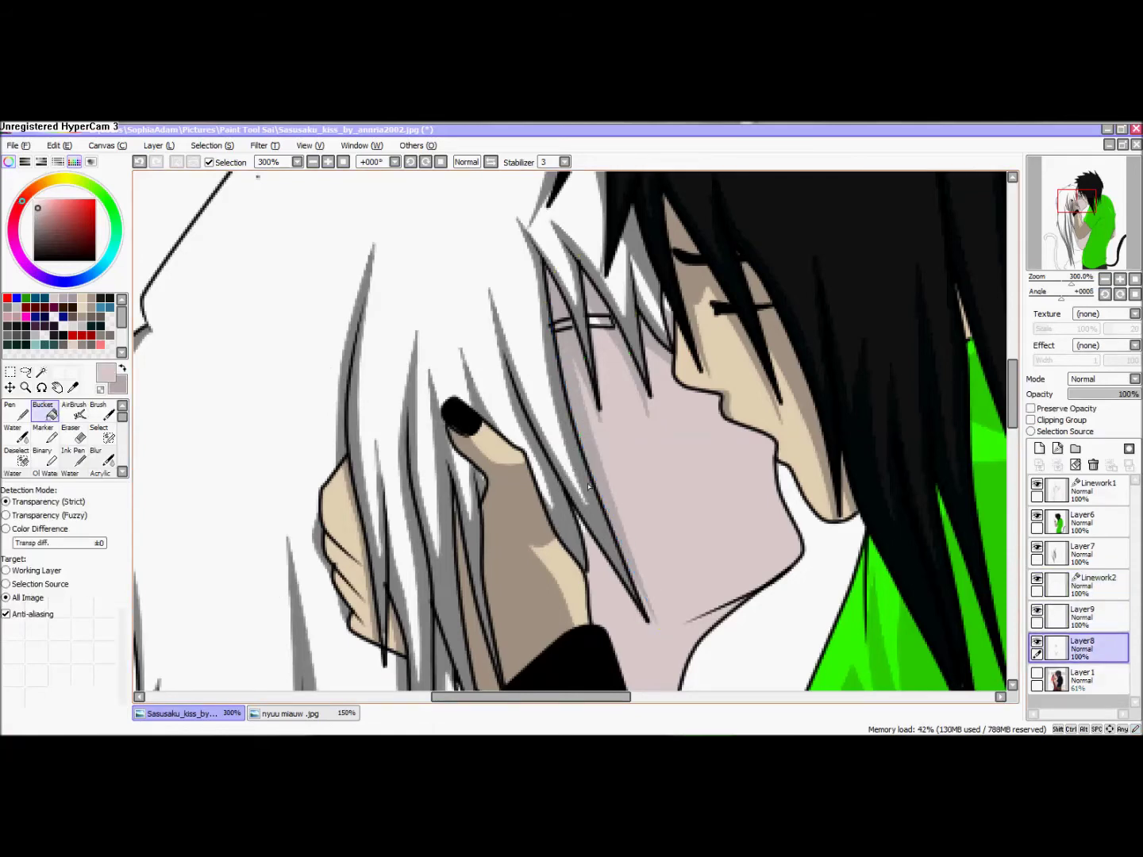
scroll(589, 485, "up", 3)
scroll(584, 513, "down", 3)
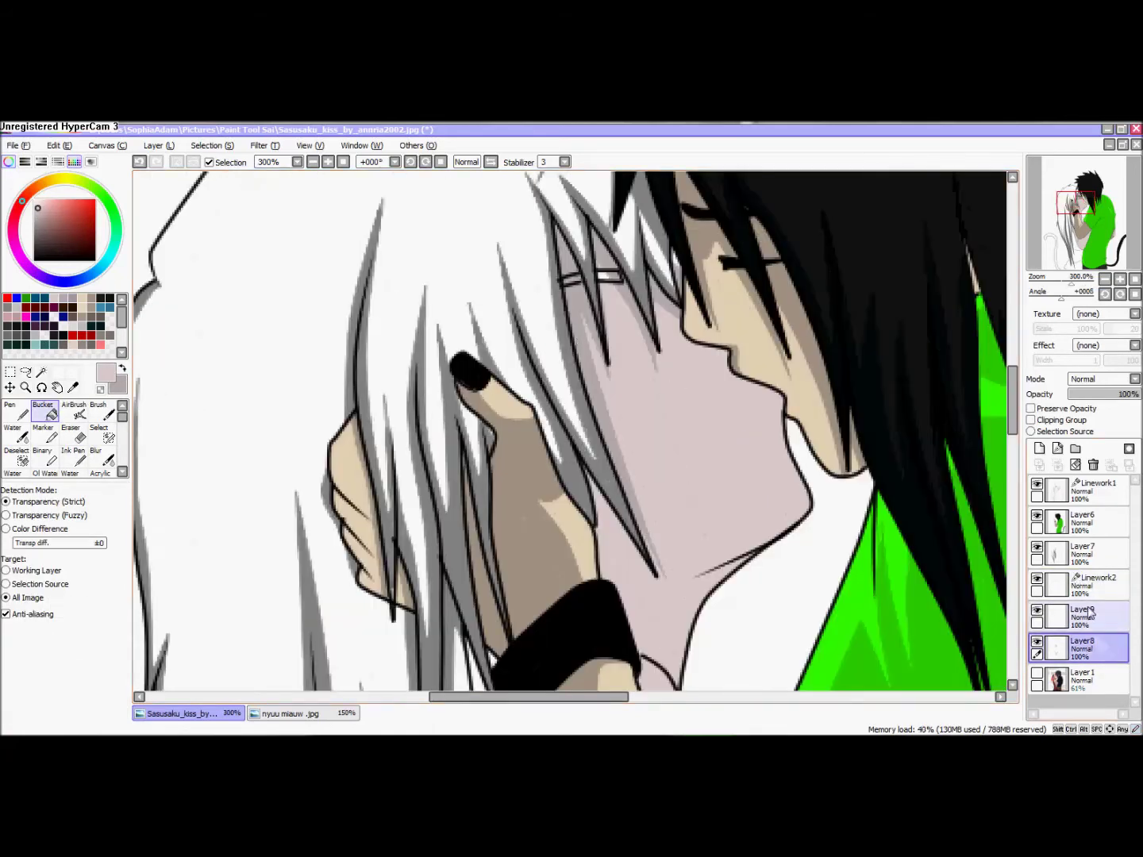
Hide the pink skin layer, show the reference picture and outline the shadow under the woman's jaw with size 1 curves on the new linework layer.
left_click(1082, 584)
scroll(418, 482, "up", 2)
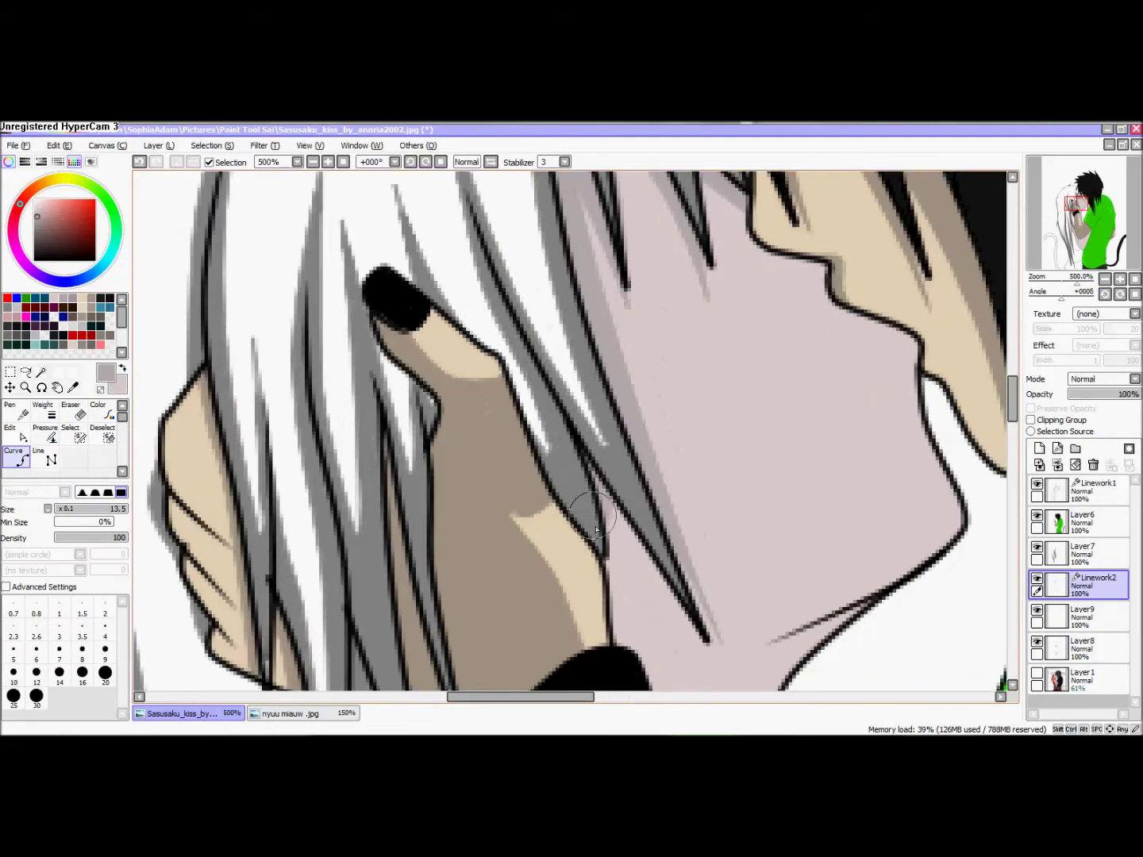
scroll(610, 646, "down", 5)
left_click(1038, 642)
left_click(1038, 674)
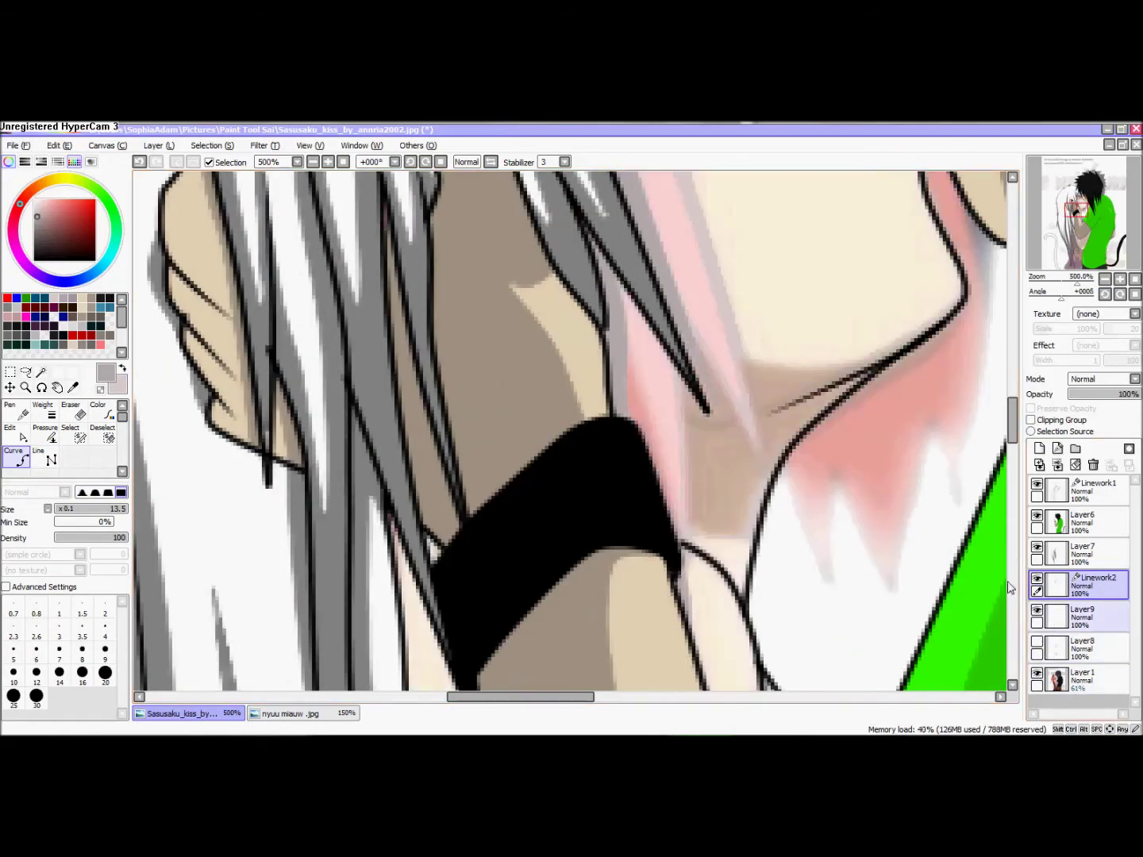
left_click(59, 607)
scroll(772, 437, "down", 3)
scroll(747, 405, "up", 2)
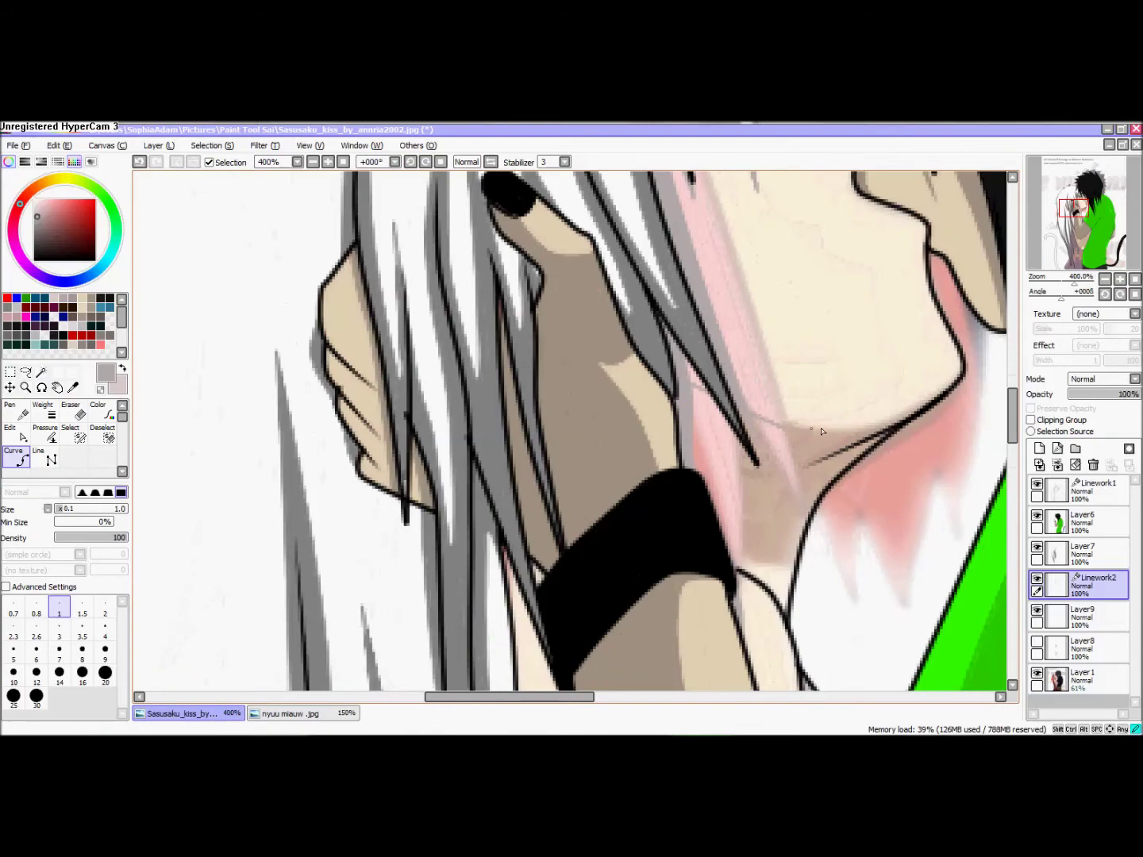
scroll(740, 540, "down", 2)
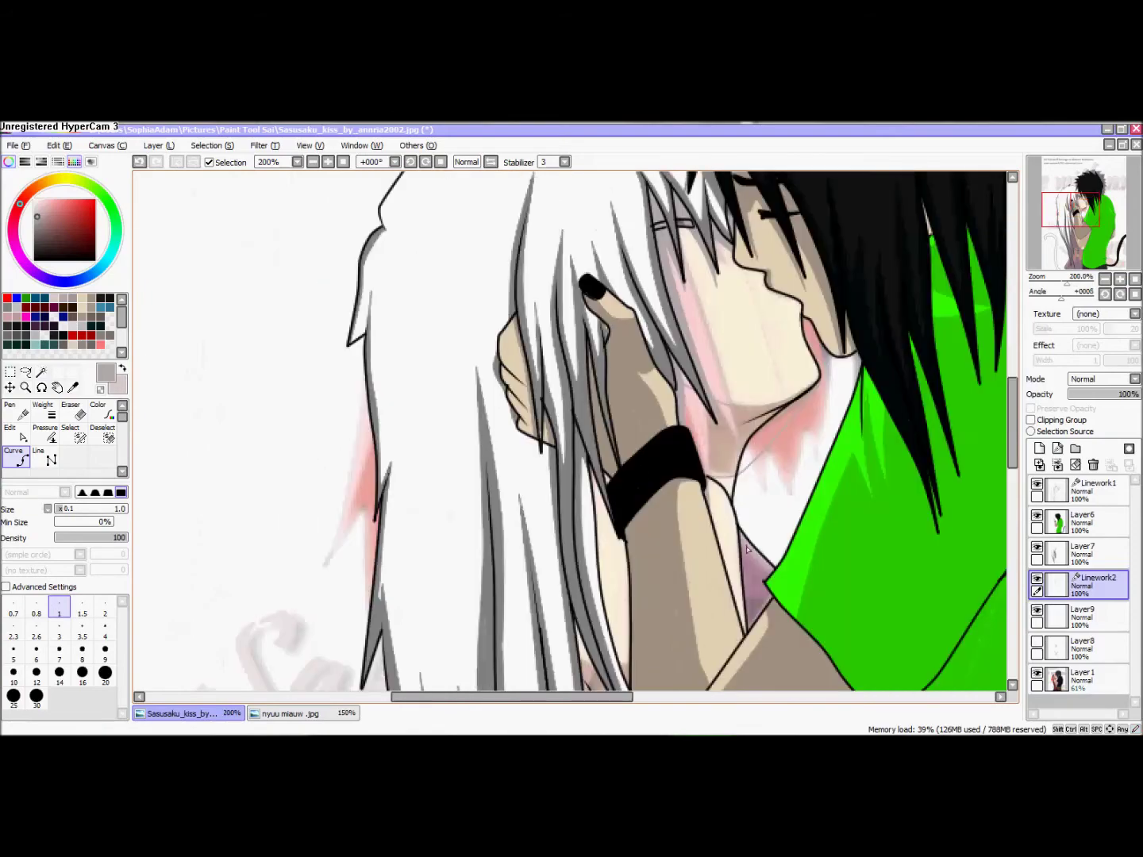
Outline the narrow shadow along the woman's nose and lips on the shading linework layer.
scroll(766, 262, "up", 4)
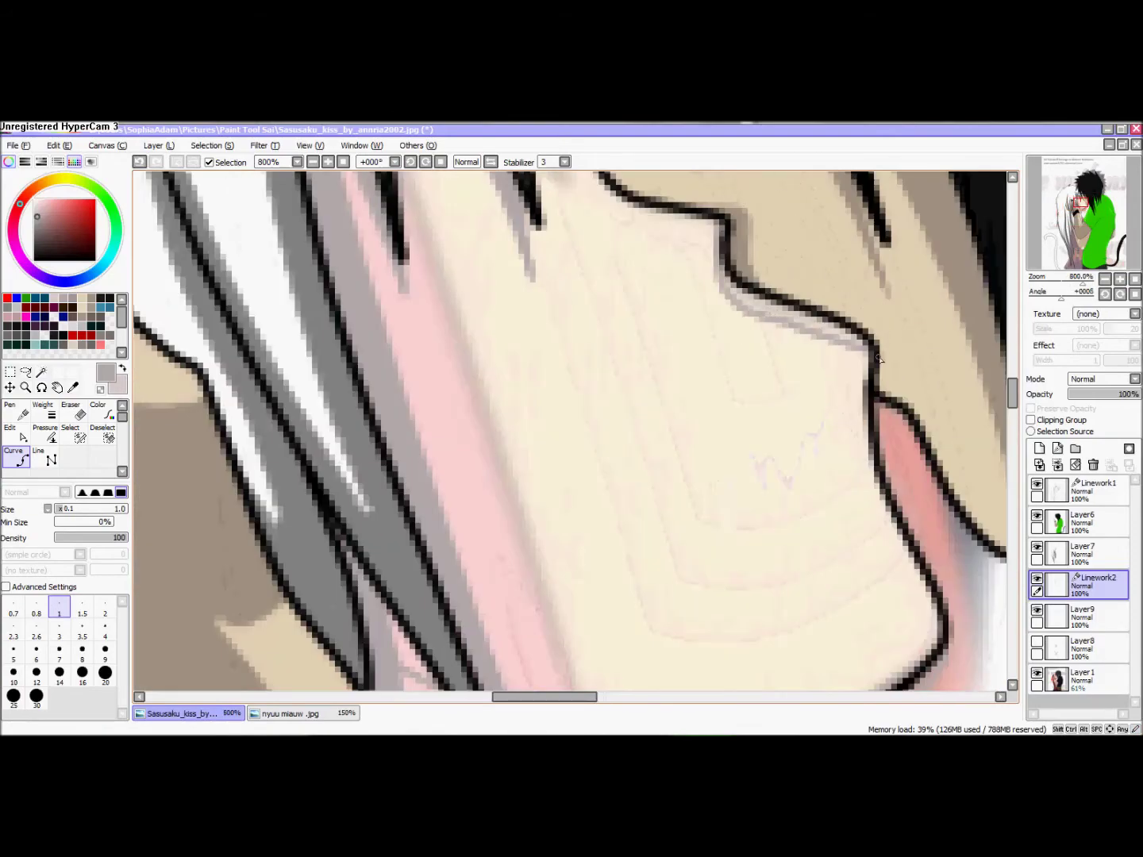
scroll(881, 359, "up", 3)
scroll(489, 445, "down", 4)
scroll(490, 427, "down", 4)
scroll(489, 424, "down", 3)
scroll(497, 578, "up", 5)
scroll(468, 524, "down", 3)
Trace the shadow edges around the highlights on the woman's skin below the man's elbow and beside the hair strands with size 1 curves.
scroll(469, 524, "up", 1)
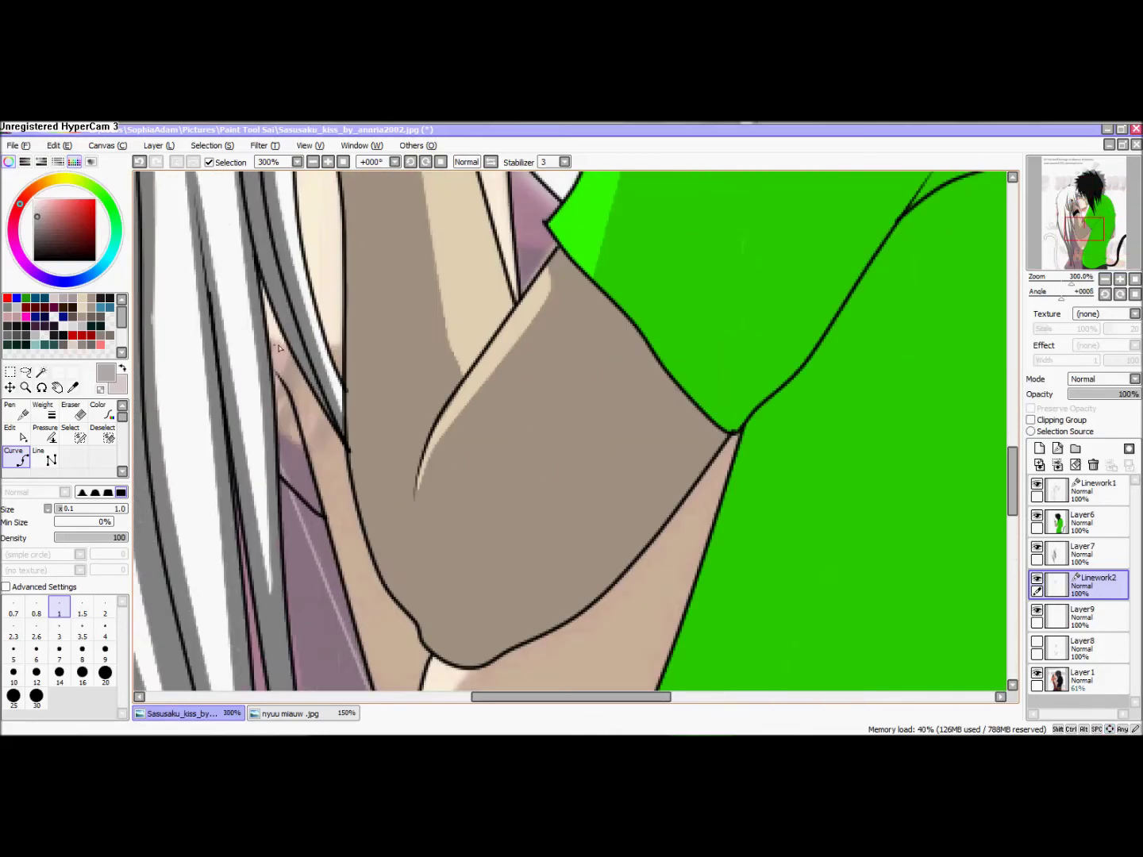
scroll(435, 459, "up", 1)
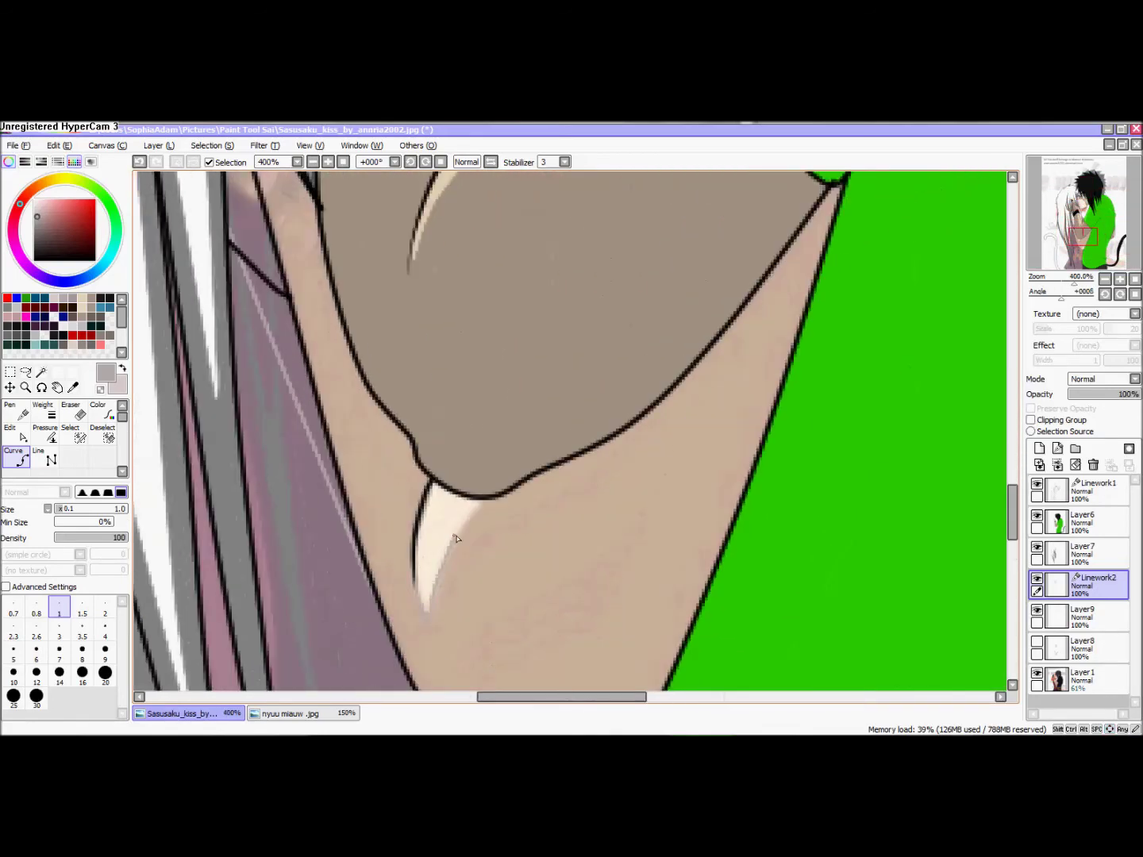
scroll(749, 243, "down", 2)
scroll(678, 281, "down", 3)
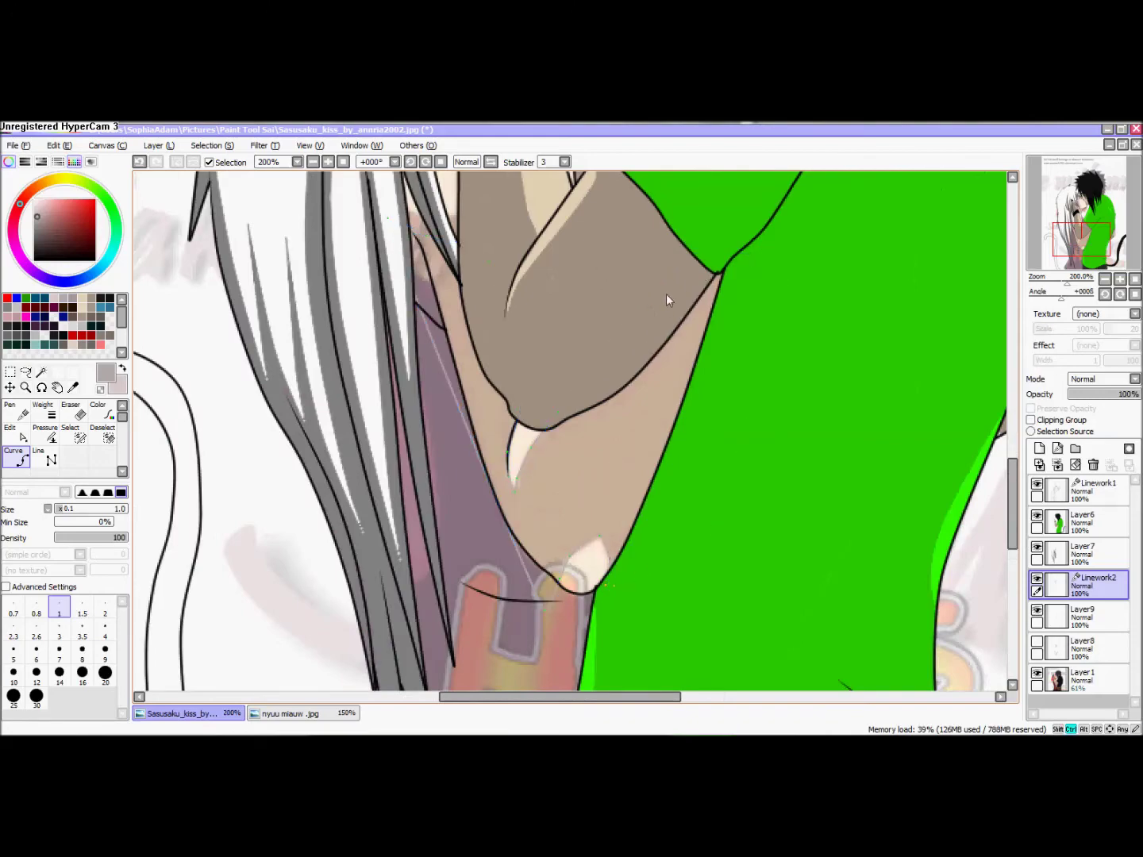
scroll(566, 283, "up", 4)
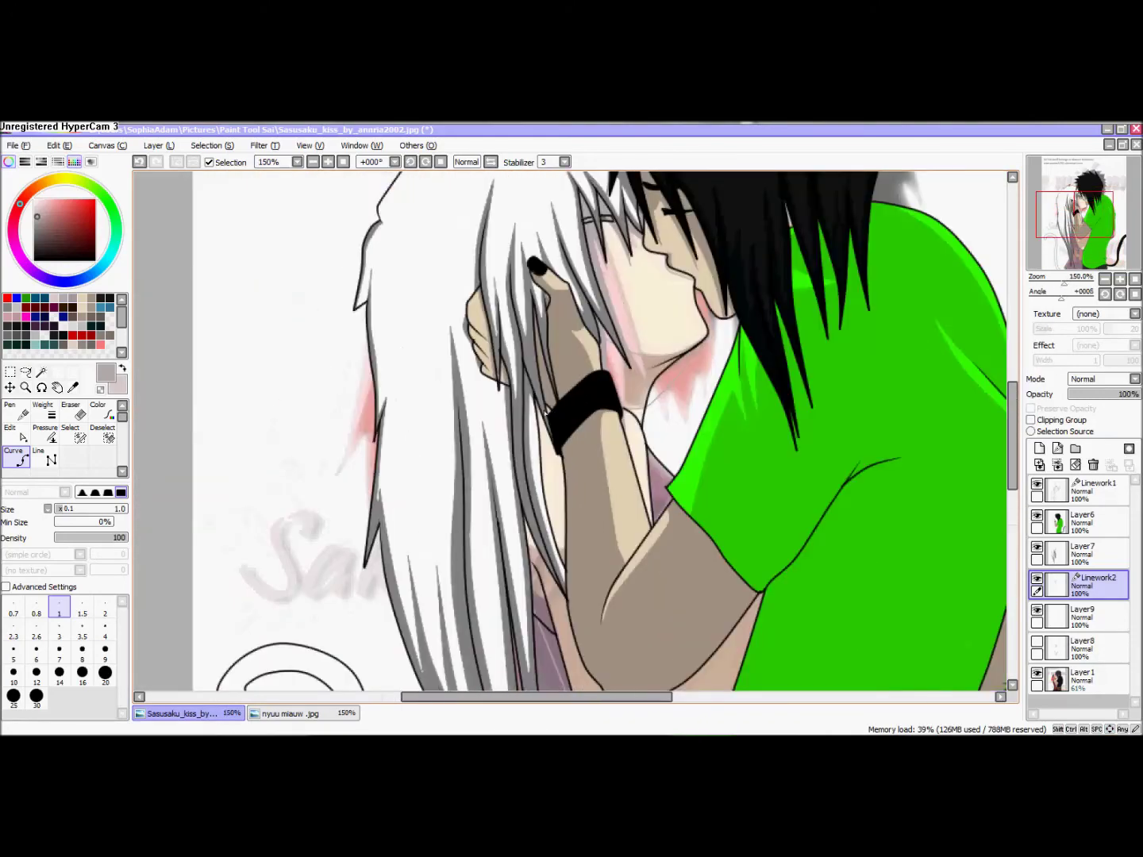
scroll(603, 374, "down", 3)
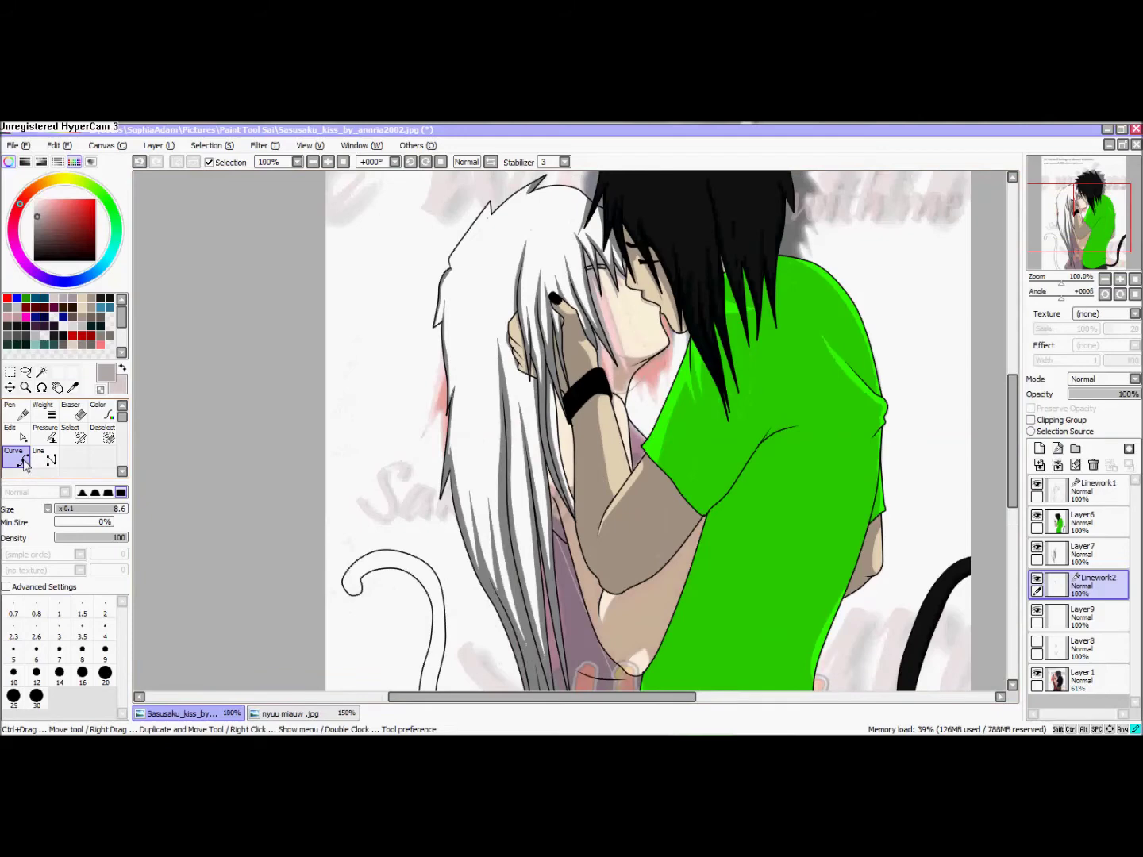
left_click(59, 608)
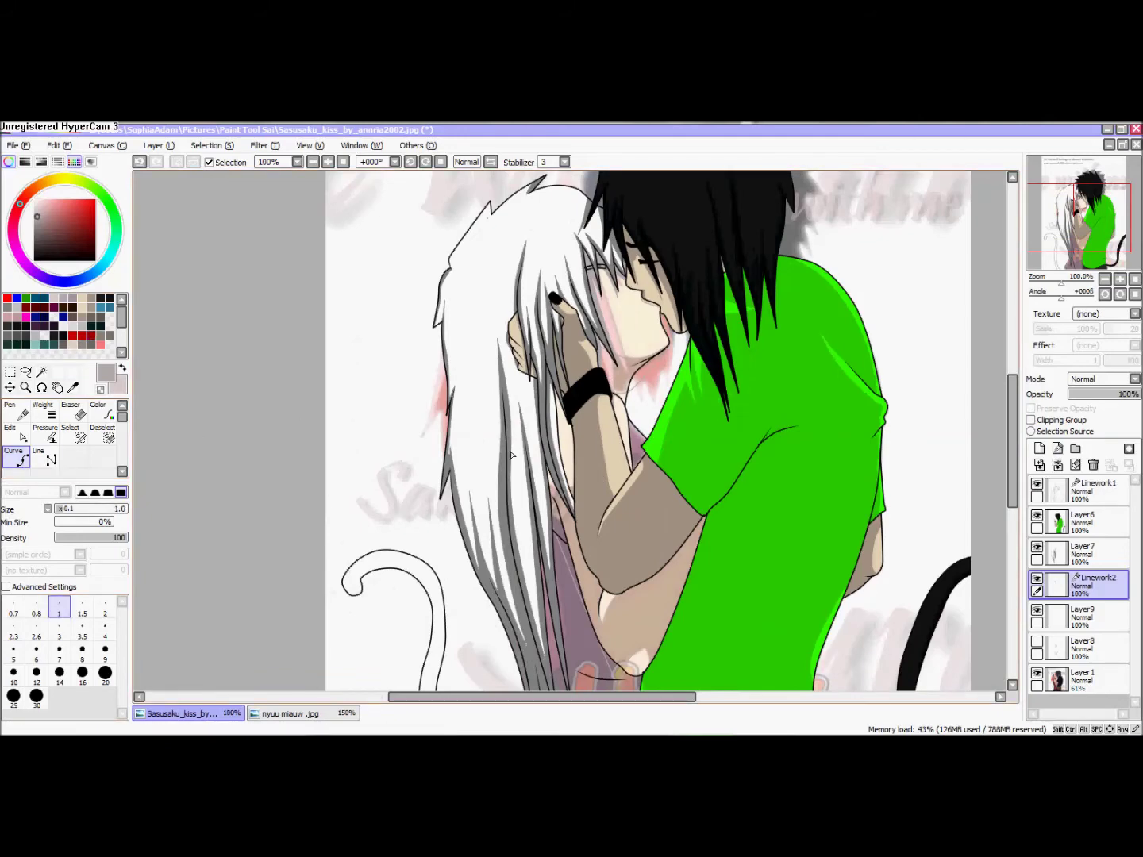
scroll(561, 528, "up", 4)
left_click(516, 534)
Merge the shading linework down into the empty layer below it and hide the reference picture layer.
left_click(1057, 465)
left_click(1038, 641)
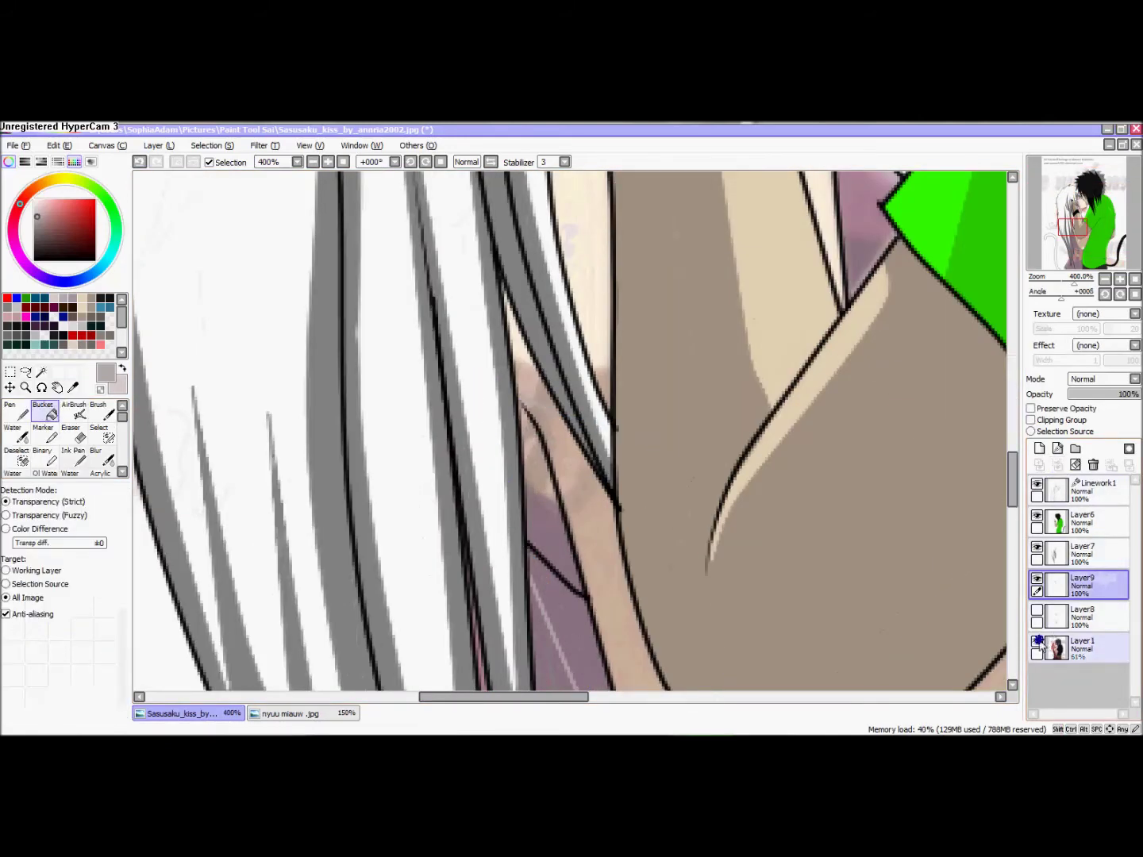
left_click(1038, 642)
Fill the outlined shadows on the woman's skin below the elbow, face and neck with darker greyish pink, using Working Layer as the bucket target.
scroll(320, 408, "down", 4)
left_click(642, 571)
scroll(539, 389, "down", 1)
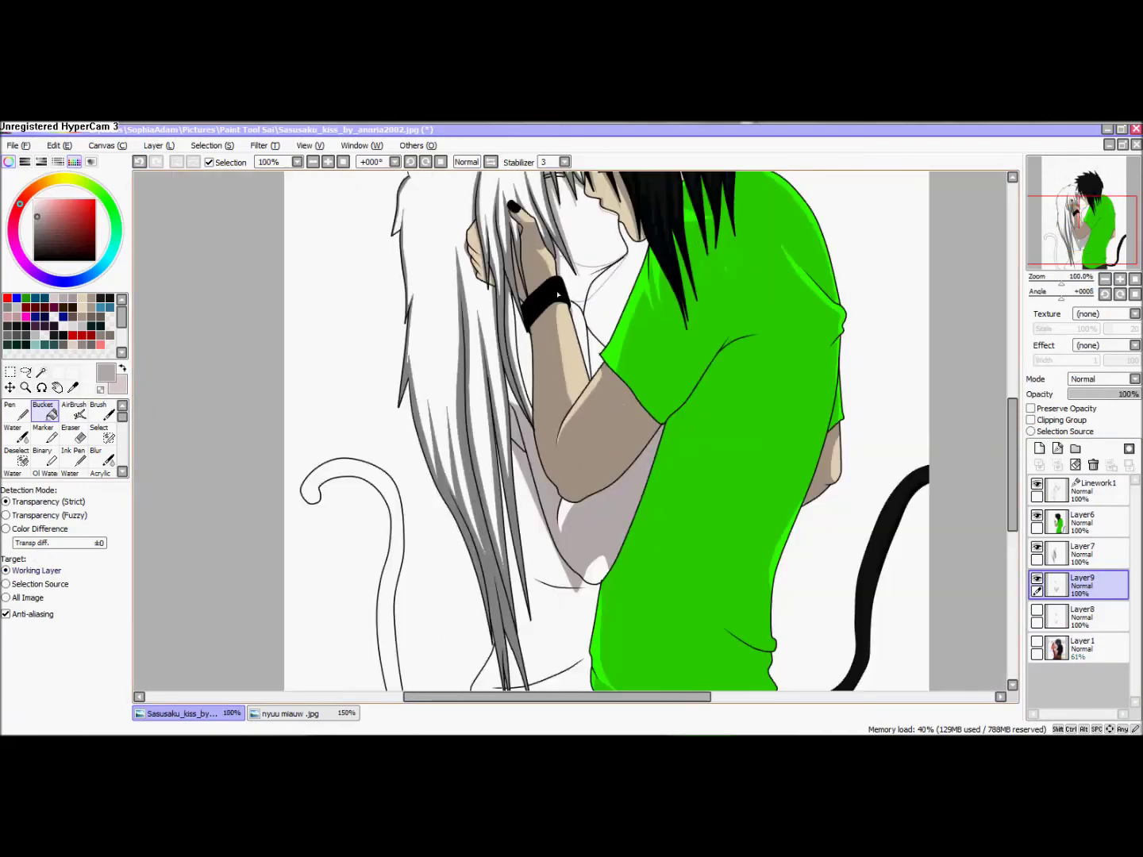
left_click(588, 276)
scroll(560, 267, "up", 4)
left_click(551, 273)
scroll(551, 274, "down", 5)
left_click_drag(551, 273, 549, 404)
scroll(549, 404, "up", 2)
Merge the skin shadow layer down into the woman's pink skin layer.
left_click(1059, 466)
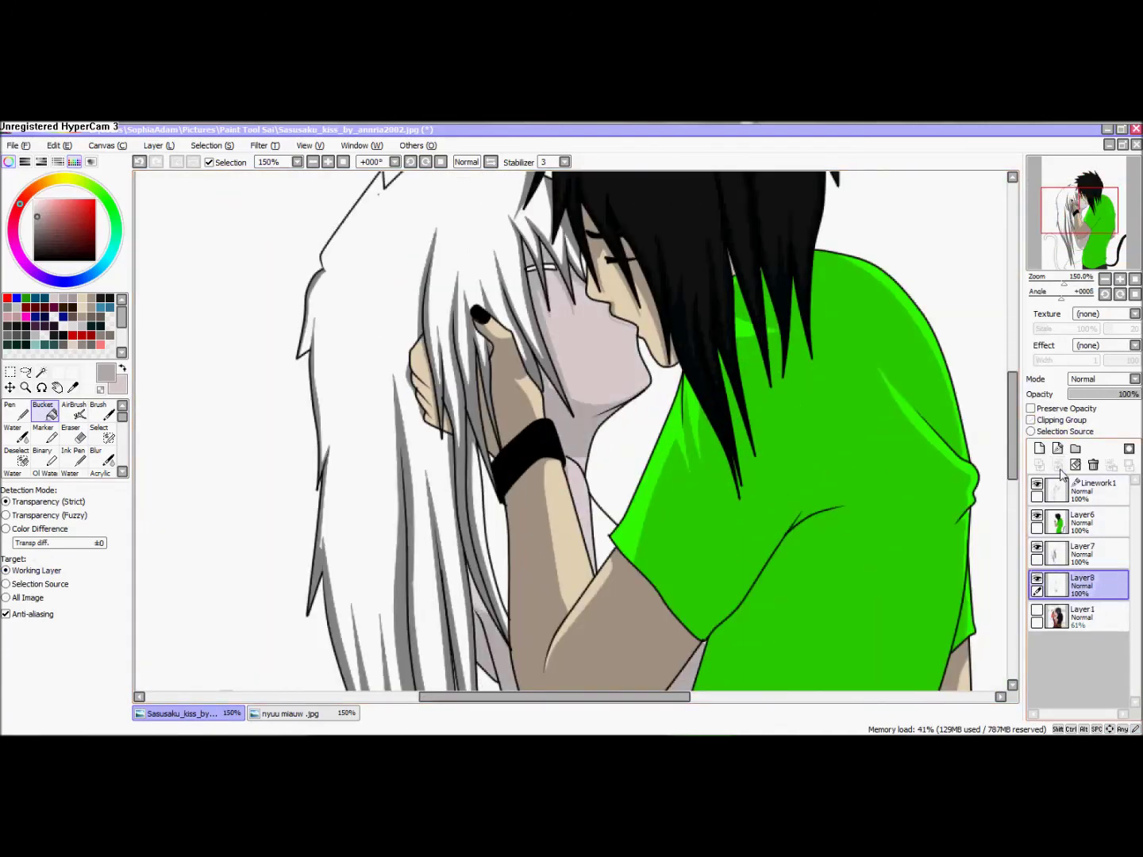
scroll(674, 458, "down", 4)
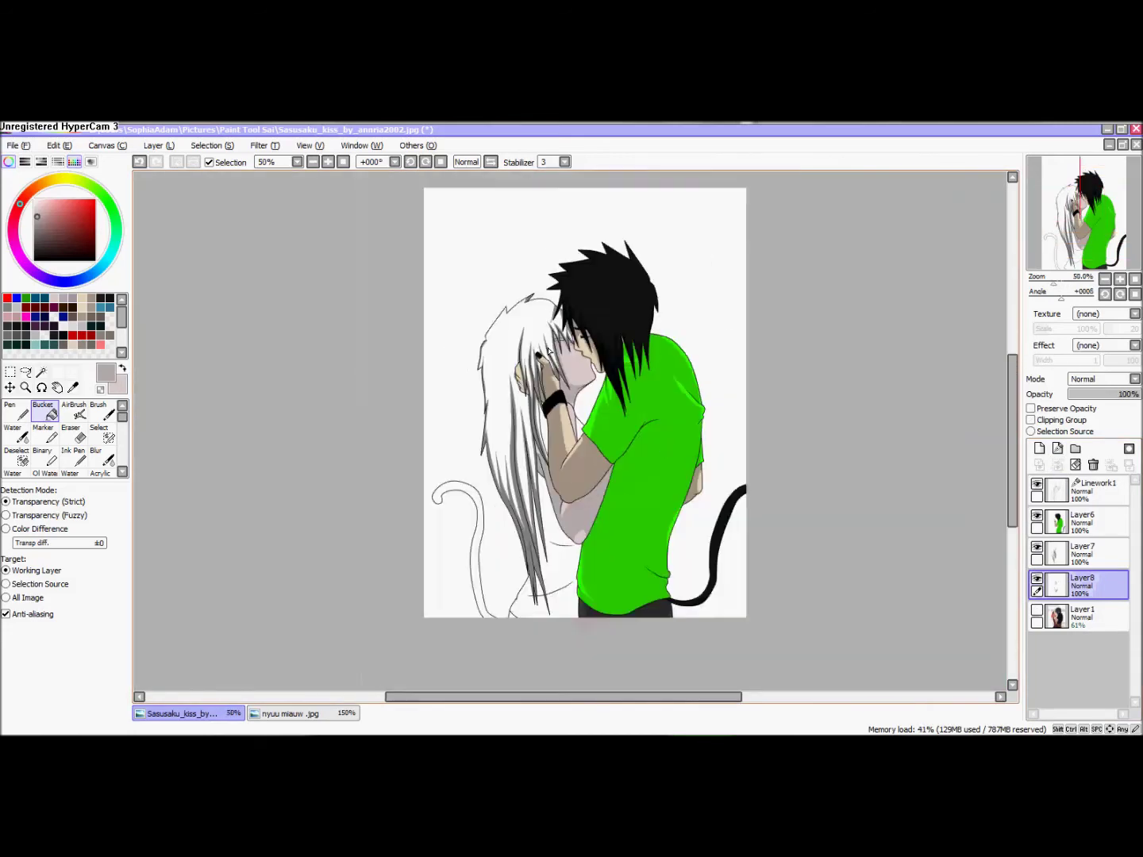
scroll(555, 489, "up", 2)
Add a new layer and a linework layer above the hair layer, and select the new normal layer for the woman's tail.
left_click(1065, 554)
left_click(1074, 589)
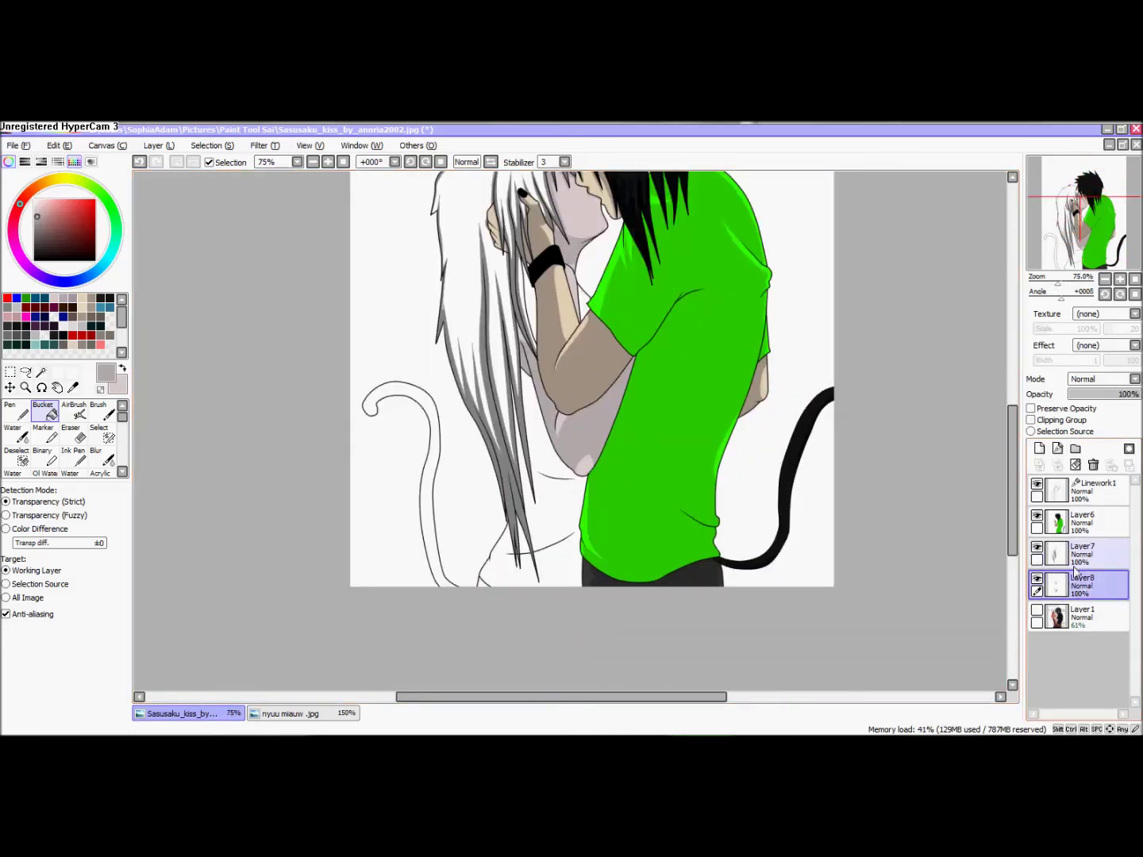
left_click(1071, 556)
left_click(1040, 449)
left_click(1057, 450)
left_click(1072, 586)
Fill the woman's tail with red, using All Image as the bucket target.
scroll(425, 427, "up", 2)
left_click(432, 428)
key("ctrl+z")
left_click(6, 597)
left_click(325, 383)
scroll(338, 385, "down", 2)
scroll(383, 397, "up", 2)
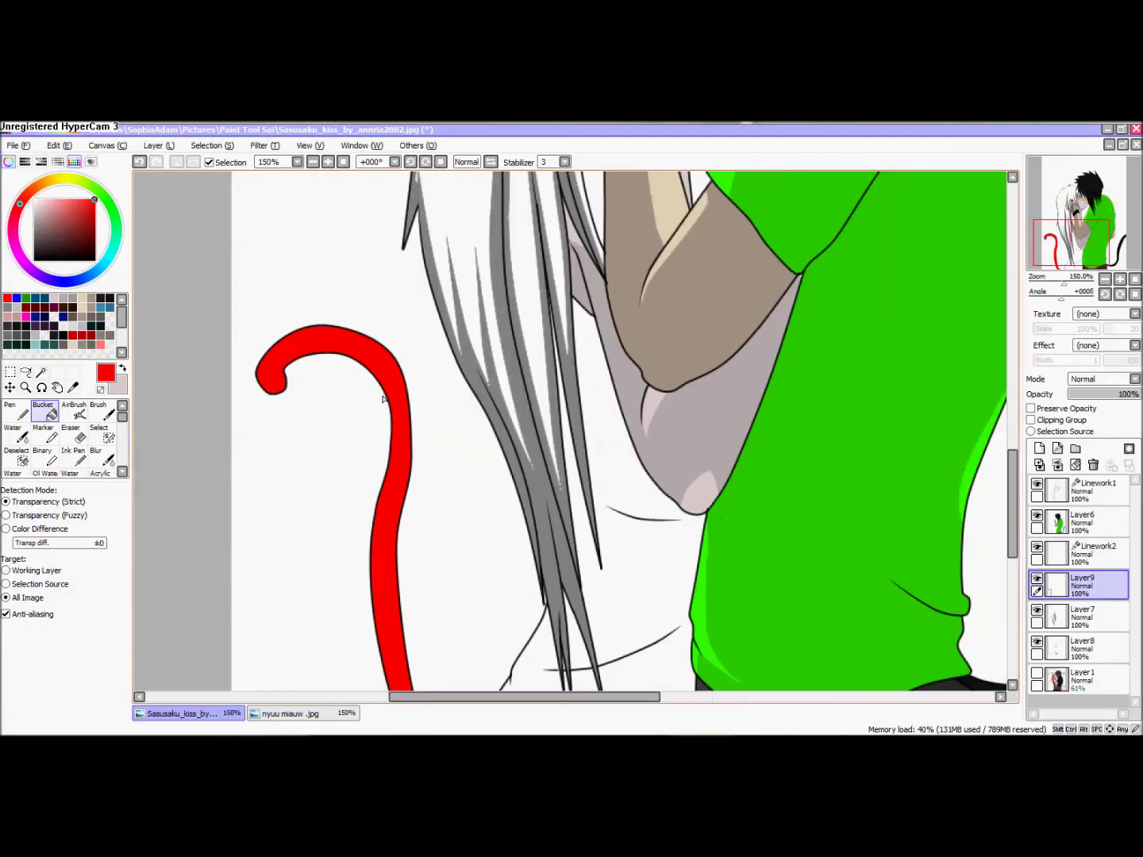
Turn the tail's red fill white with a Hue and Saturation adjustment.
key("ctrl+u")
left_click(571, 292)
left_click(487, 318)
Outline a grey shadow along the inner edge of the woman's tail with size 1 curves on the new linework layer.
left_click(1100, 554)
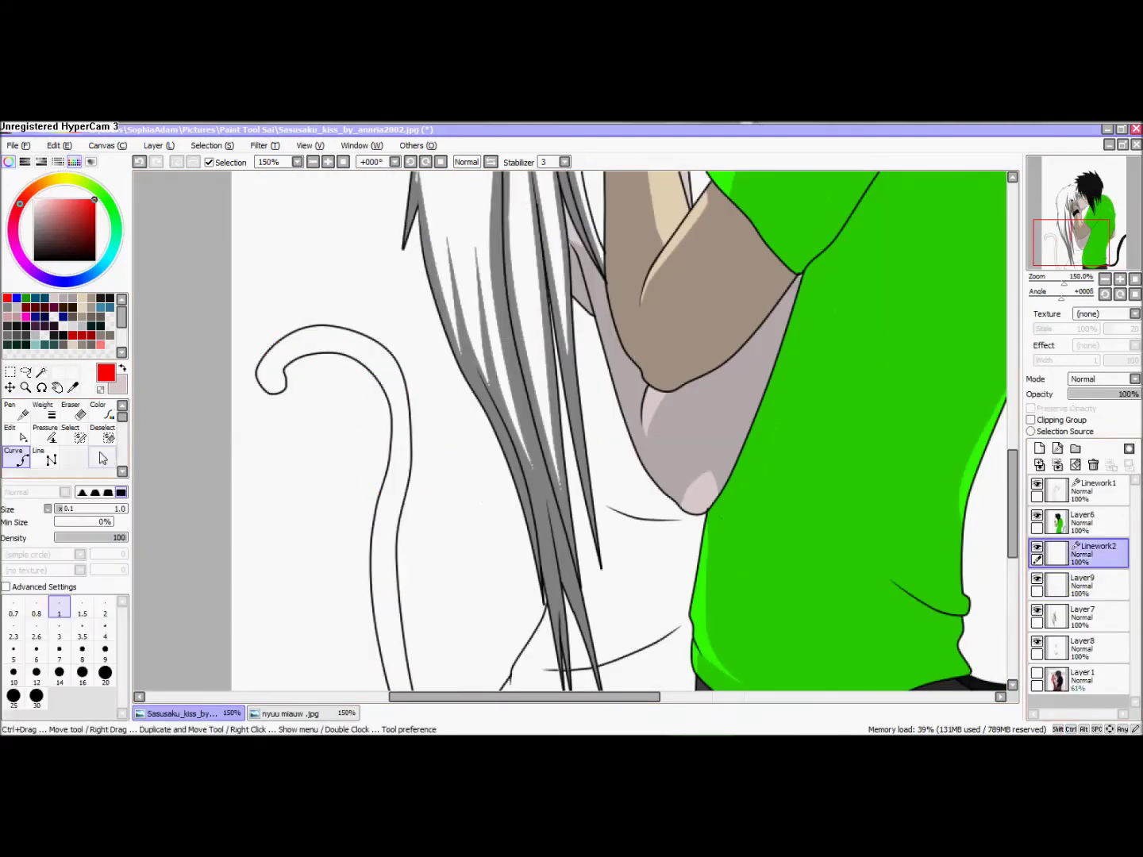
left_click(7, 311)
left_click_drag(1012, 503, 1011, 554)
scroll(349, 586, "up", 1)
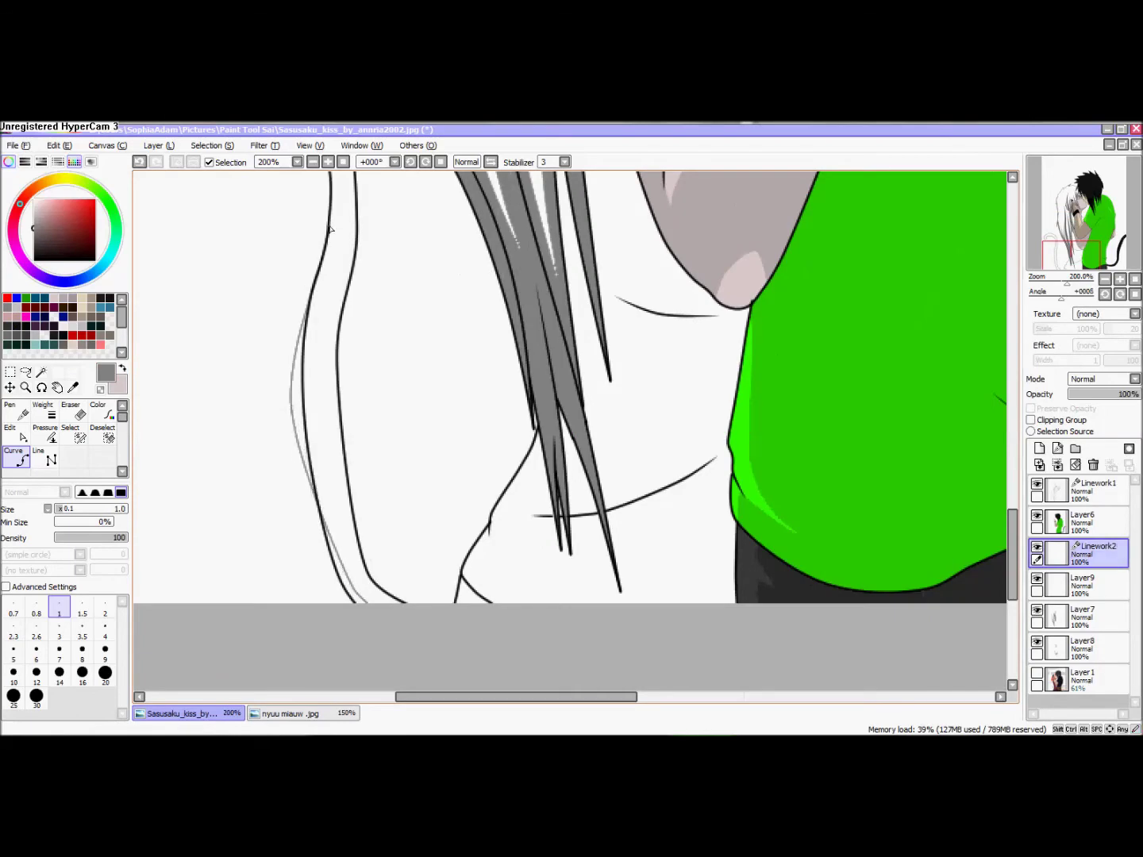
scroll(323, 330, "up", 3)
left_click(182, 321)
scroll(185, 338, "down", 2)
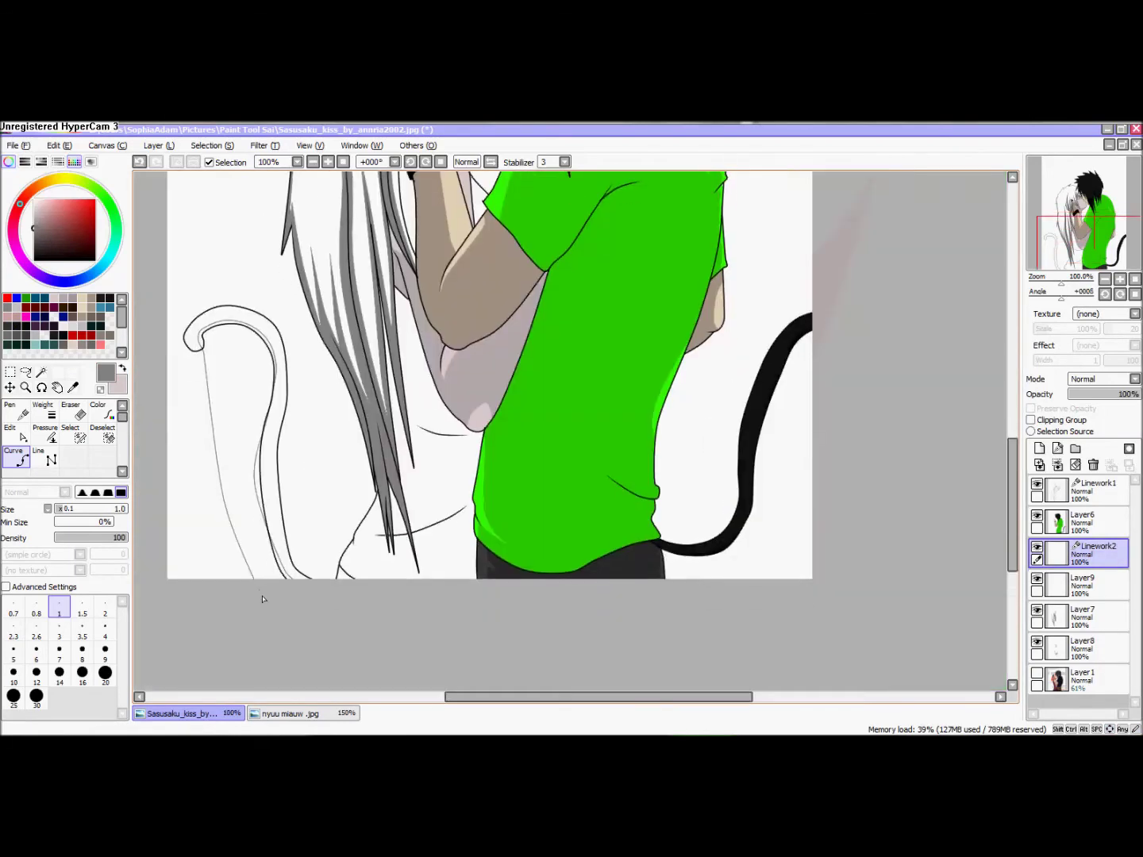
scroll(291, 574, "up", 2)
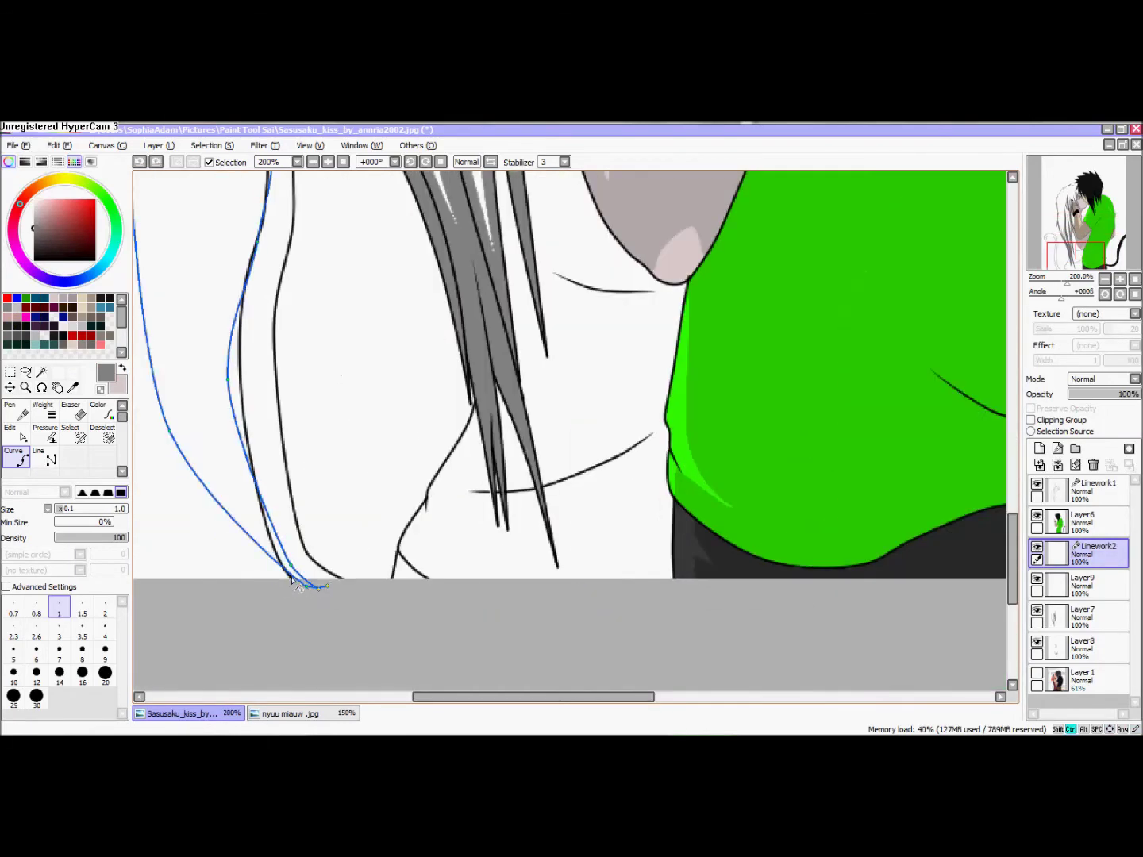
Merge the tail shadow outline down and try to fill it with grey, using Working Layer as the bucket target.
left_click(1058, 465)
scroll(398, 461, "down", 3)
left_click(300, 331)
scroll(401, 342, "up", 1)
key("ctrl+z")
left_click(25, 571)
left_click(308, 342)
key("ctrl+z")
scroll(284, 316, "up", 4)
left_click(255, 371)
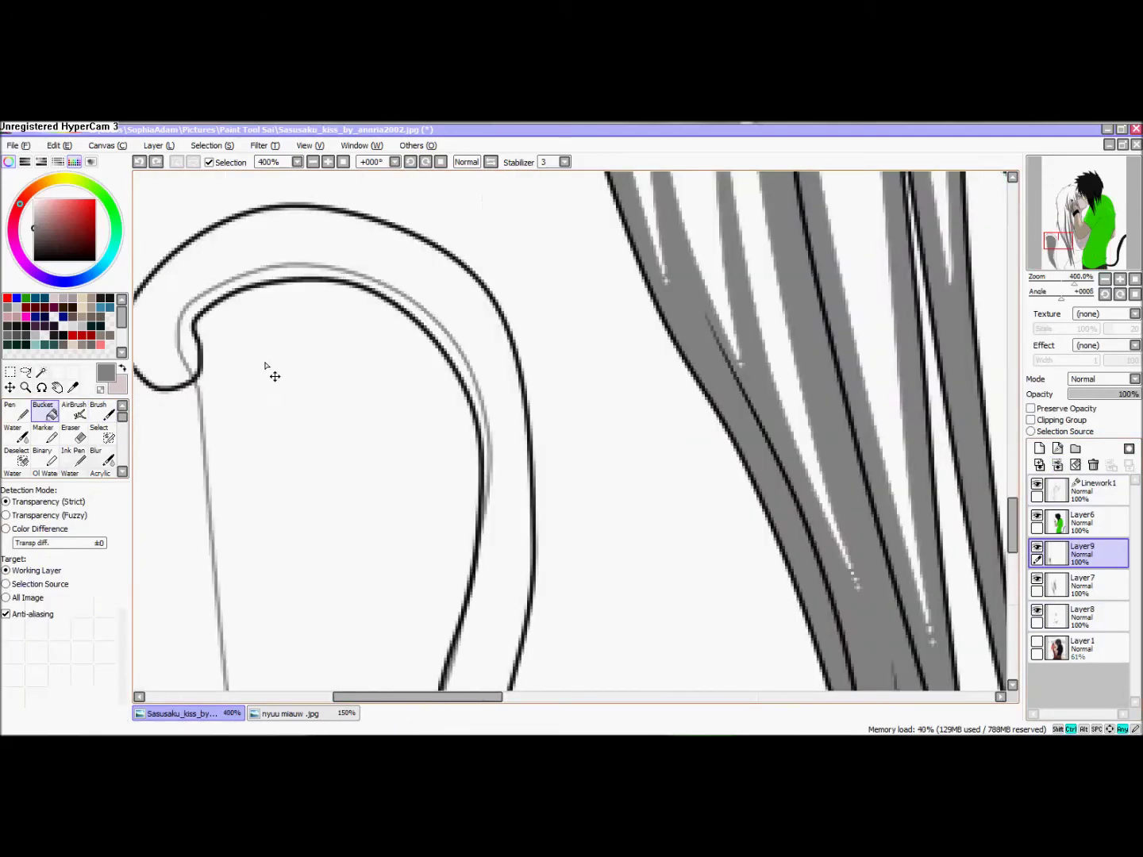
scroll(266, 372, "down", 5)
Put the tail shadow outline on a separate new layer above the white tail layer and fill it with grey.
scroll(387, 404, "up", 4)
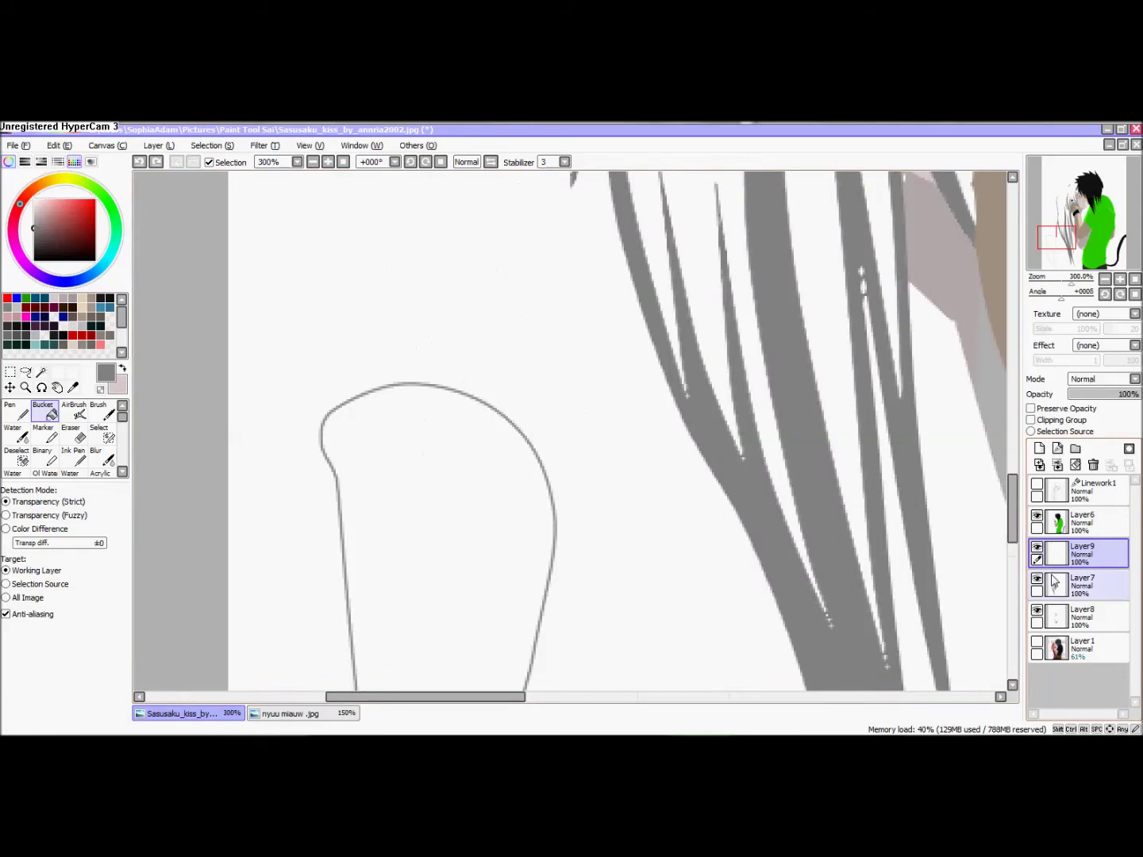
left_click(1058, 447)
left_click(1088, 586)
left_click(1040, 449)
left_click(1088, 554)
left_click(1093, 465)
scroll(556, 443, "down", 2)
scroll(509, 487, "down", 2)
Show the main linework again, clip the grey shadow layer to the tail layer and merge it down.
left_click(1037, 483)
left_click(1057, 467)
key("ctrl+z")
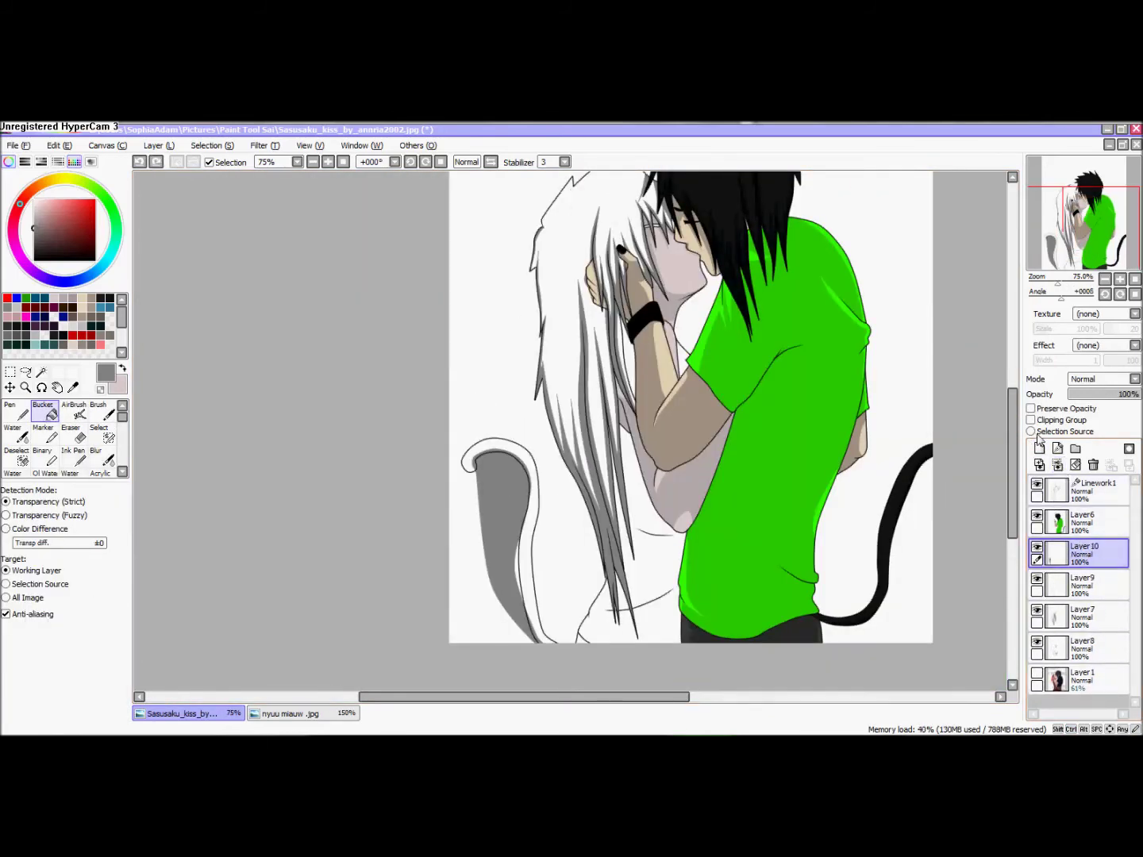
left_click(1032, 421)
left_click(1058, 467)
Merge the shaded tail layer down into the woman's hair layer.
scroll(544, 637, "up", 4)
scroll(533, 655, "down", 4)
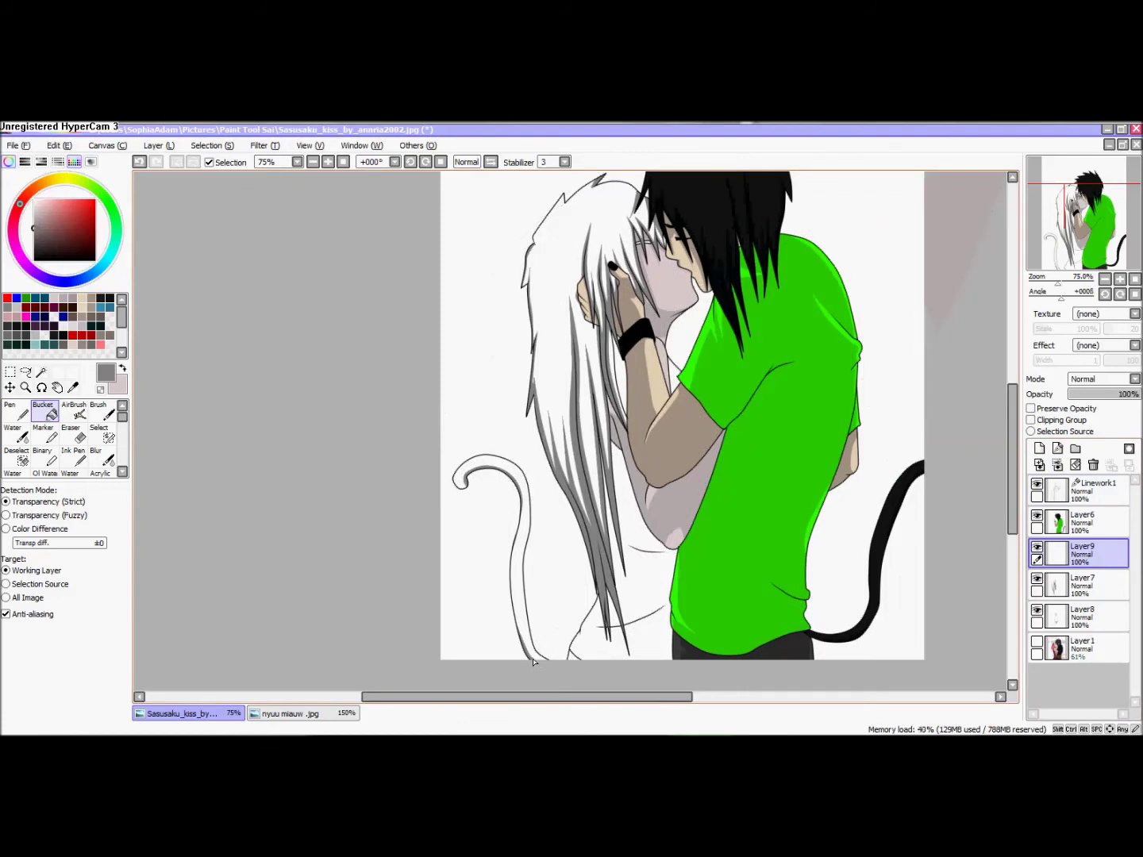
scroll(591, 527, "up", 4)
left_click(1058, 448)
key("ctrl+z")
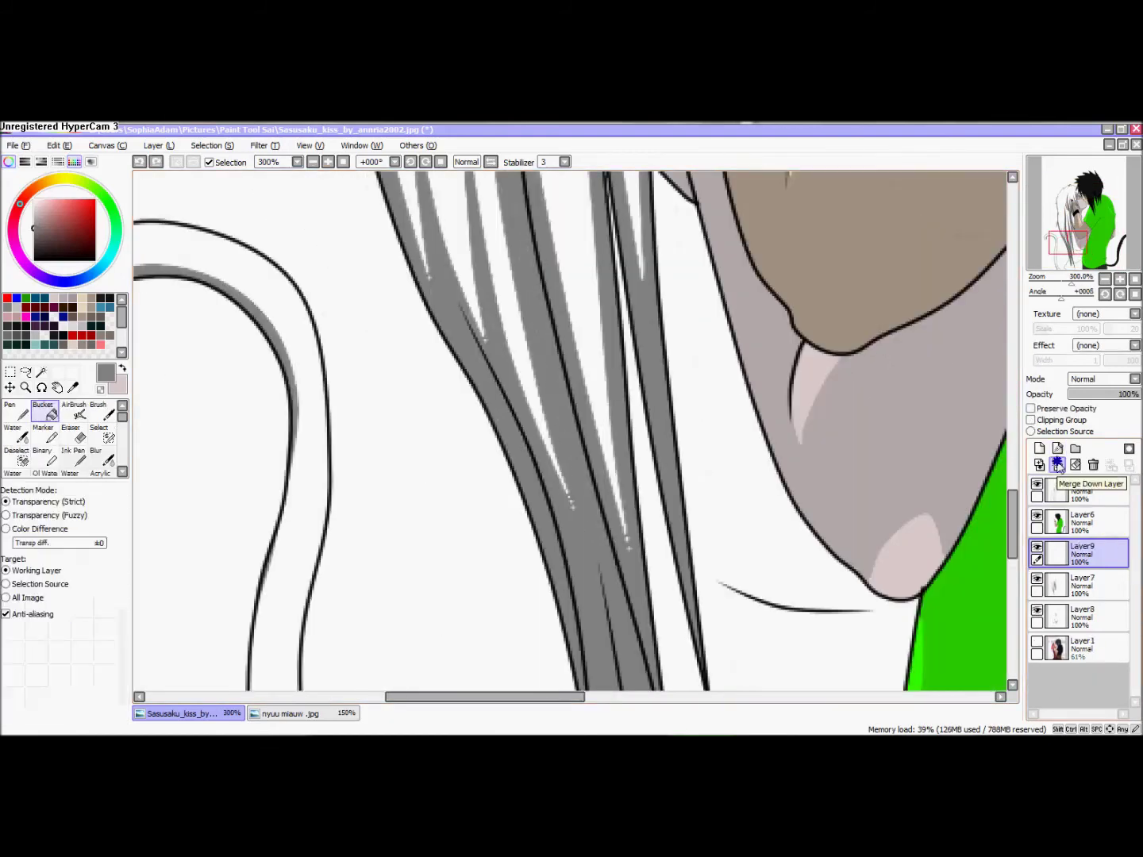
left_click(1057, 466)
scroll(862, 456, "down", 4)
scroll(860, 538, "down", 2)
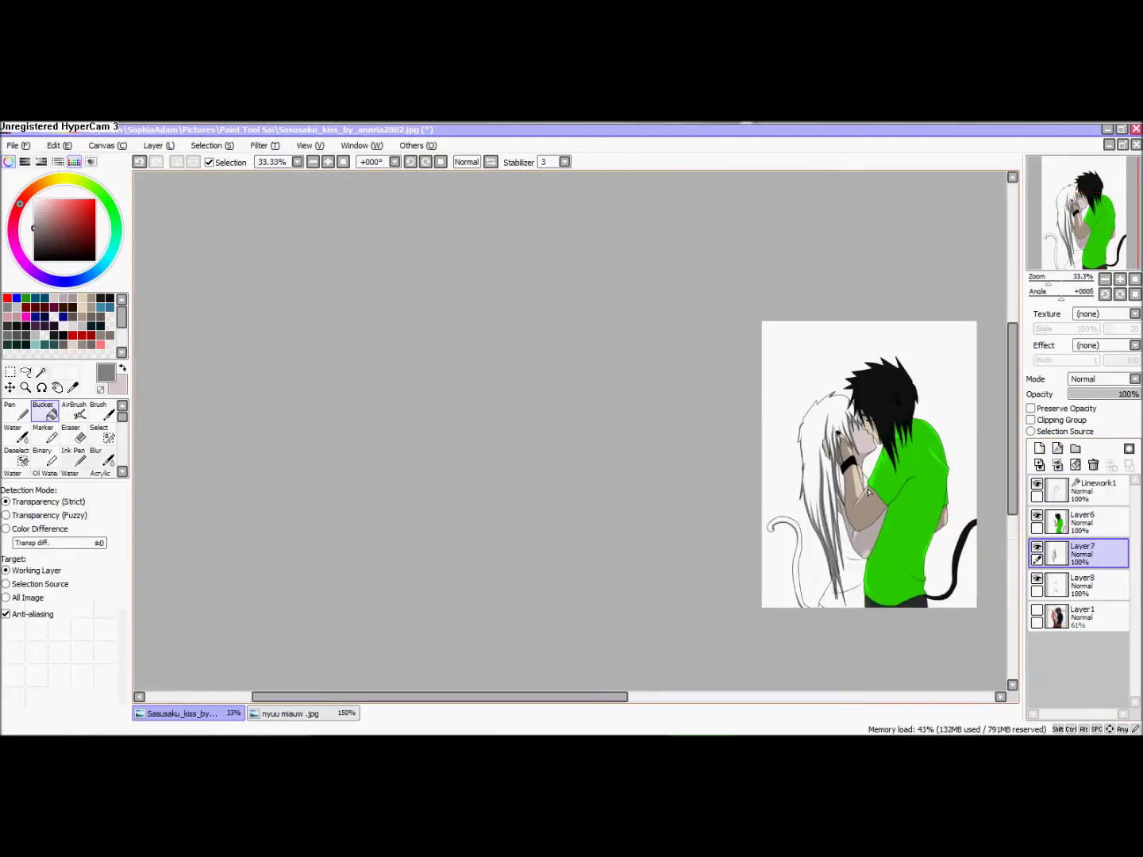
Add two normal layers and a linework layer directly above the reference image layer and select the lowest new layer.
scroll(869, 493, "up", 3)
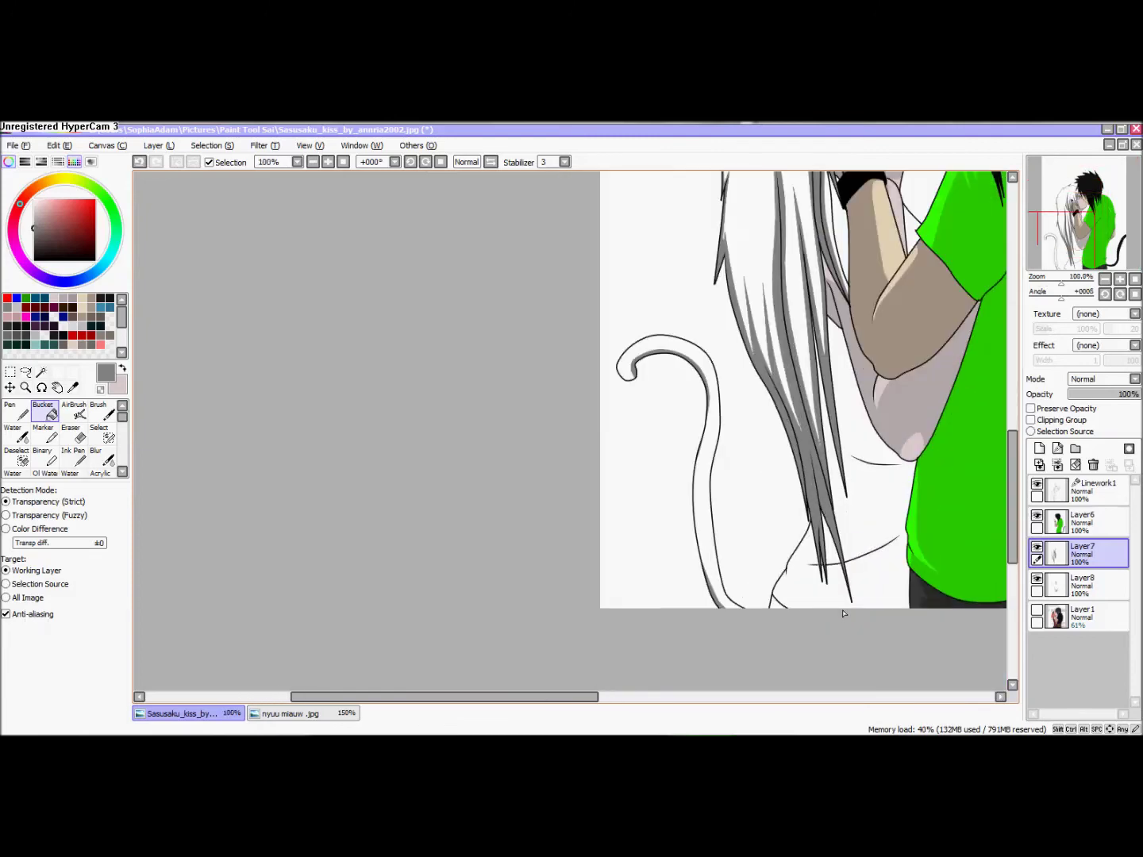
left_click(1104, 618)
left_click(1039, 449)
left_click(1039, 449)
left_click(1058, 450)
left_click(1096, 681)
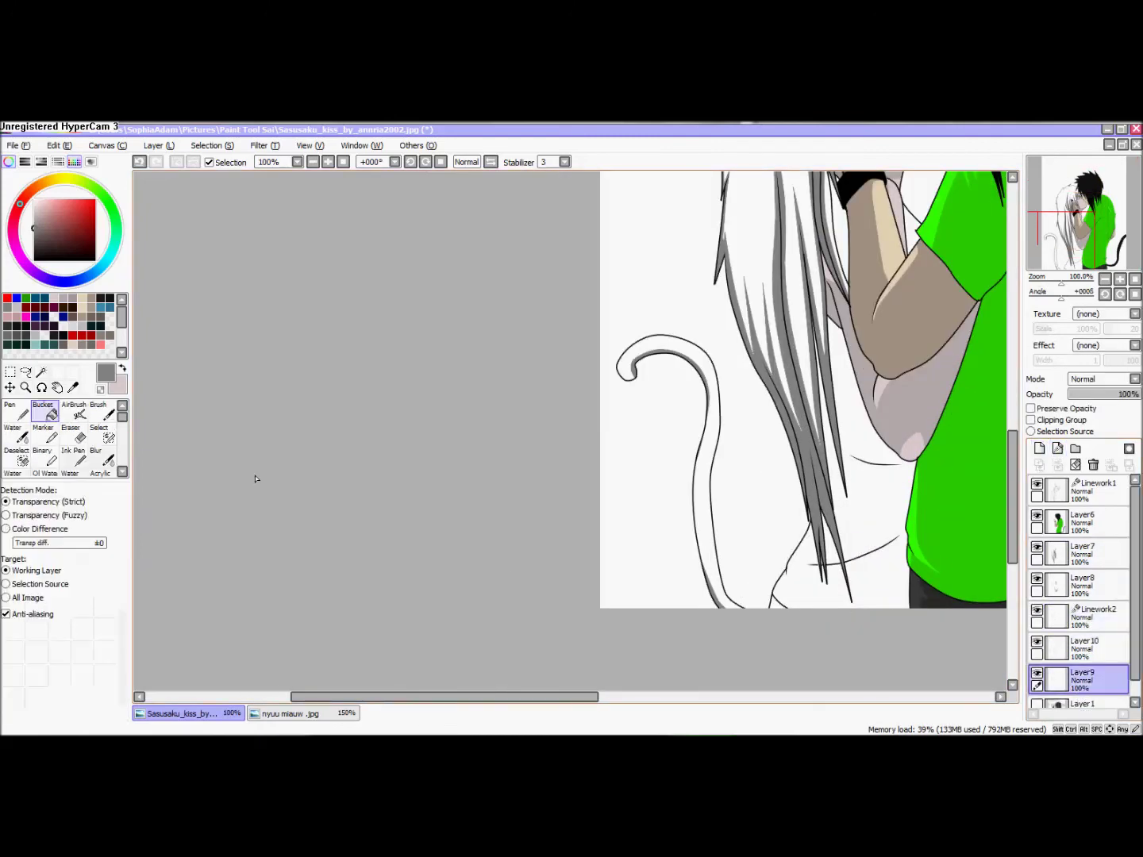
Load blue and dark navy as the two colours and fill the woman's top with blue, using All Image as the bucket target.
left_click(64, 316)
left_click(122, 368)
left_click(46, 317)
left_click(122, 368)
scroll(733, 558, "down", 2)
scroll(782, 571, "up", 3)
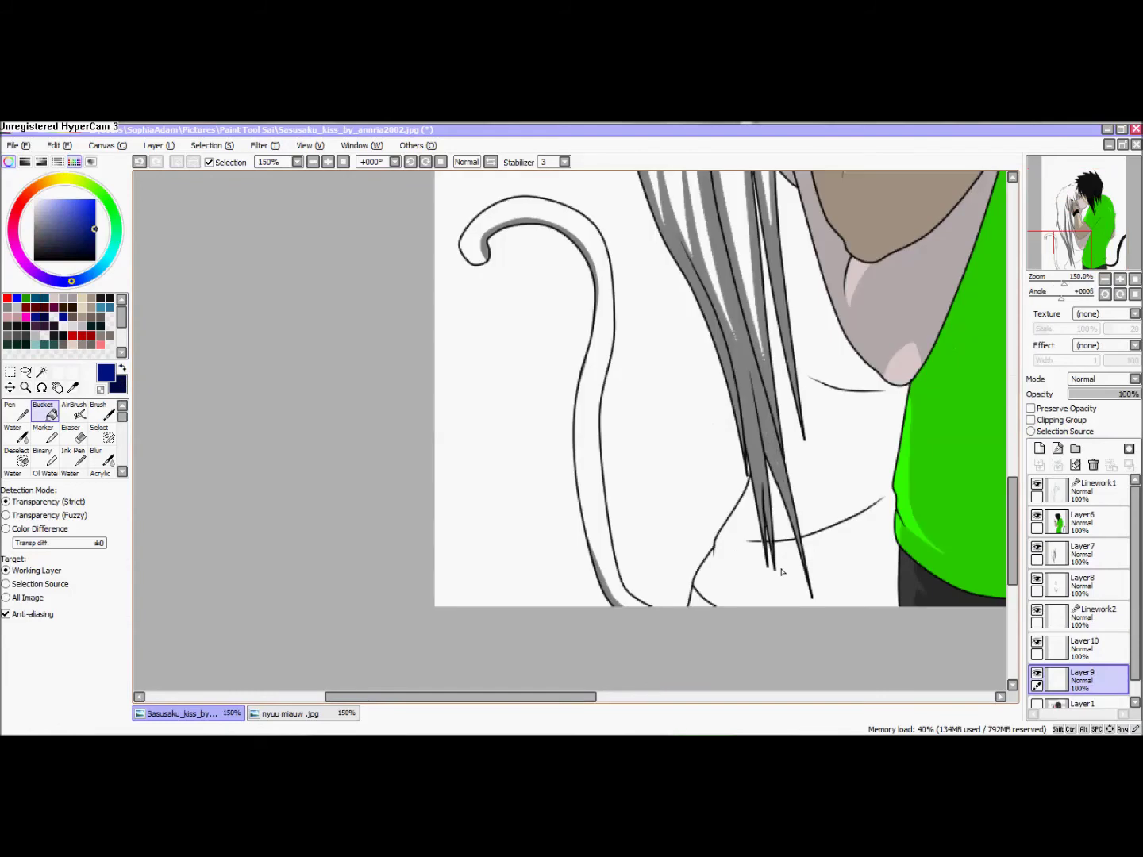
left_click(783, 572)
key("ctrl+z")
left_click(25, 597)
left_click(774, 560)
Fill the remaining gaps of the top between the hair strands with blue.
scroll(762, 566, "up", 4)
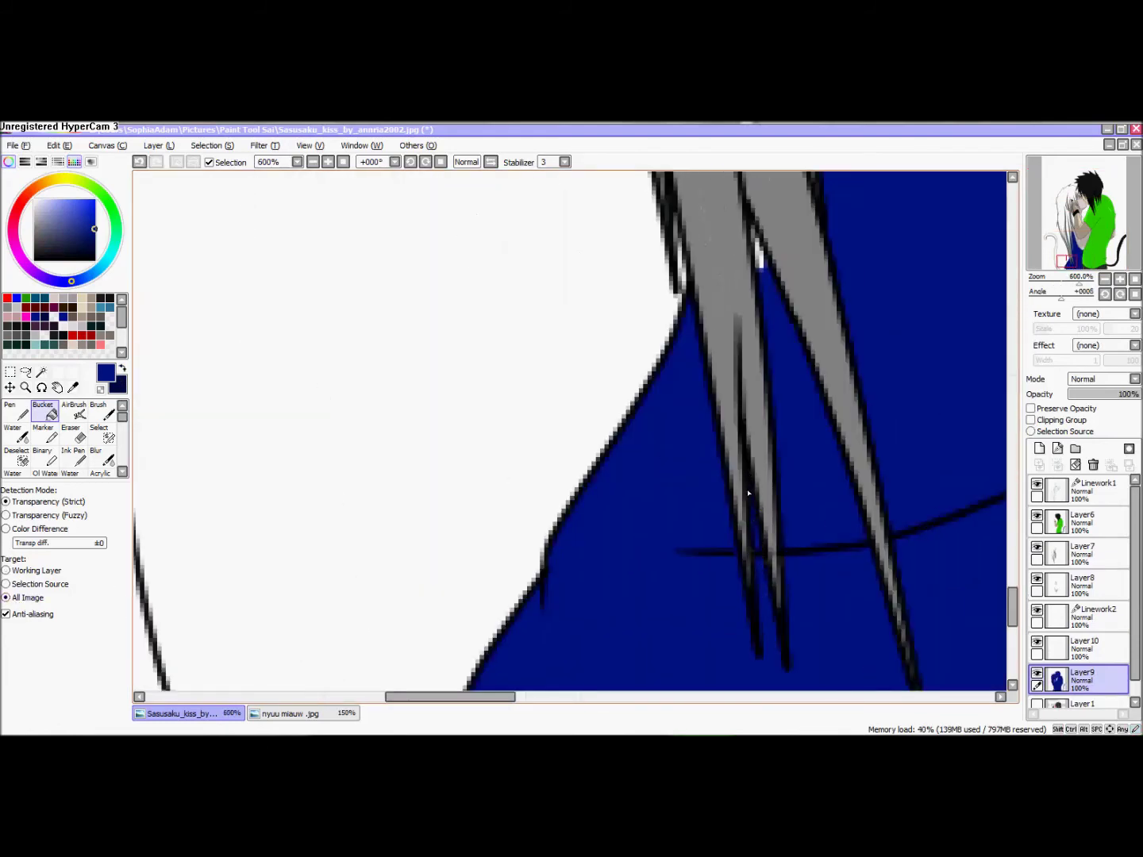
scroll(758, 249, "down", 4)
scroll(766, 278, "up", 3)
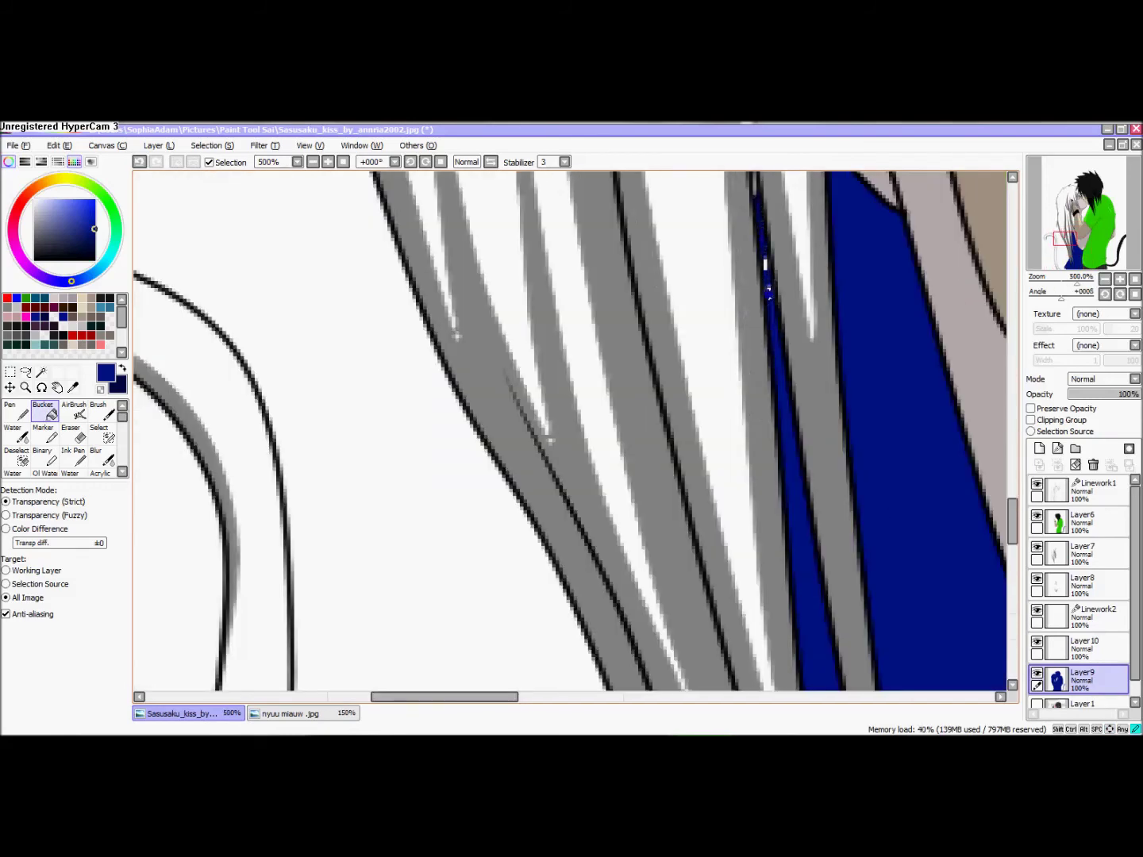
scroll(764, 270, "up", 2)
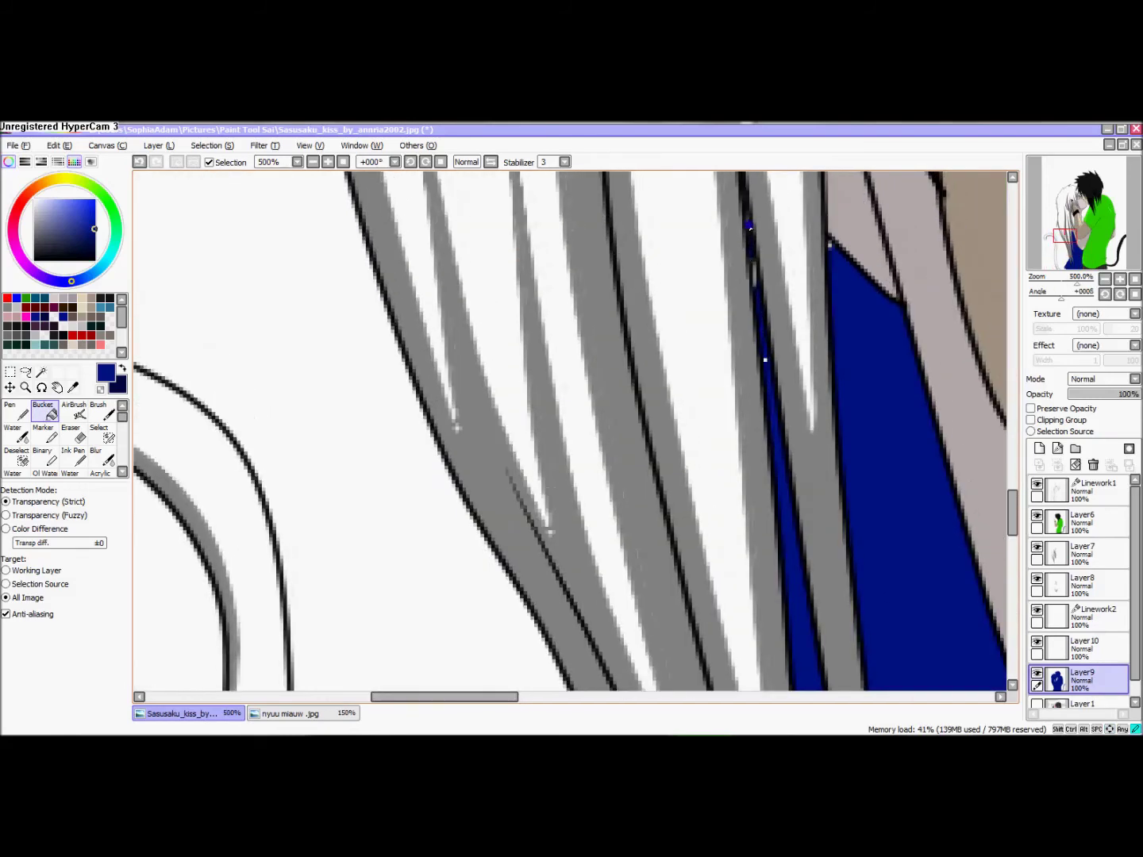
scroll(826, 245, "down", 6)
scroll(826, 244, "up", 1)
key("Right")
key("Right")
key("Right")
key("Right")
key("Right")
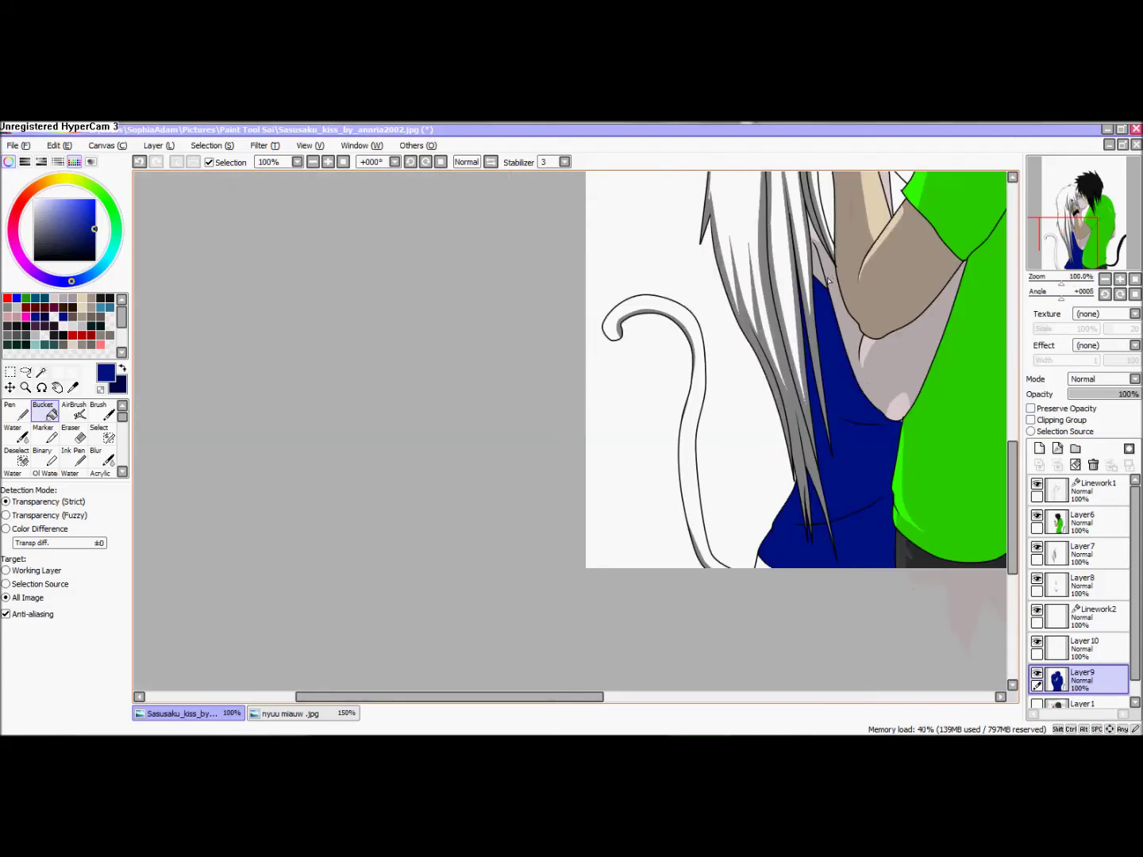
key("Down")
key("Down")
Draw thick navy shadow curves of size 14.2 along the hair strands over the blue top on the lower linework layer.
left_click(1096, 647)
left_click(1095, 618)
left_click(122, 368)
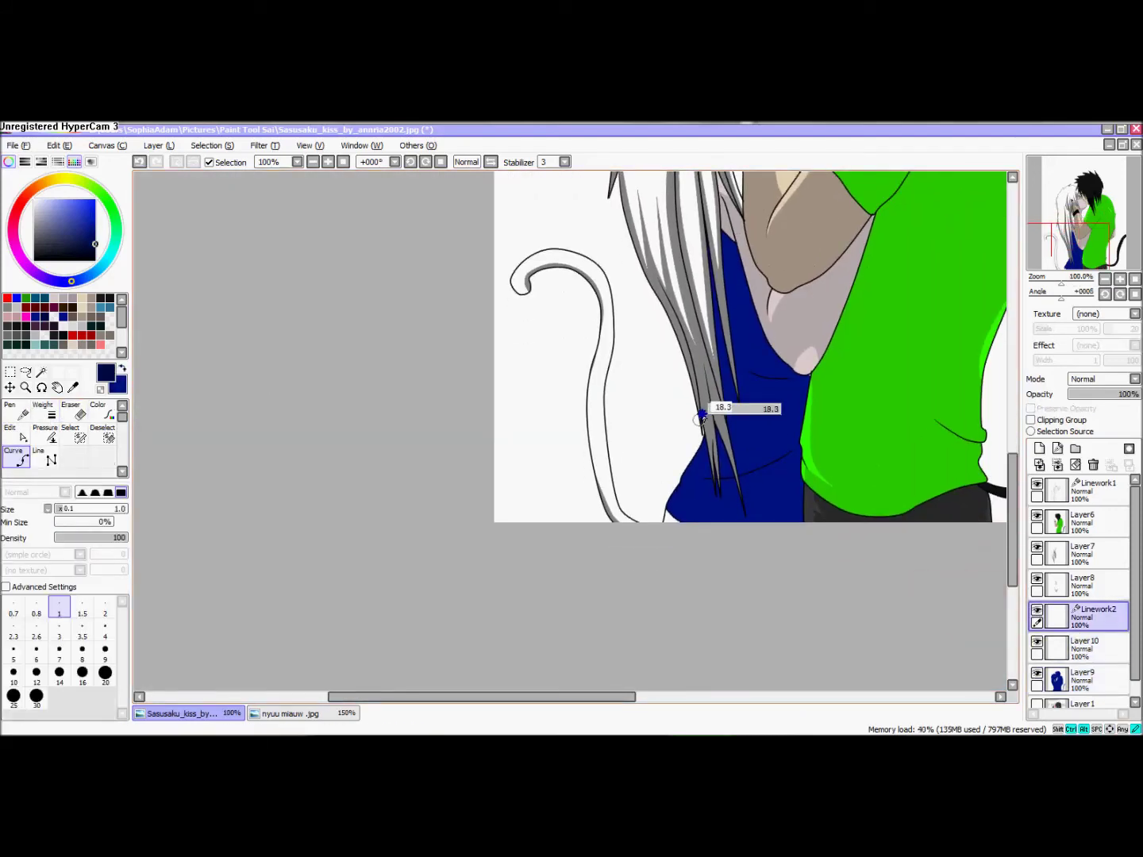
left_click_drag(700, 419, 693, 419)
key("Up")
key("Up")
key("Up")
key("Up")
scroll(715, 318, "up", 2)
left_click(732, 399)
key("Down")
key("Down")
key("Down")
key("Down")
key("Down")
key("Down")
key("Down")
key("Down")
key("Down")
key("Down")
double_click(775, 538)
key("Up")
key("Up")
key("Up")
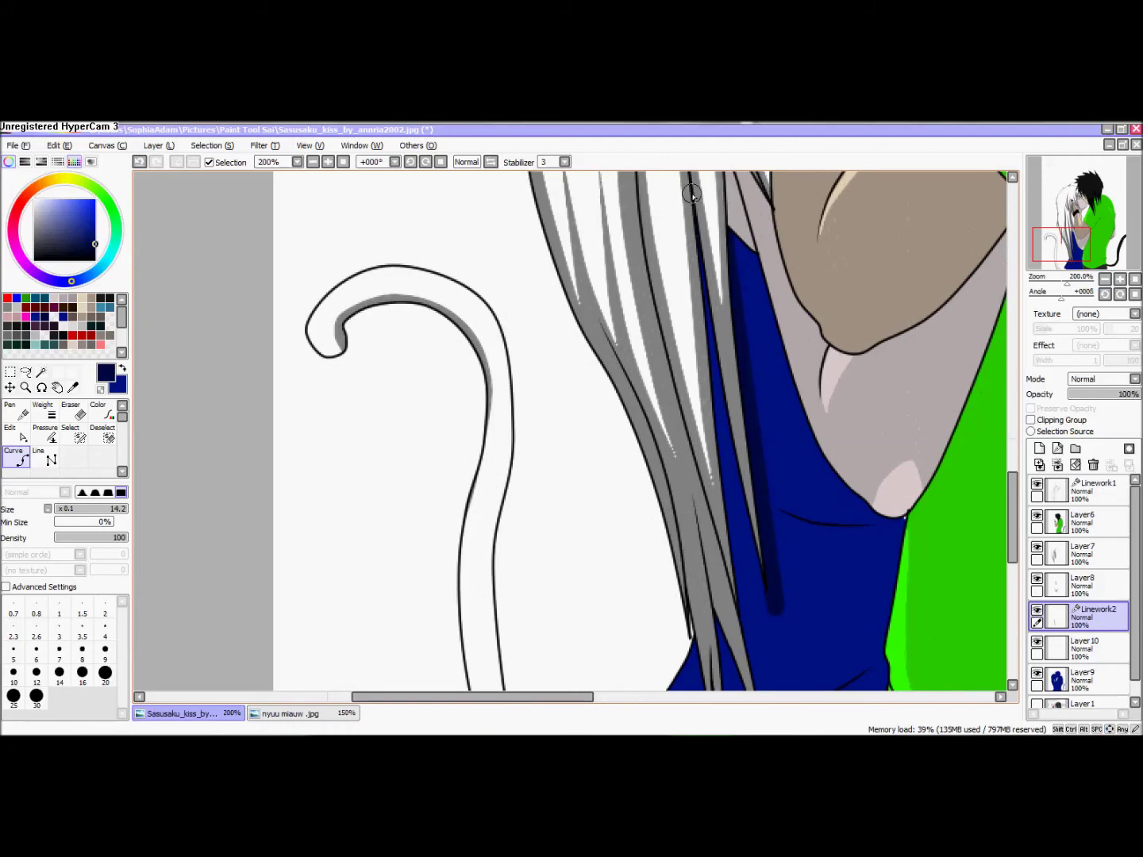
scroll(691, 194, "up", 1)
scroll(723, 566, "down", 6)
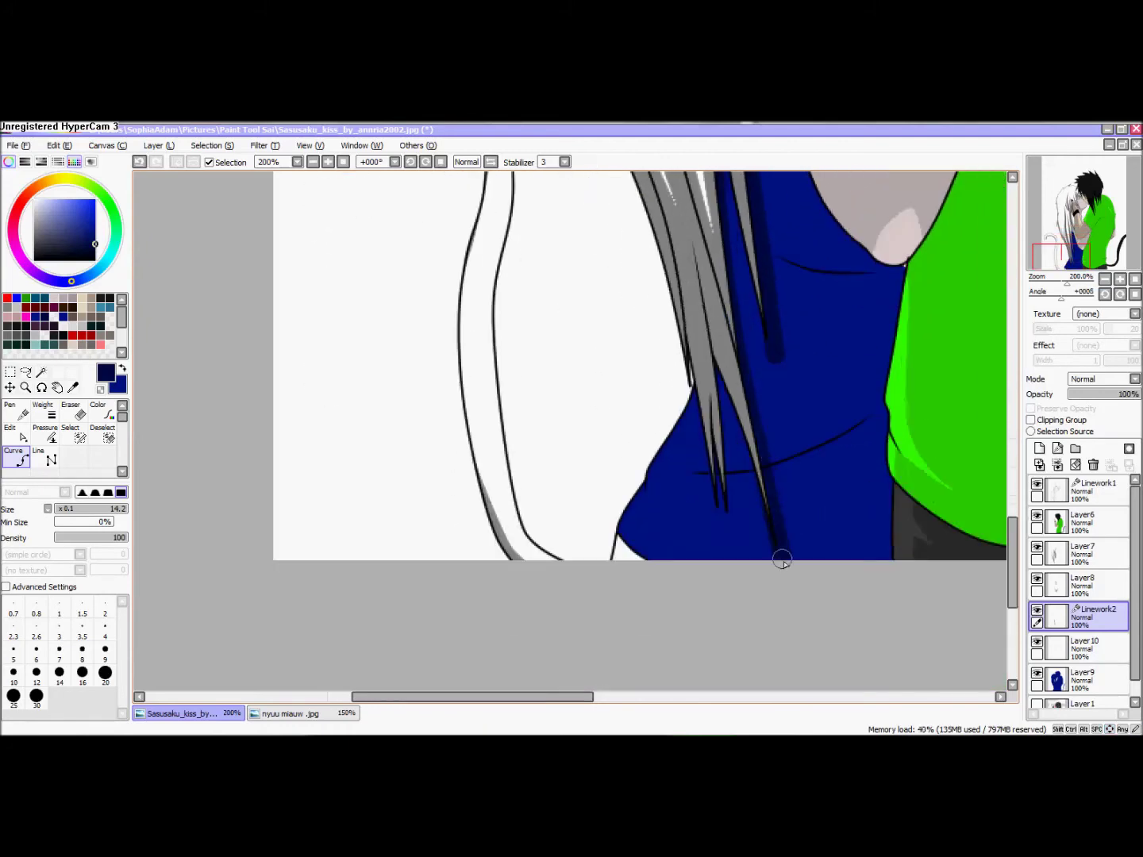
Taper the ends of the navy hair shadow curves by reducing the pressure at their control points.
left_click(46, 433)
key("Up")
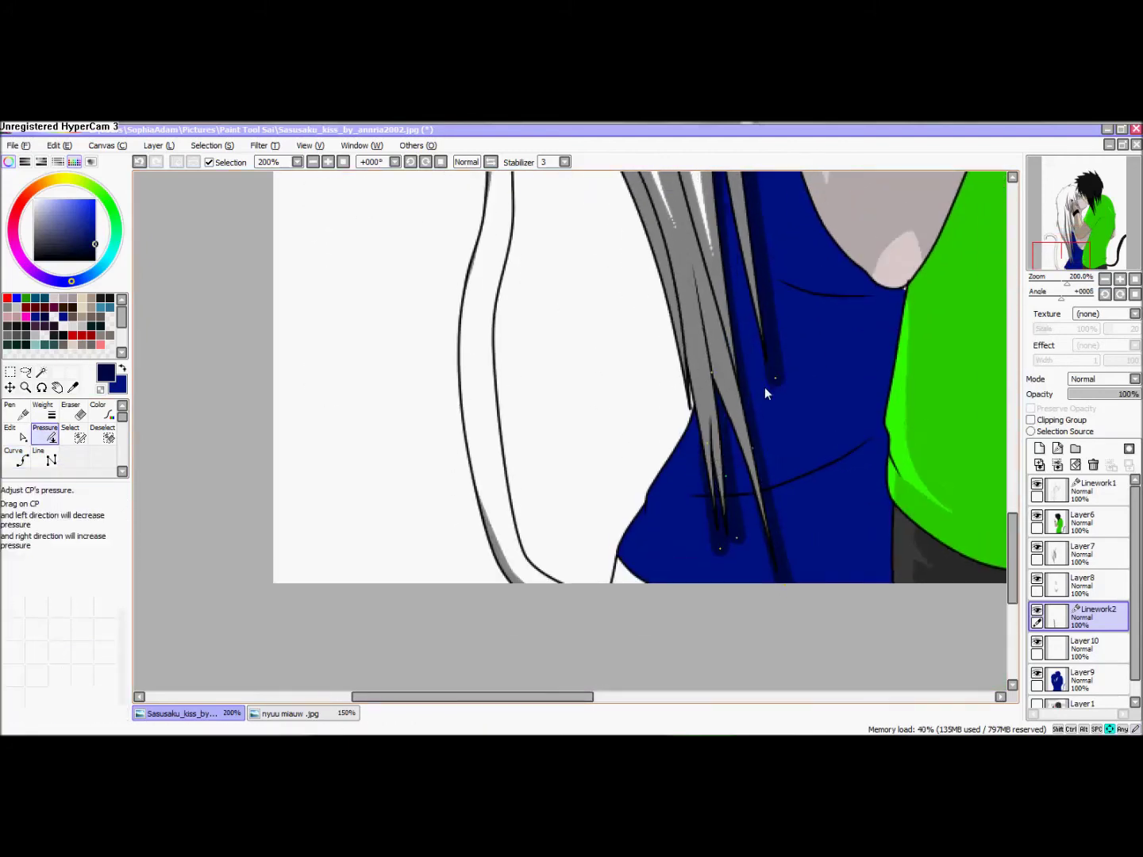
scroll(762, 390, "up", 1)
left_click_drag(813, 416, 758, 408)
scroll(800, 512, "down", 3)
left_click_drag(810, 581, 680, 529)
left_click_drag(780, 565, 715, 555)
scroll(788, 557, "up", 1)
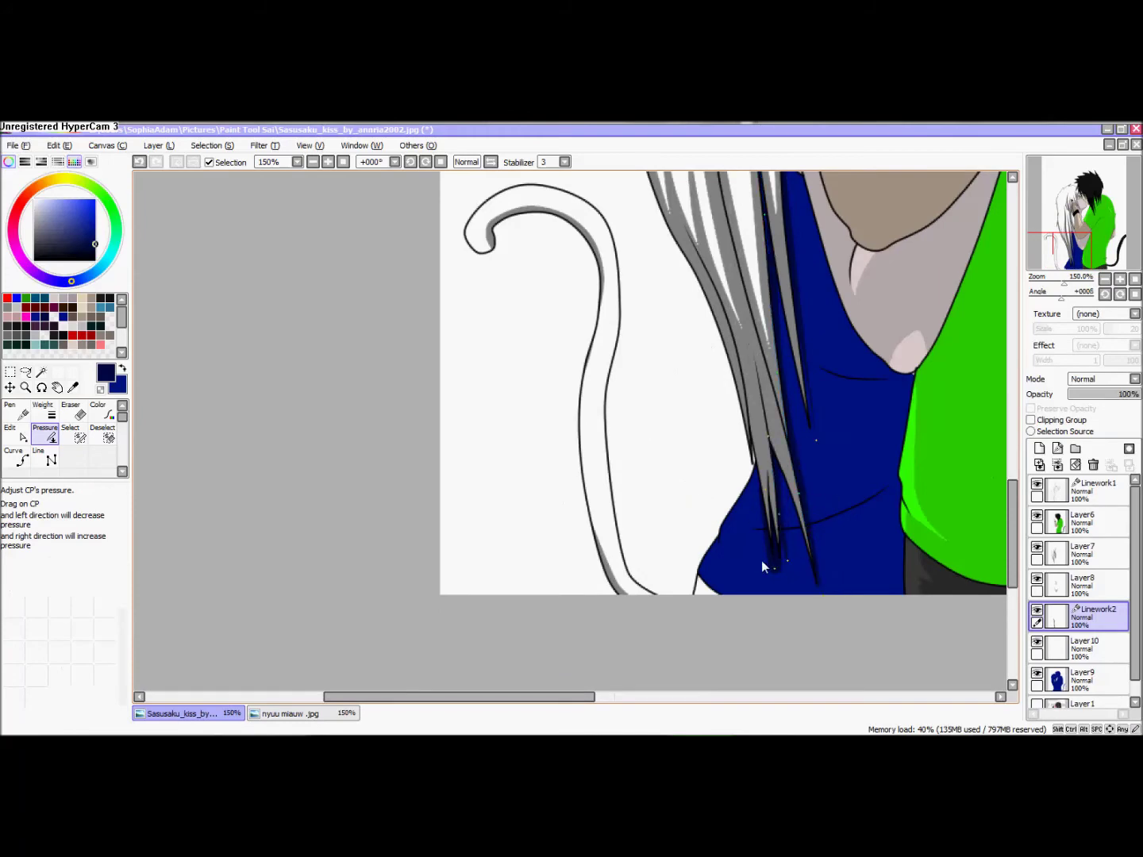
scroll(762, 566, "up", 2)
scroll(798, 480, "down", 3)
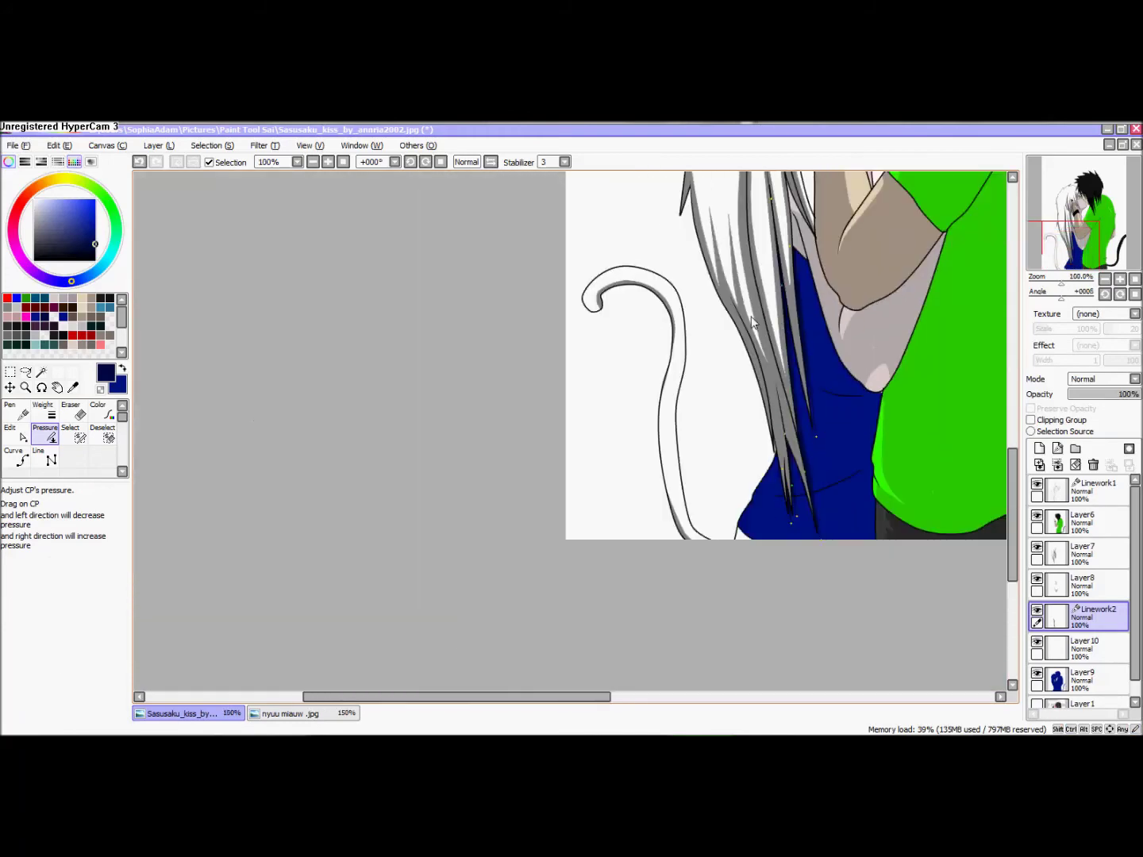
Draw thin navy shadow curves of size 0.5 along the fold lines of the blue top.
scroll(775, 500, "up", 3)
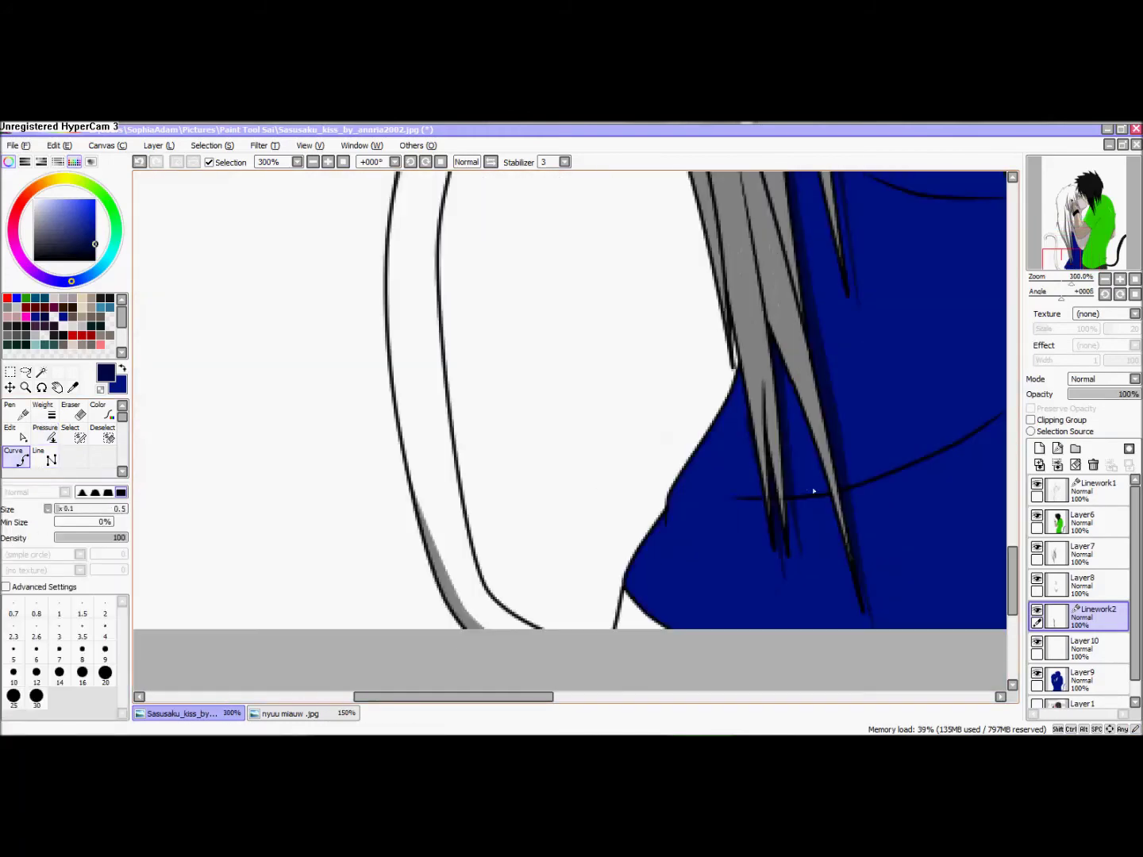
key("Right")
key("Right")
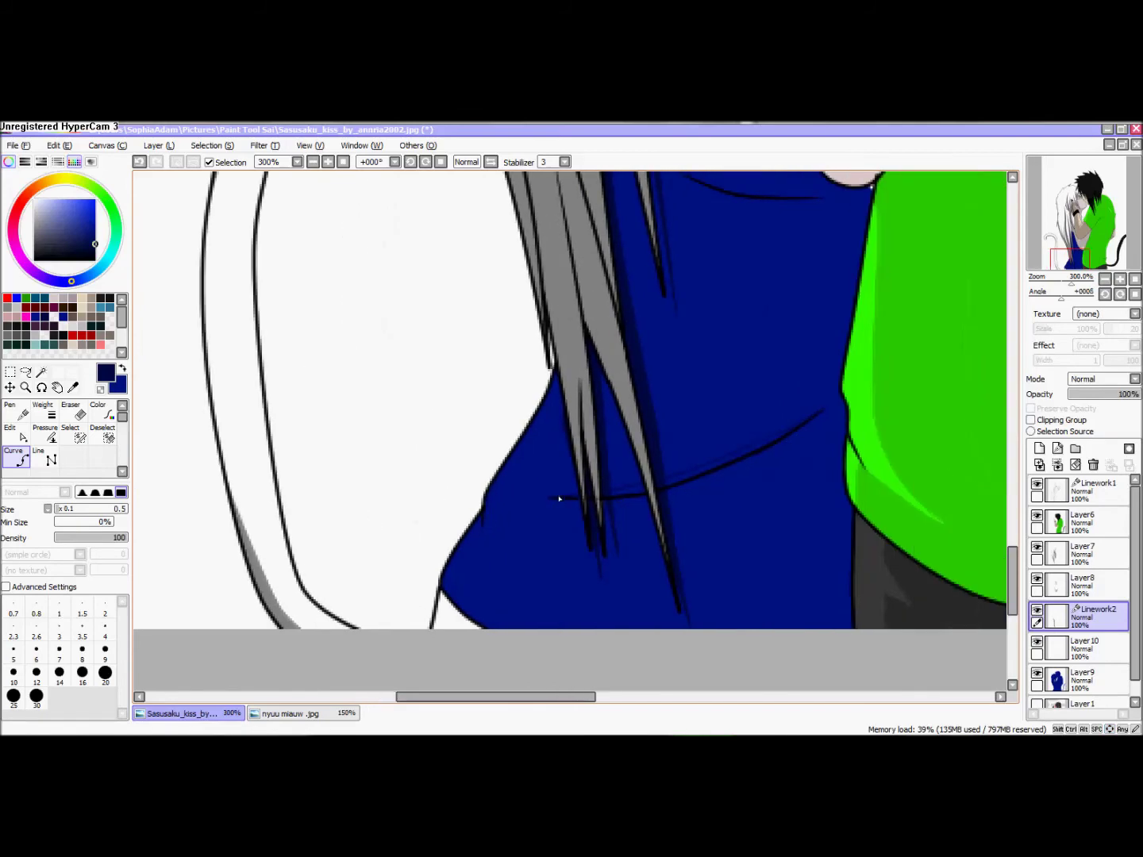
scroll(560, 499, "up", 3)
scroll(475, 548, "down", 3)
scroll(712, 343, "up", 2)
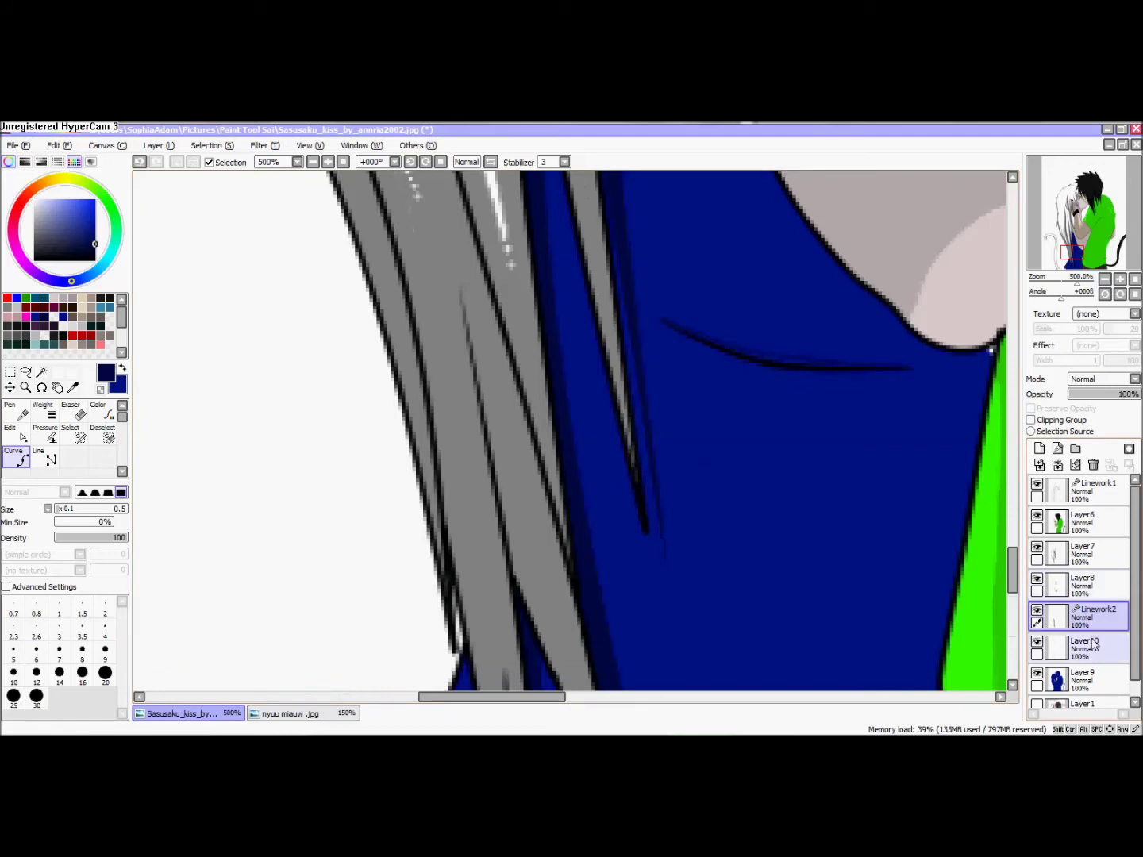
Merge the navy shadow linework down into the empty layer below it and hide the blue fill layer.
left_click(1091, 678)
left_click(1099, 626)
left_click(1059, 466)
left_click(1037, 641)
scroll(845, 420, "down", 3)
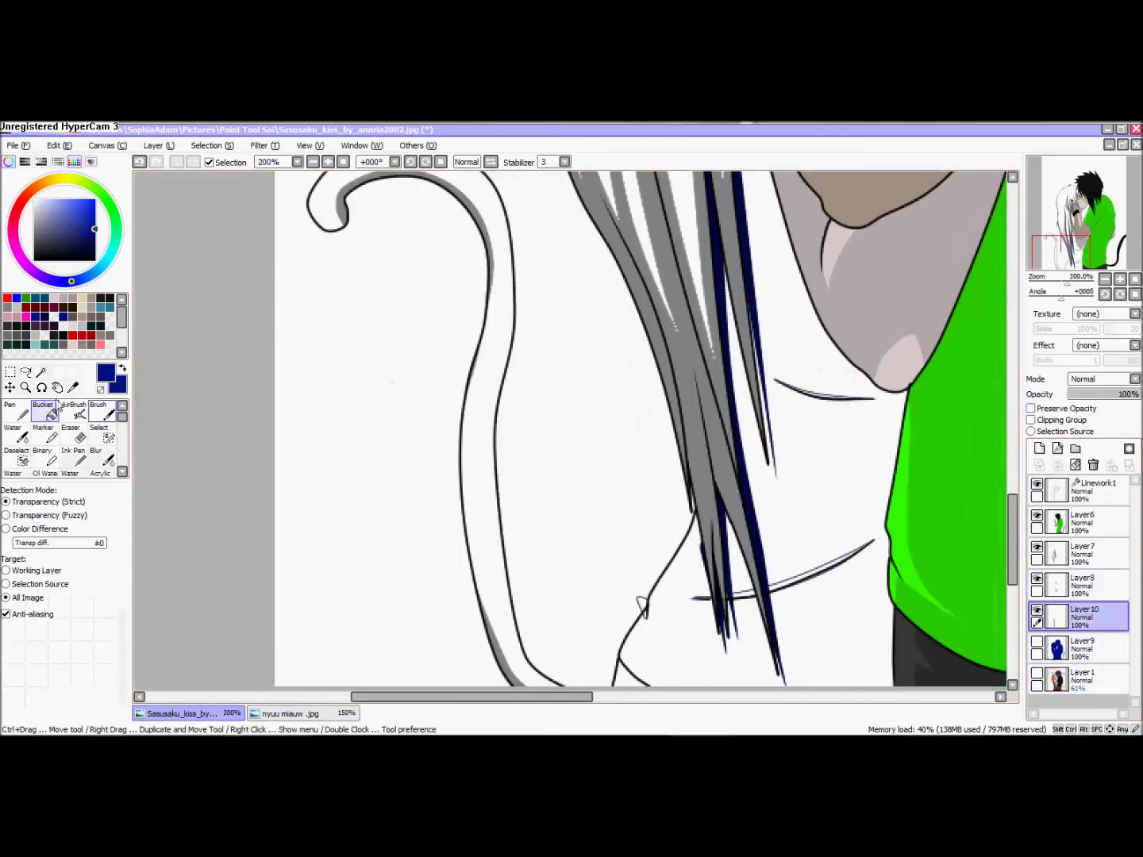
Fill the shadow outlines at the side crease and the lower fold of the top with dark navy.
scroll(635, 603, "up", 4)
right_click(643, 594)
left_click(656, 607)
left_click(666, 638)
scroll(661, 620, "down", 3)
scroll(656, 629, "up", 3)
scroll(758, 590, "down", 4)
scroll(882, 589, "up", 3)
left_click(675, 565)
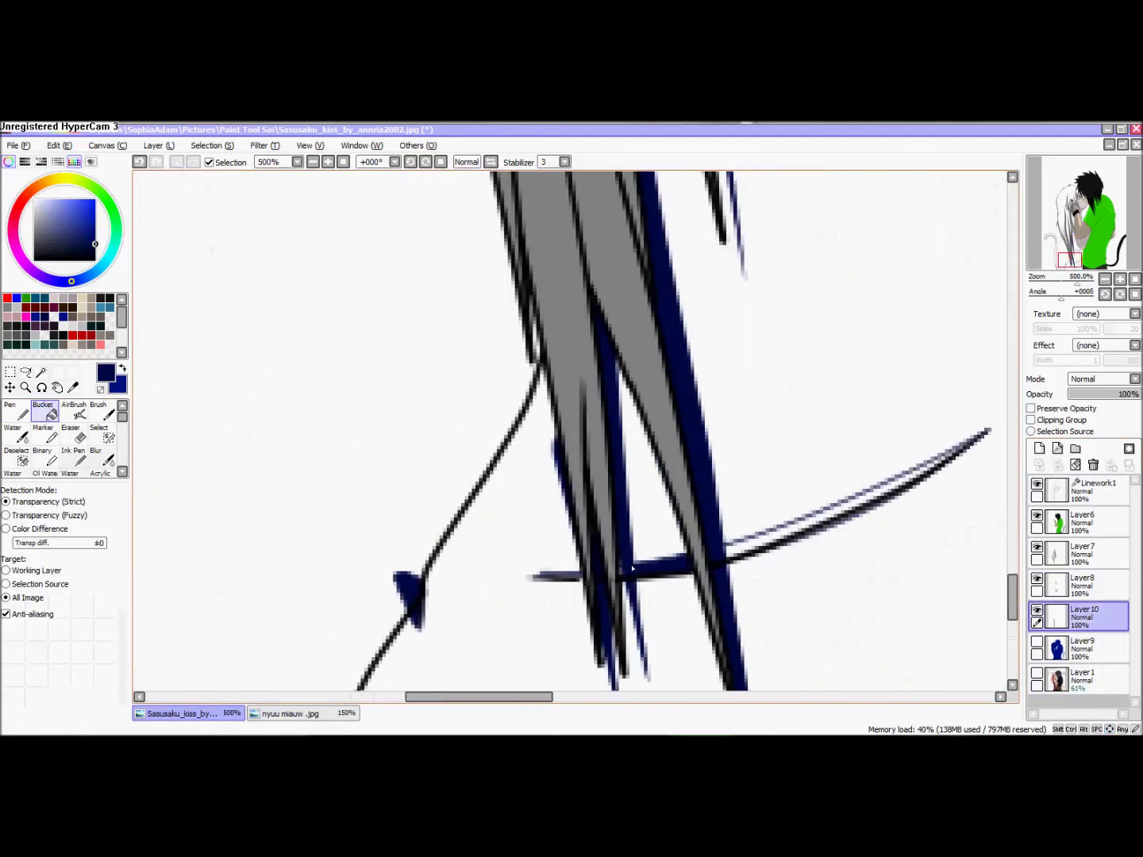
scroll(957, 455, "up", 3)
left_click(646, 612)
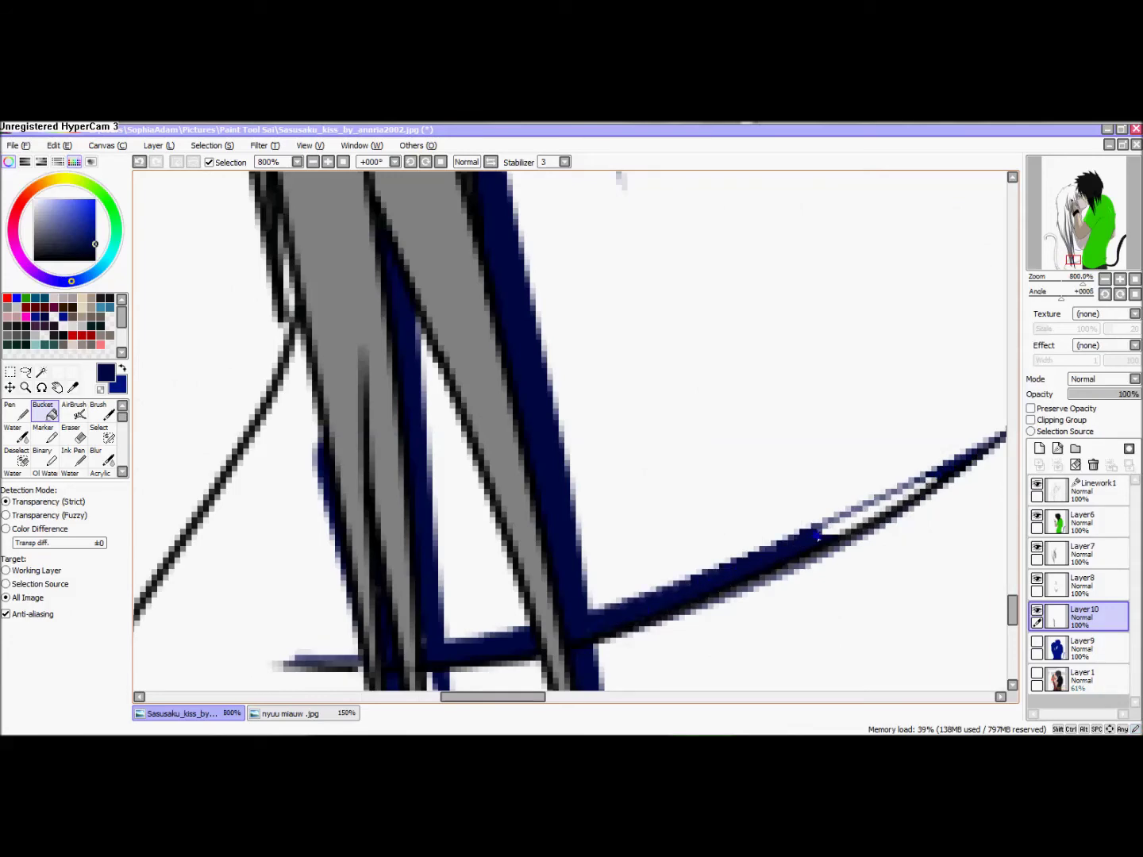
left_click(923, 484)
Fill the thin shadow outline along the upper fold beneath the woman's elbow with dark navy.
scroll(882, 486, "down", 6)
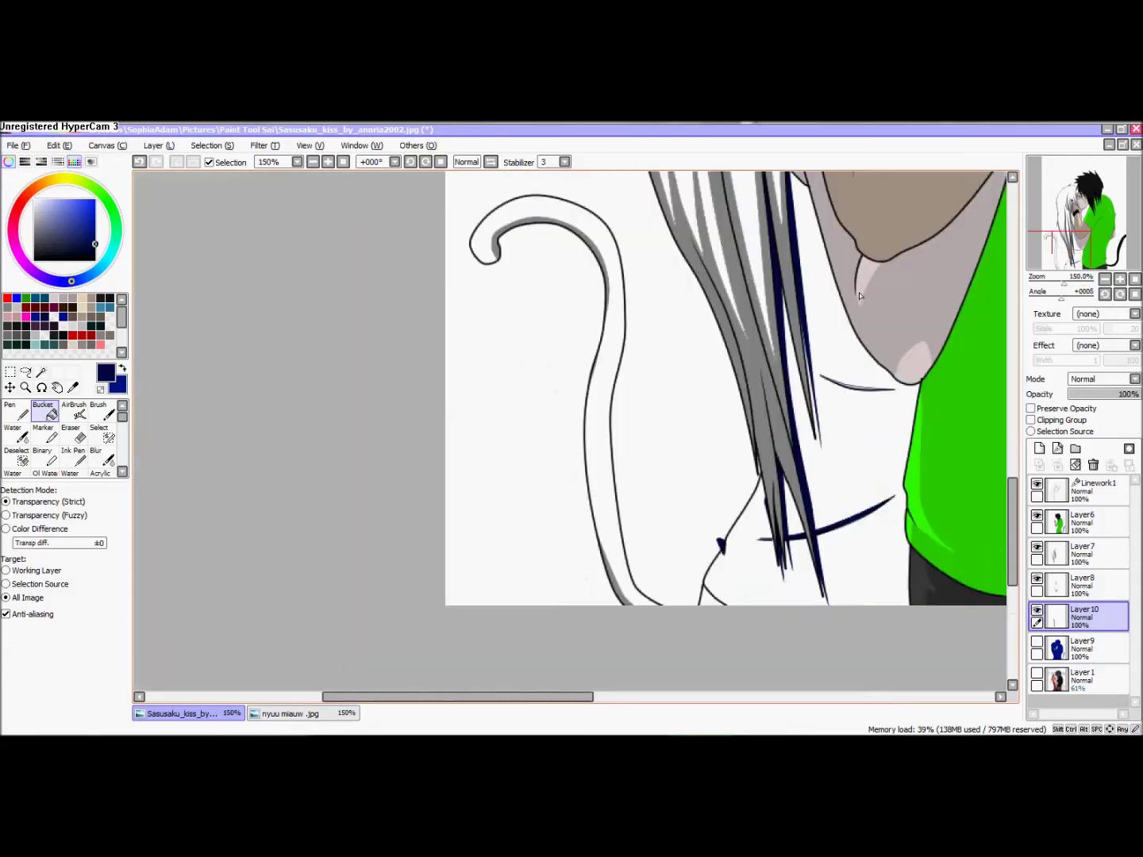
scroll(866, 485, "up", 8)
left_click(818, 516)
left_click(782, 511)
left_click(698, 493)
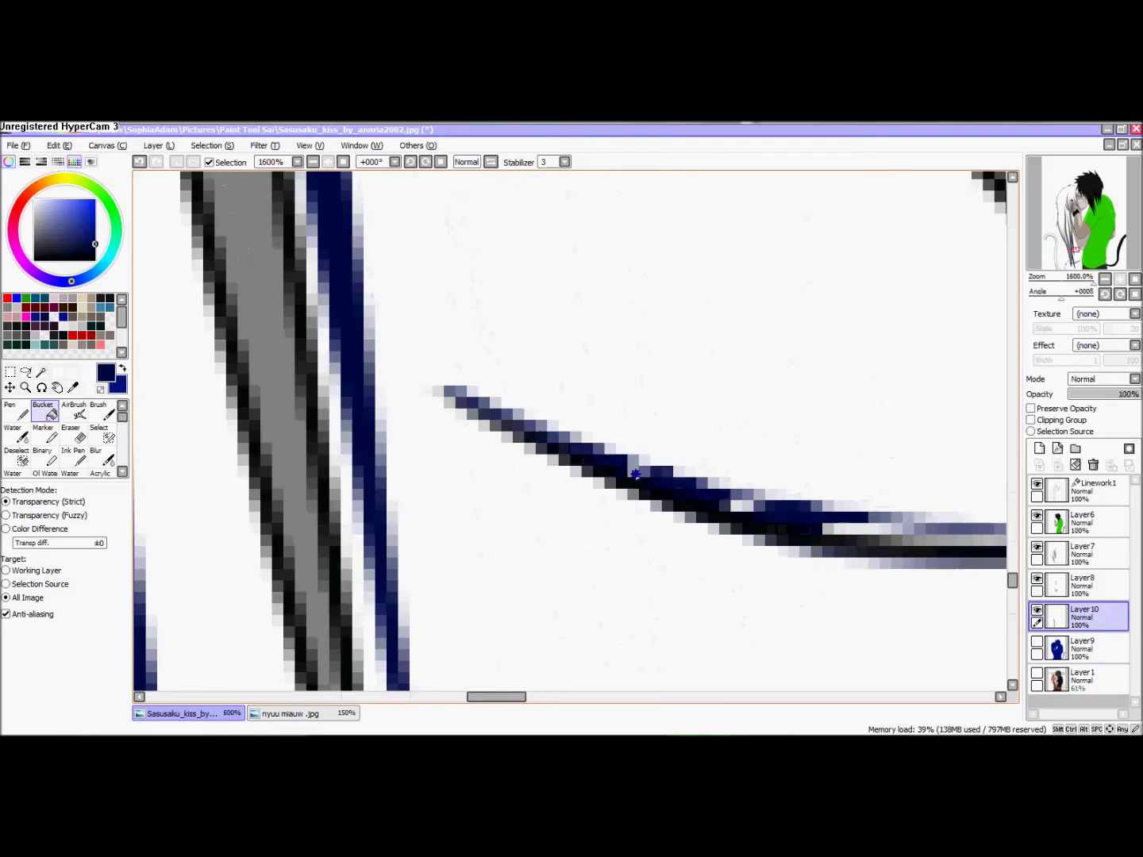
left_click(747, 510)
key("Right")
key("Right")
key("Right")
left_click(577, 543)
left_click(520, 532)
left_click(472, 540)
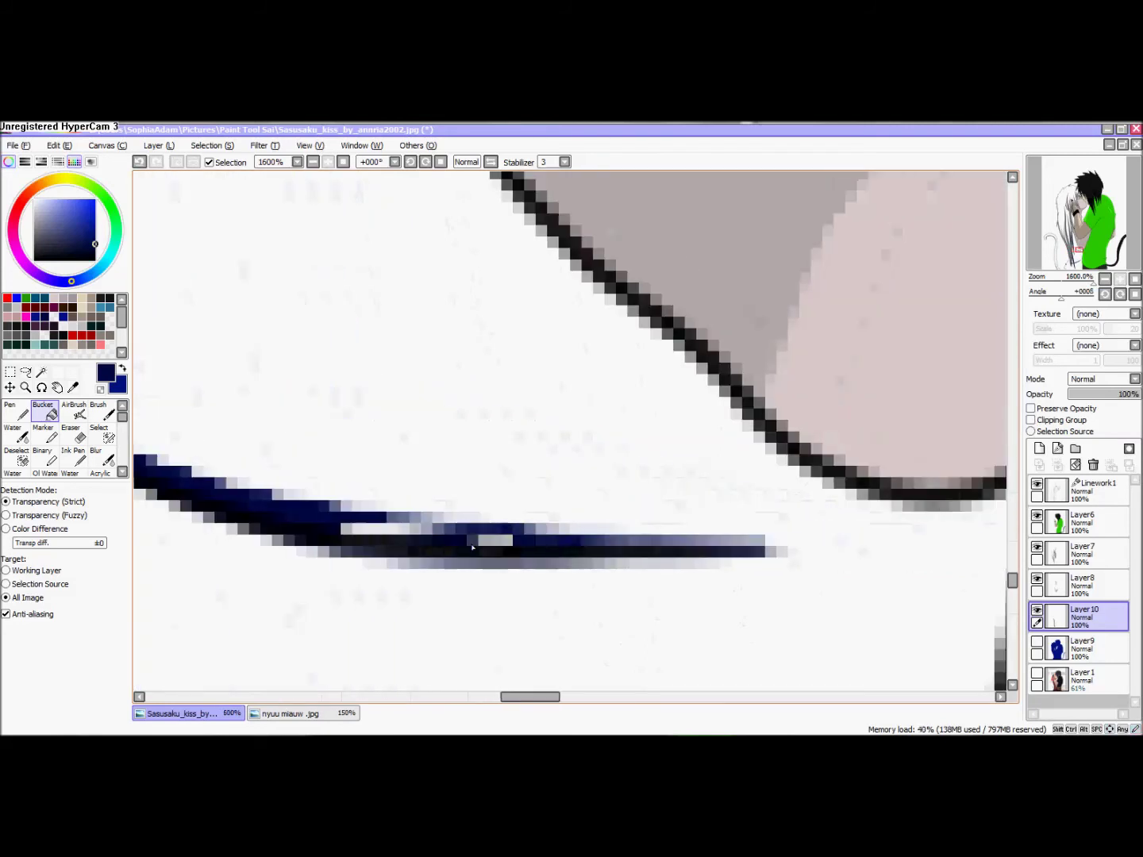
left_click(489, 539)
left_click(388, 529)
left_click(386, 530)
scroll(699, 512, "down", 3)
scroll(698, 530, "up", 3)
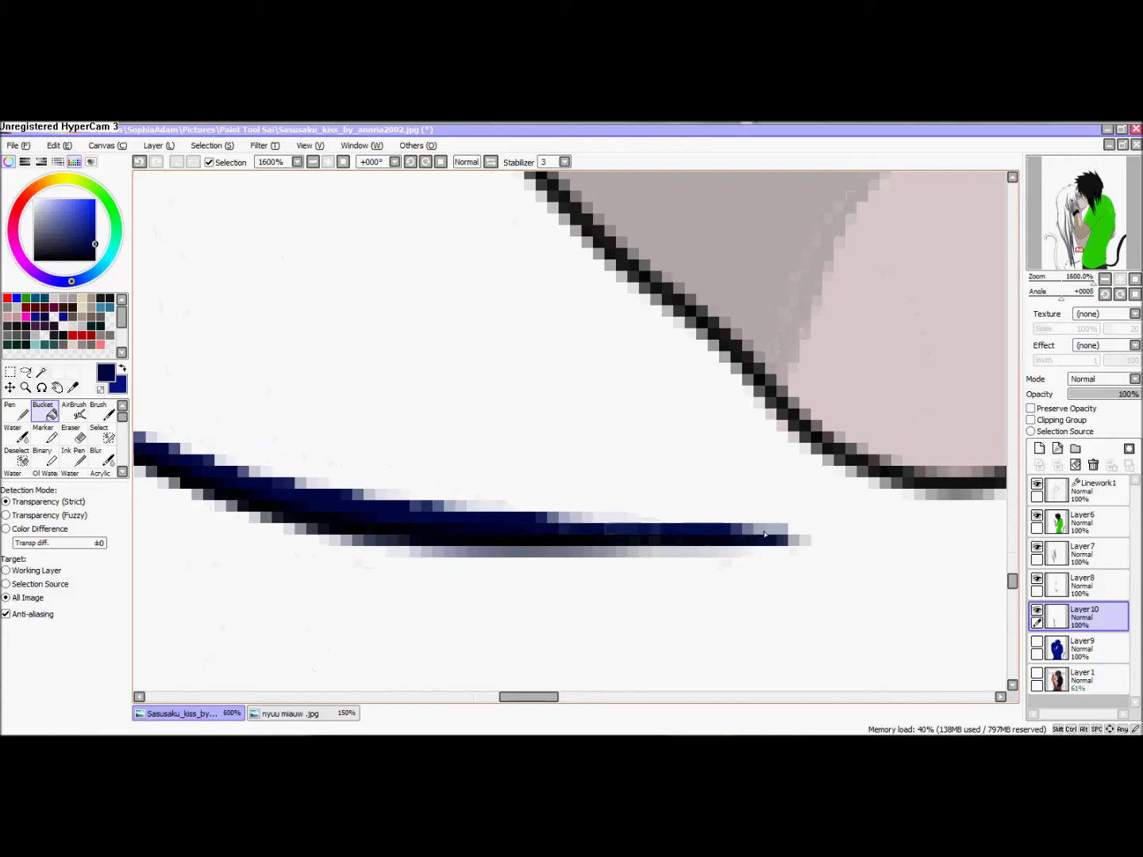
Show the reference image and replace the navy shadow layer with a new normal layer and a linework layer above the blue fill layer.
scroll(767, 538, "down", 5)
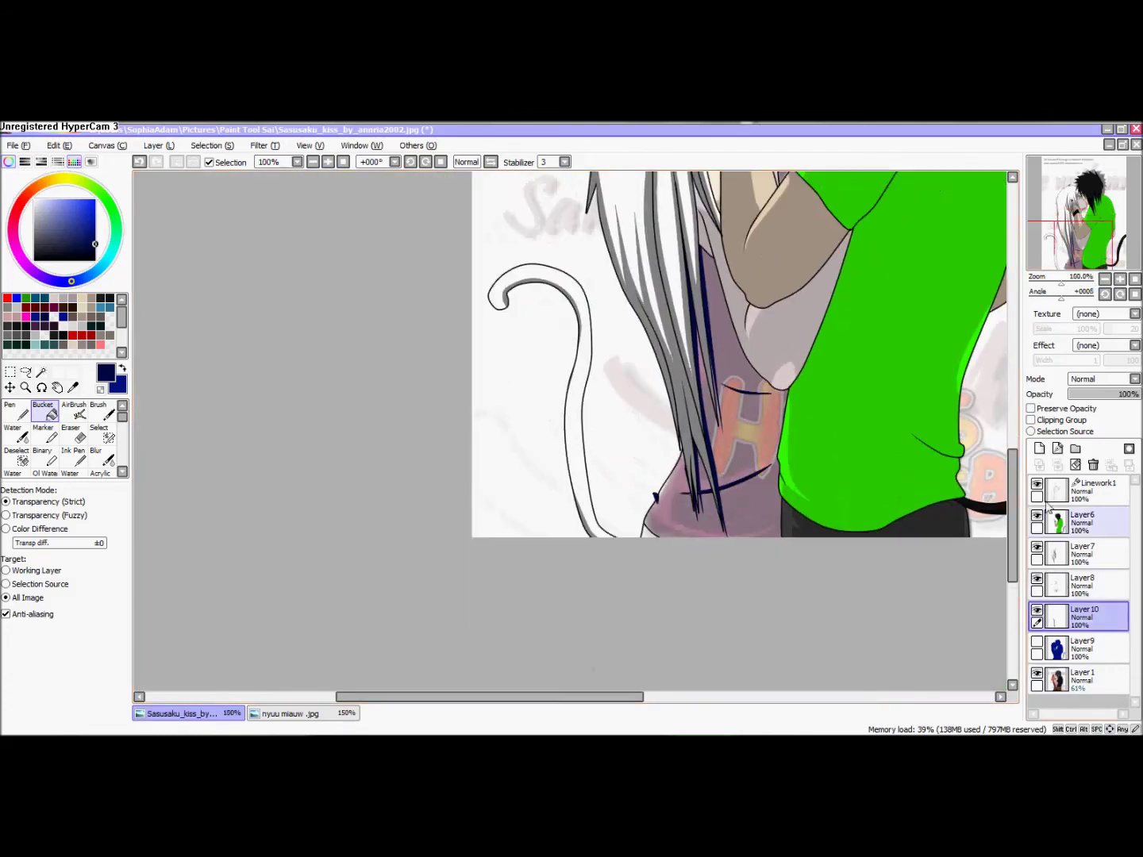
left_click(1039, 449)
left_click(1058, 448)
left_click(18, 458)
scroll(735, 518, "up", 3)
scroll(811, 519, "down", 2)
key("ctrl+z")
left_click_drag(1084, 648, 1094, 466)
left_click(1058, 449)
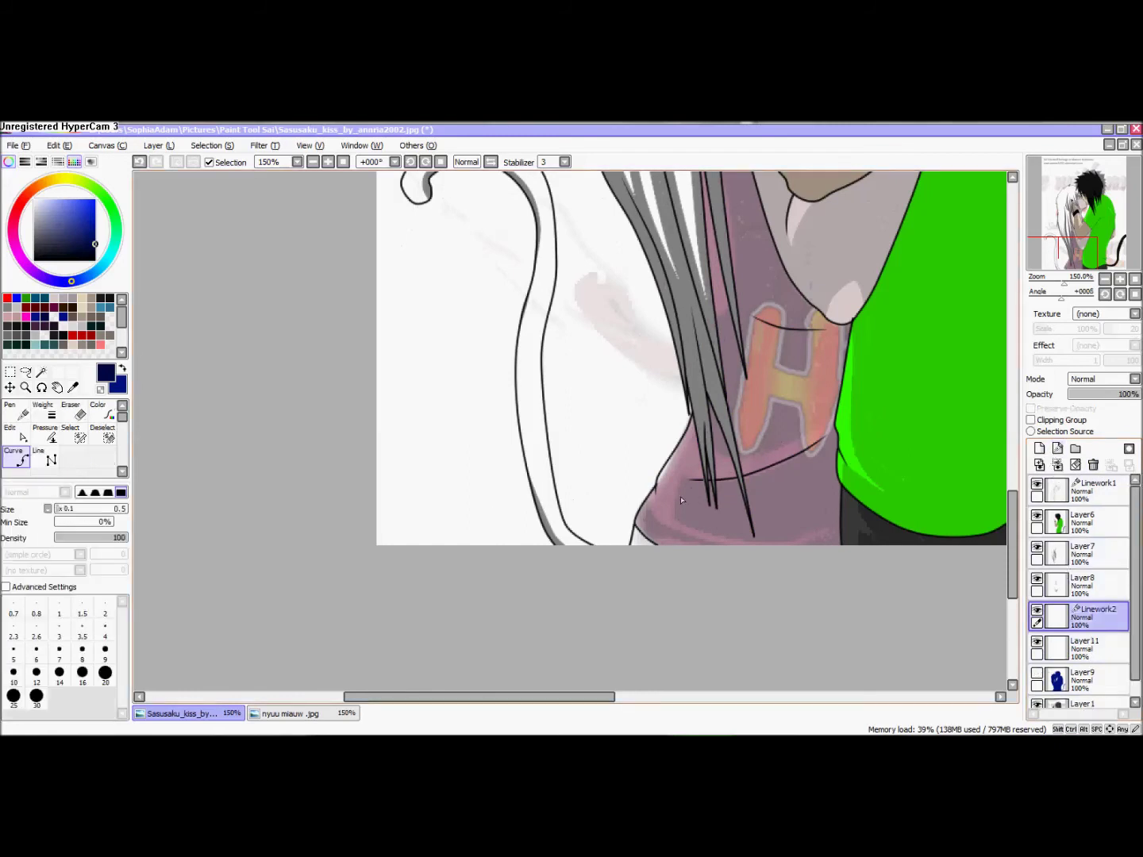
Trace the shading contours at the hem of the top with navy curves of size 0.5, following the reference up to the lower fold.
scroll(814, 546, "up", 2)
key("ctrl+z")
key("ctrl+z")
left_click(852, 528)
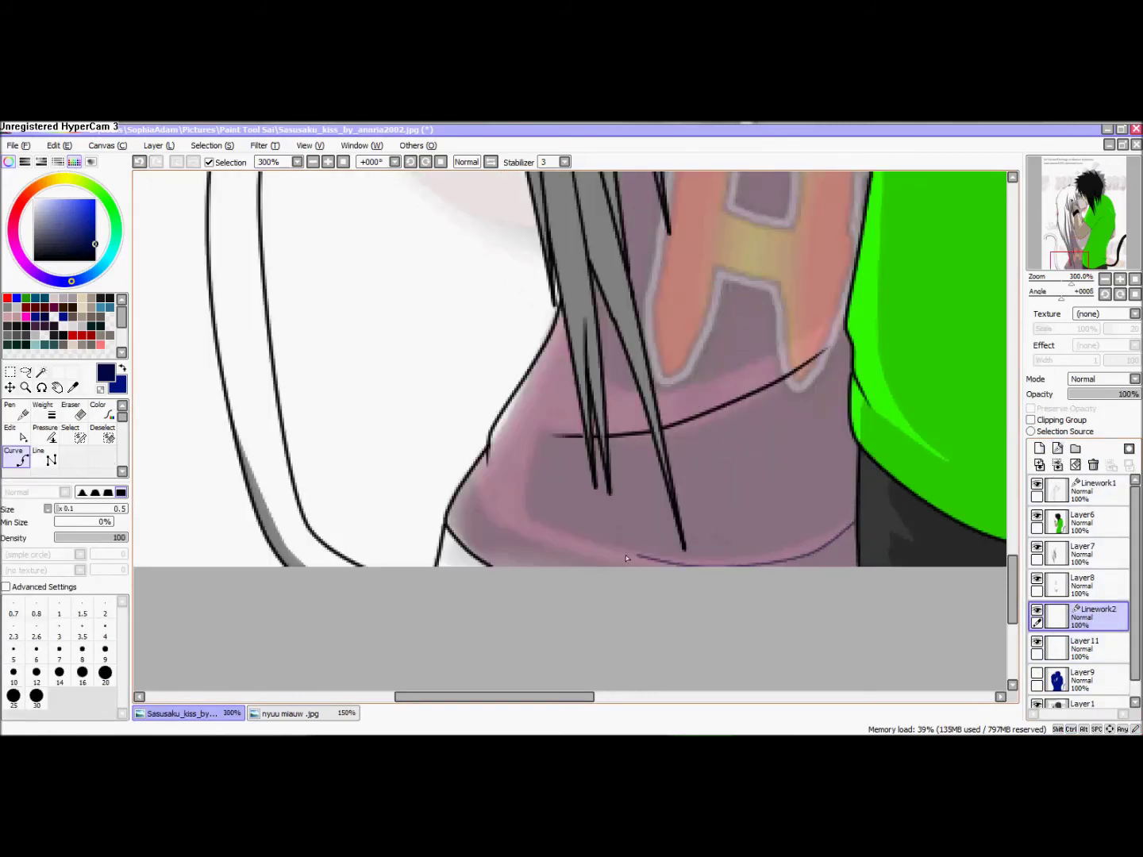
scroll(852, 533, "up", 2)
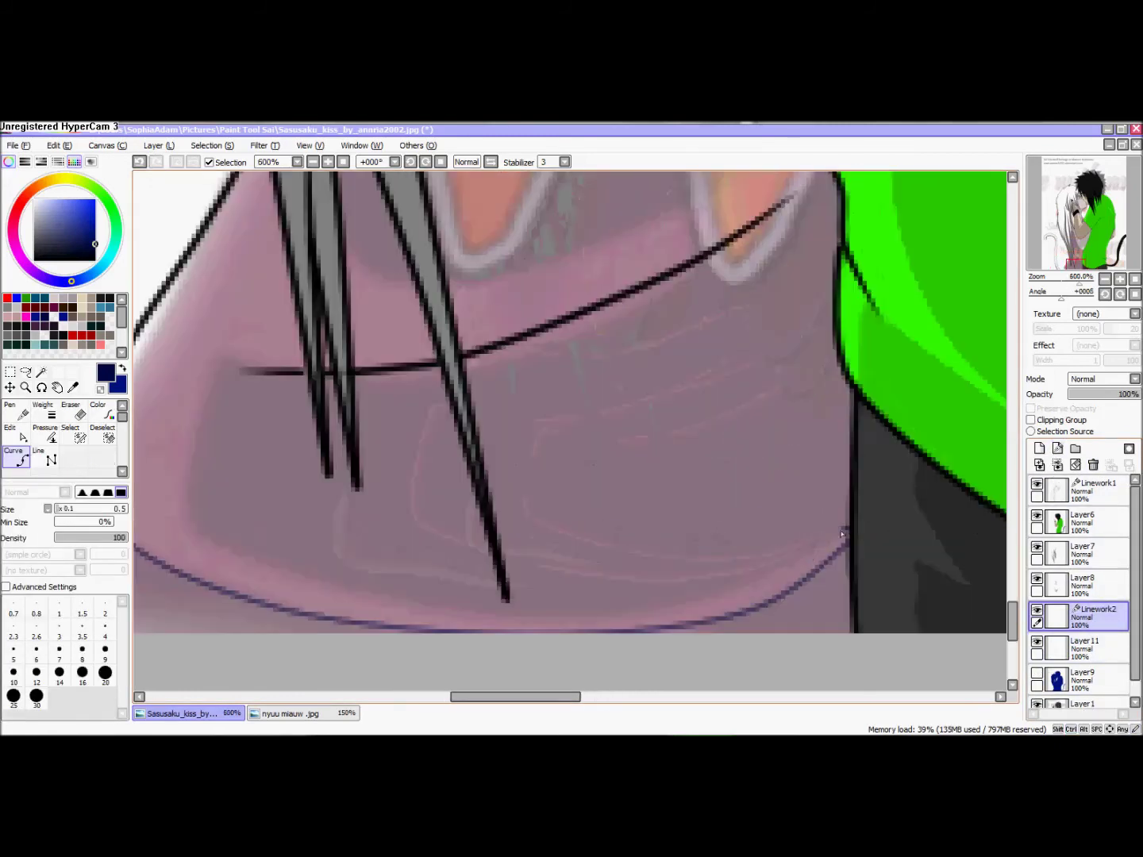
left_click(744, 586)
left_click(524, 617)
left_click(349, 592)
left_click(186, 525)
left_click(224, 353)
left_click(255, 371)
left_click(448, 365)
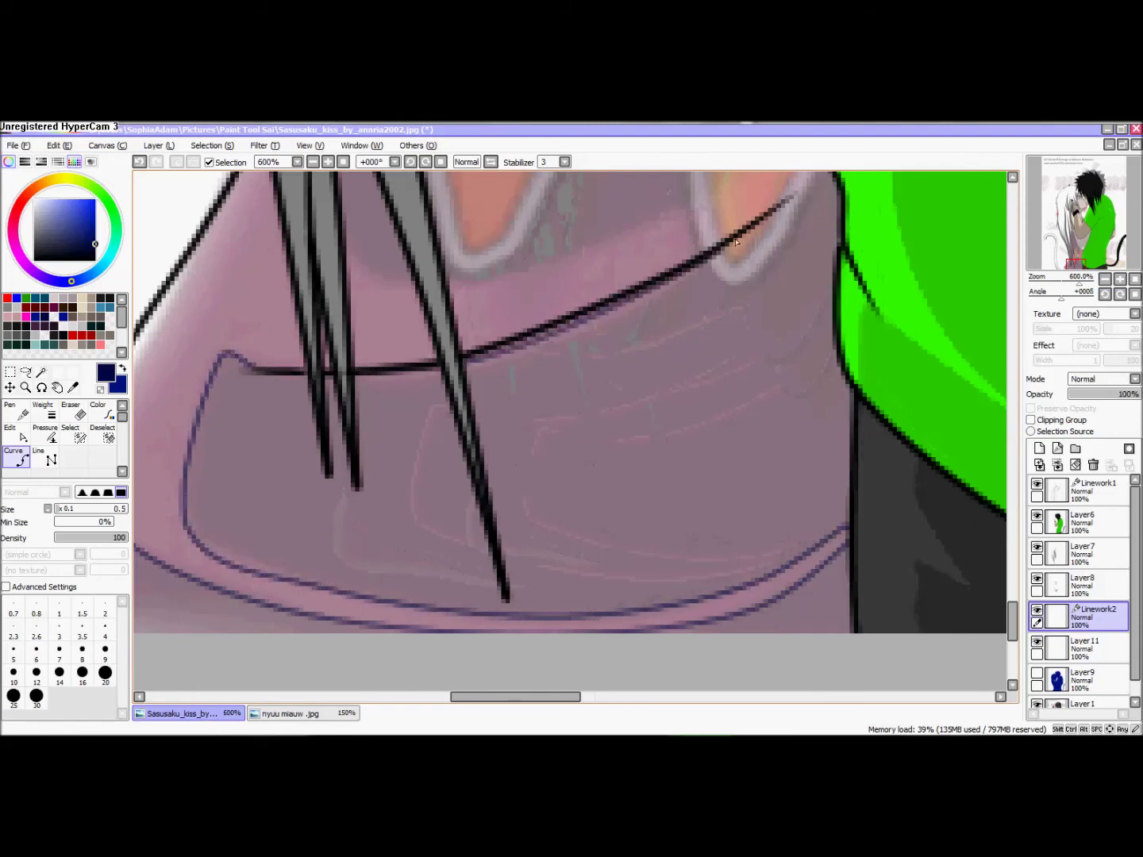
Trace the upper edge of the shading band above the lower fold, from the man's shirt towards the hair.
scroll(812, 399, "up", 3)
left_click(833, 352)
left_click(747, 419)
left_click(548, 518)
left_click(388, 524)
Trace the shading line beside the hair on the upper part of the top and add thick navy curves of size 13.8 between the strands.
key("Up")
key("Up")
key("Up")
key("Up")
key("Up")
key("Up")
key("Up")
key("Up")
key("Up")
key("Up")
key("Up")
key("Up")
key("Up")
key("Up")
key("Up")
key("Up")
key("Up")
key("Up")
key("Up")
key("Up")
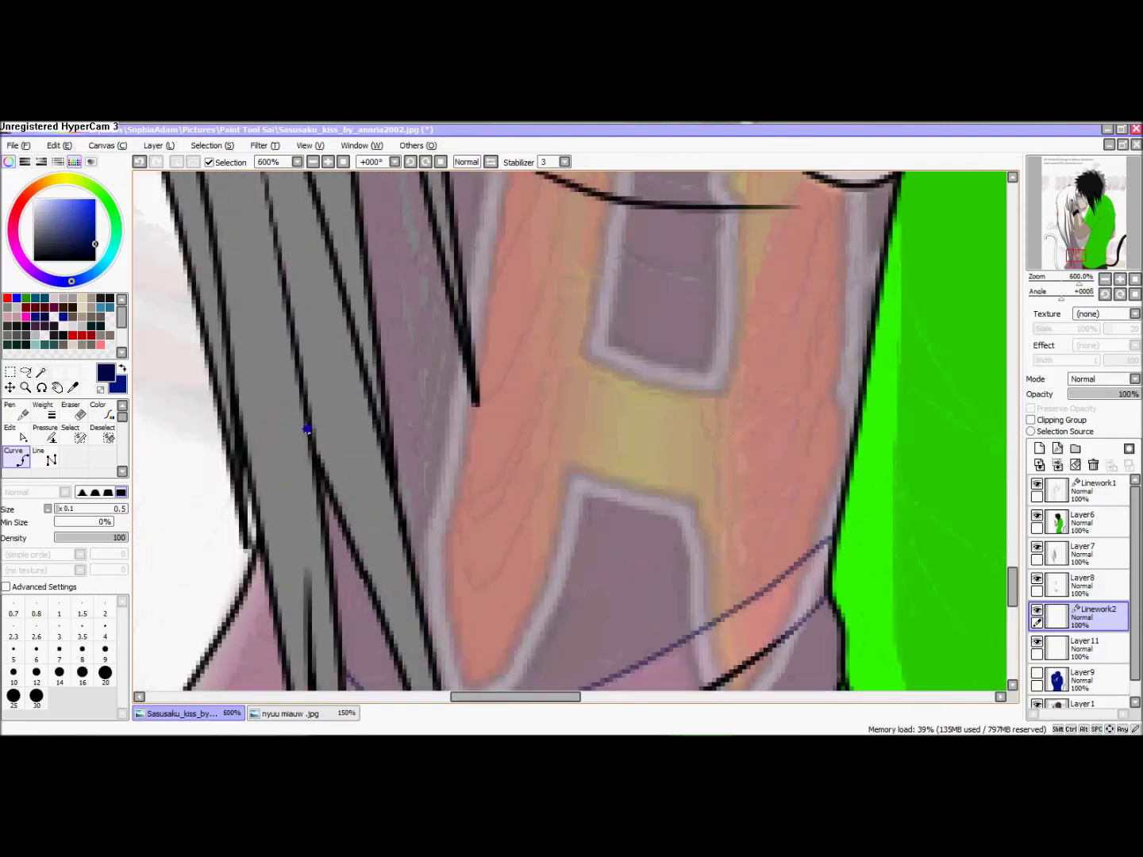
left_click(309, 428)
key("Up")
scroll(410, 340, "down", 4)
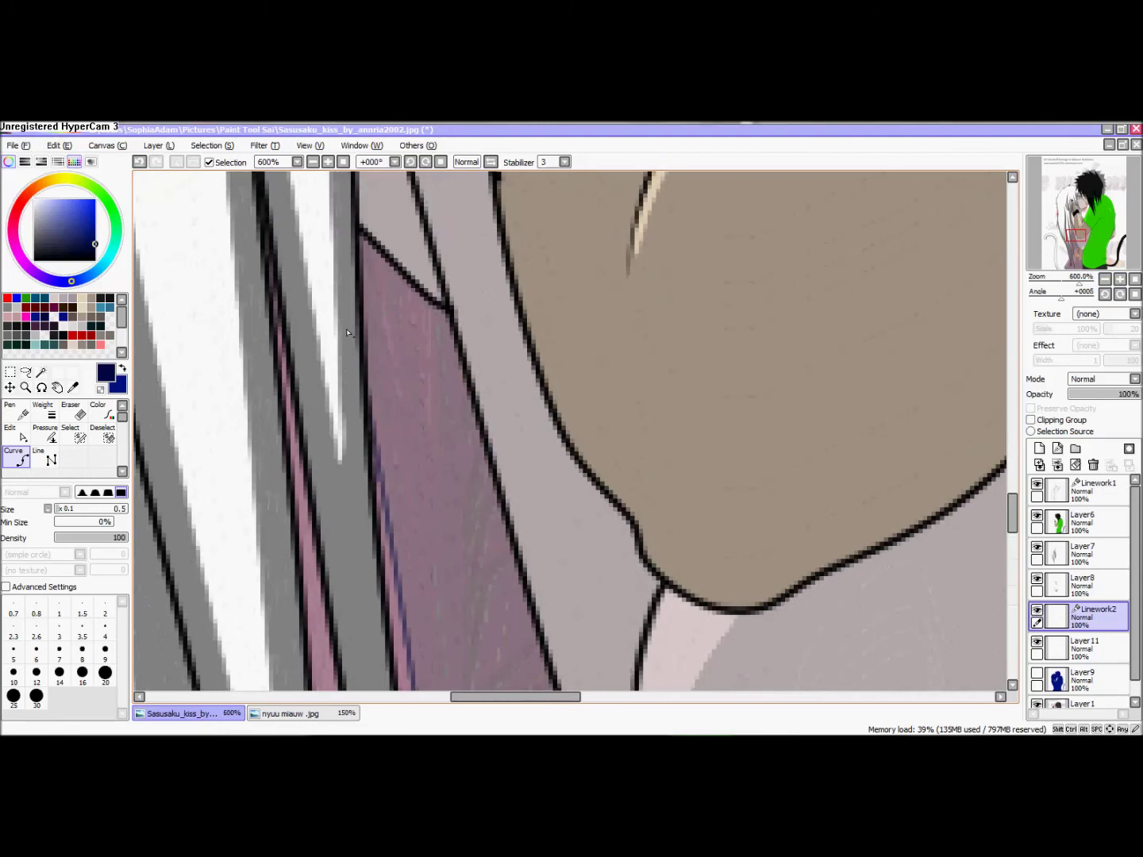
scroll(364, 588, "up", 1)
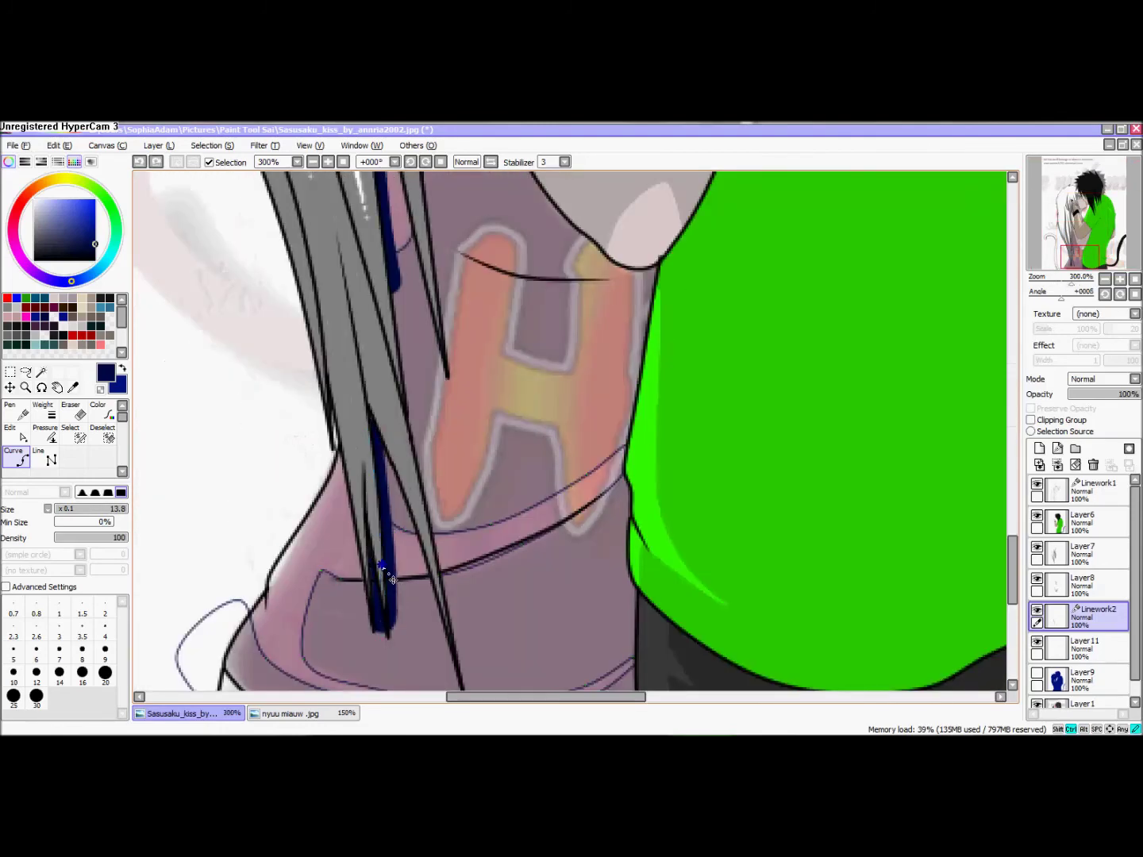
Set the curve size to 1 and complete the navy shading contours along the hem up to the man's trousers.
scroll(389, 580, "down", 2)
left_click(59, 609)
scroll(399, 315, "up", 2)
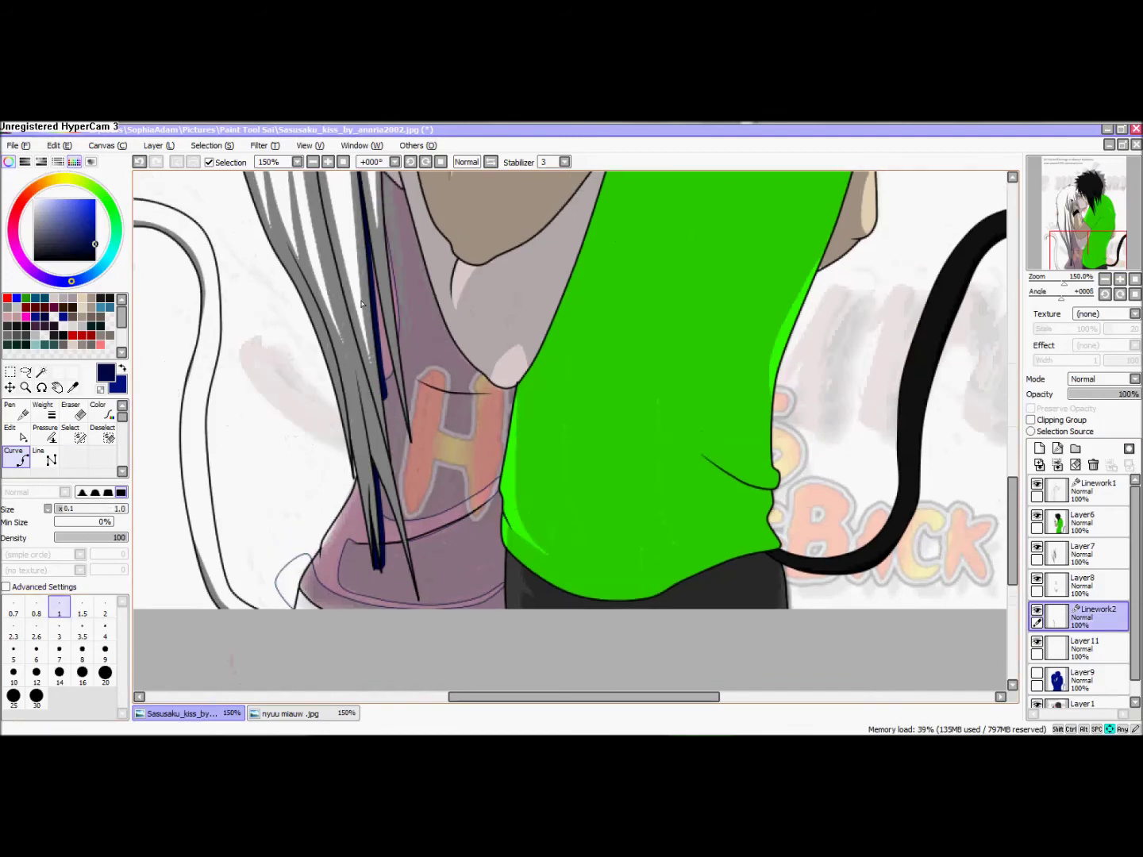
scroll(732, 598, "down", 5)
scroll(770, 560, "up", 4)
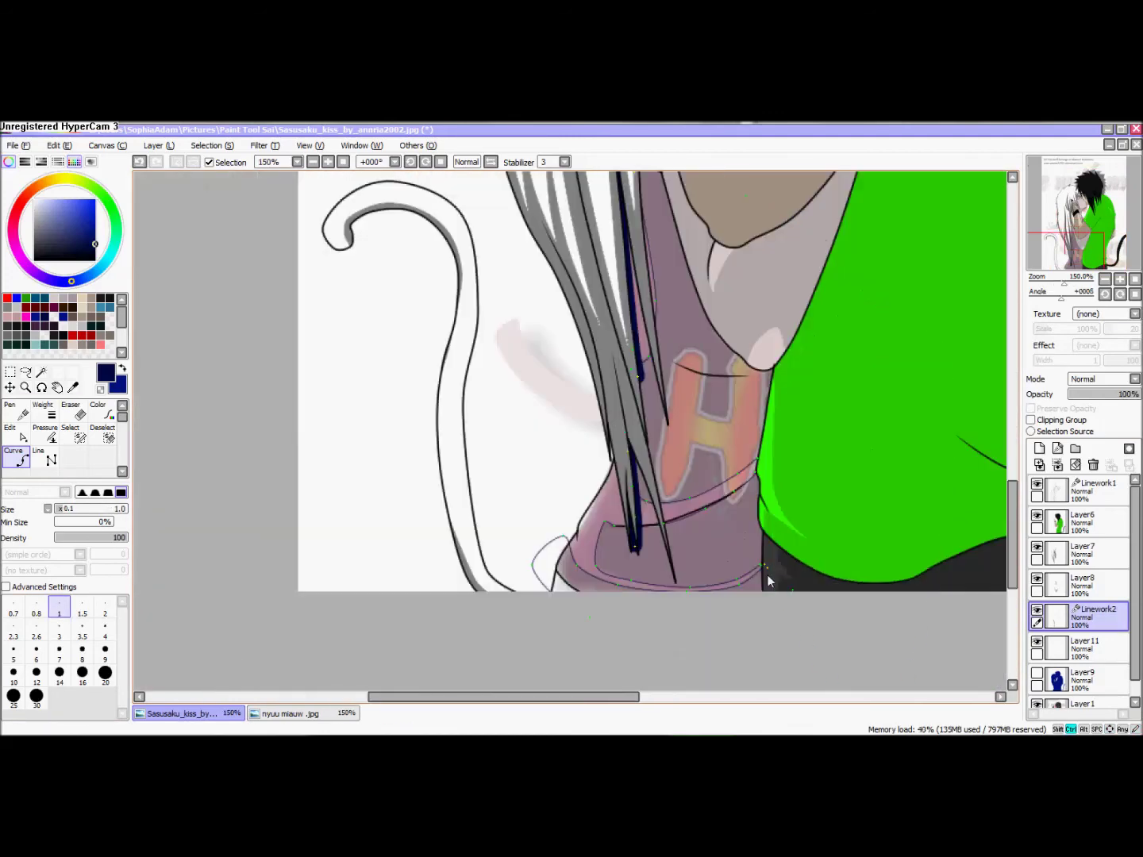
scroll(767, 570, "up", 3)
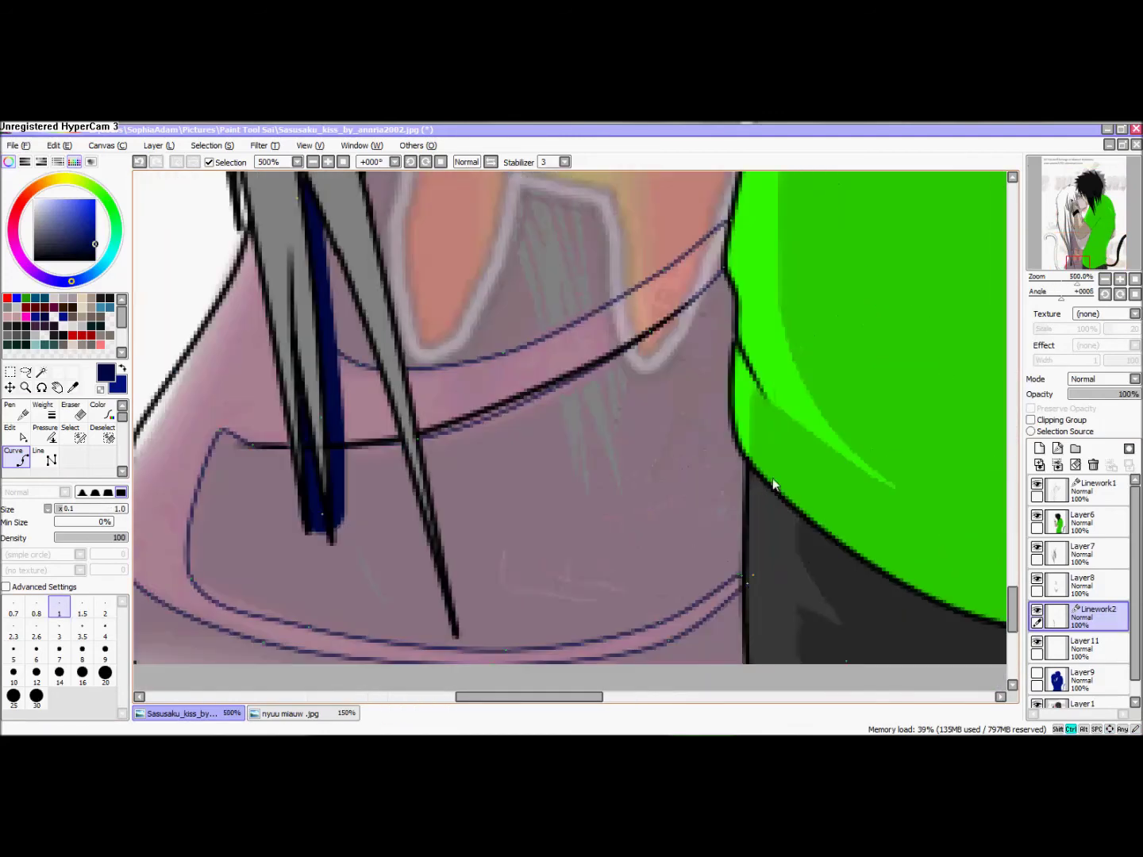
scroll(718, 514, "down", 6)
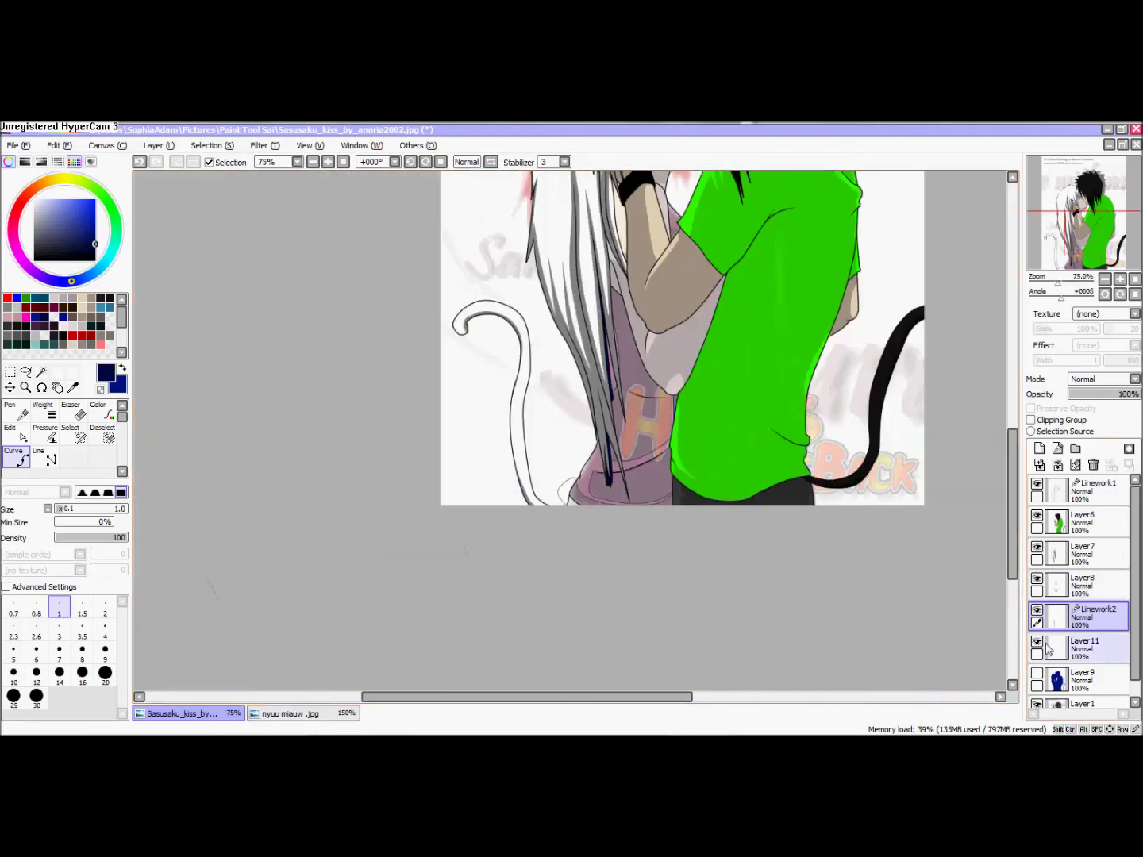
Merge the navy linework into the empty layer below it and hide the reference image.
left_click(1057, 466)
left_click(1040, 674)
scroll(580, 495, "up", 2)
Fill the outlined shading areas of the top with navy, using the working layer as the fill target.
left_click(584, 500)
key("ctrl+z")
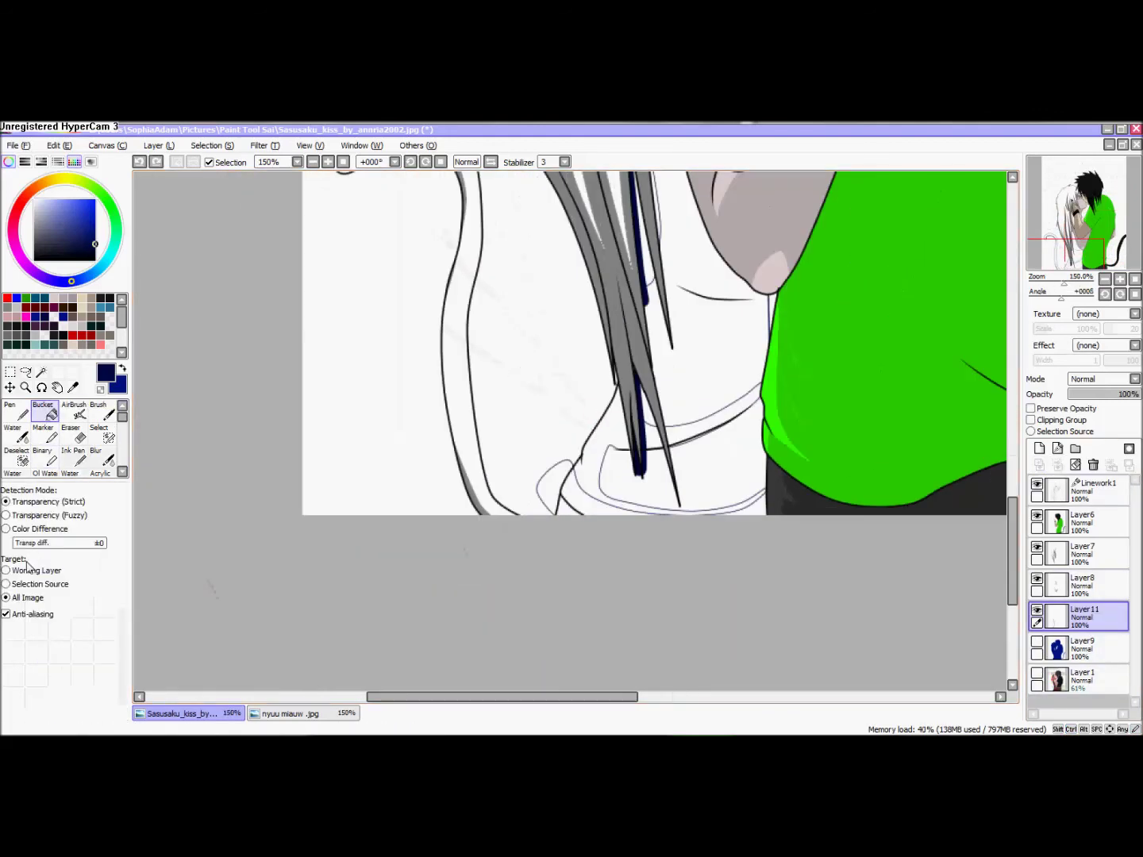
left_click(40, 569)
left_click(587, 501)
scroll(681, 476, "up", 3)
left_click(699, 472)
left_click(880, 559)
scroll(772, 578, "up", 4)
left_click(783, 579)
scroll(781, 568, "down", 7)
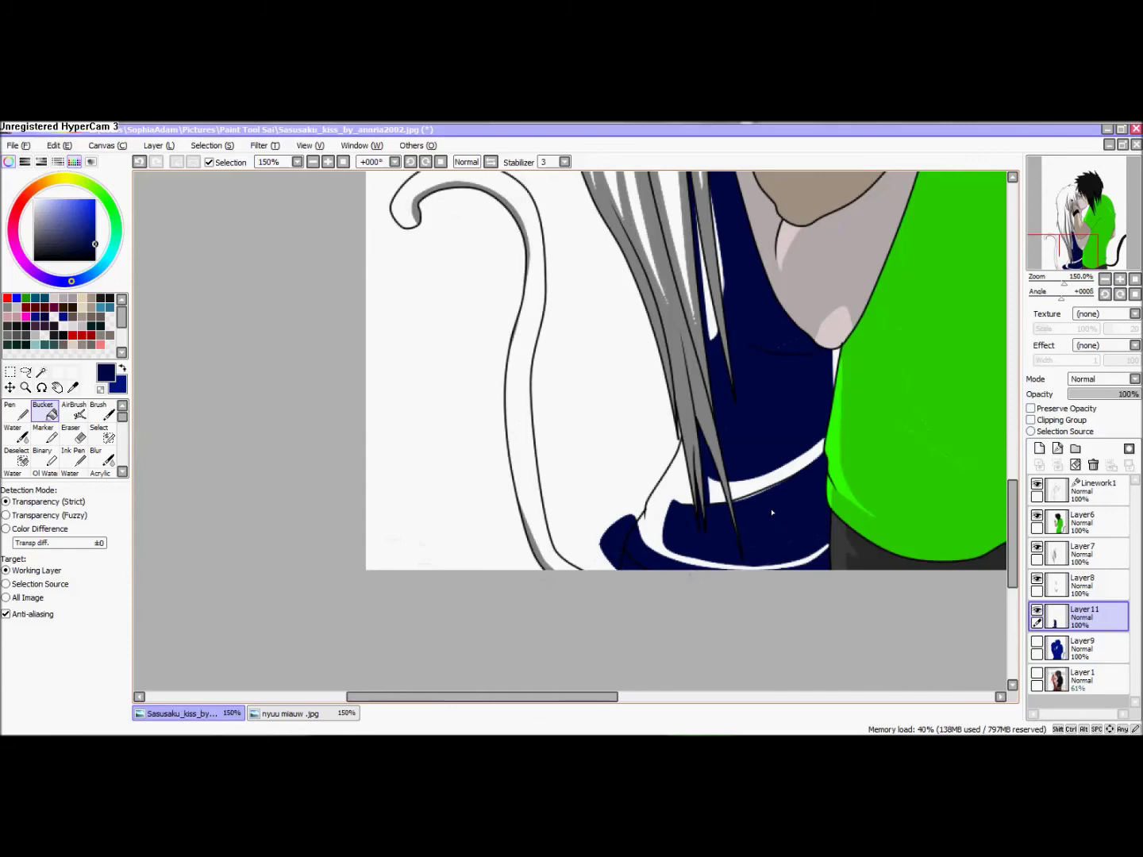
Paint over the unfilled sliver below the woman's elbow beside the green shirt in navy.
scroll(833, 324, "up", 4)
left_click(839, 454)
key("ctrl+z")
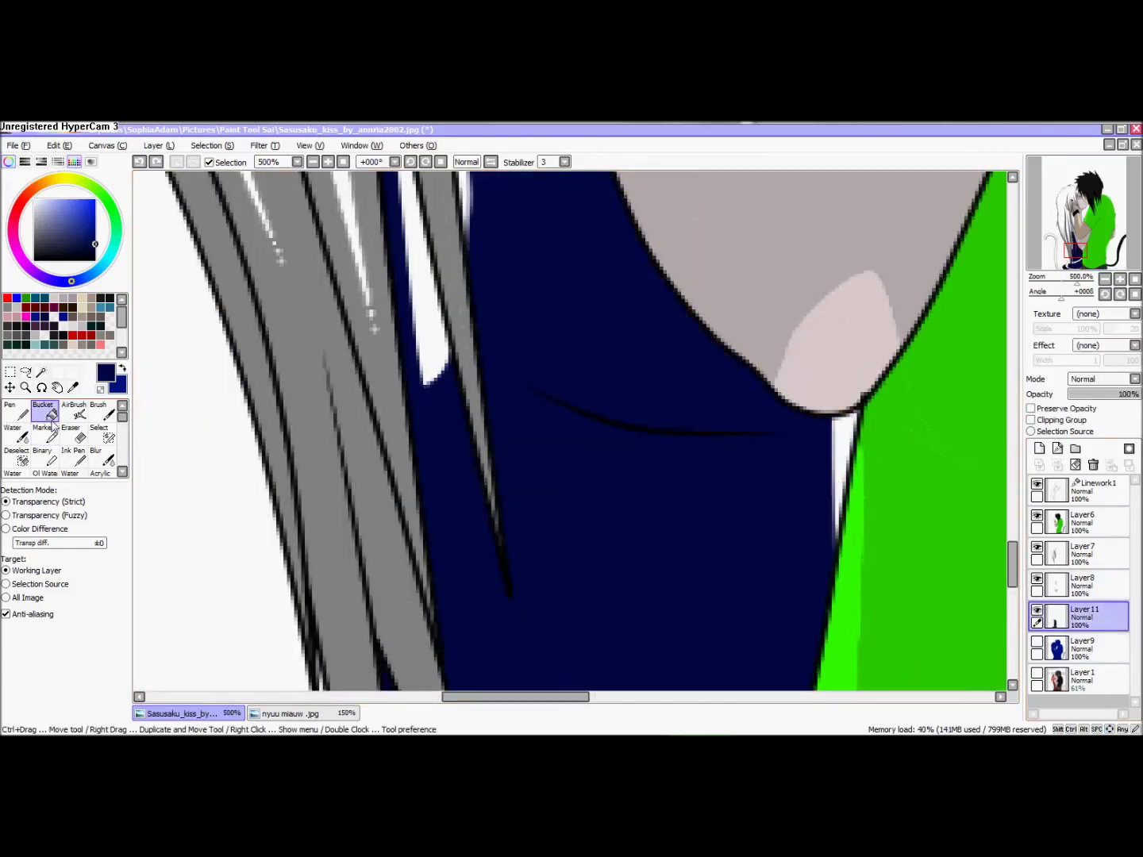
key("n")
left_click_drag(843, 421, 839, 540)
left_click(45, 411)
scroll(528, 445, "down", 4)
scroll(515, 322, "up", 3)
scroll(512, 436, "down", 5)
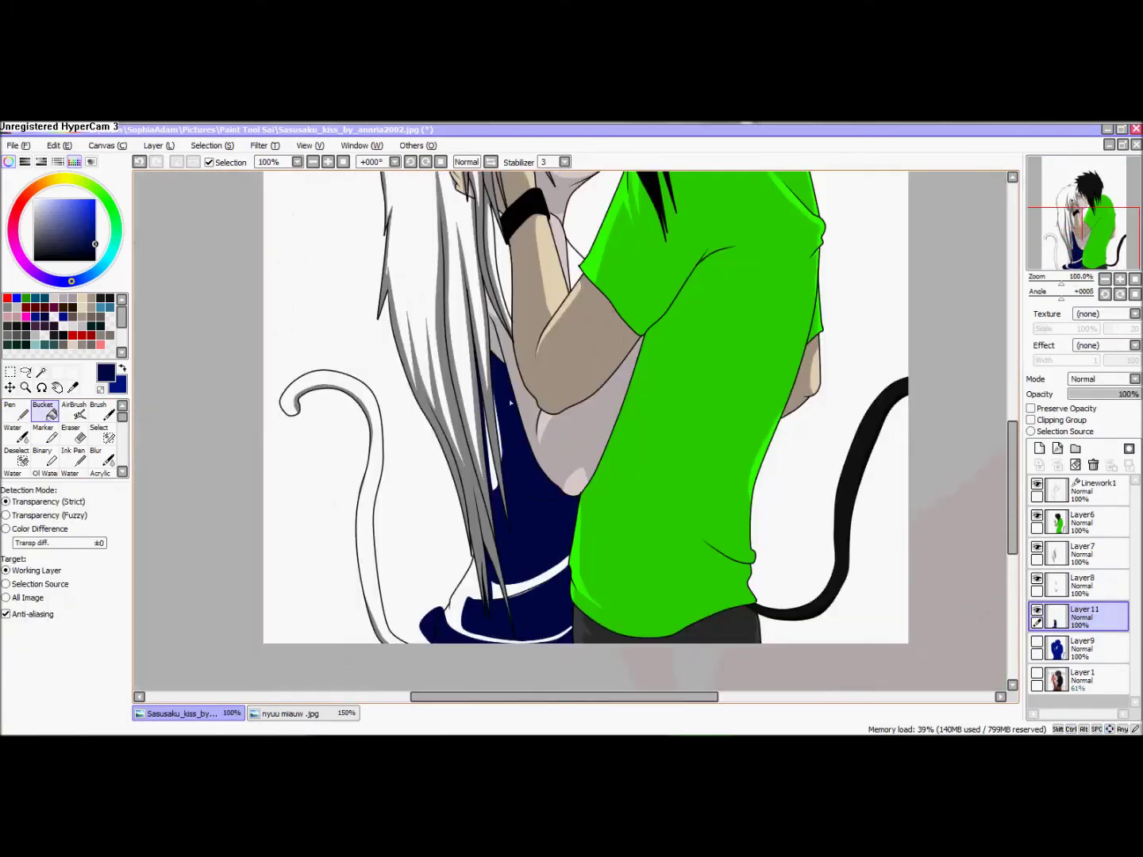
Show the blue fill layer and clip the navy shading layer to it.
scroll(456, 619, "up", 1)
left_click(1037, 642)
left_click(1031, 420)
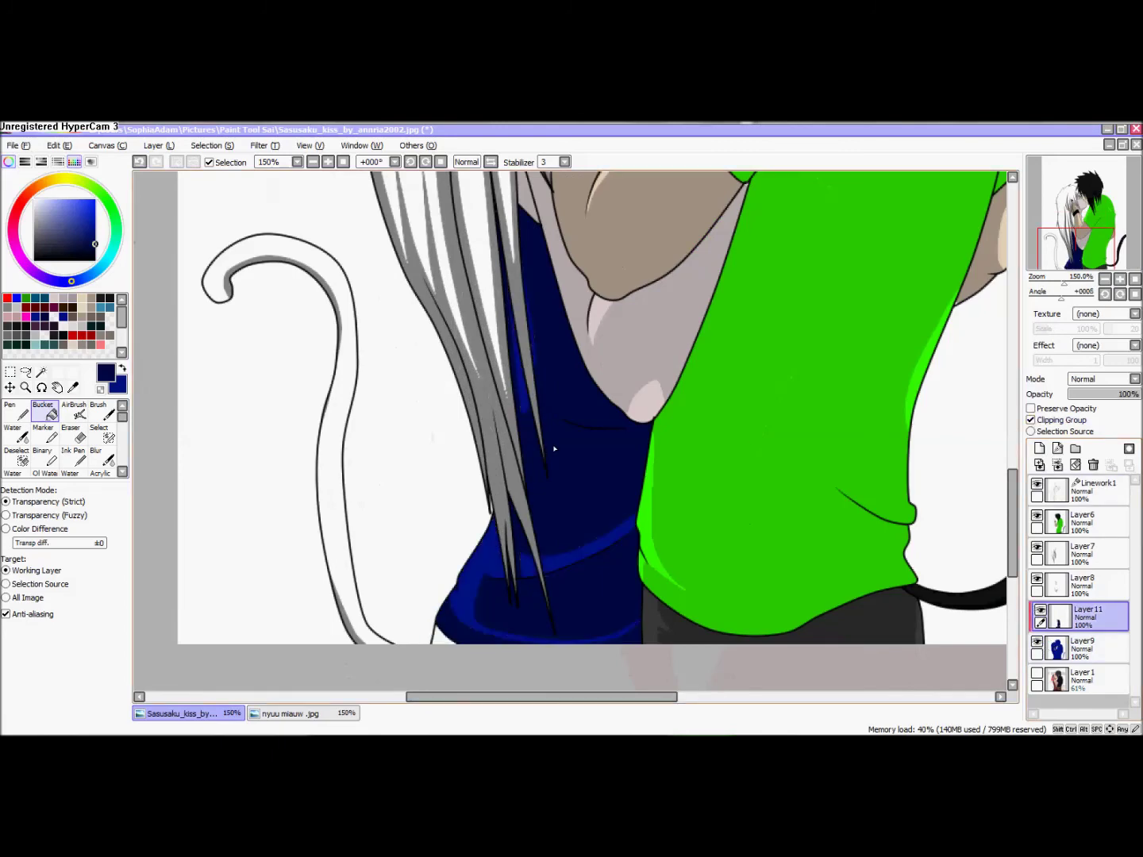
scroll(554, 461, "down", 2)
left_click(17, 411)
left_click(79, 250)
left_click(47, 409)
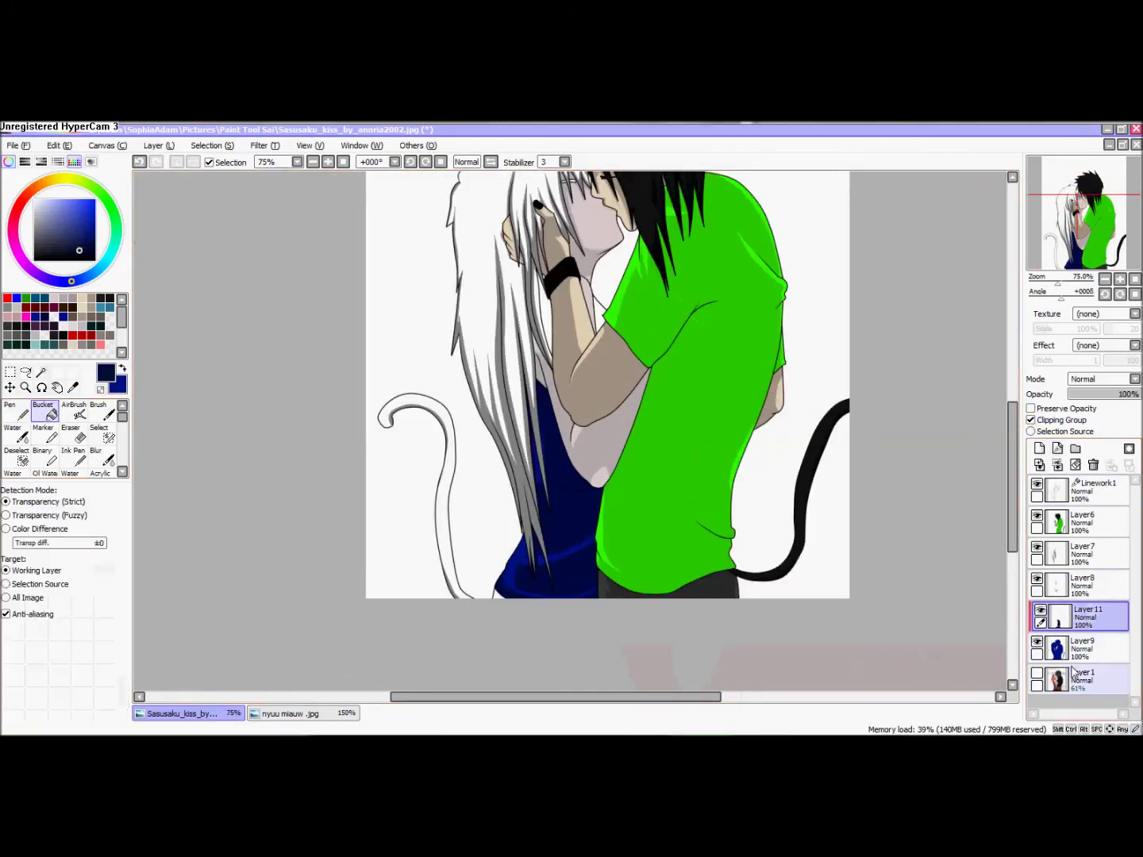
left_click(1083, 648)
scroll(464, 597, "up", 6)
left_click(697, 584)
key("ctrl+z")
Merge the navy shading into the blue fill layer and add a new layer directly above the reference image.
left_click(1083, 618)
left_click(1058, 466)
left_click(1084, 647)
left_click(1039, 449)
Fill the corner below the hem of the top with black on the new layer, using the whole image as the fill target.
left_click(26, 598)
left_click(709, 596)
scroll(710, 596, "down", 4)
left_click(4, 347)
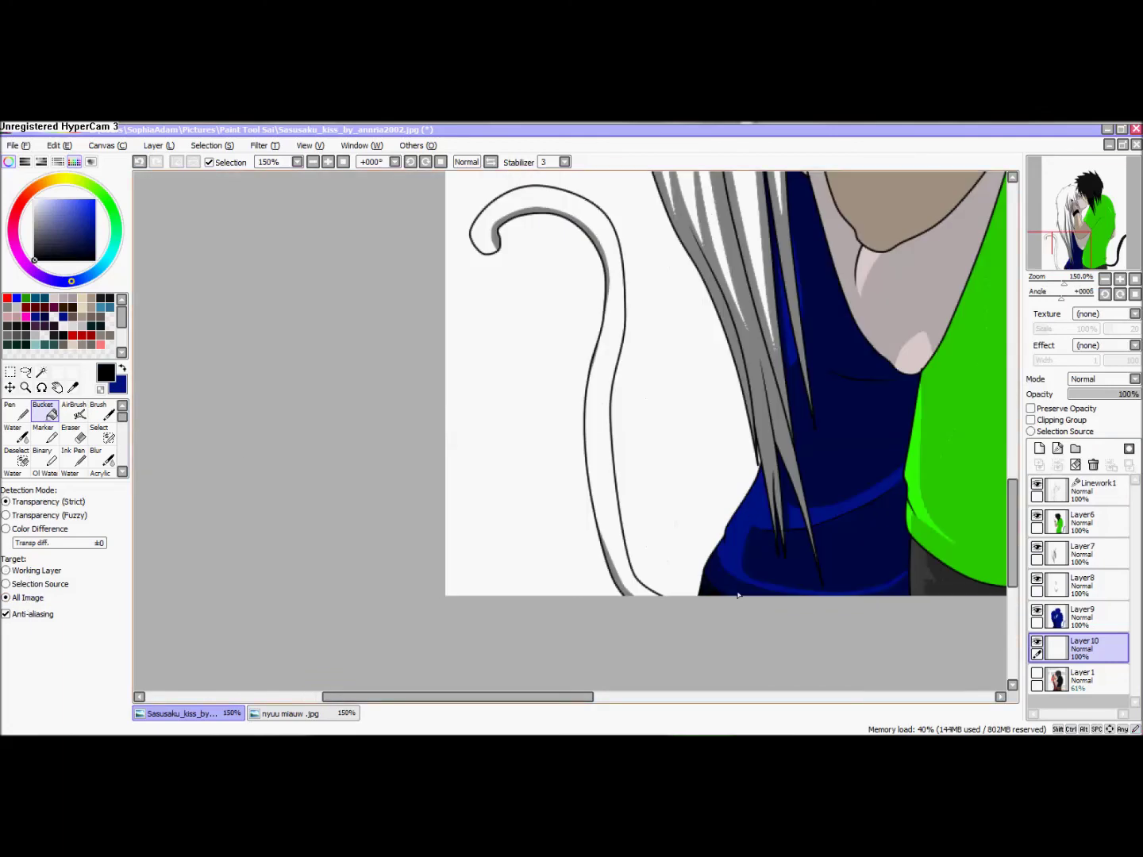
scroll(735, 594, "down", 4)
scroll(761, 451, "up", 5)
scroll(762, 489, "down", 4)
scroll(747, 492, "up", 5)
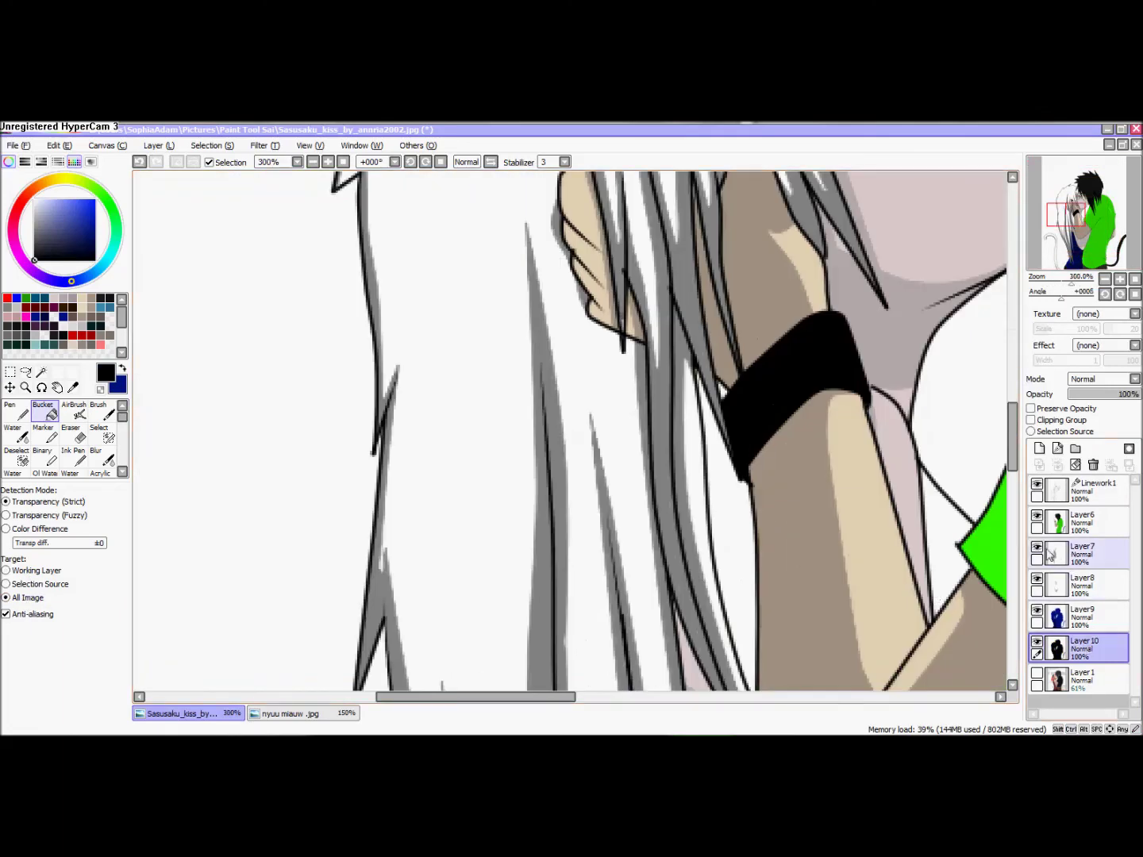
scroll(771, 523, "down", 4)
Show the reference, hide the black fill layer and fill the top's gap between neck and green sleeve with blue.
left_click(1038, 675)
left_click(1036, 643)
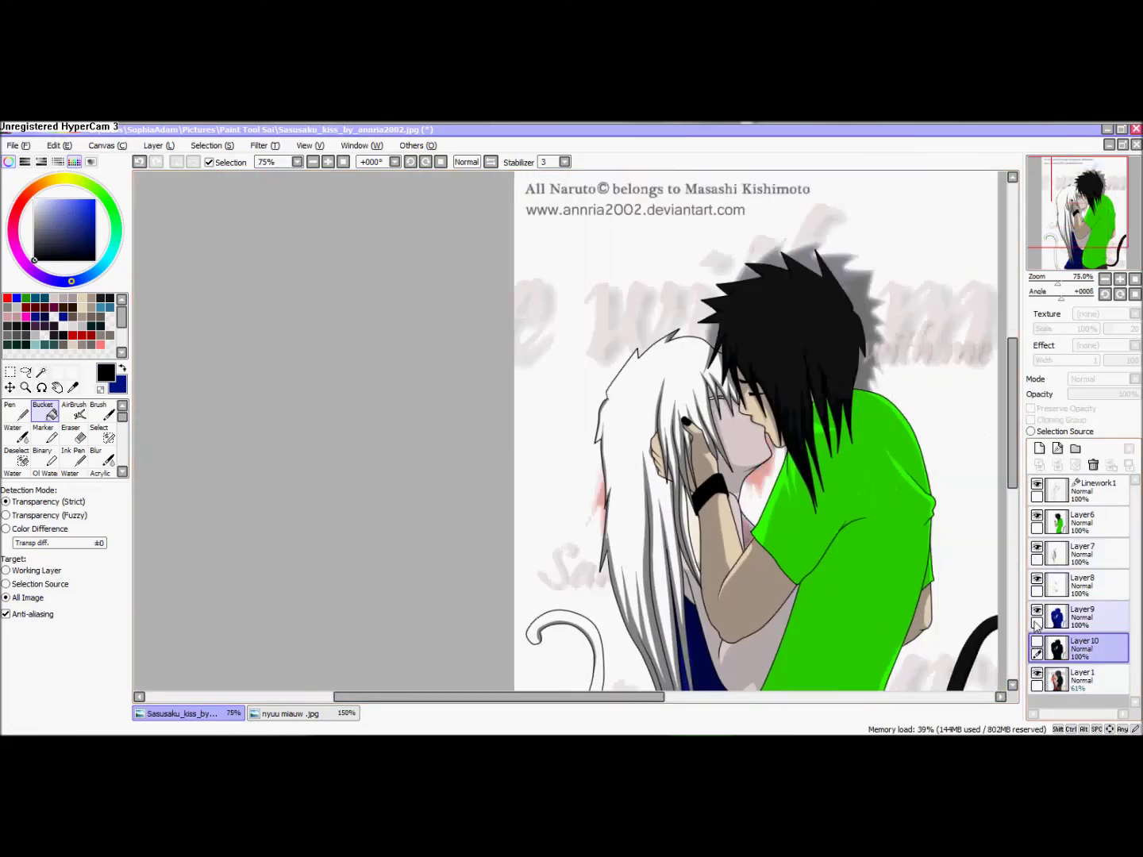
left_click(1056, 619)
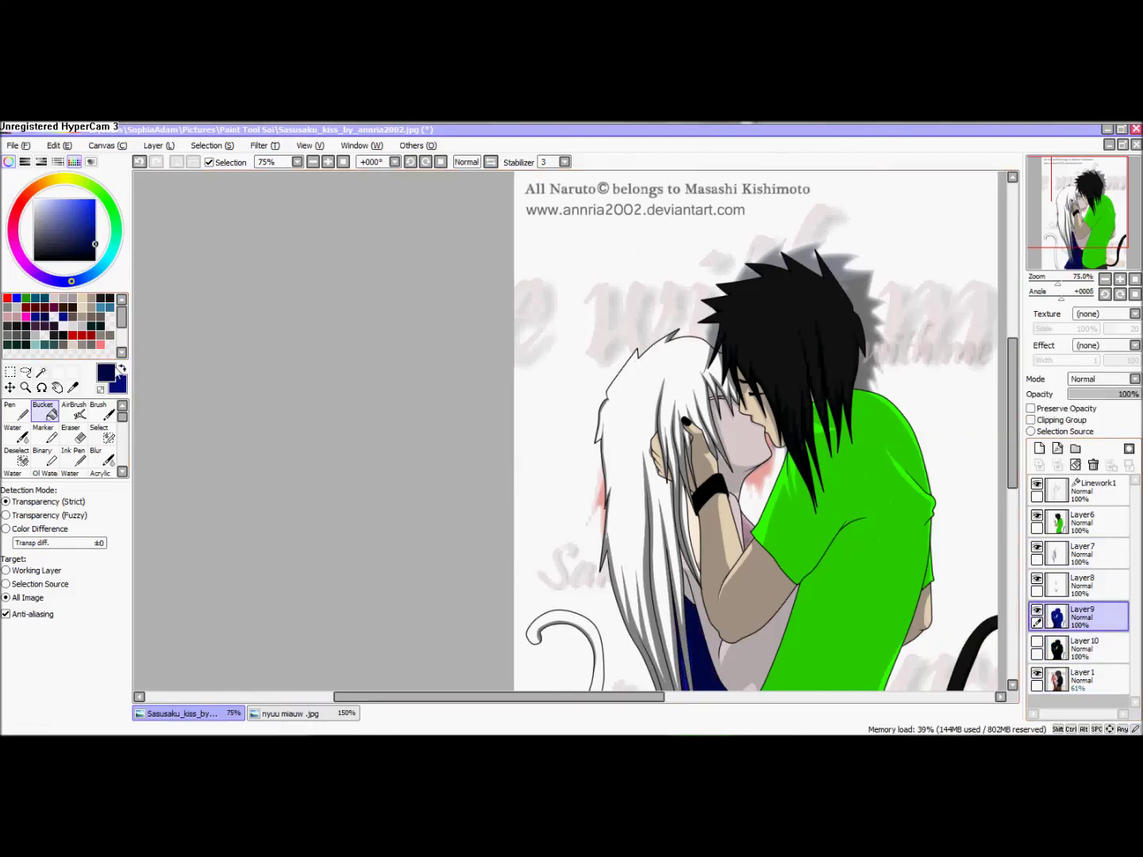
left_click(122, 369)
scroll(751, 520, "up", 6)
left_click(742, 583)
scroll(725, 572, "down", 3)
scroll(739, 568, "up", 1)
Add a normal layer and a linework layer above the blue layer and trace the shoulder shadow edge with a size 1 navy curve.
left_click(1040, 448)
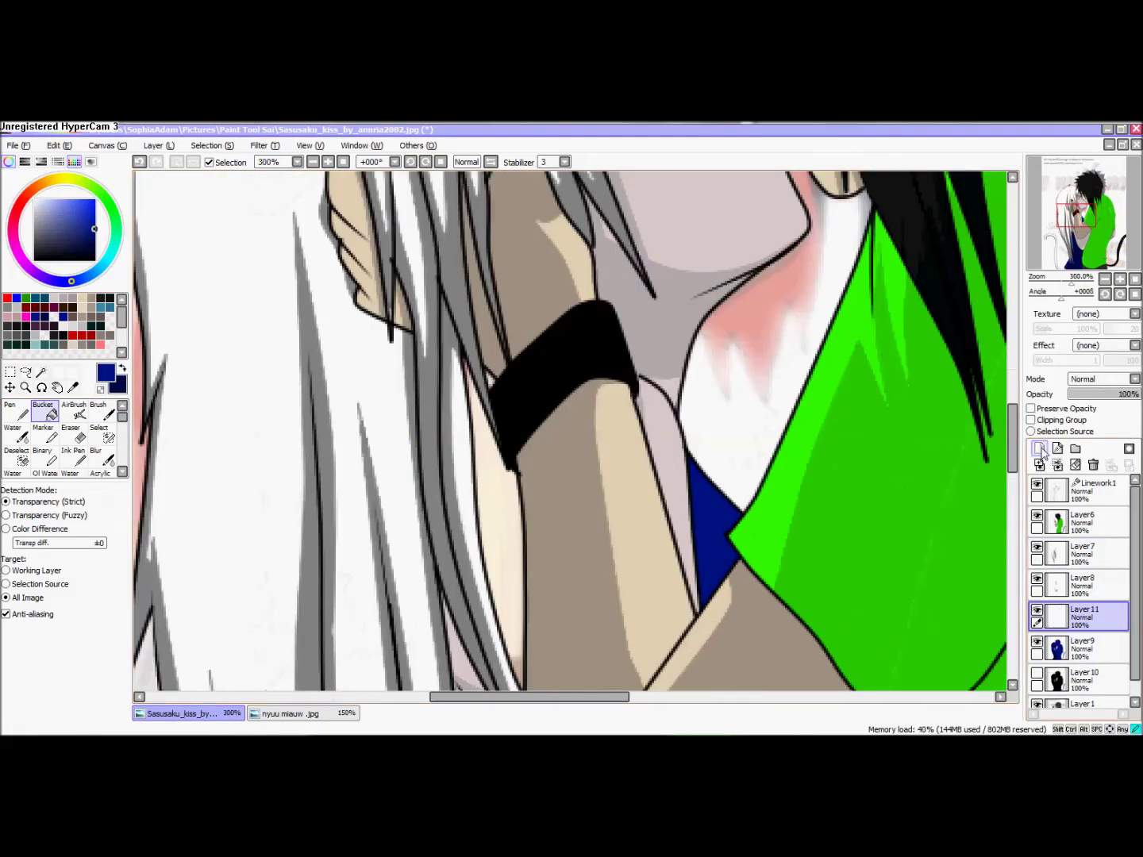
left_click(1057, 449)
scroll(718, 584, "up", 2)
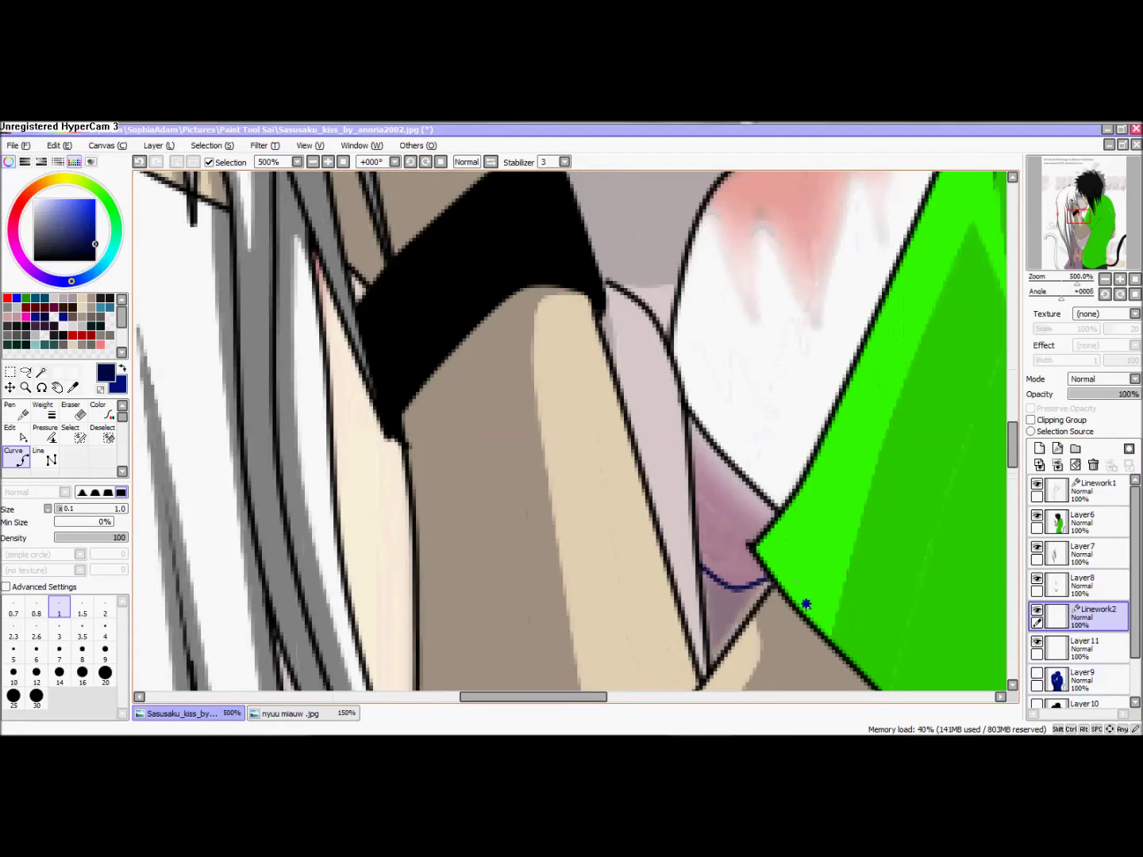
scroll(761, 561, "down", 4)
scroll(531, 566, "up", 4)
double_click(543, 413)
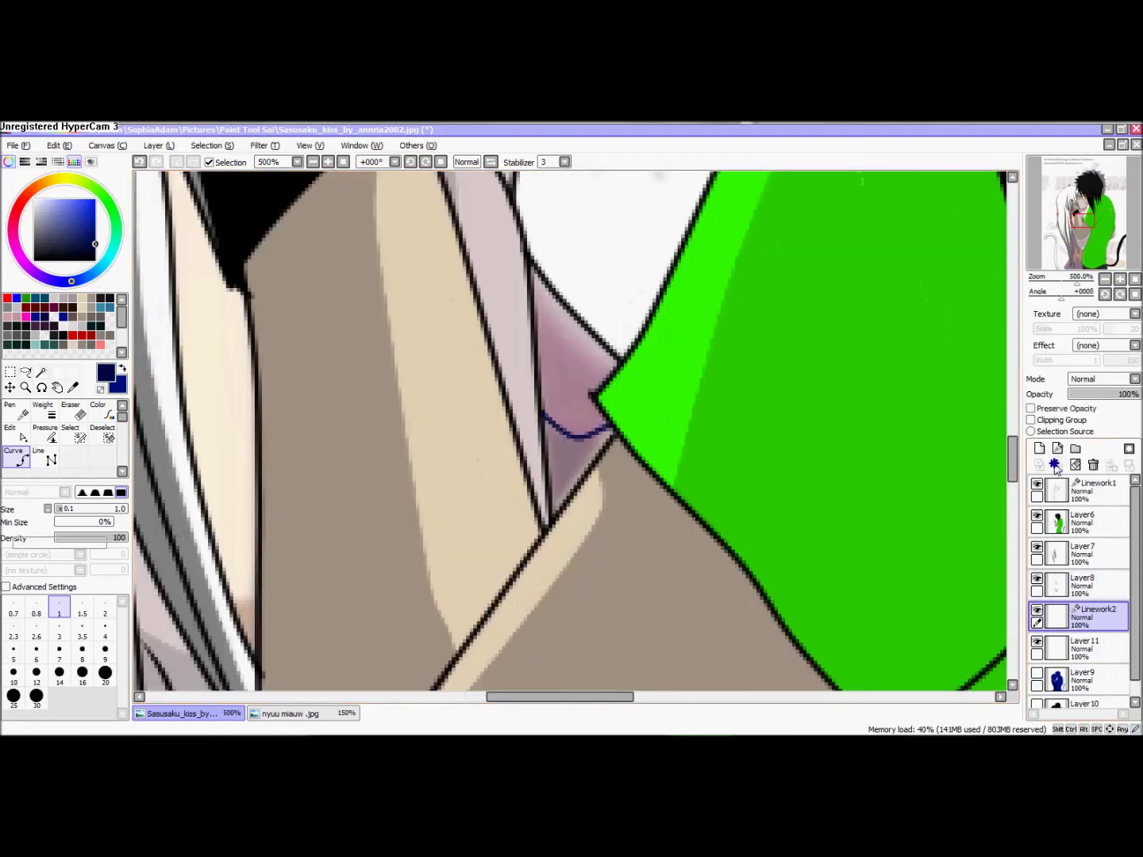
Merge the linework down and fill the shoulder area below the traced edge with navy, with the blue layer shown again.
left_click(1058, 465)
scroll(546, 427, "up", 2)
left_click(547, 426)
left_click(1031, 420)
left_click(1038, 642)
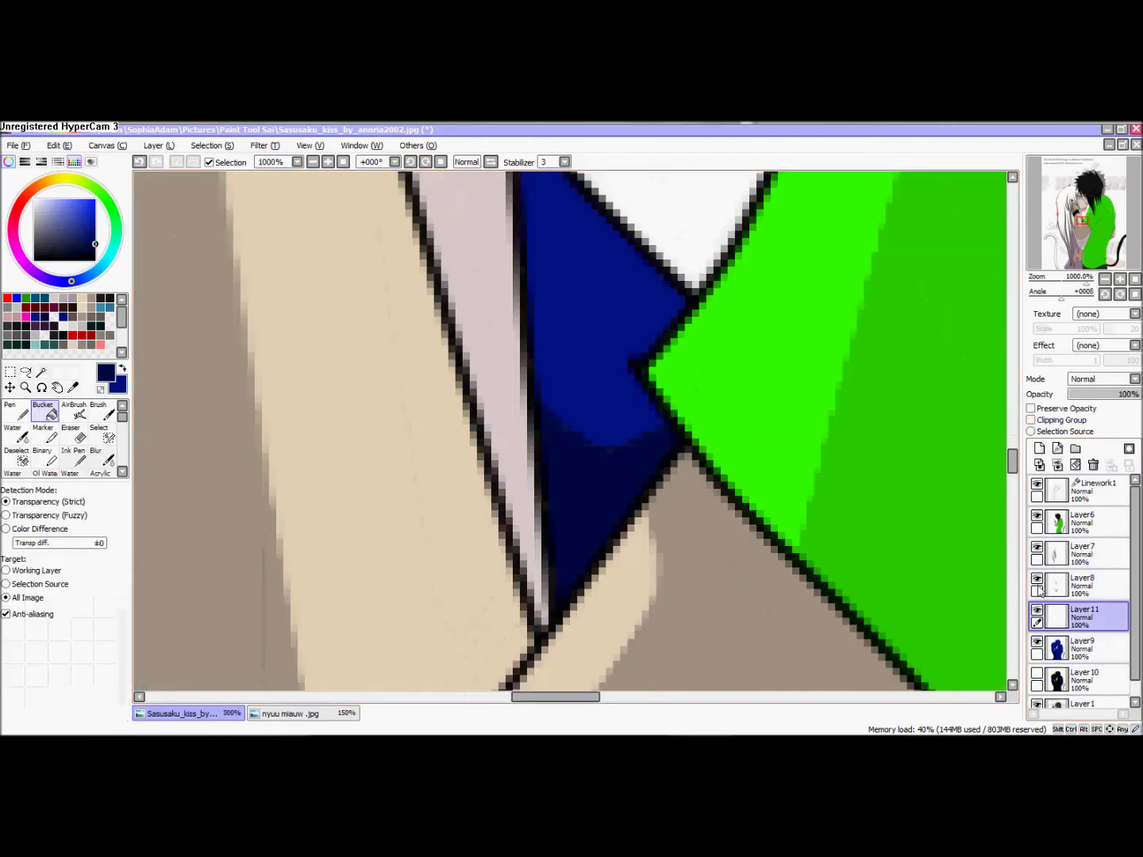
Merge the navy shading, blue fill and black fill layers into one layer.
left_click(1057, 465)
left_click(1037, 641)
left_click(1057, 465)
left_click(1088, 644)
scroll(758, 479, "down", 6)
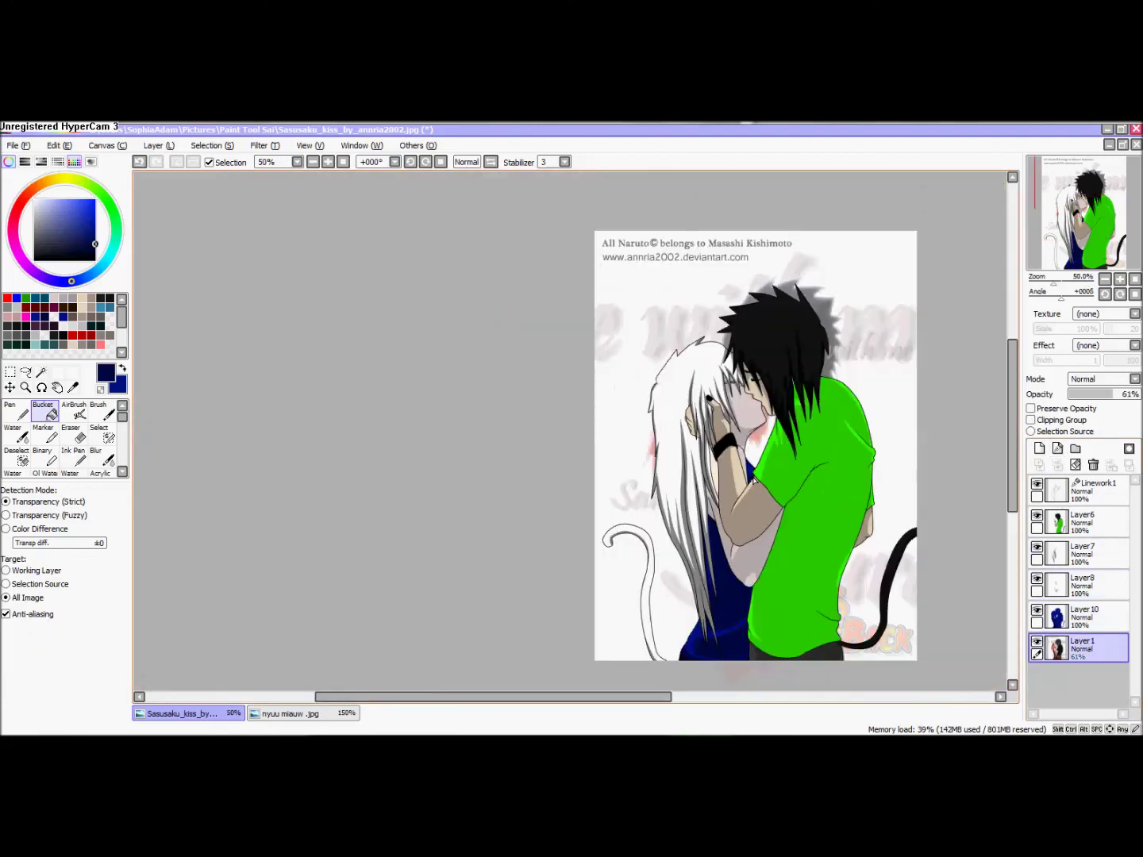
Fill the uncoloured neck area between the hair and the man's forearm with the woman's light skin colour on the skin layer.
scroll(752, 458, "up", 3)
left_click(1039, 580)
left_click(1039, 580)
left_click(1056, 582)
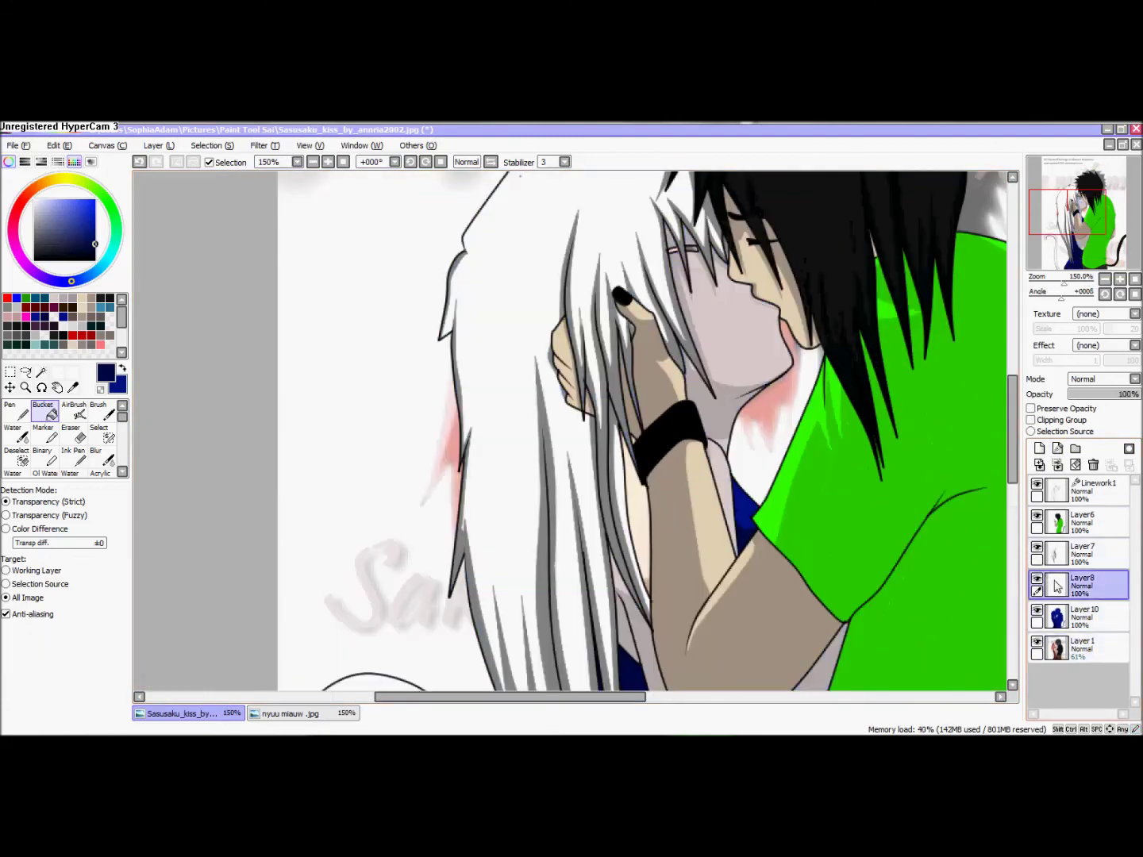
scroll(645, 553, "up", 3)
right_click(562, 576)
left_click(673, 414)
scroll(662, 537, "down", 1)
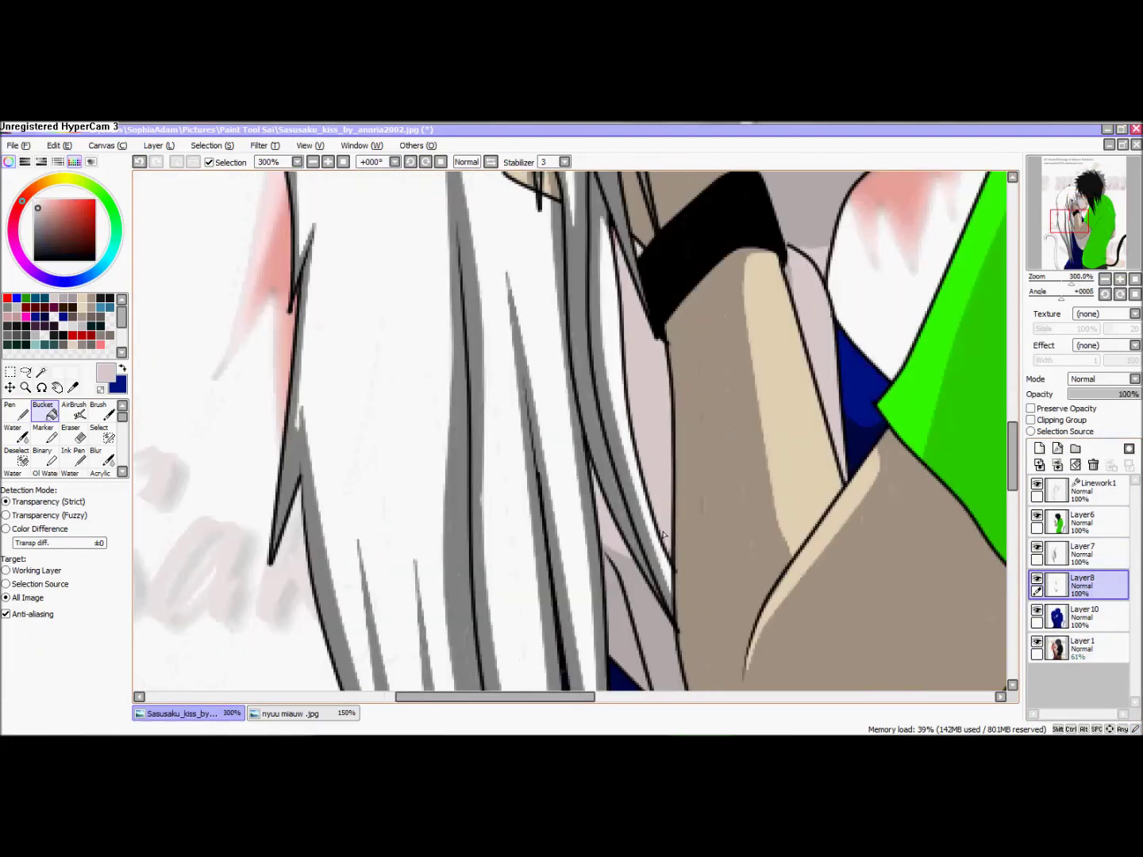
Add a normal layer and a linework layer above the skin layer and trace the neck shadow beside the hair with a size 1 skin-shadow curve.
scroll(664, 537, "up", 3)
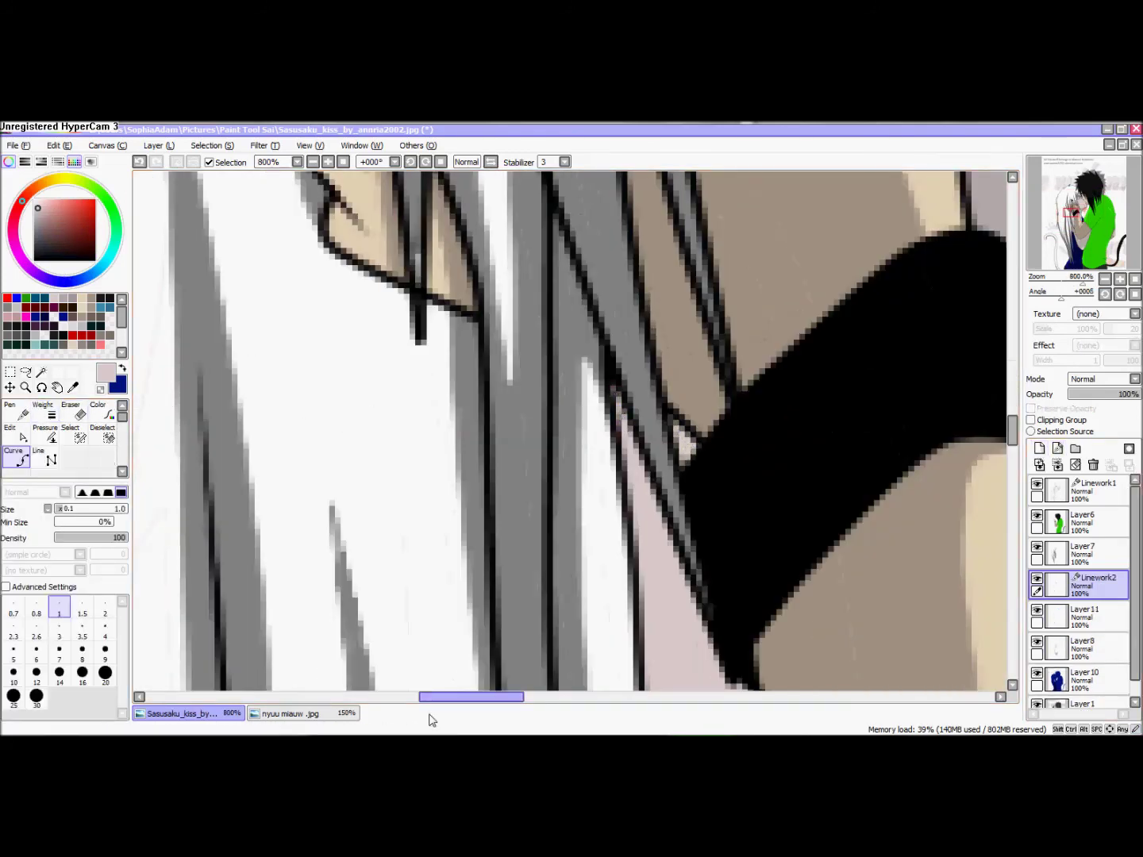
scroll(674, 526, "down", 3)
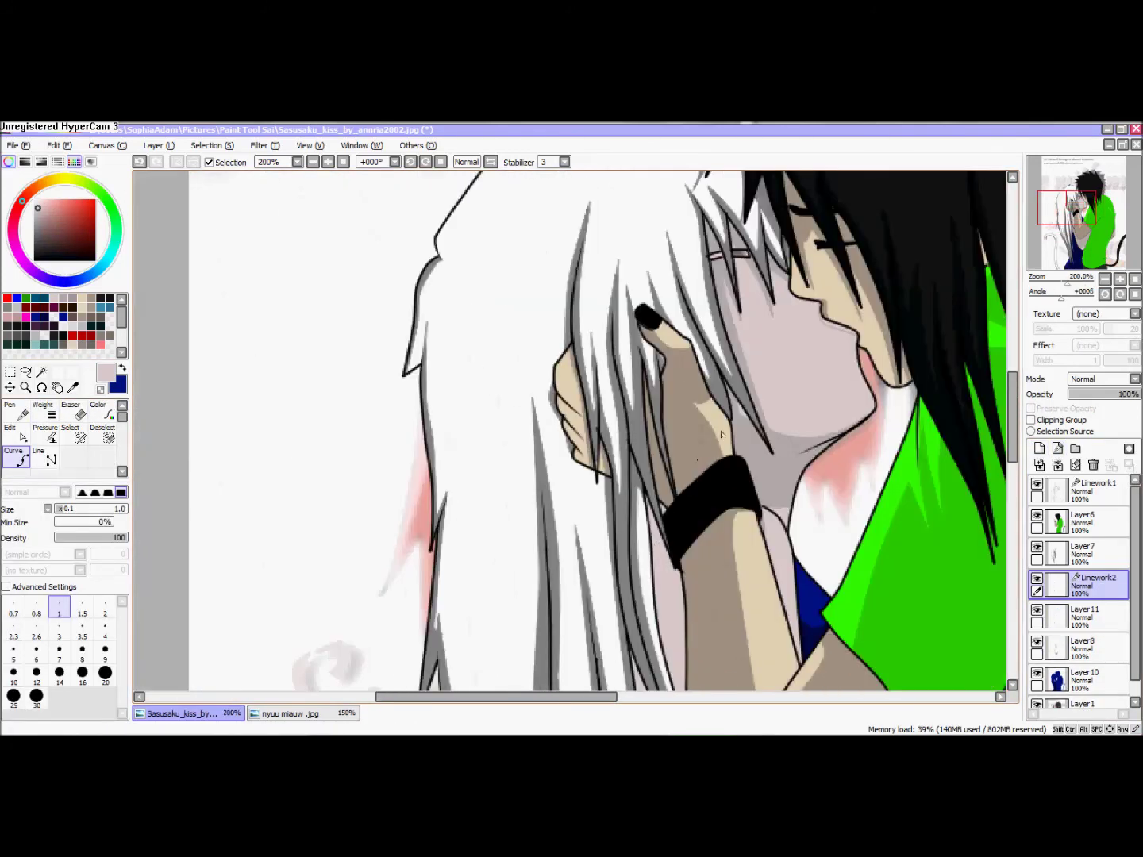
scroll(676, 526, "up", 2)
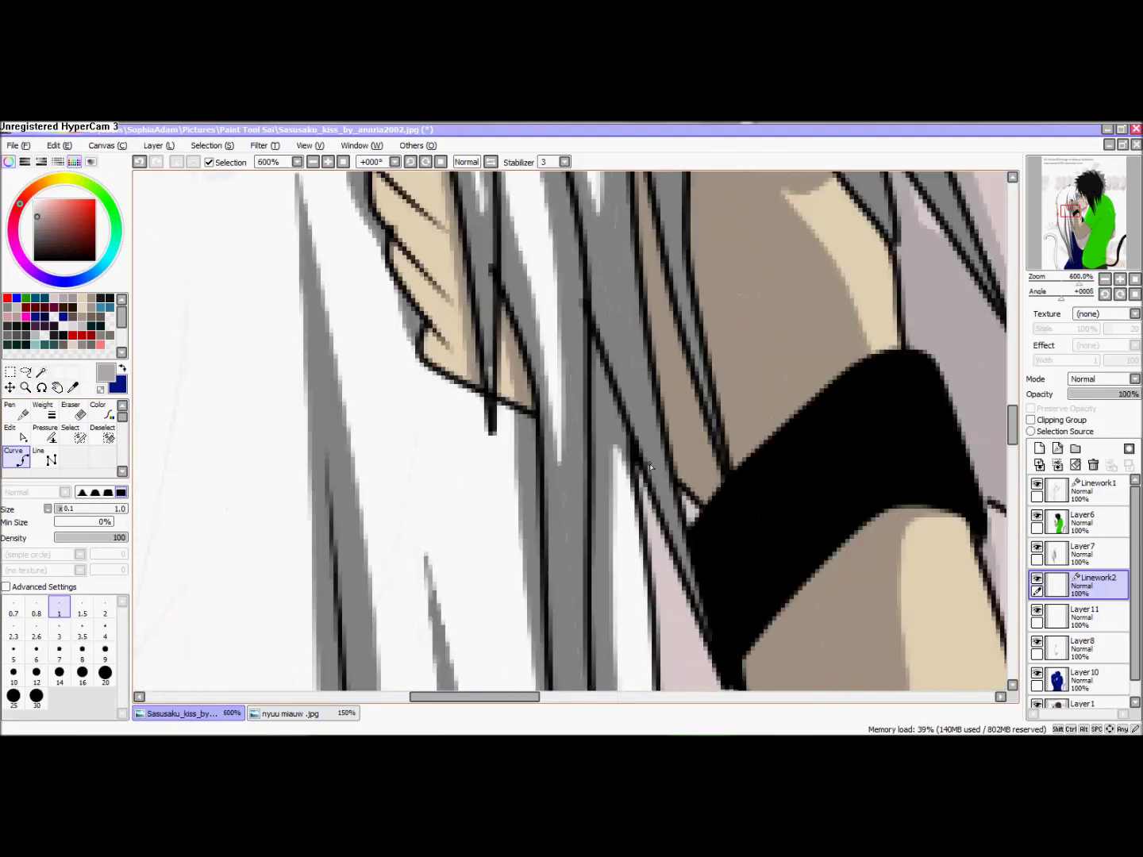
scroll(674, 596, "down", 4)
scroll(671, 666, "up", 3)
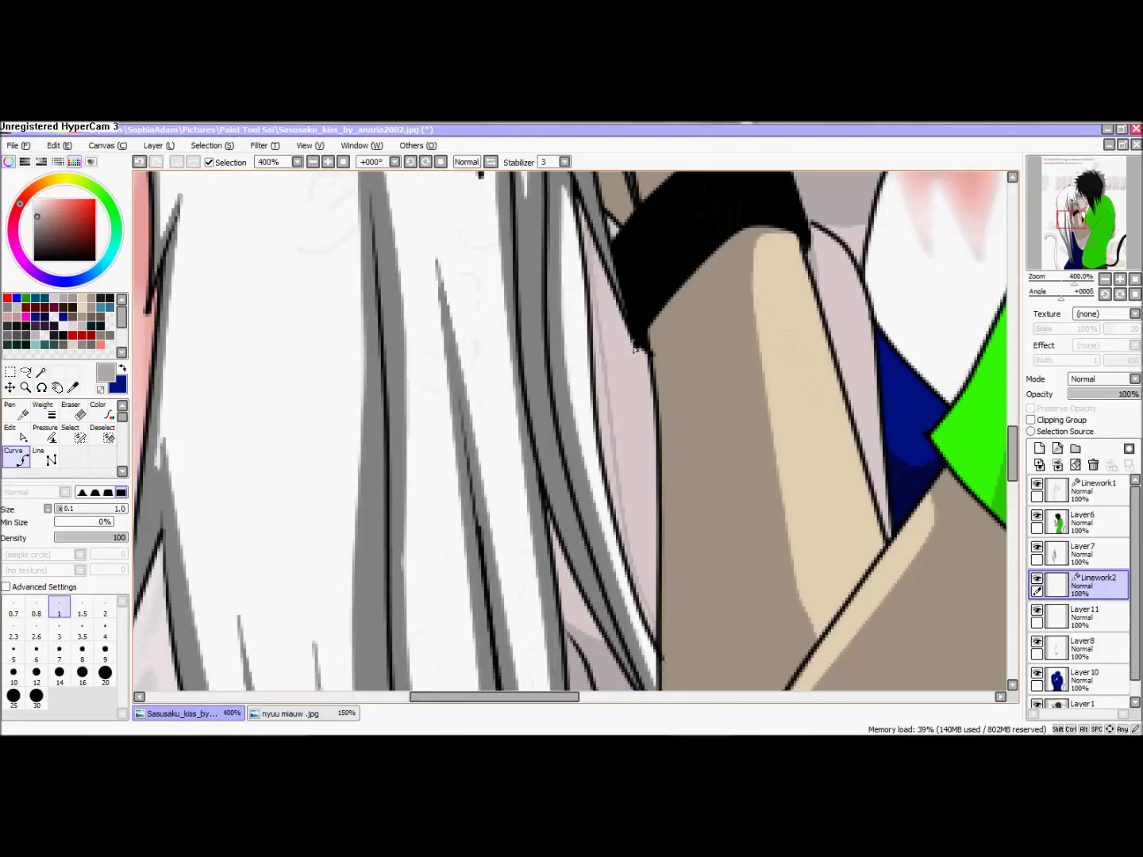
scroll(543, 318, "down", 2)
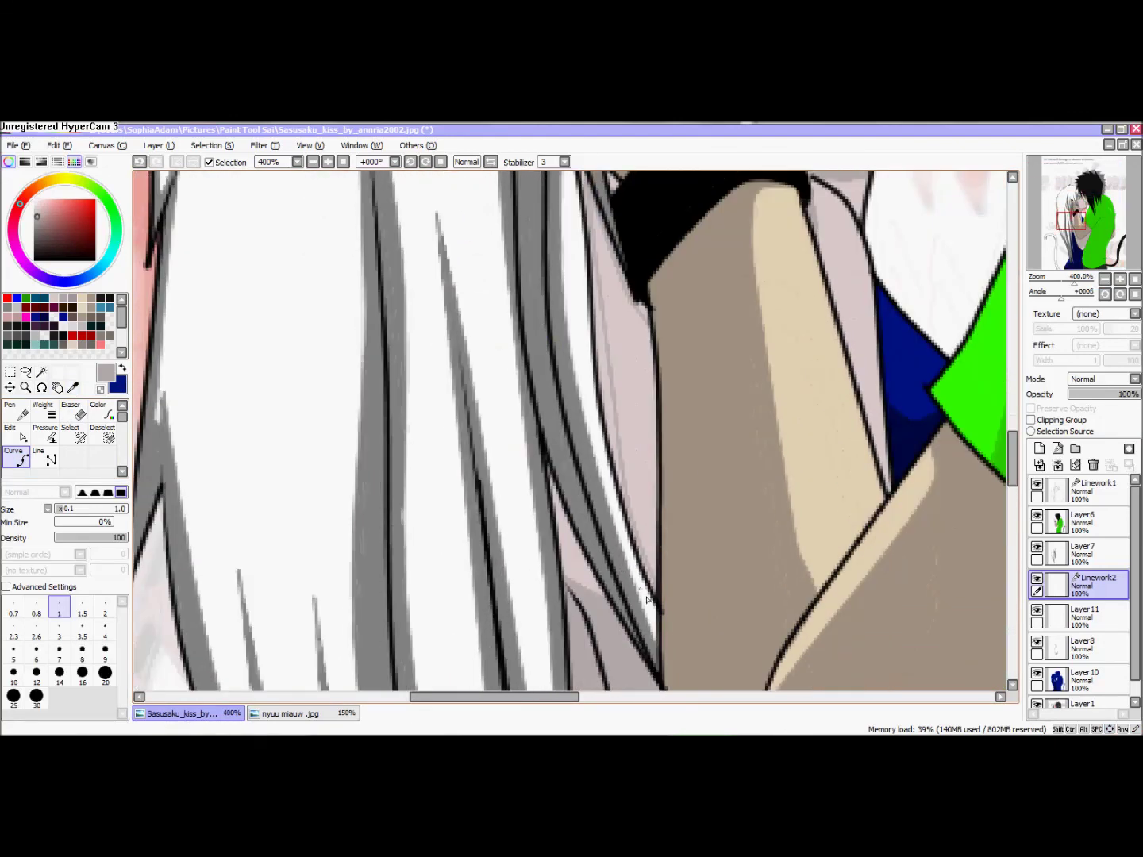
Merge the linework down, fill the traced neck shadow with the greyish skin-shadow colour and merge it into the skin layer.
left_click(1058, 465)
scroll(651, 432, "down", 1)
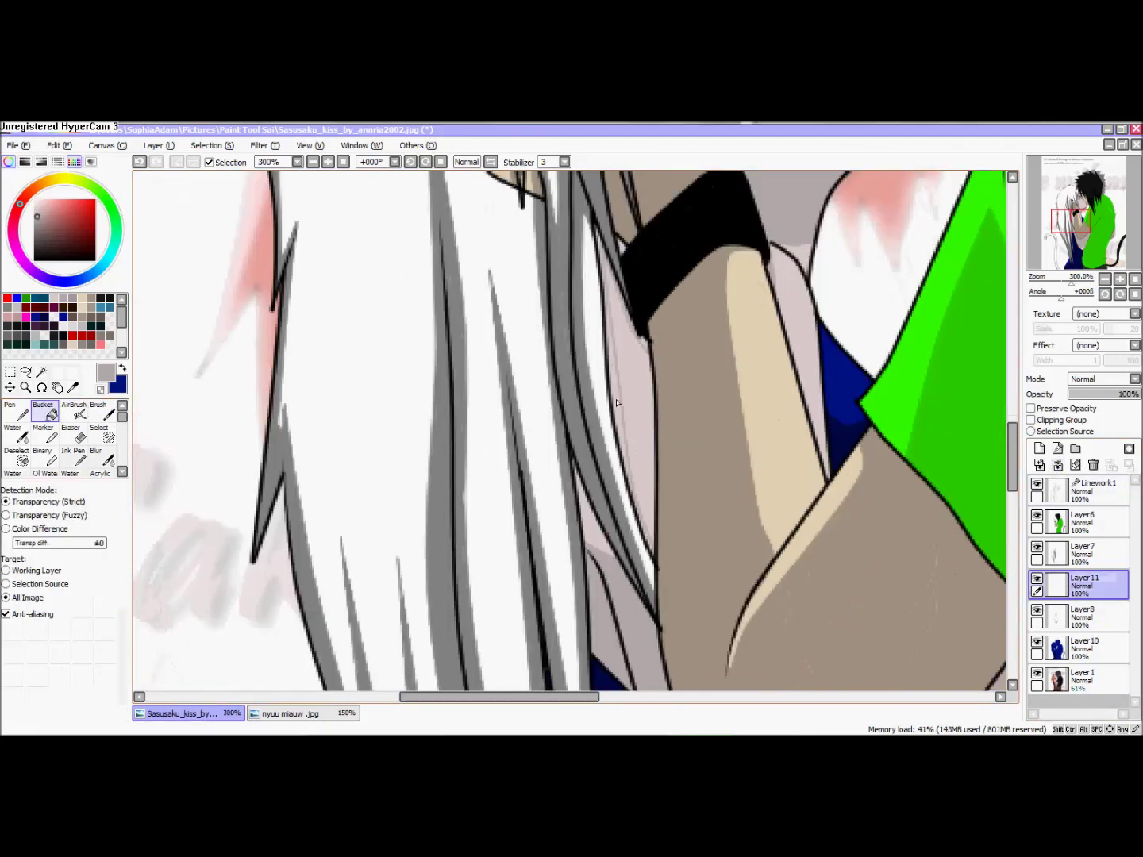
left_click(613, 396)
scroll(610, 239, "up", 2)
scroll(618, 254, "down", 4)
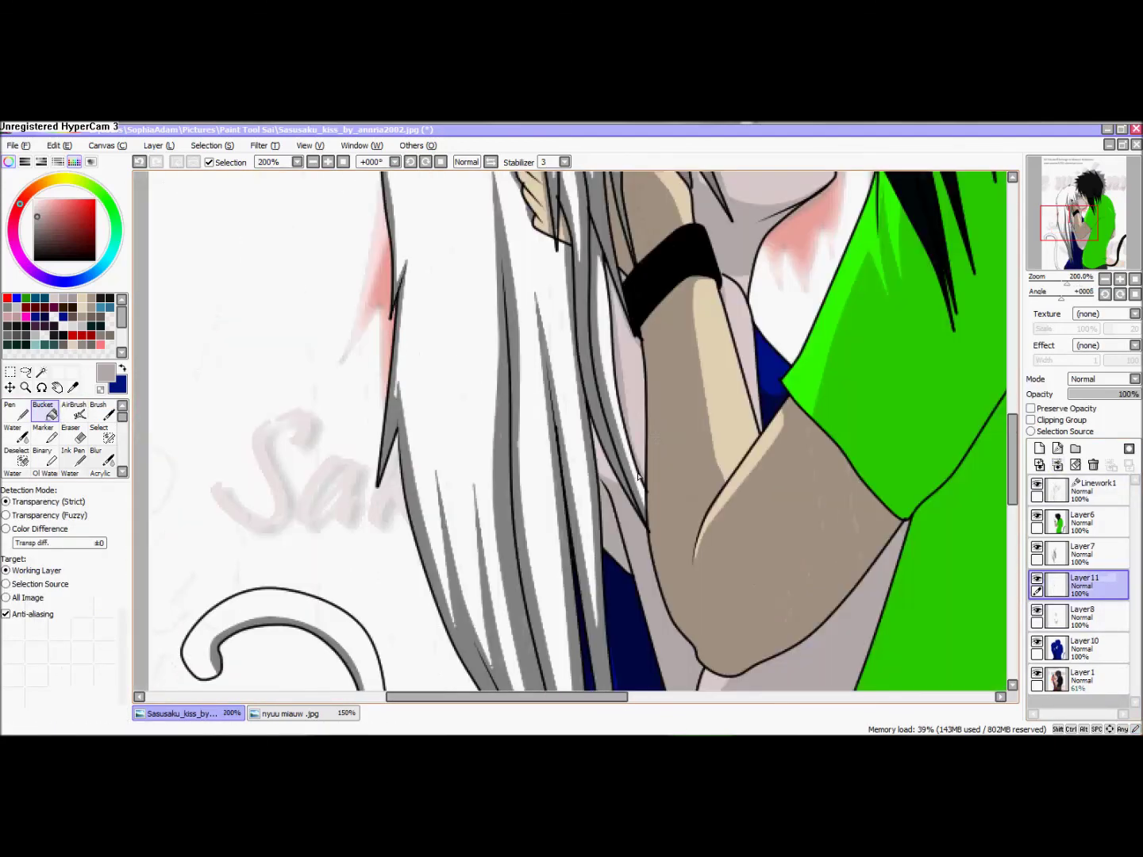
scroll(629, 355, "up", 3)
left_click(1064, 468)
Hide the reference image and fill the small leftover gap in the shoulder shadow beside the hair.
left_click(1037, 642)
scroll(791, 482, "down", 4)
scroll(742, 478, "up", 6)
left_click(675, 539)
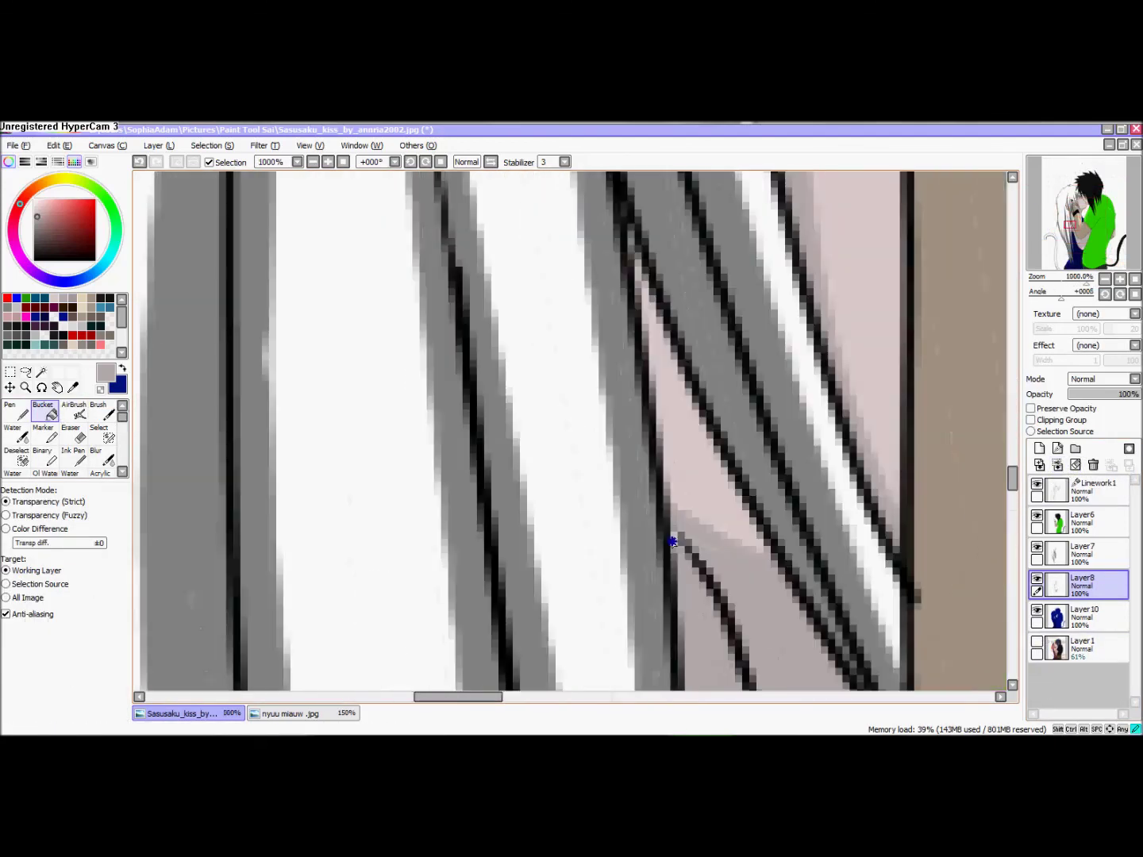
scroll(806, 490, "down", 9)
scroll(811, 492, "up", 2)
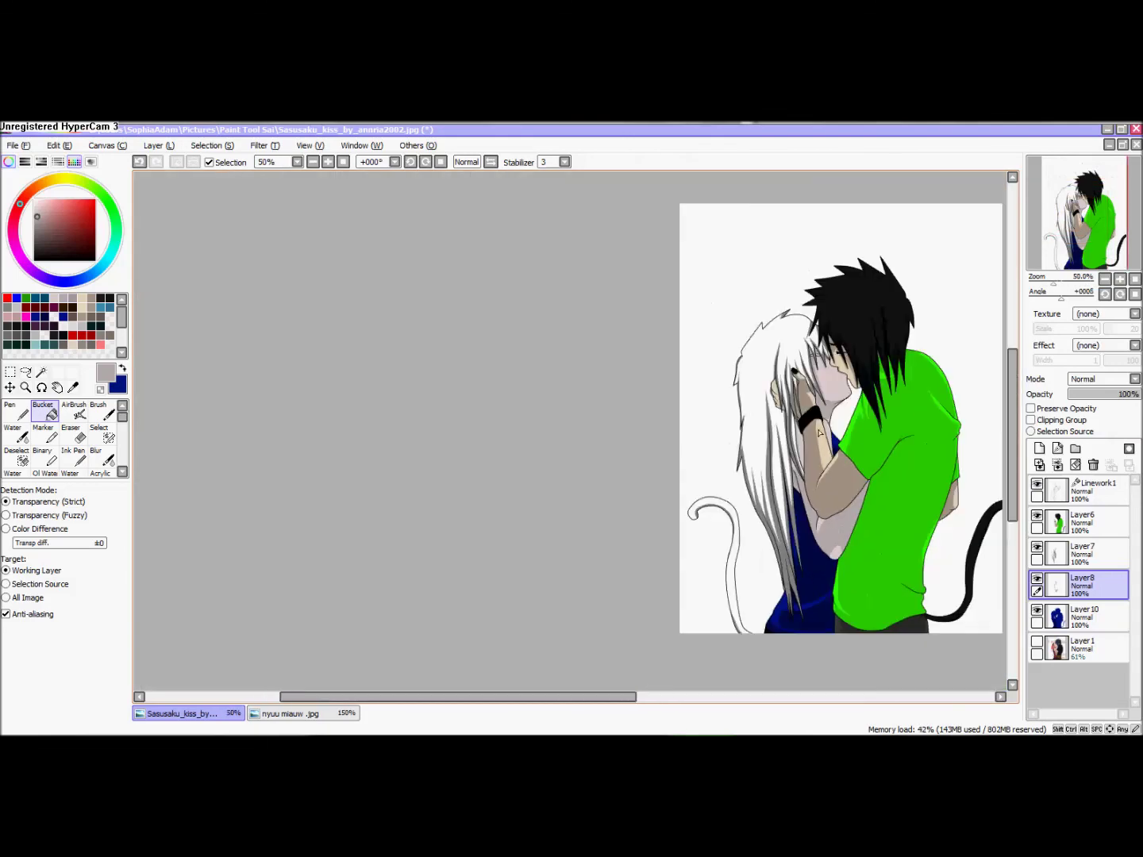
Show the reference image again and add a new layer directly above it.
left_click(1037, 642)
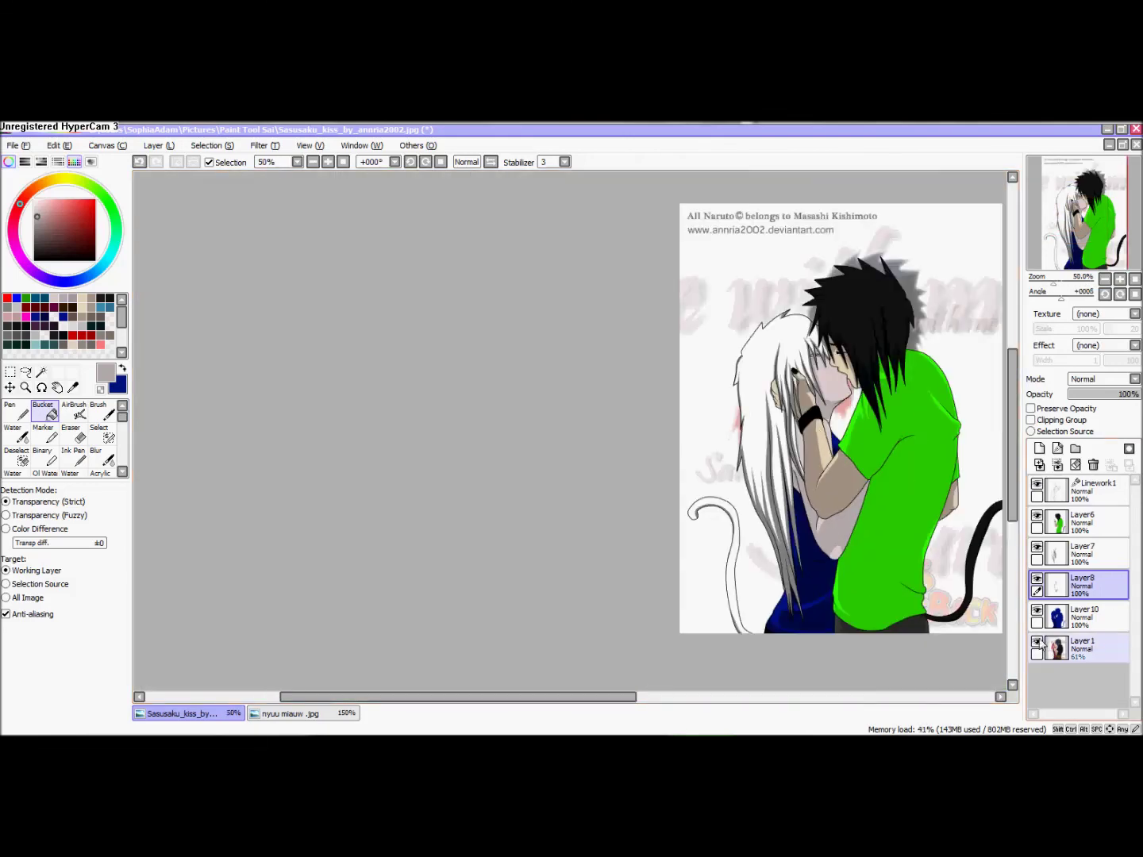
left_click(1052, 647)
left_click(1040, 448)
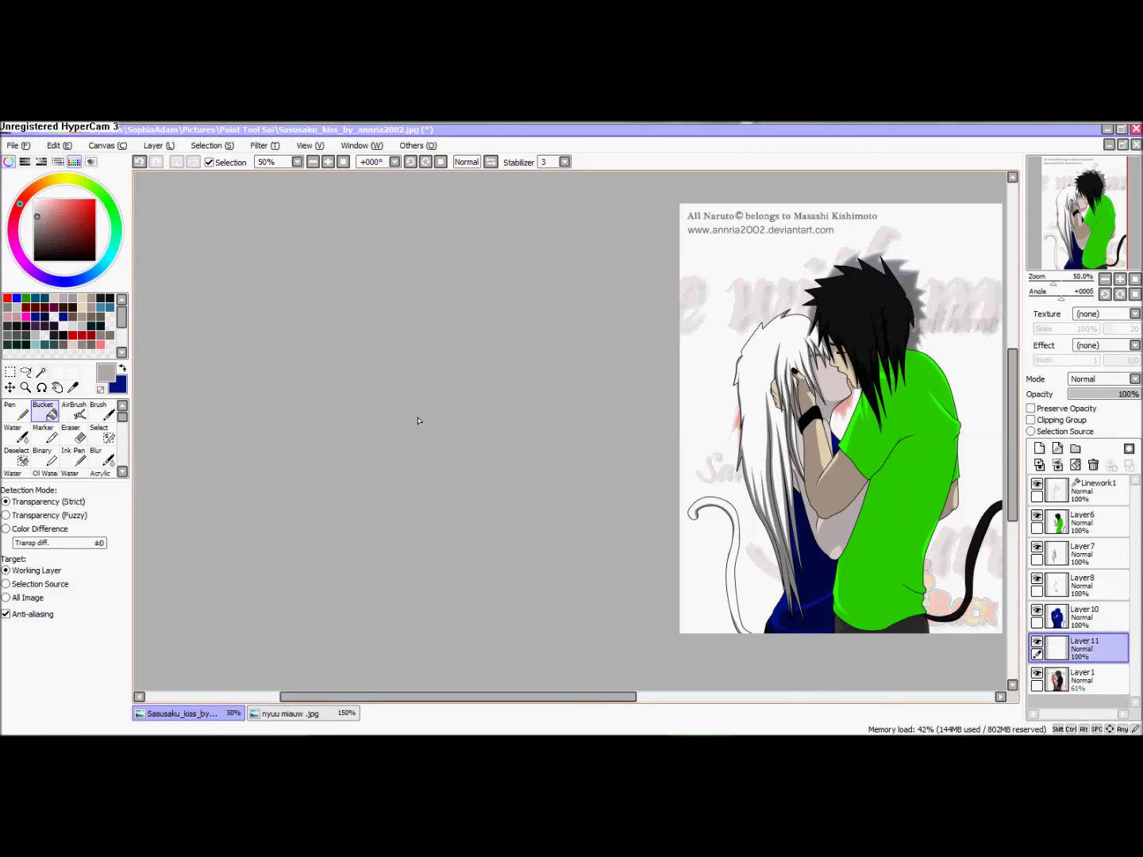